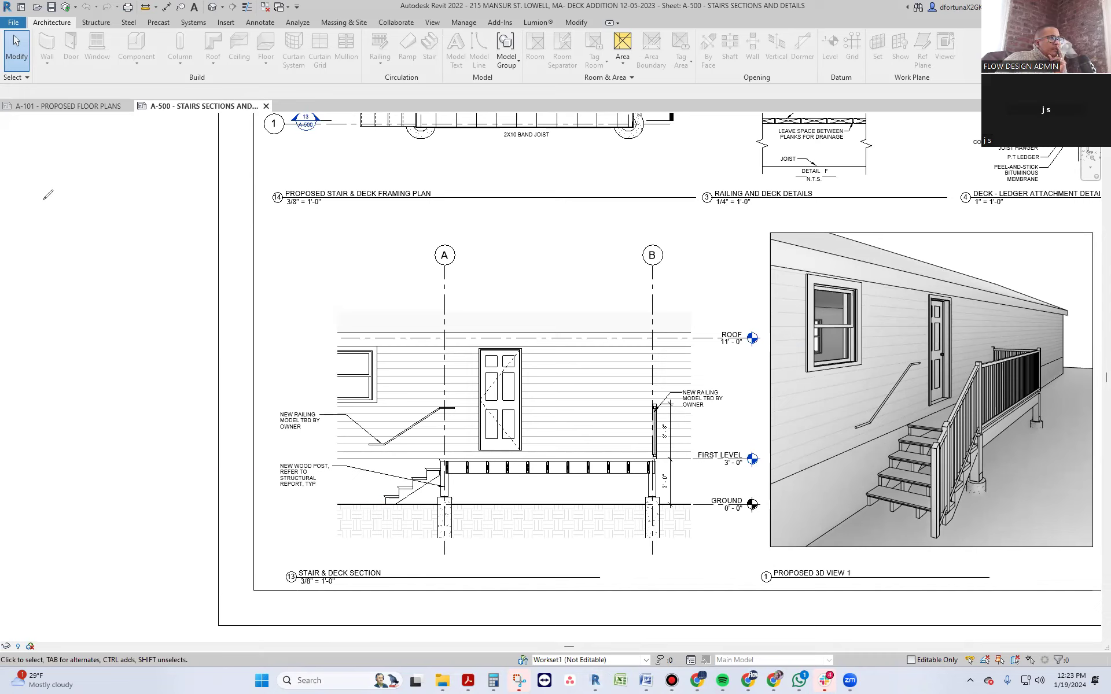
- Sketch a relocated post and footing just inside grid A on the Stair & Deck Section, with an arrow marking the inward shift
scroll(474, 529, up, 5)
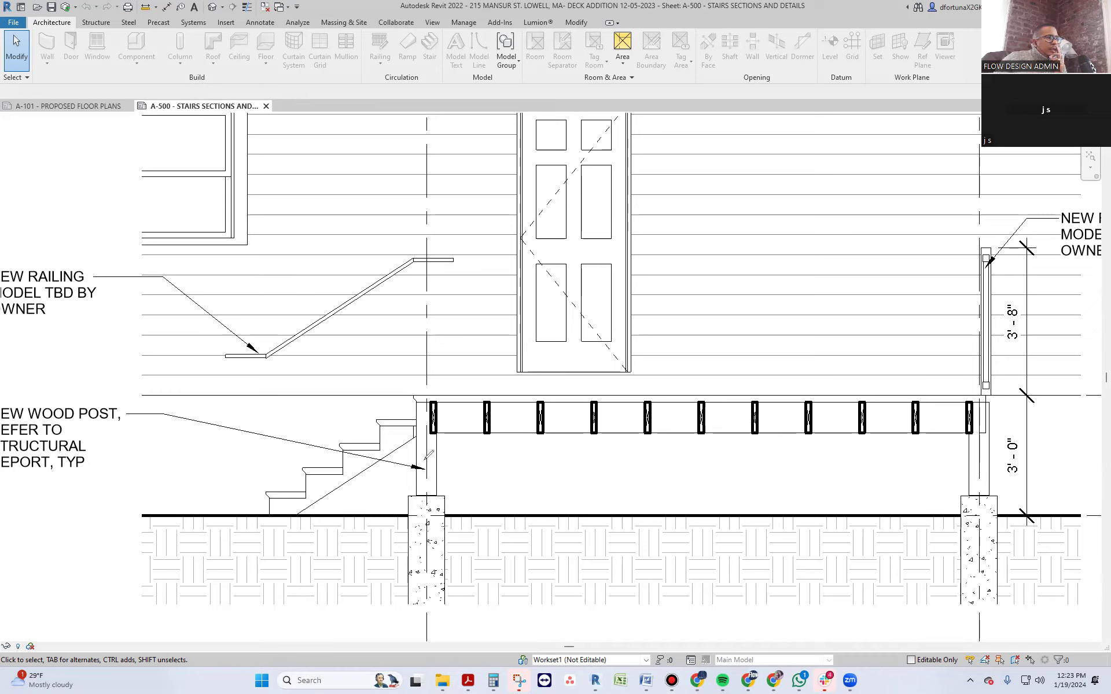
drag(430, 469, 497, 476)
mouse_move(475, 431)
mouse_down()
mouse_move(451, 432)
mouse_move(474, 459)
mouse_move(471, 495)
mouse_move(492, 493)
mouse_move(490, 574)
mouse_move(487, 600)
mouse_move(445, 600)
mouse_up()
mouse_move(447, 530)
mouse_down()
mouse_move(446, 495)
mouse_move(436, 501)
mouse_up()
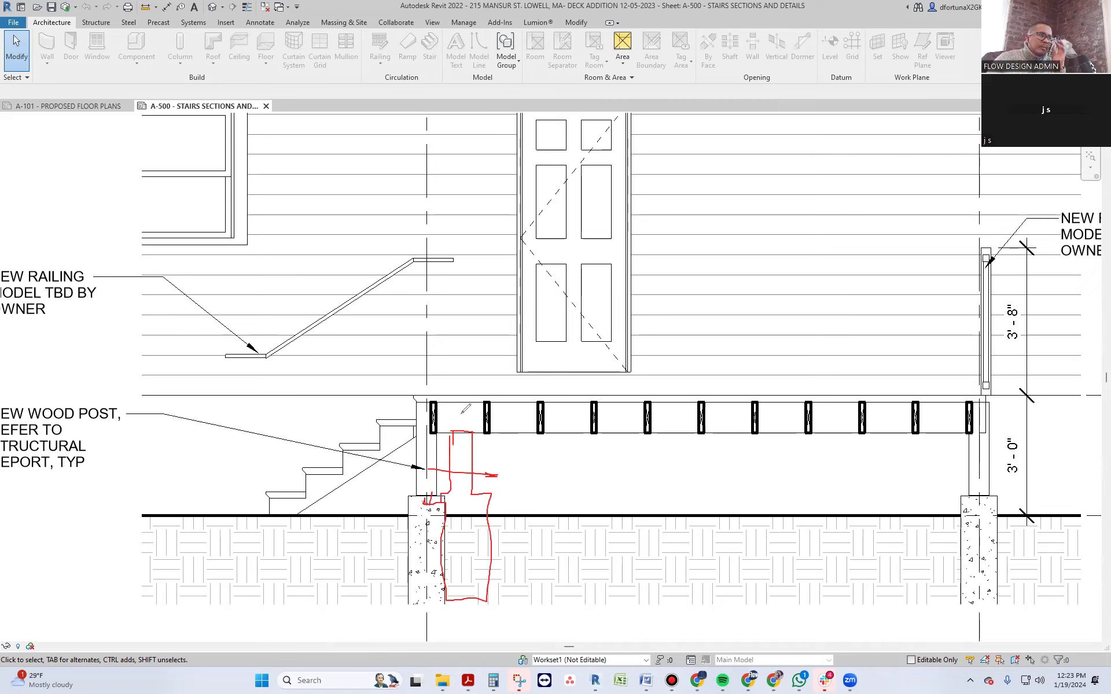
- Mark a 1.5' offset from the deck edge to the sketched post's centerline and draw a beam section on top of the post
drag(465, 356, 463, 470)
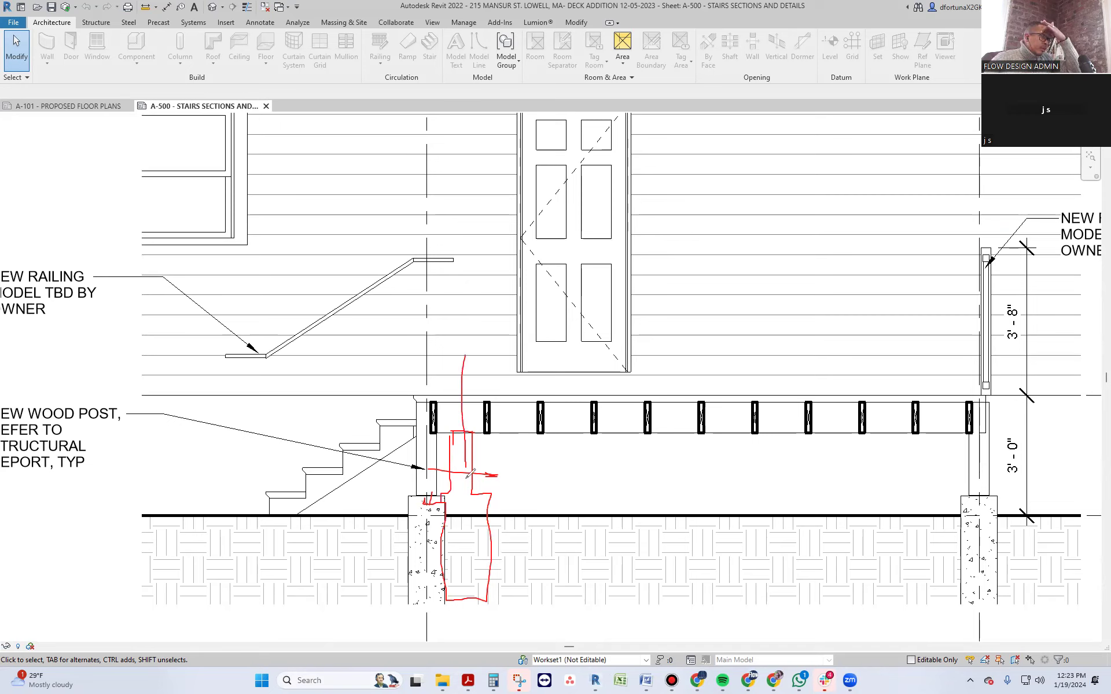
mouse_move(493, 382)
mouse_down()
mouse_move(413, 372)
mouse_move(416, 400)
mouse_move(414, 365)
mouse_move(421, 375)
mouse_move(416, 365)
mouse_move(405, 382)
mouse_move(429, 352)
mouse_move(429, 362)
mouse_move(452, 355)
mouse_up()
click(435, 358)
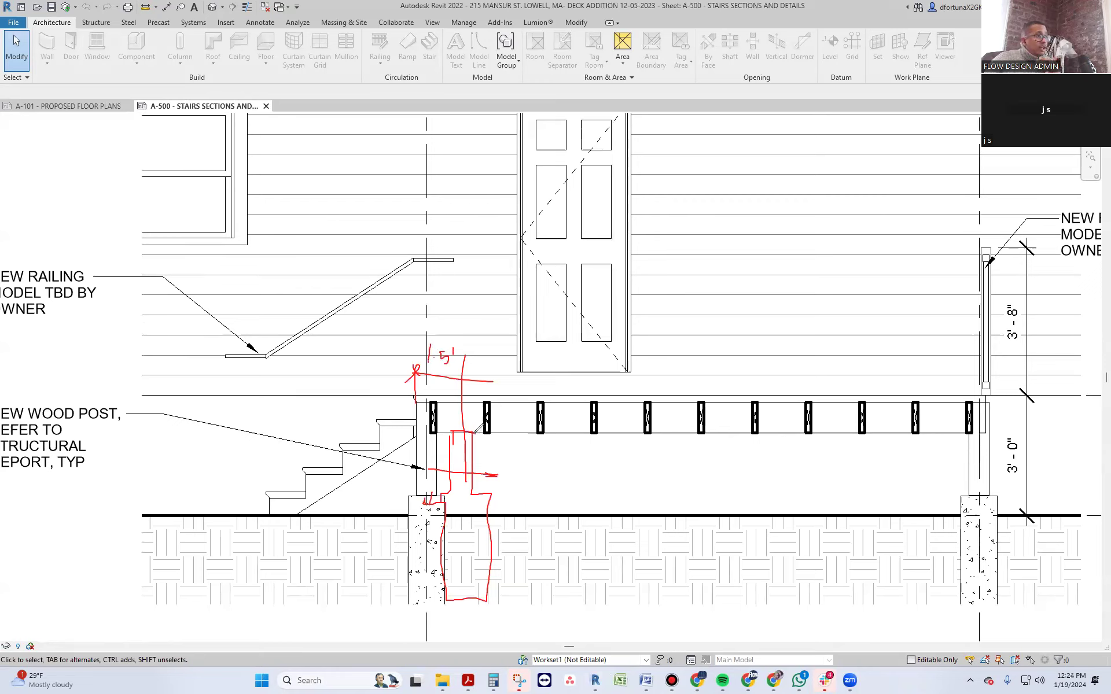
mouse_move(451, 432)
mouse_down()
mouse_move(463, 452)
mouse_move(470, 433)
mouse_move(473, 452)
mouse_move(451, 452)
mouse_up()
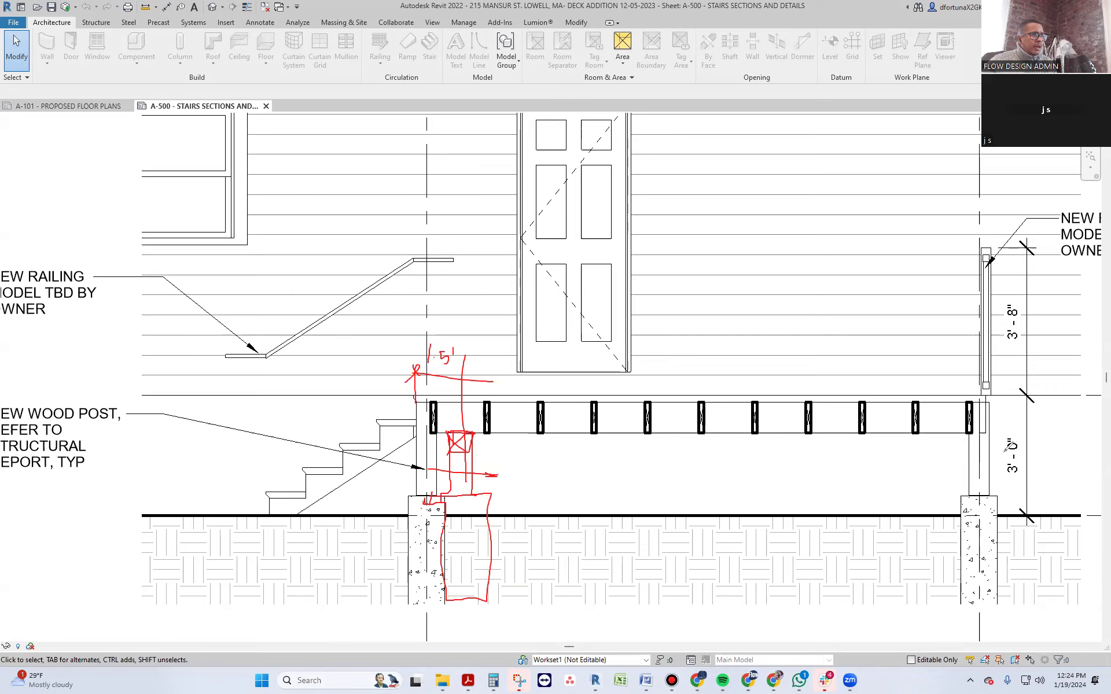
- Circle the deck's grid B end and sketch its post and footing shifted inward, marking the offset from the edge
mouse_move(991, 388)
mouse_down()
mouse_move(971, 456)
mouse_move(990, 391)
mouse_up()
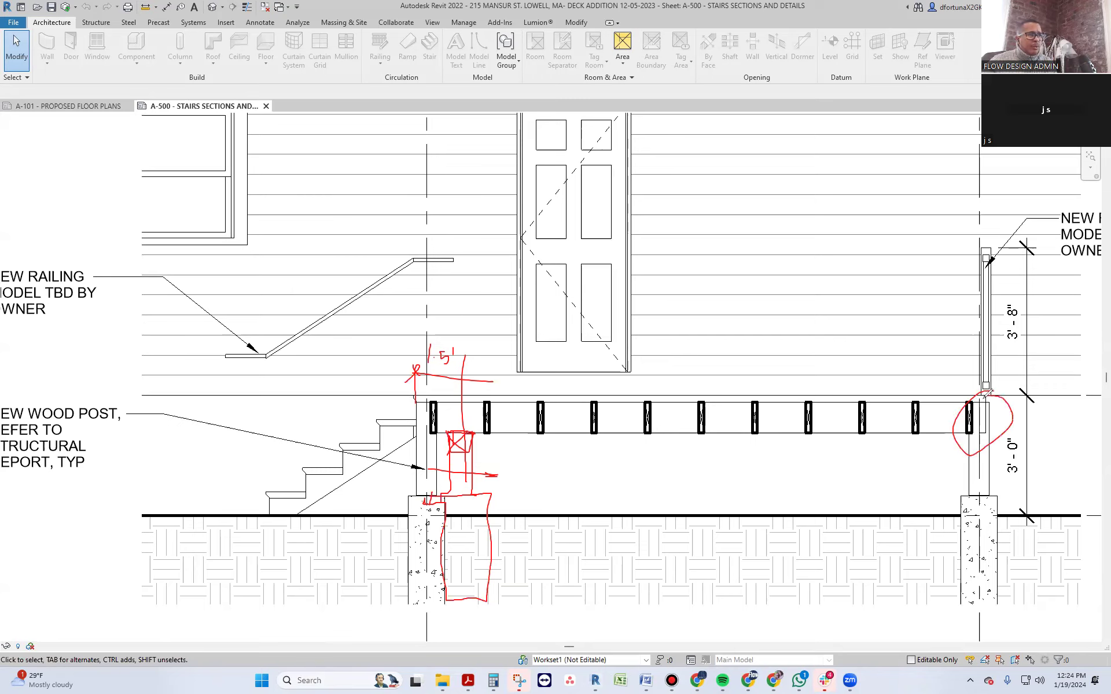
drag(980, 475, 928, 480)
mouse_move(939, 322)
mouse_down()
mouse_move(945, 446)
mouse_move(929, 437)
mouse_move(916, 468)
mouse_up()
drag(920, 544, 918, 596)
mouse_move(957, 470)
mouse_down()
mouse_move(925, 499)
mouse_move(935, 567)
mouse_move(962, 593)
mouse_up()
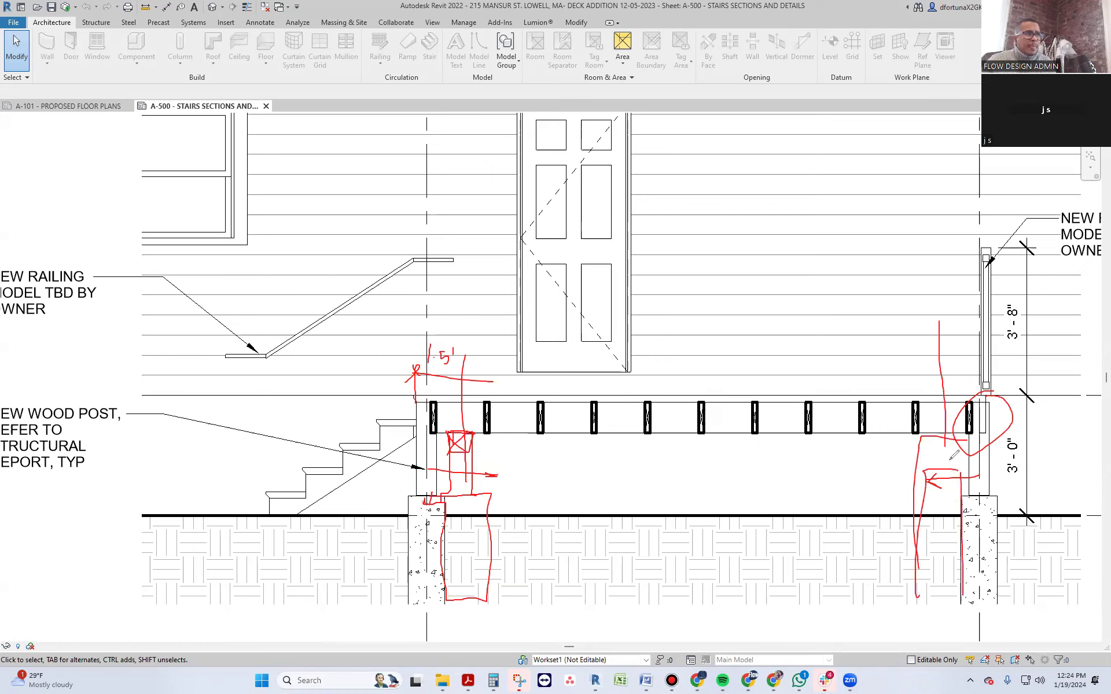
mouse_move(938, 368)
mouse_down()
mouse_move(983, 358)
mouse_move(991, 384)
mouse_move(992, 366)
mouse_move(984, 376)
mouse_move(931, 373)
mouse_move(956, 364)
mouse_move(929, 334)
mouse_move(837, 345)
mouse_up()
drag(851, 316, 849, 320)
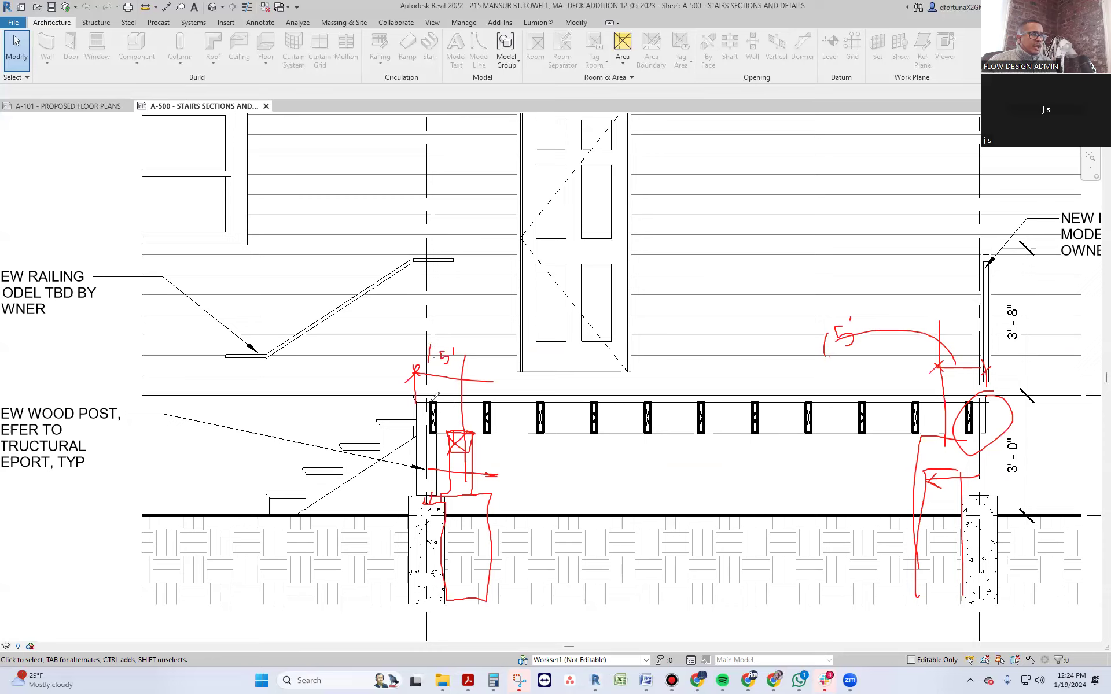
- Outline the end joist and sketch a beam beneath the joists between the two relocated posts, ending by clearing the section's markup
mouse_move(438, 395)
mouse_down()
mouse_move(425, 434)
mouse_move(427, 407)
mouse_move(426, 430)
mouse_move(459, 433)
mouse_up()
mouse_move(470, 438)
mouse_down()
mouse_move(766, 444)
mouse_move(961, 428)
mouse_move(963, 453)
mouse_move(634, 456)
mouse_move(448, 453)
mouse_up()
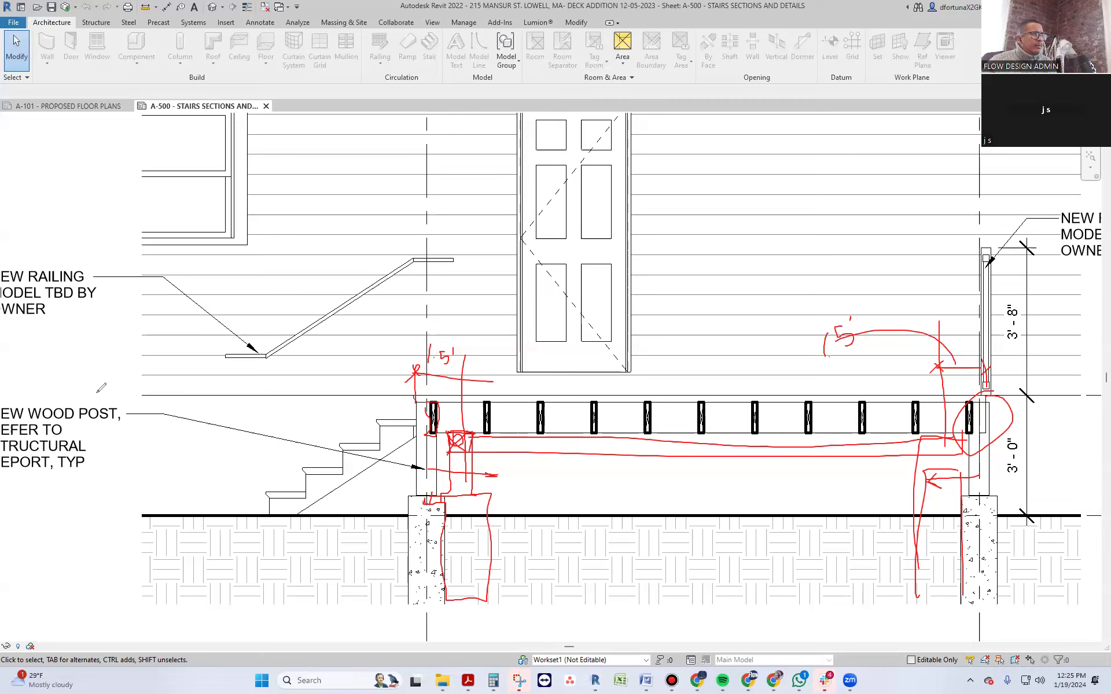
key(e)
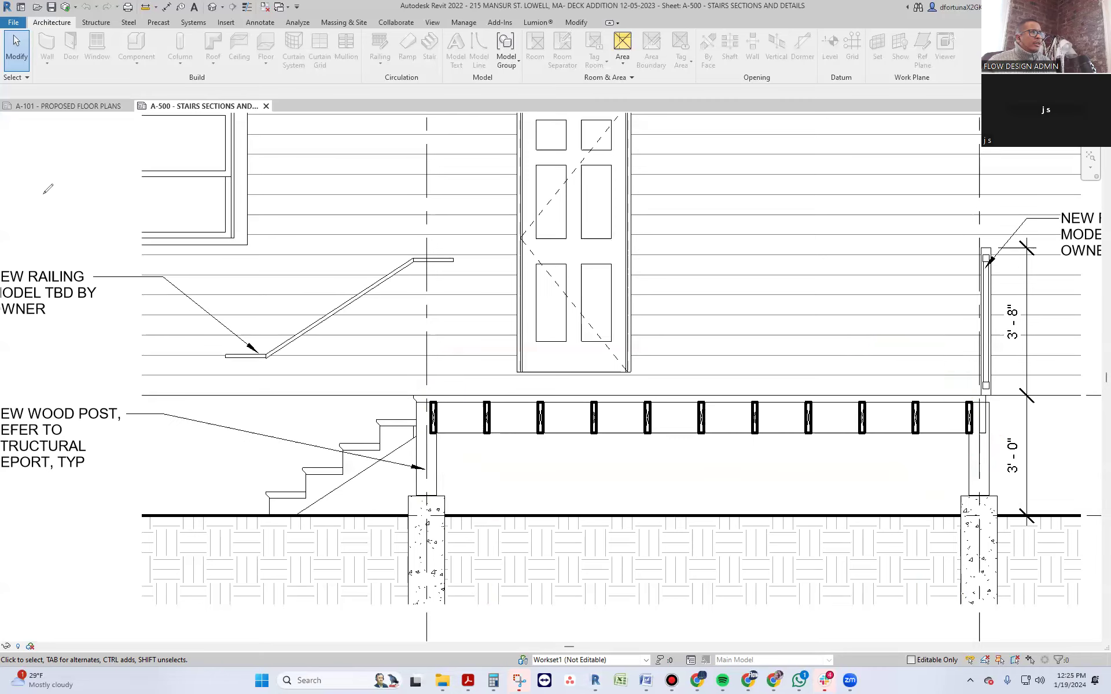
- Circle the beam line along grid 1 on the Stair & Deck Framing Plan and mark a 1.5 shift toward the house
scroll(652, 449, down, 5)
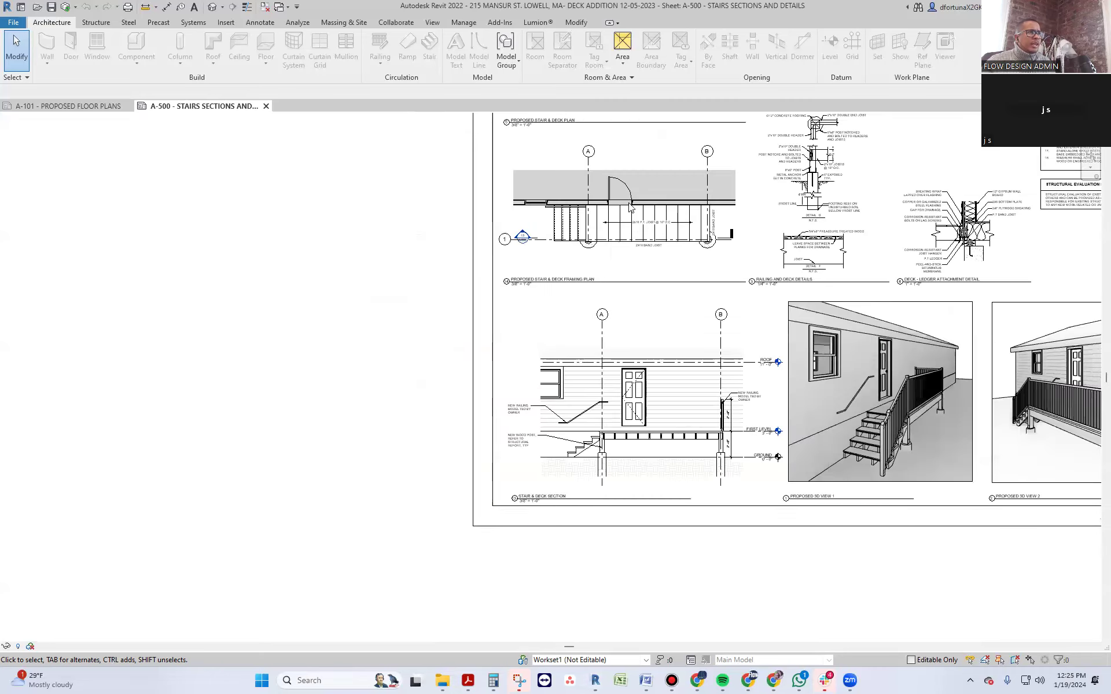
scroll(634, 226, up, 3)
scroll(634, 226, up, 3)
middle_drag(665, 246, 578, 399)
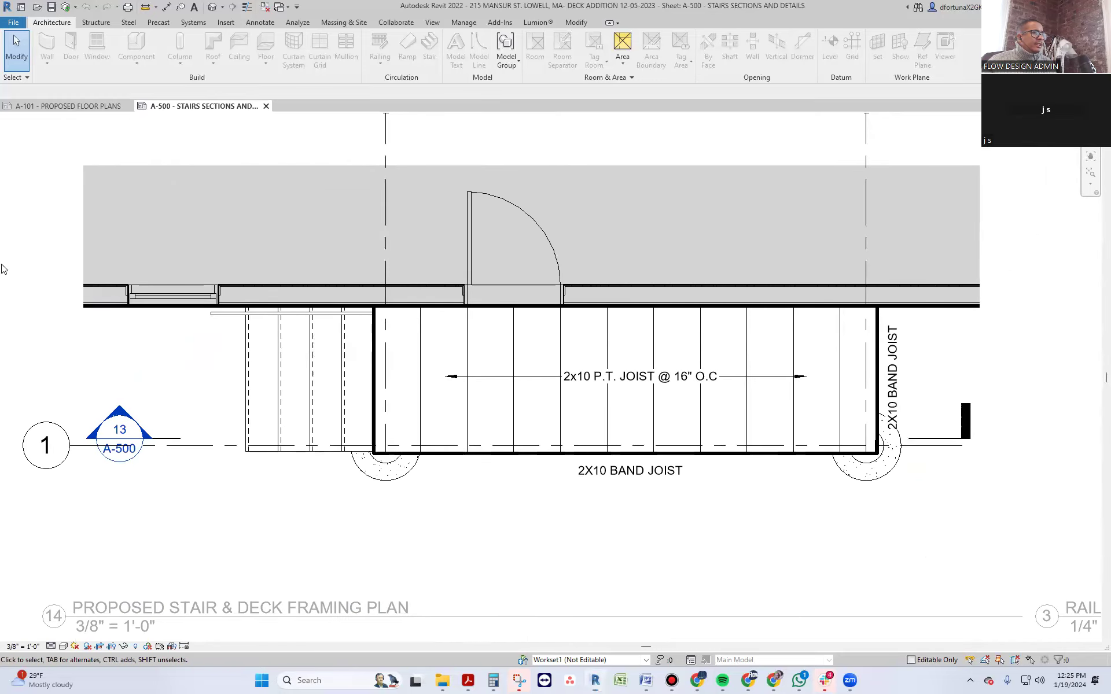
drag(870, 379, 375, 371)
mouse_move(872, 438)
mouse_down()
mouse_move(405, 434)
mouse_move(384, 447)
mouse_up()
mouse_move(463, 445)
mouse_down()
mouse_move(757, 461)
mouse_move(886, 445)
mouse_move(865, 438)
mouse_move(914, 424)
mouse_up()
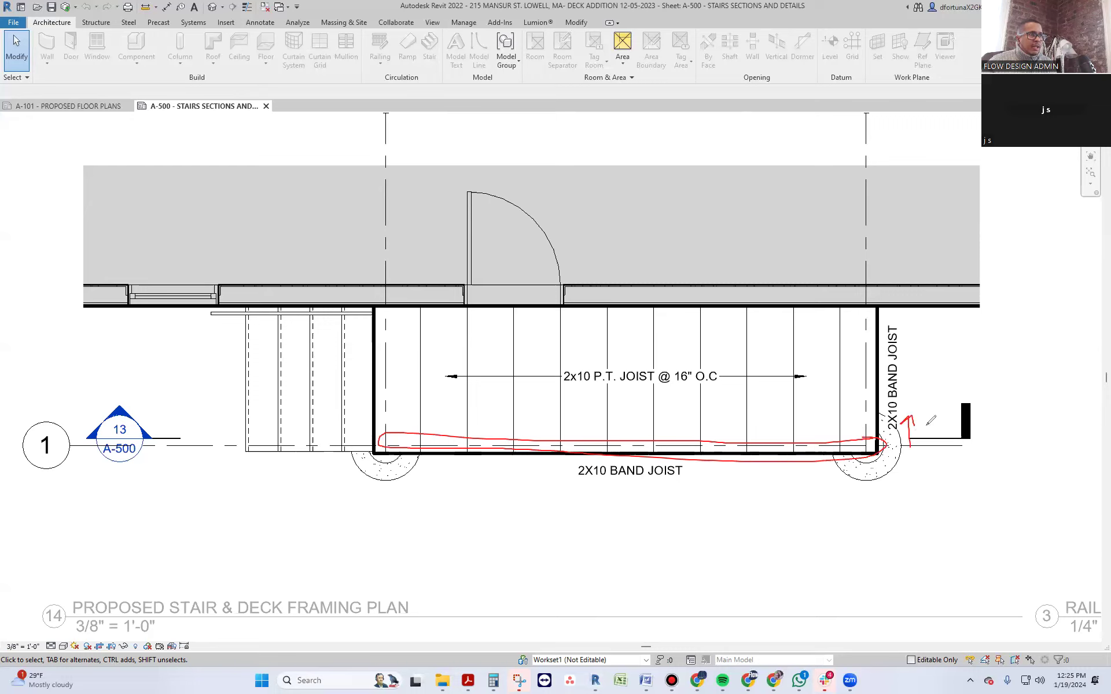
drag(930, 412, 940, 427)
drag(940, 411, 953, 412)
- Circle both side band joists and the grid 1 bubble with an arrow toward the house, ending by clearing the plan markup
drag(885, 331, 888, 350)
mouse_move(380, 360)
mouse_down()
mouse_move(354, 385)
mouse_move(379, 381)
mouse_up()
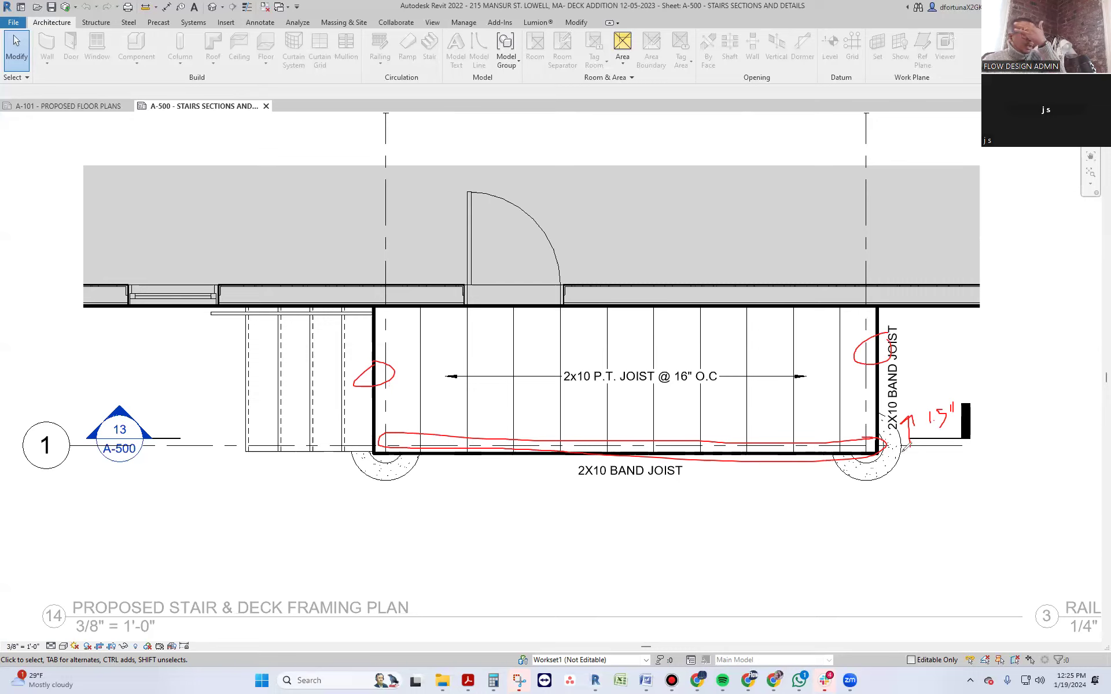
mouse_move(52, 428)
mouse_down()
mouse_move(52, 460)
mouse_move(89, 416)
mouse_up()
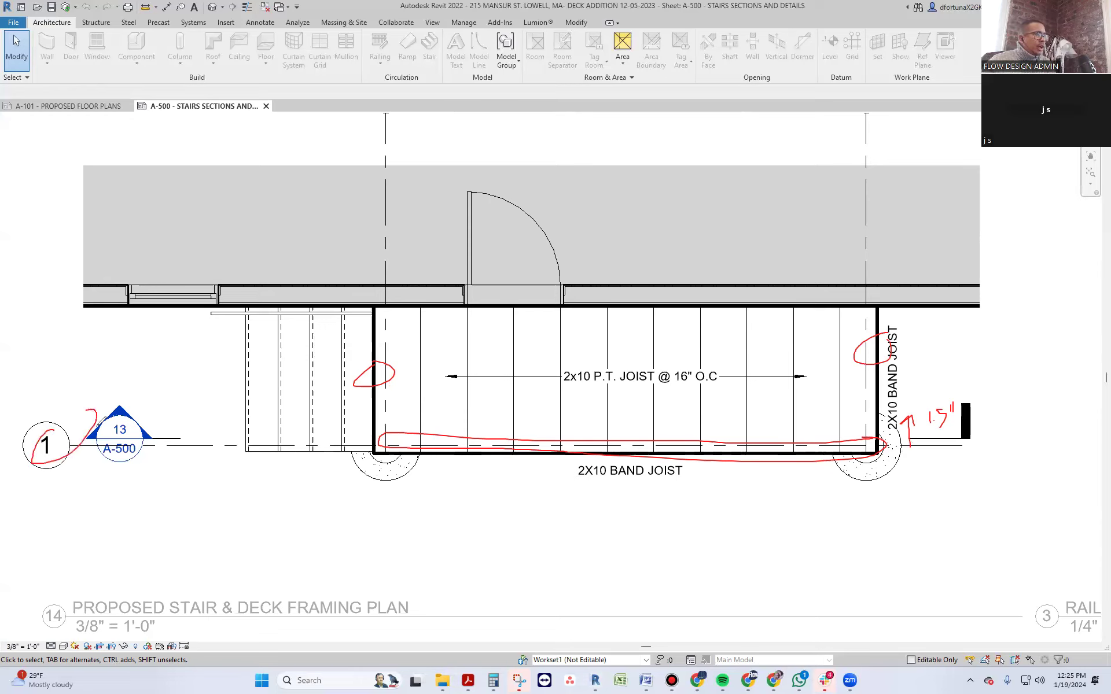
drag(176, 413, 184, 418)
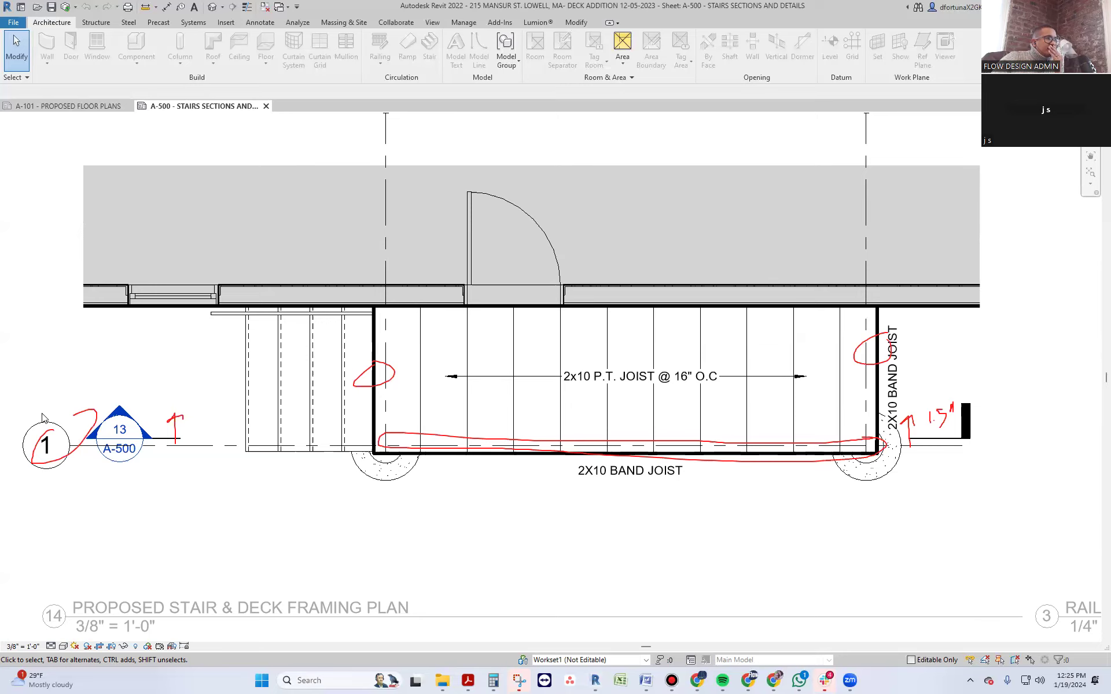
key(Escape)
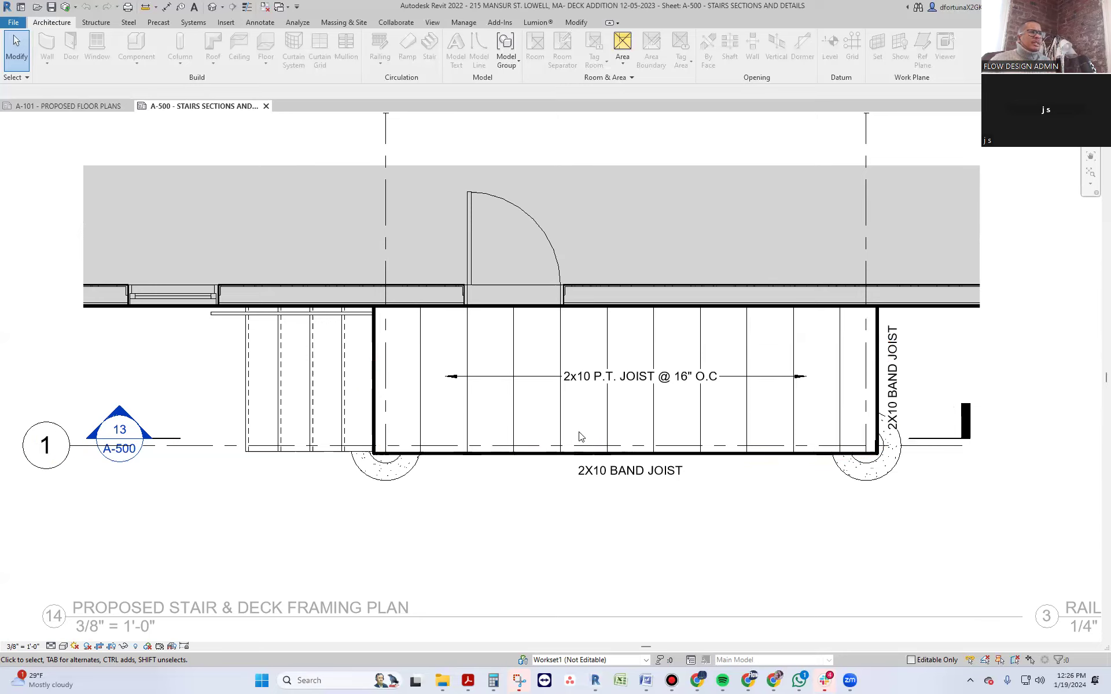
- Place an aligned dimension between grid 1 and the deck's outer edge on the framing plan
scroll(582, 437, down, 5)
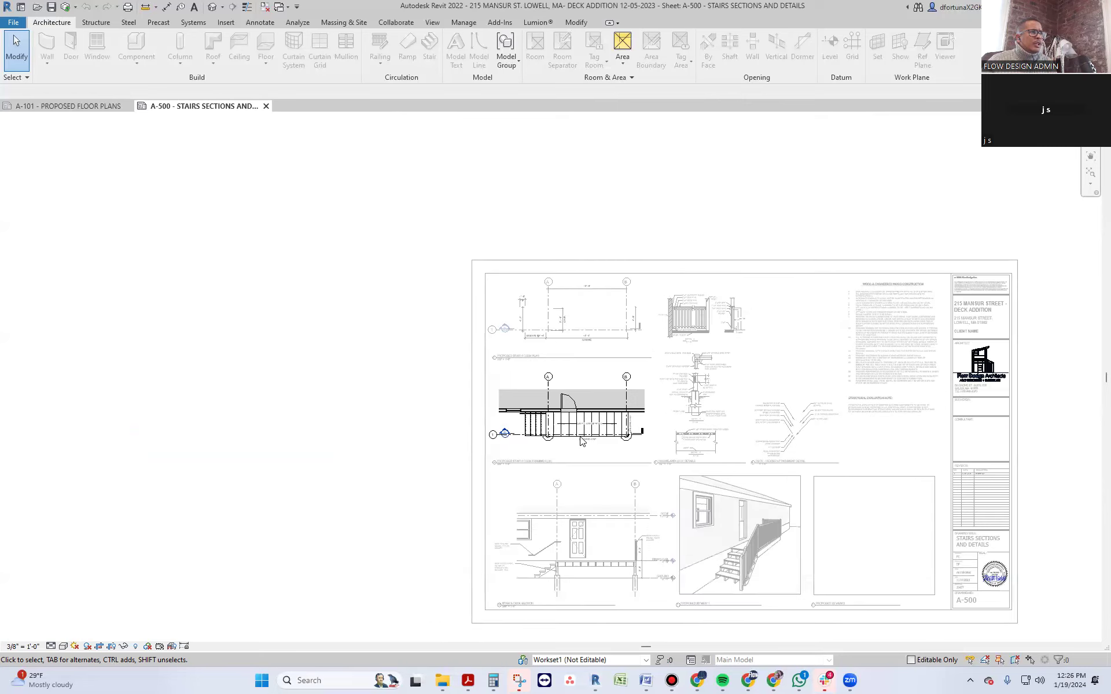
scroll(582, 441, up, 3)
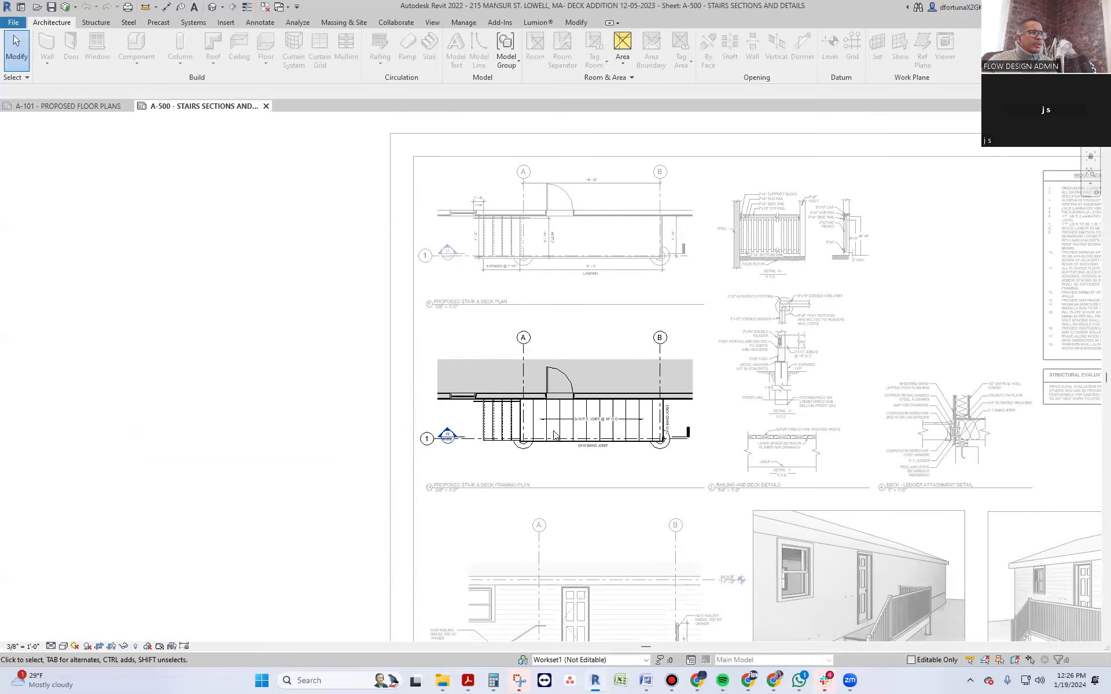
scroll(554, 432, up, 5)
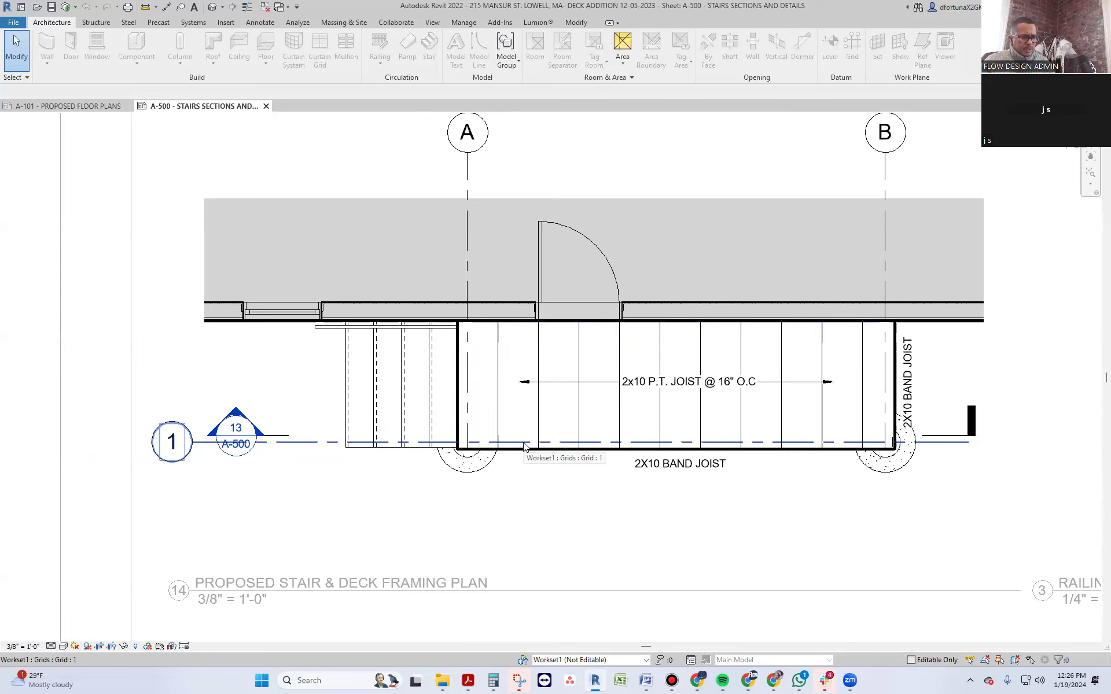
key(d)
key(i)
scroll(525, 447, up, 3)
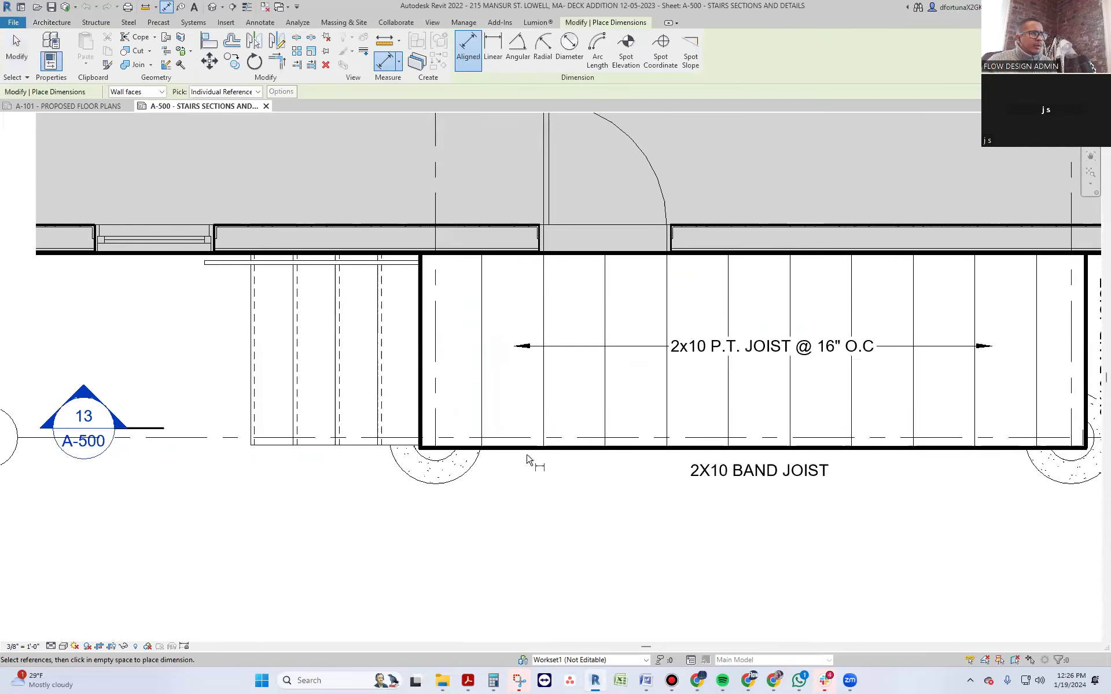
click(521, 446)
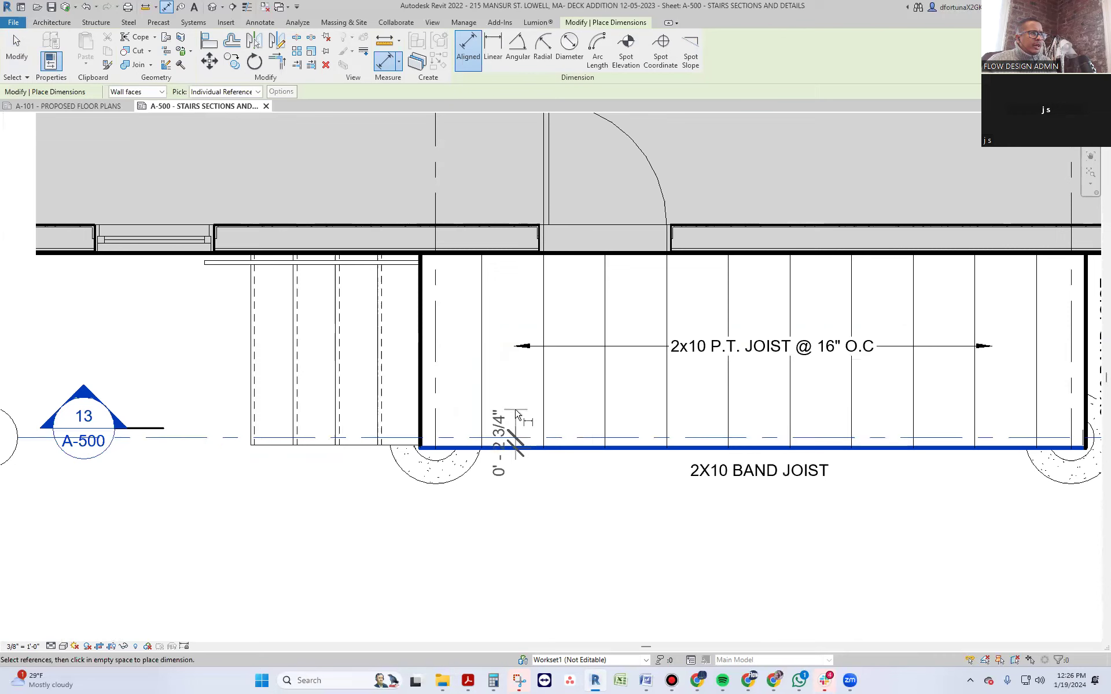
key(Escape)
key(Escape)
- Try to move grid 1 by setting its dimension from the deck's outer edge to 1.5 feet
click(509, 438)
click(501, 433)
text(1.5)
key(Return)
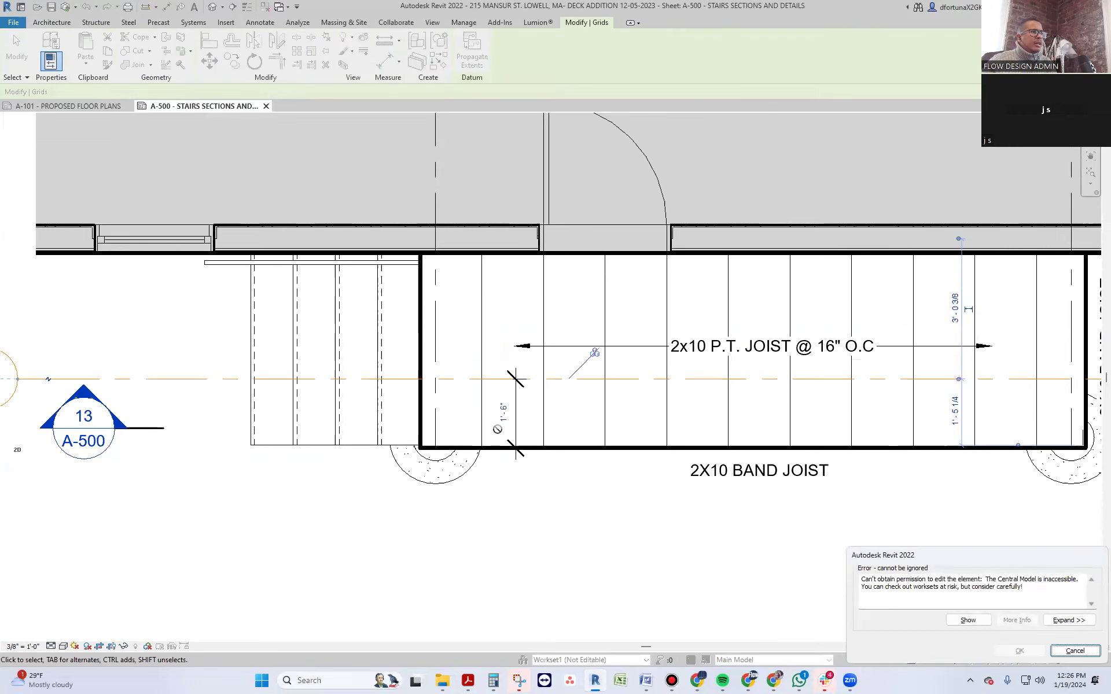
click(1093, 652)
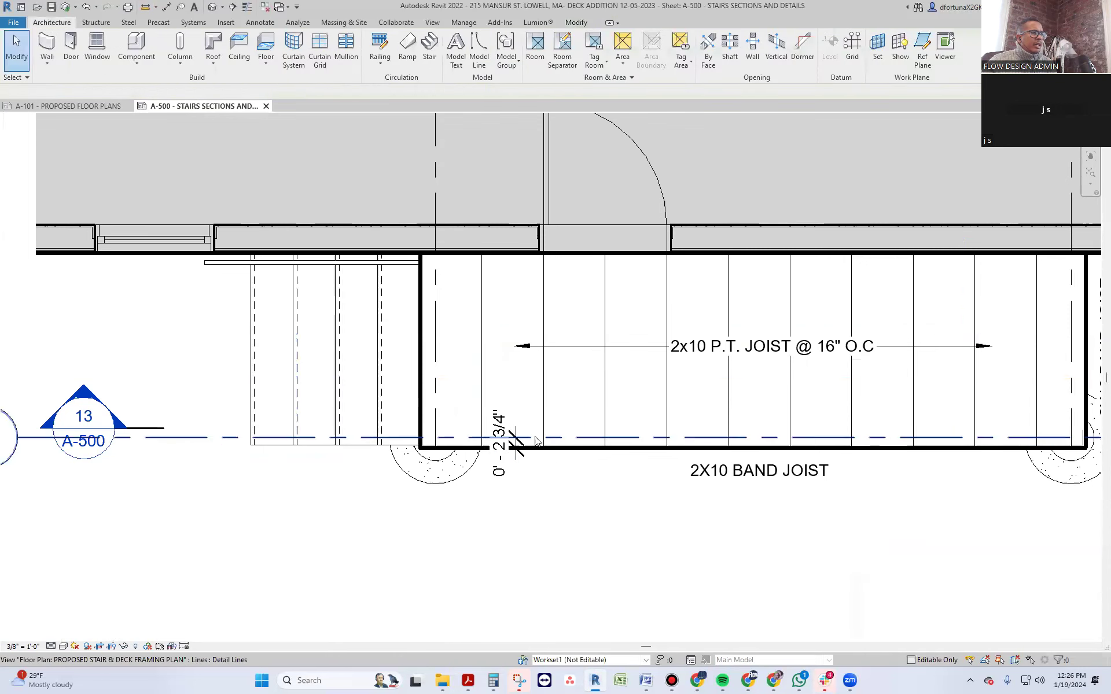
click(575, 441)
click(501, 443)
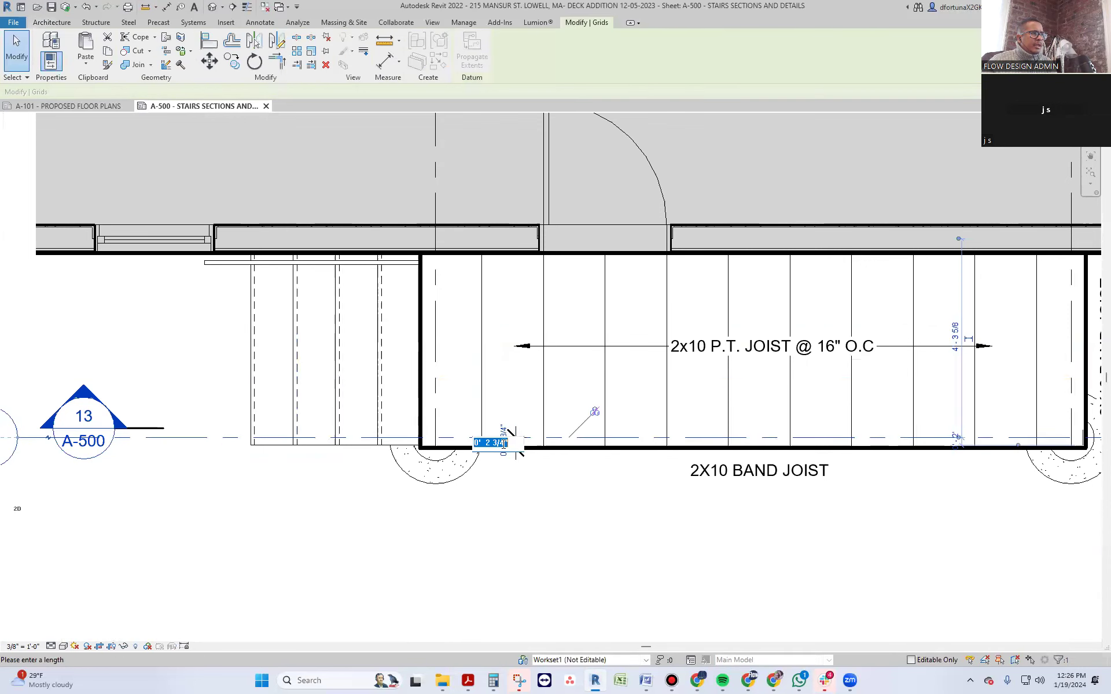
text(1.5)
key(Return)
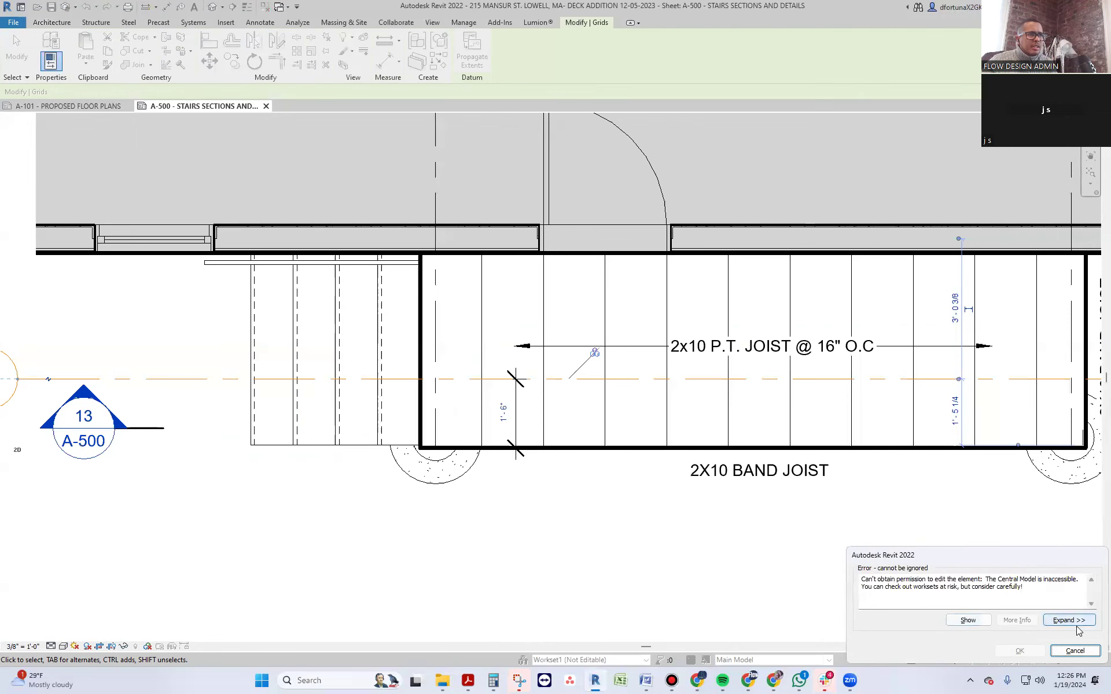
click(1074, 651)
- Delete the dimension between grid 1 and the deck's outer edge
scroll(544, 489, down, 3)
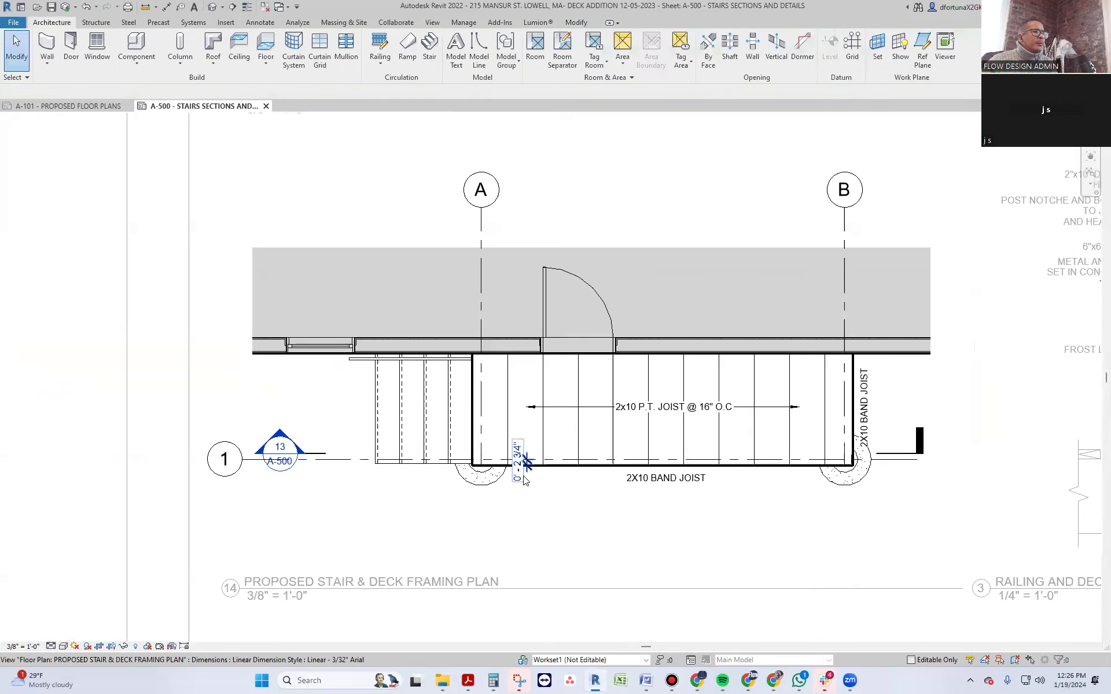
click(525, 478)
scroll(523, 480, down, 3)
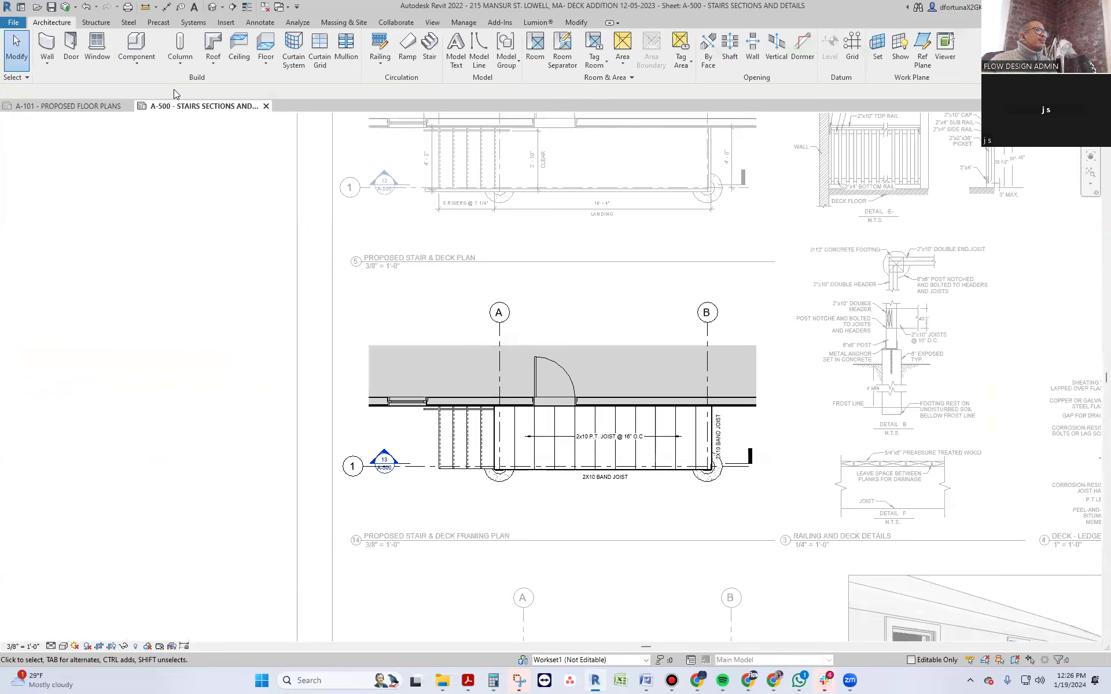
- Close sheets A-500 and A-101 and exit the project without saving, relinquishing all elements and worksets
click(266, 106)
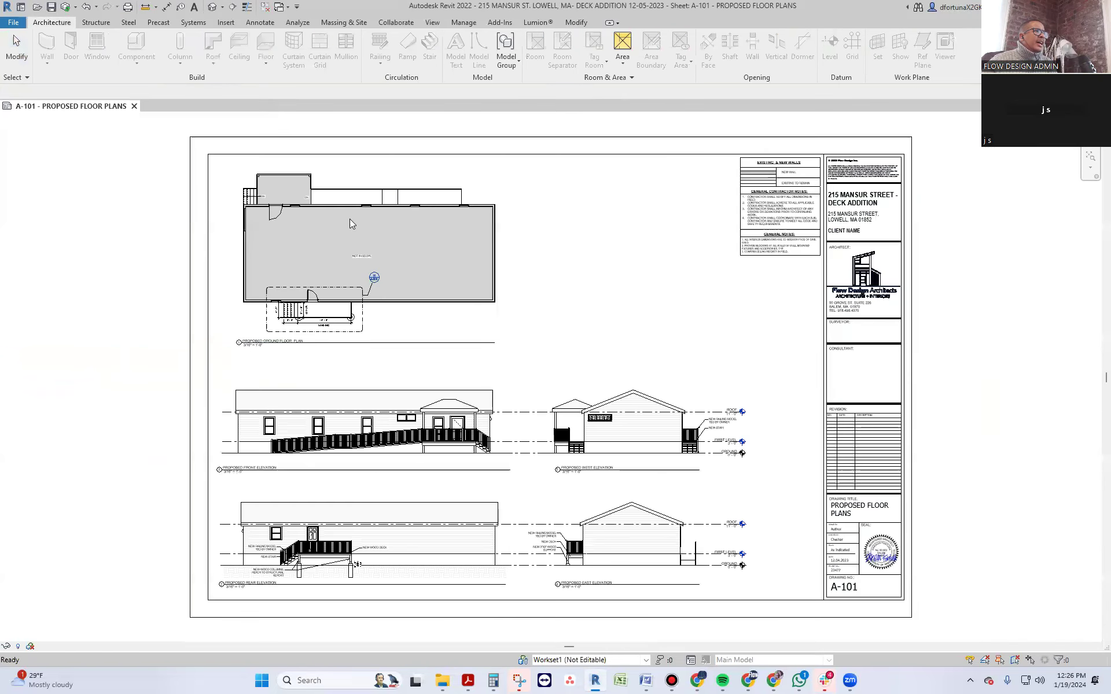
click(134, 105)
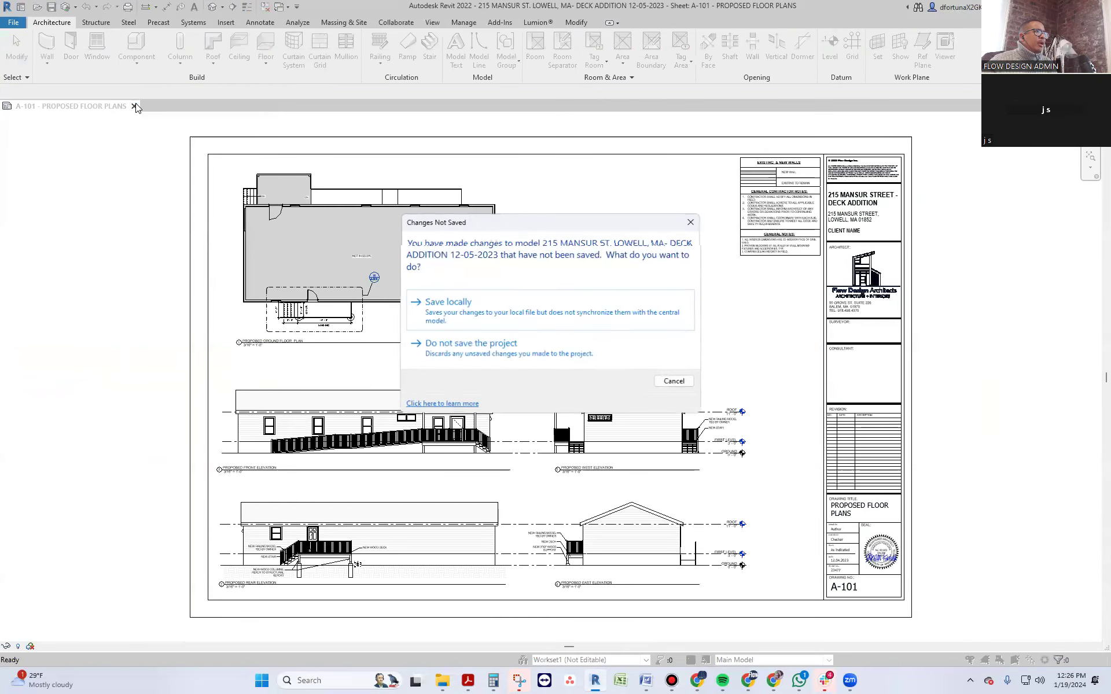
click(529, 352)
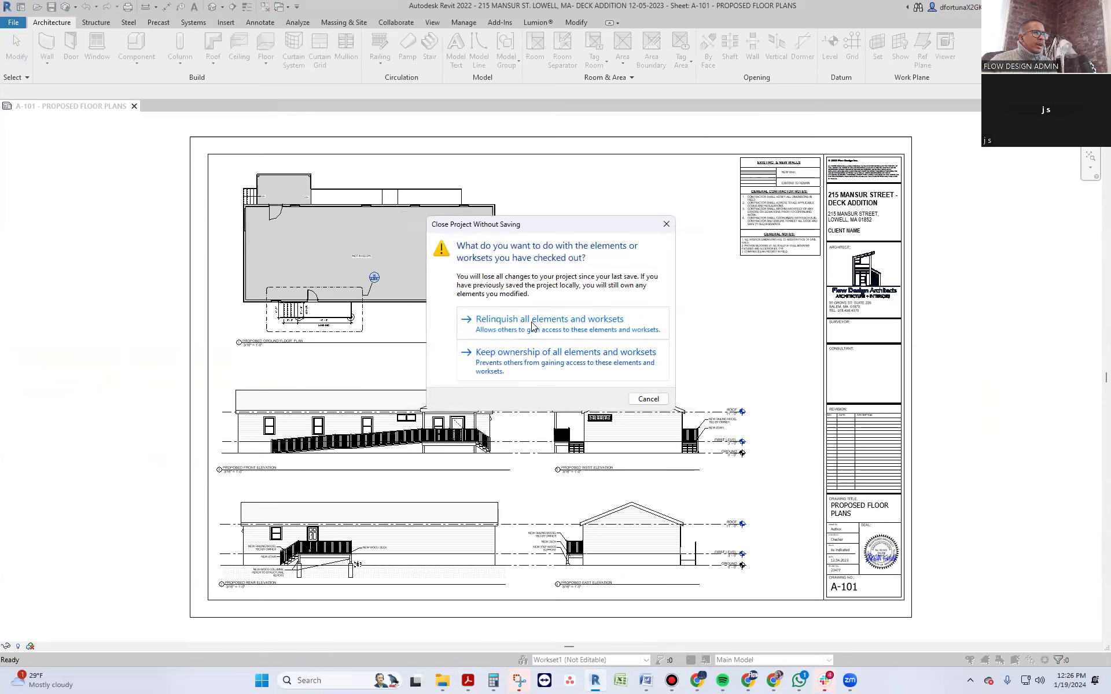
click(527, 319)
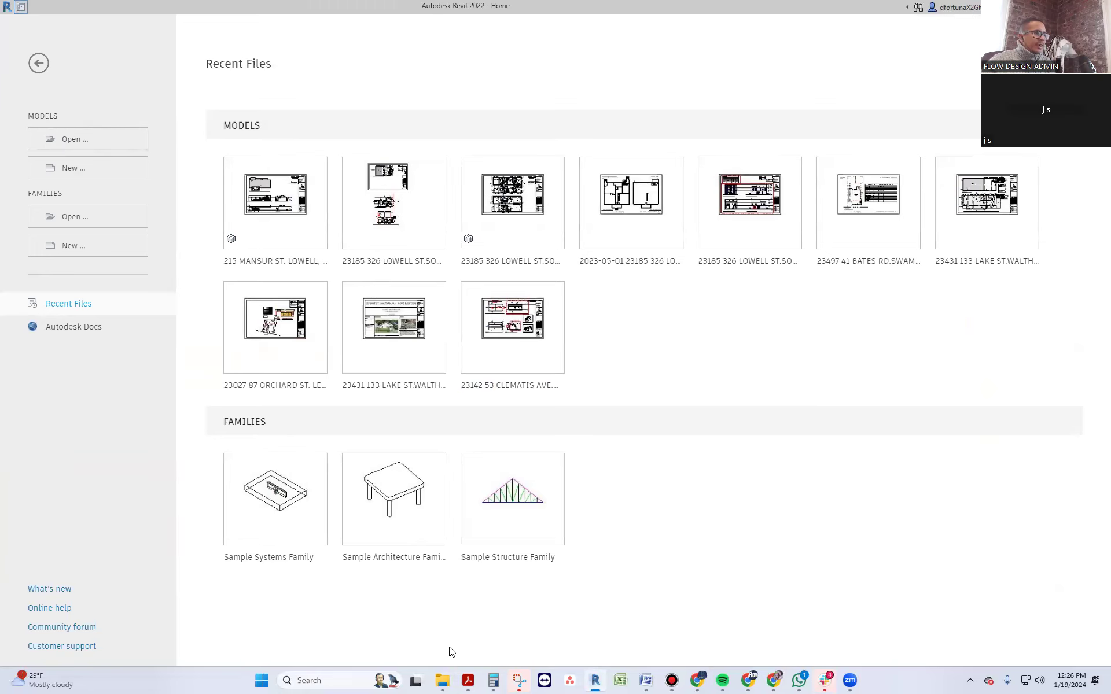
- Open the 12-05-2023 deck addition model from the PERMIT SET & REVIT FILE 12-05-2023 folder, detached from central with its worksets discarded
mouse_move(443, 680)
click(292, 628)
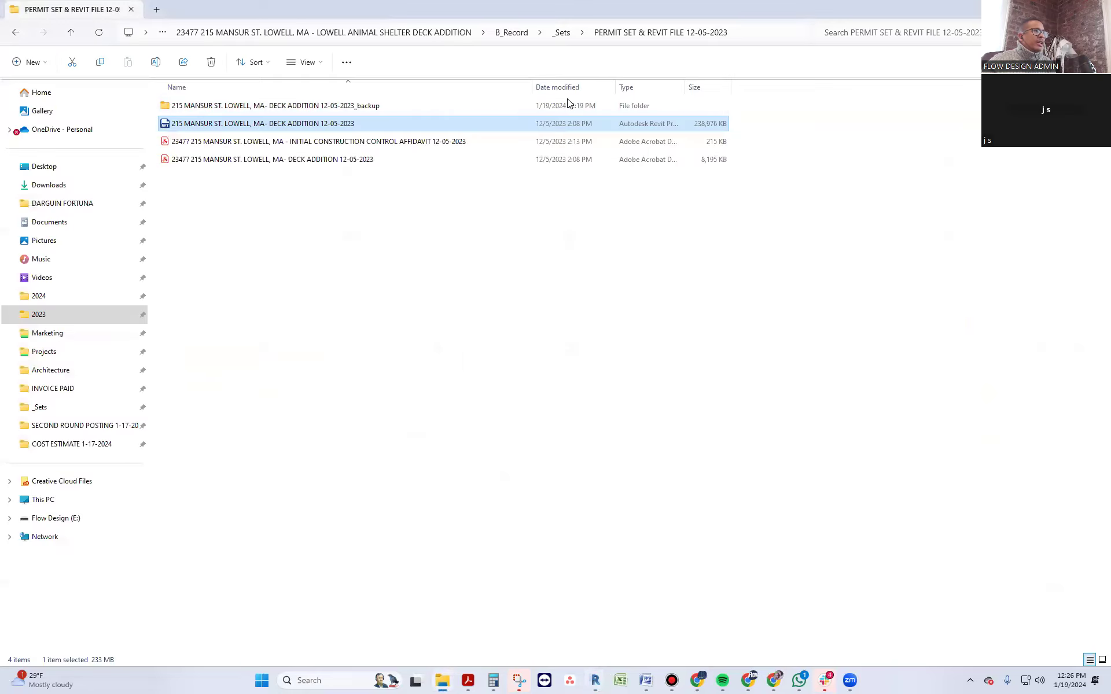
click(763, 33)
key(Return)
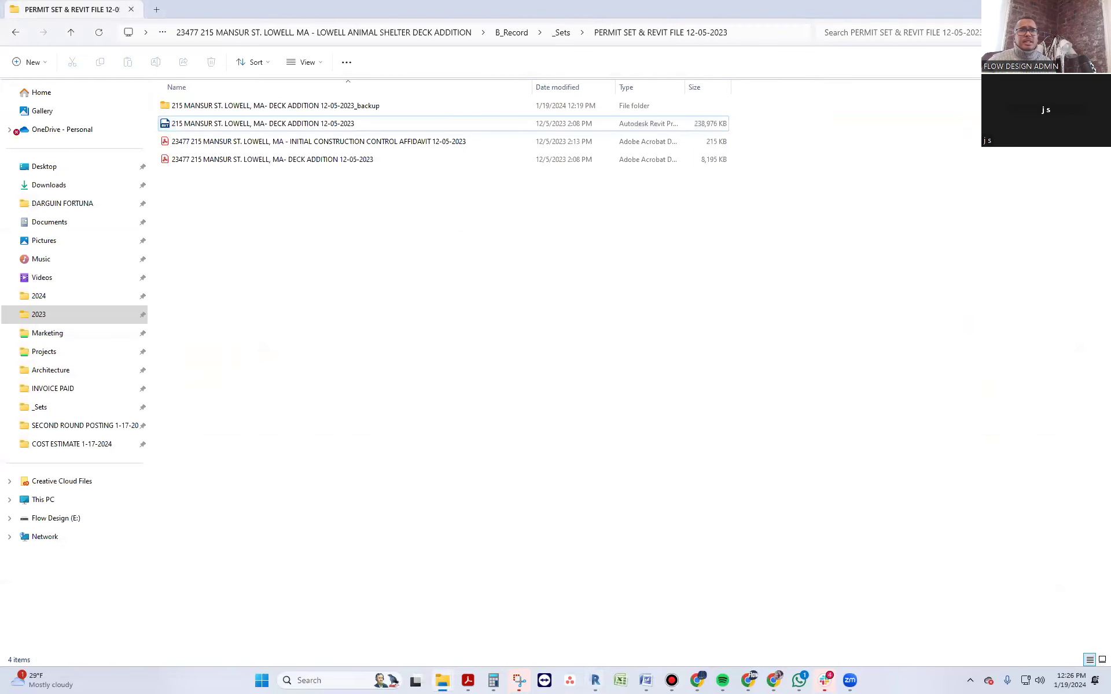
key(alt+Tab)
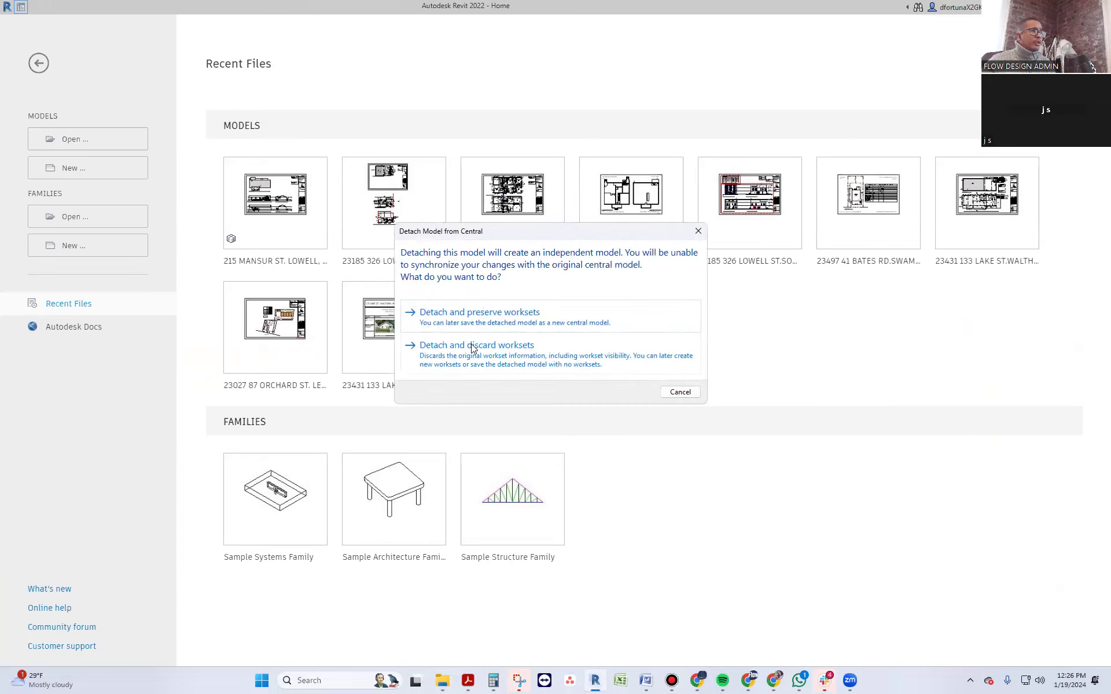
click(474, 356)
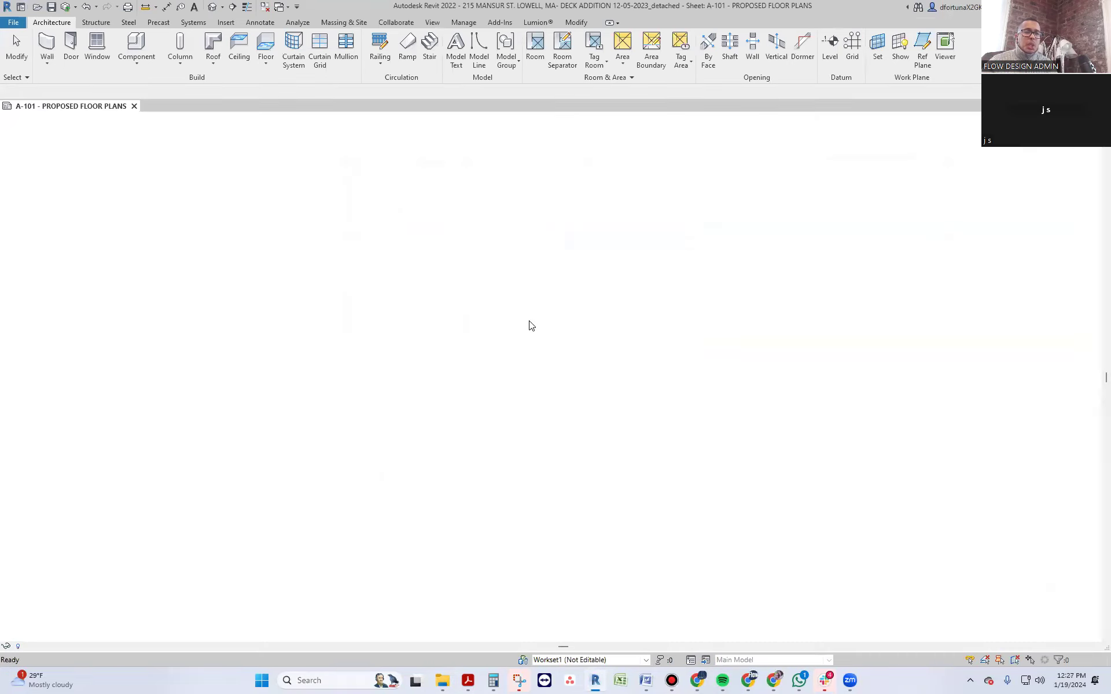
- Save the detached project as a new file in the same folder, with the date in its name set to 01-19-2024
click(14, 23)
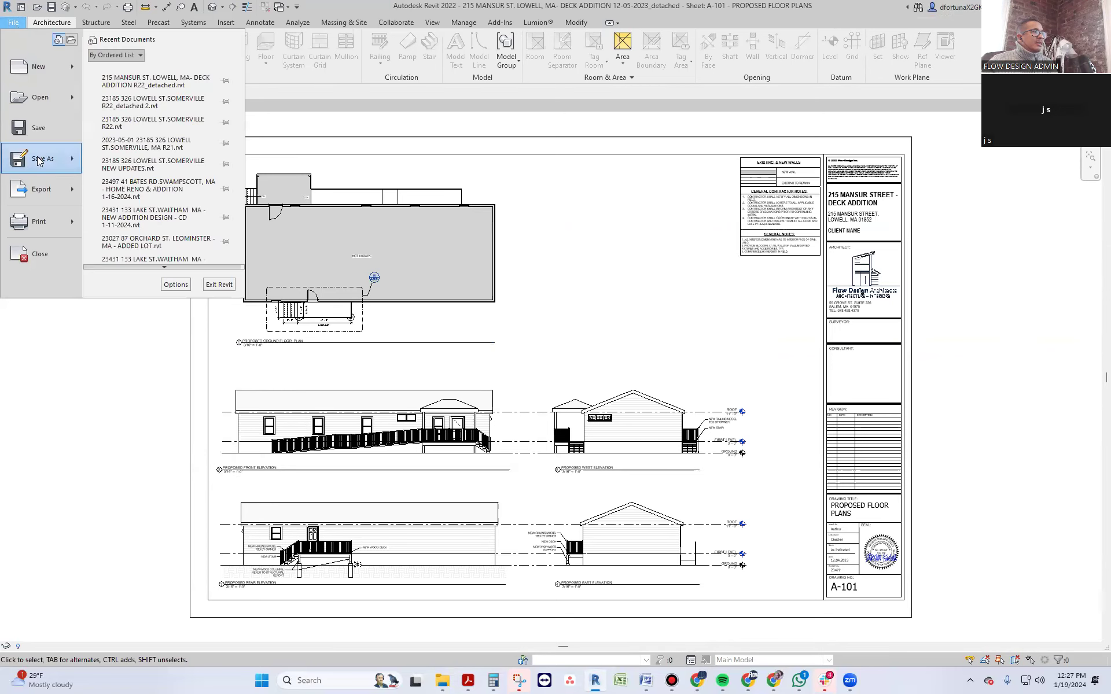
mouse_move(42, 158)
click(142, 130)
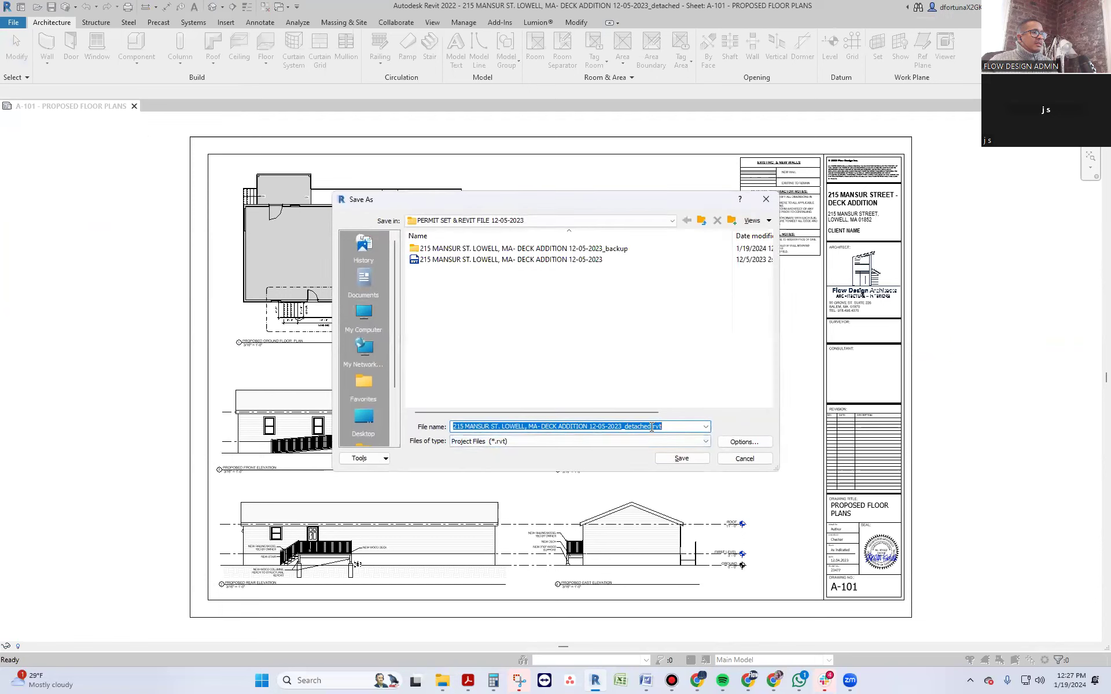
click(652, 427)
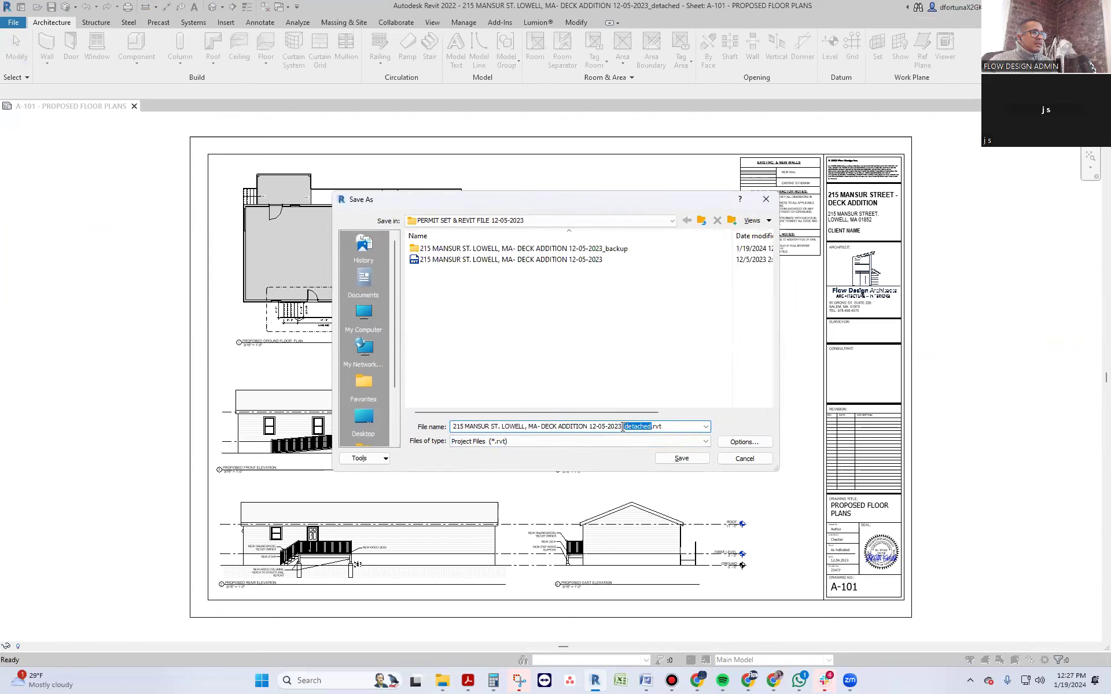
key(BackSpace)
key(BackSpace)
key(BackSpace)
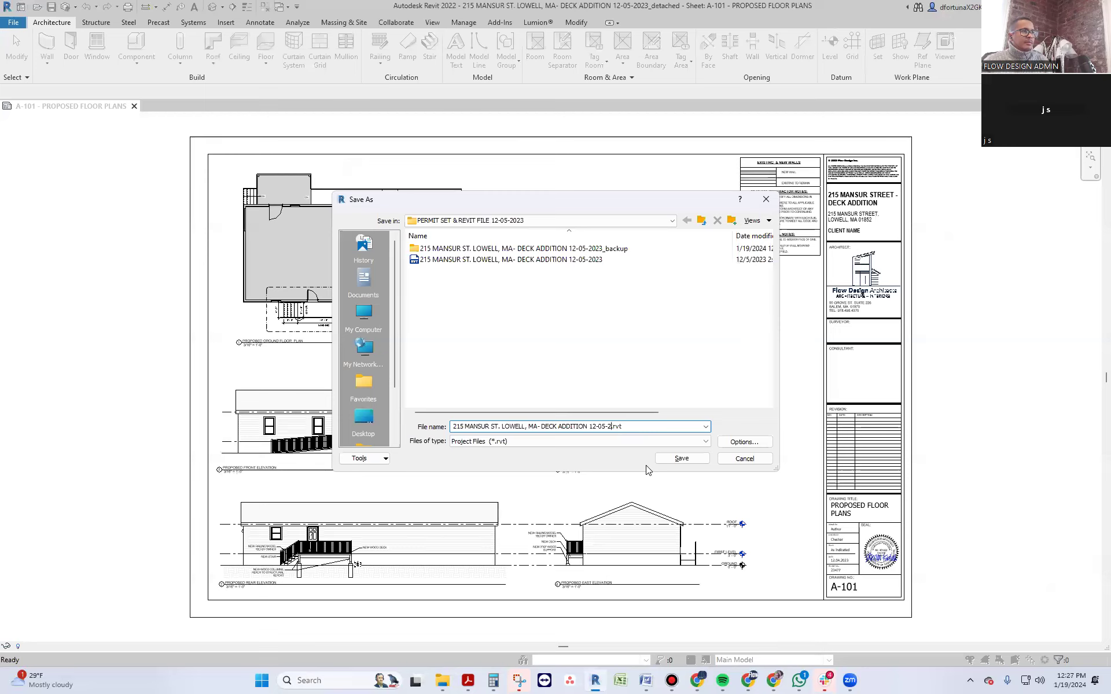
text(01-)
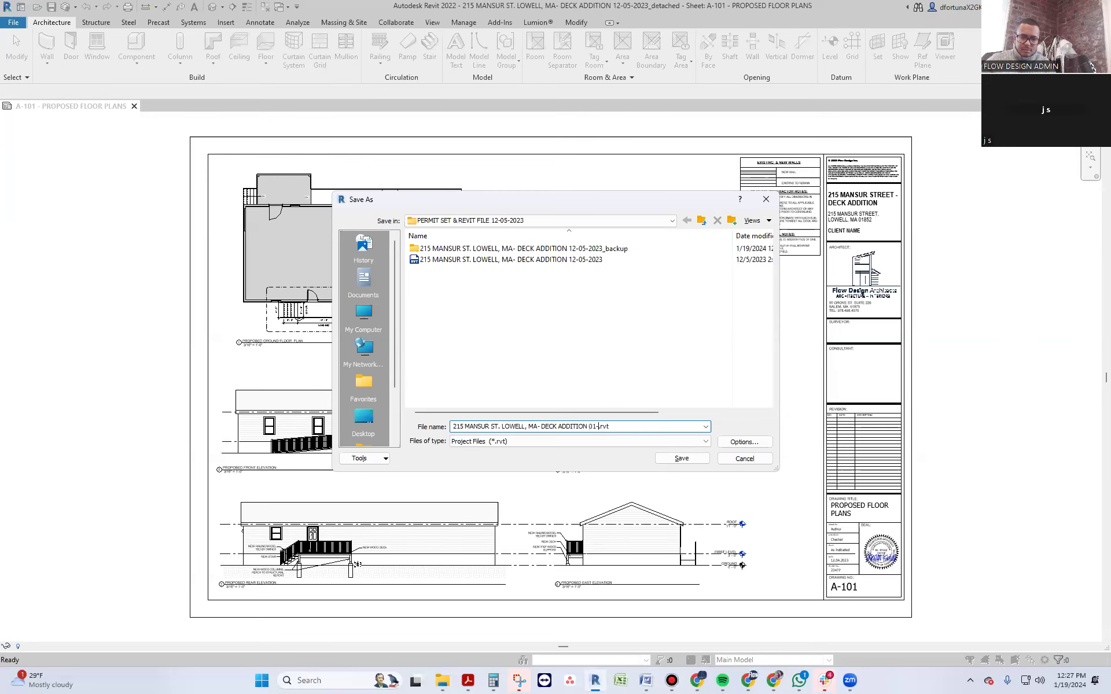
text(0)
key(BackSpace)
text(19-2024)
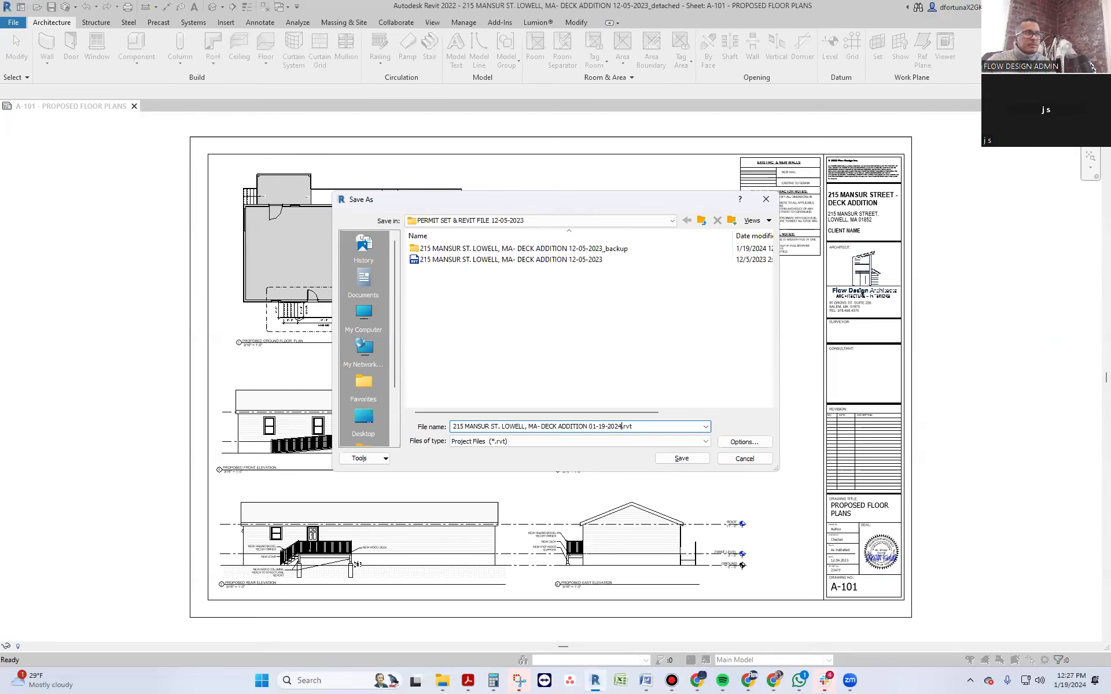
click(744, 441)
click(614, 415)
click(681, 458)
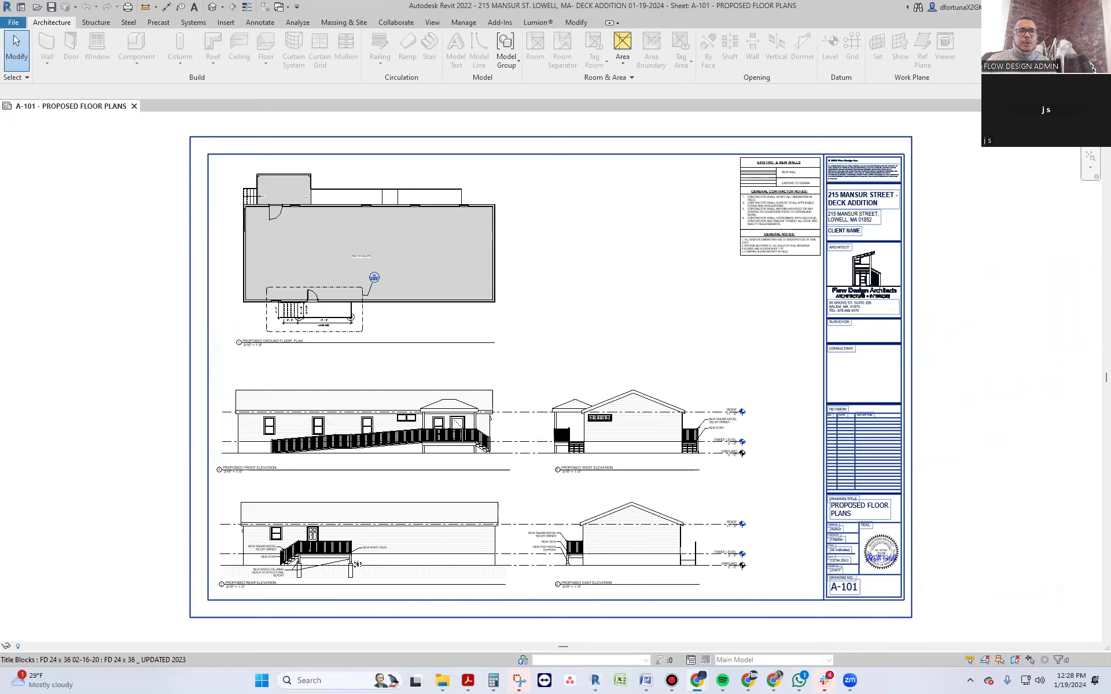
click(567, 363)
middle_drag(568, 363, 687, 338)
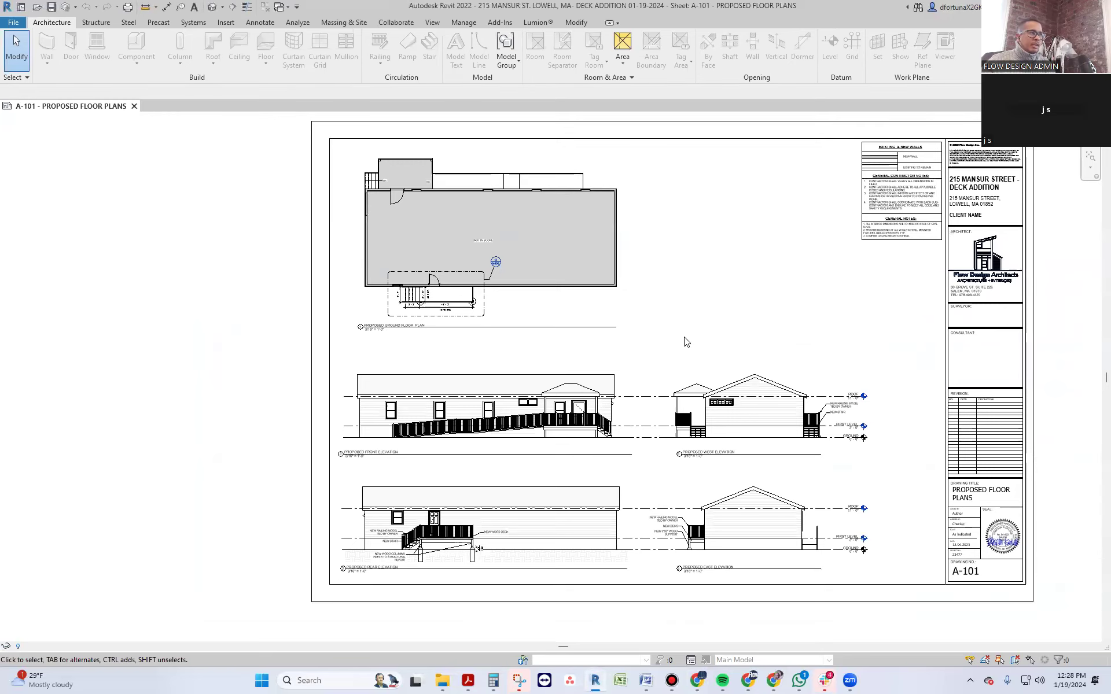
scroll(505, 461, up, 3)
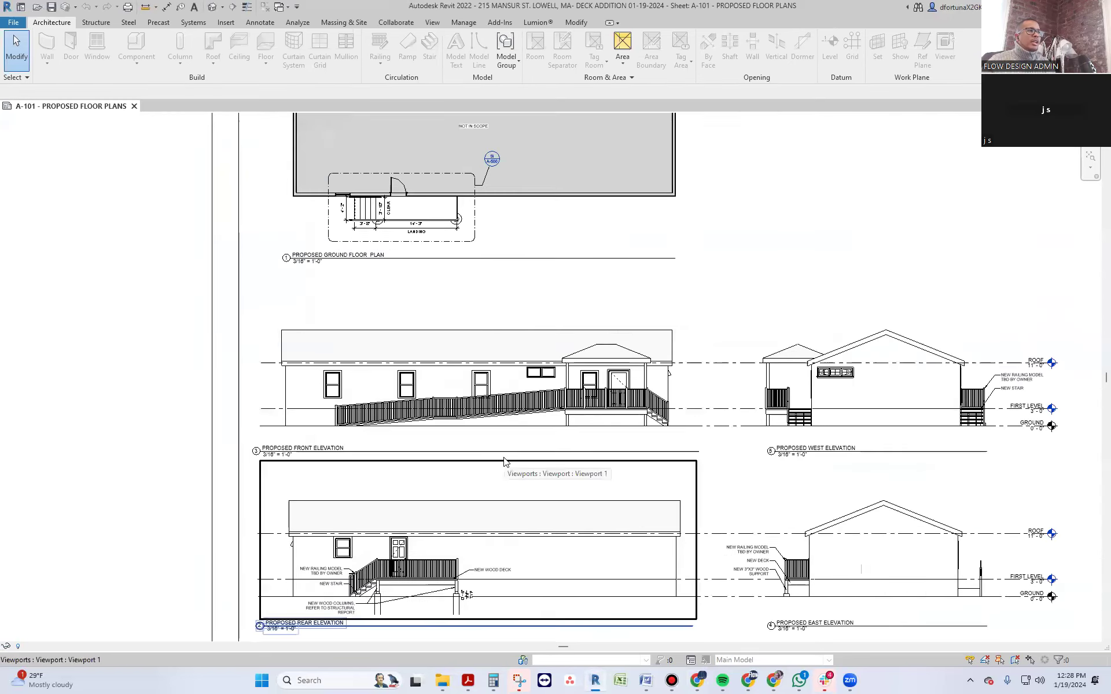
double_click(277, 368)
click(280, 364)
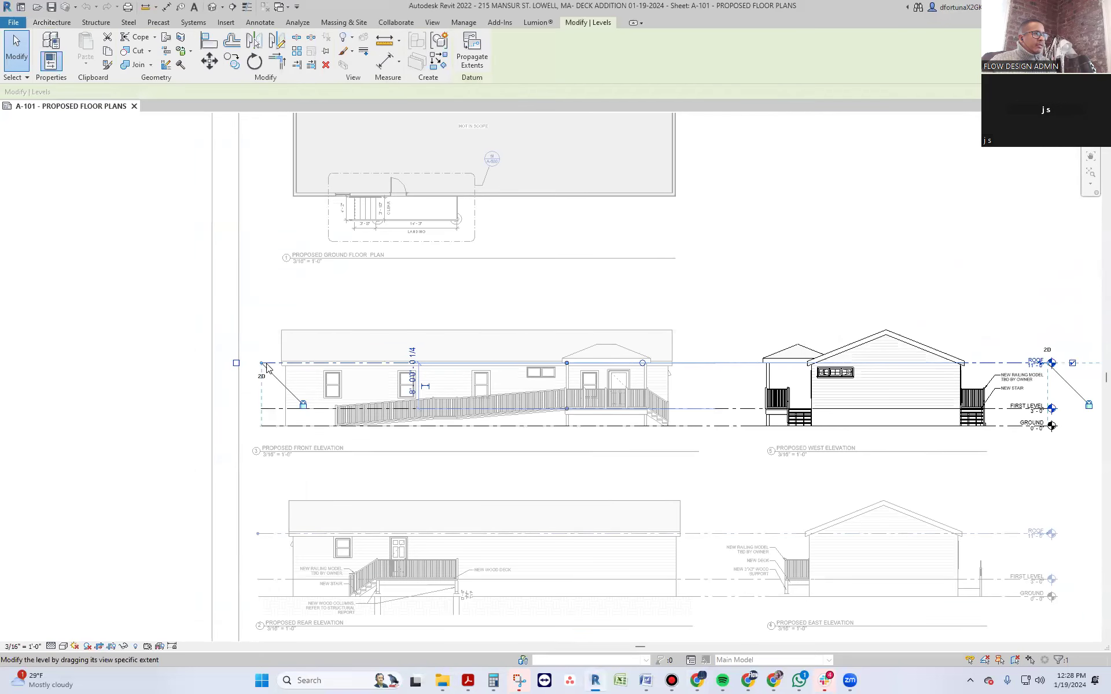
double_click(335, 302)
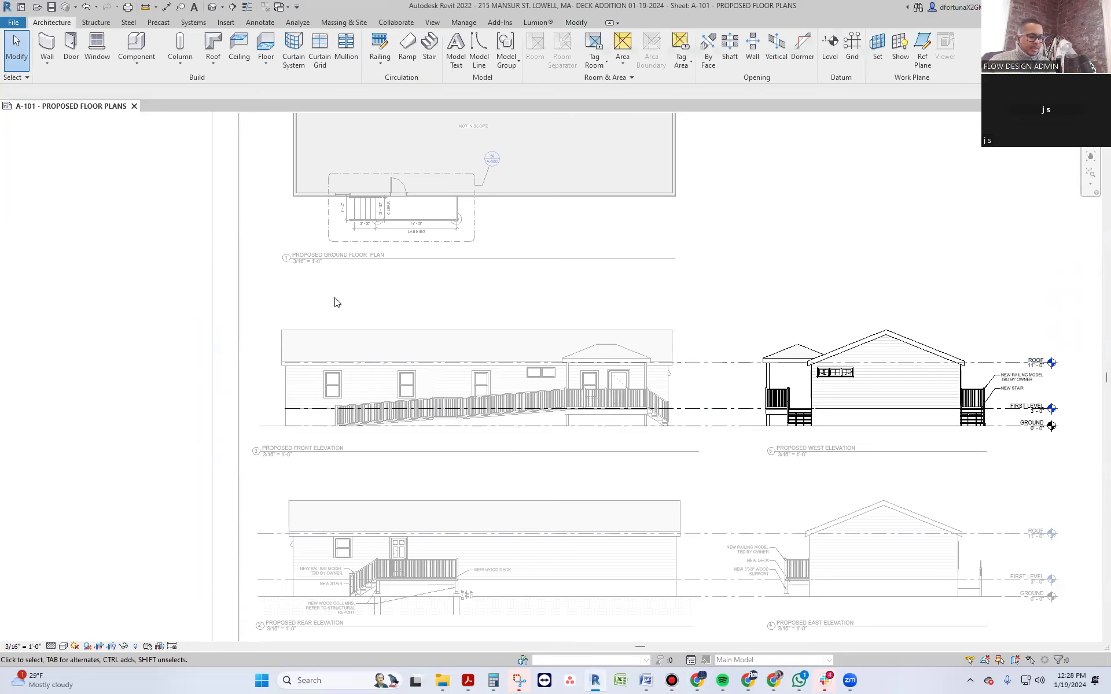
scroll(422, 472, up, 2)
scroll(427, 496, down, 4)
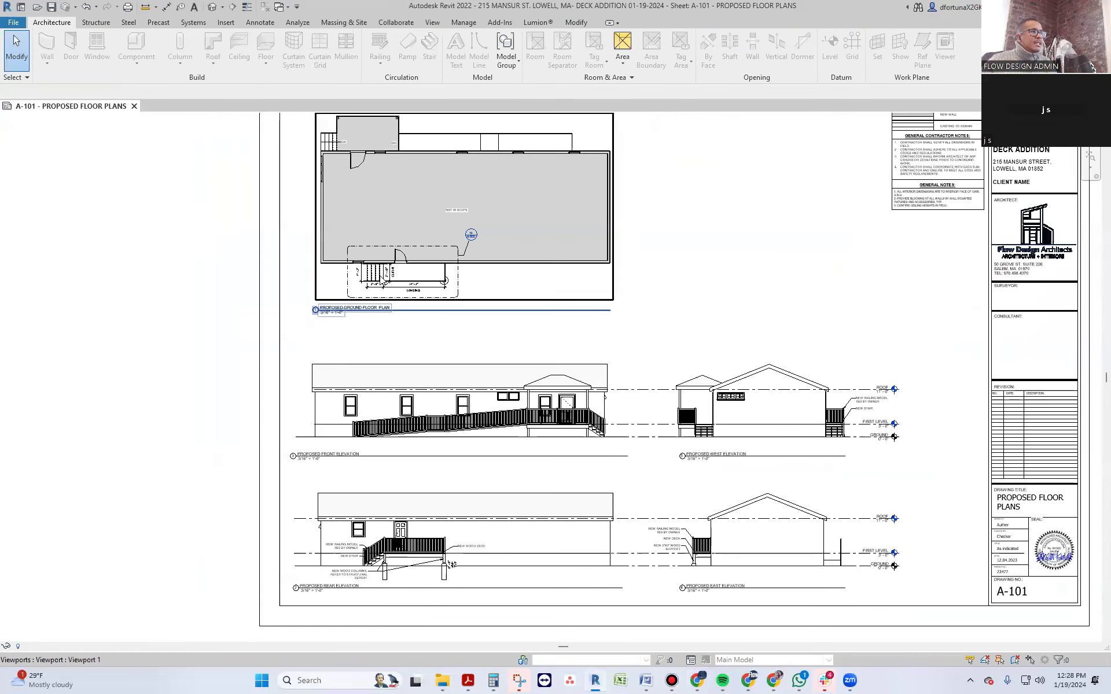
- Open sheet A-500 from the deck callout on the proposed ground floor plan and activate the Proposed Stair & Deck Framing Plan view
scroll(382, 282, up, 3)
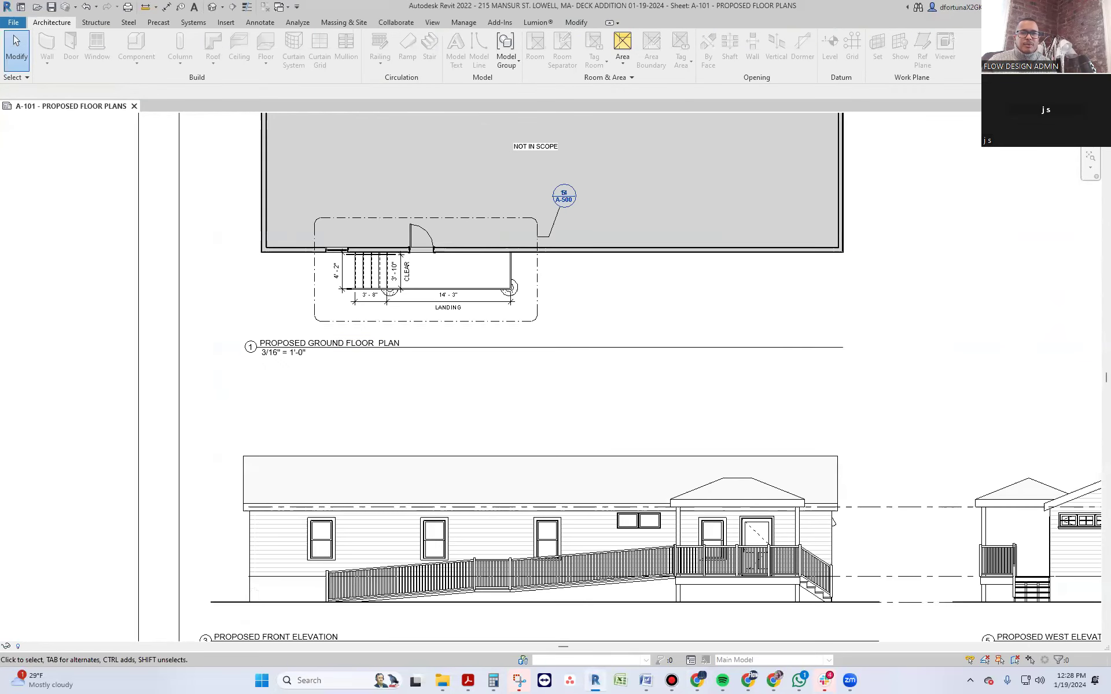
double_click(564, 196)
scroll(371, 513, up, 2)
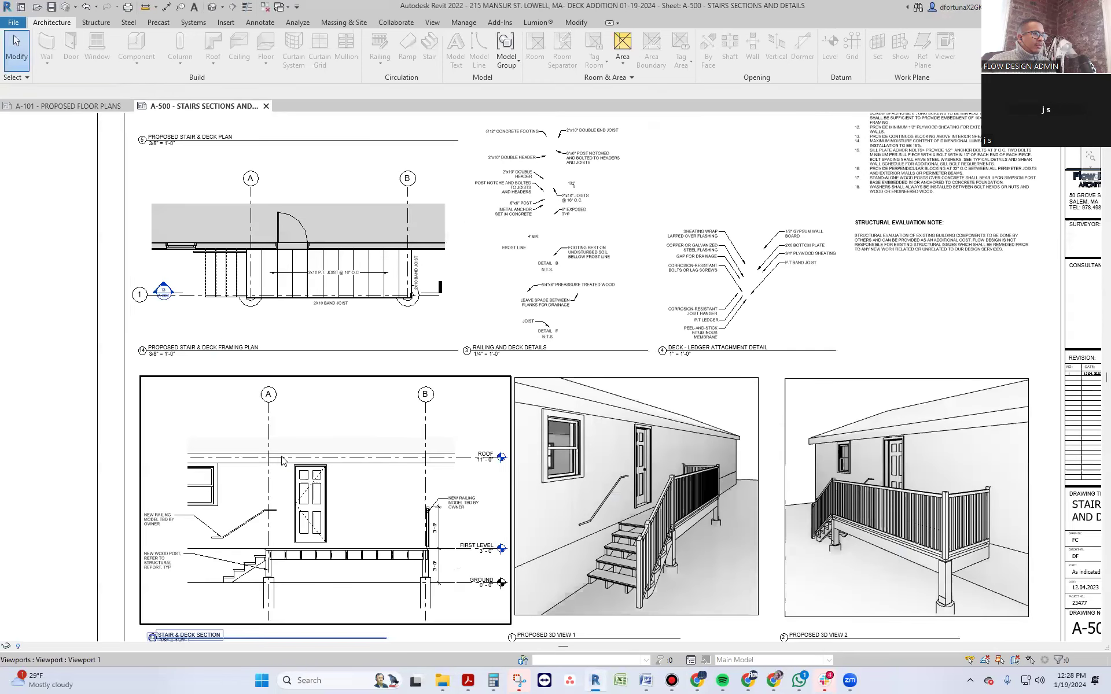
scroll(261, 301, up, 2)
middle_drag(191, 282, 318, 337)
scroll(317, 338, up, 3)
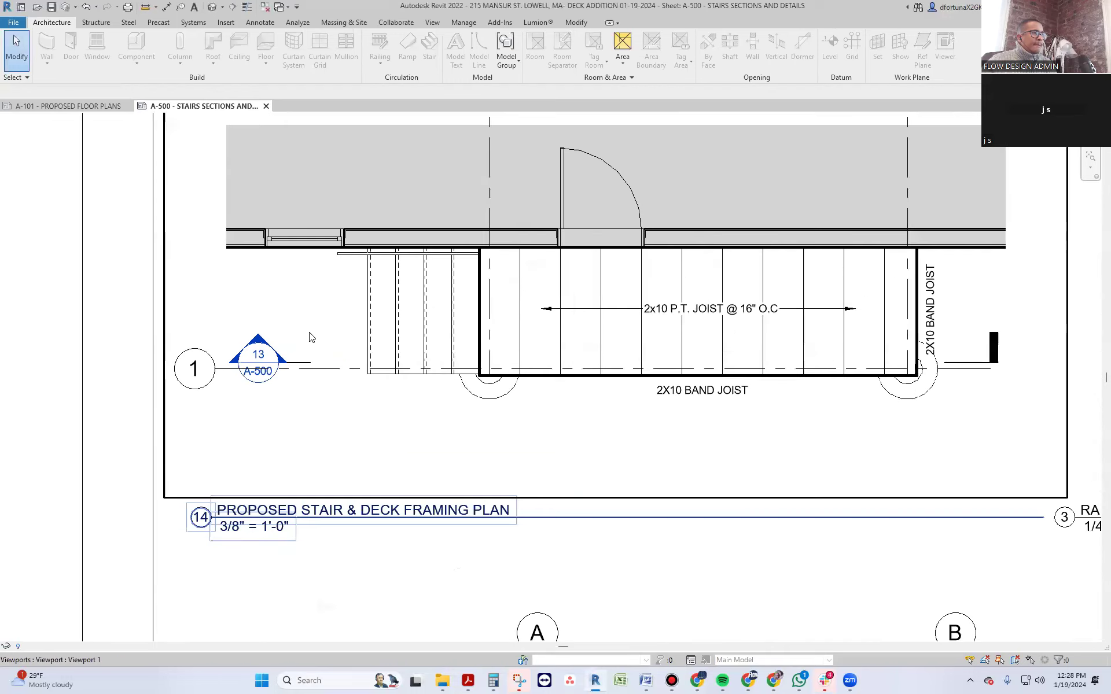
click(323, 347)
double_click(343, 349)
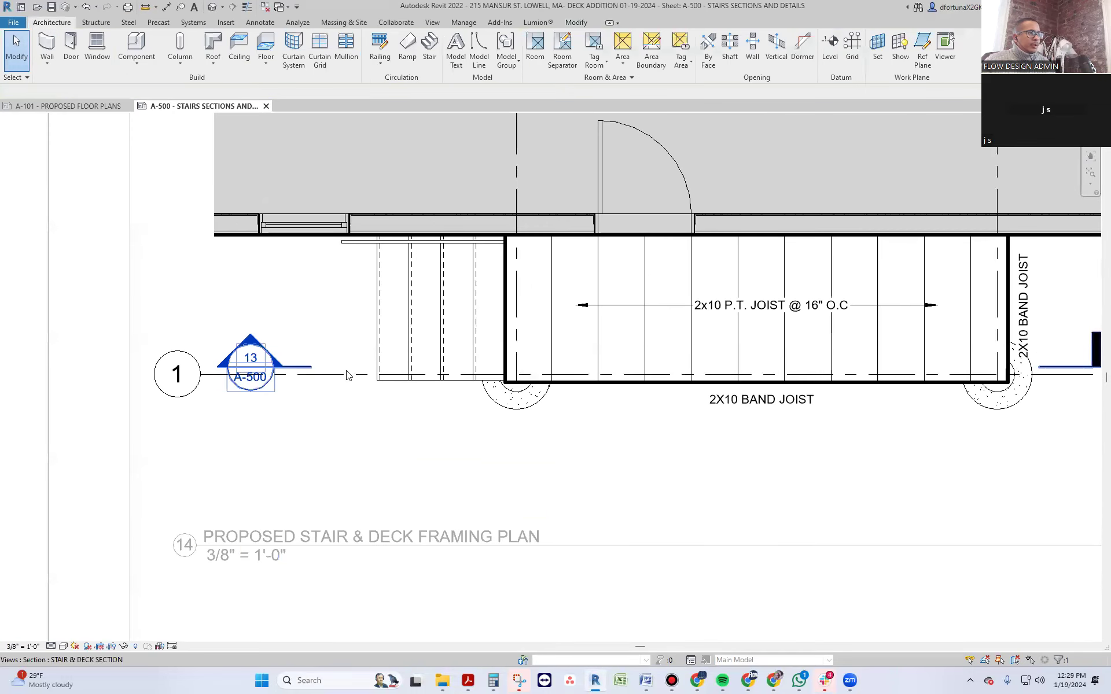
- Place an aligned dimension between grid 1 and the deck's outer edge on the framing plan
key(d)
key(i)
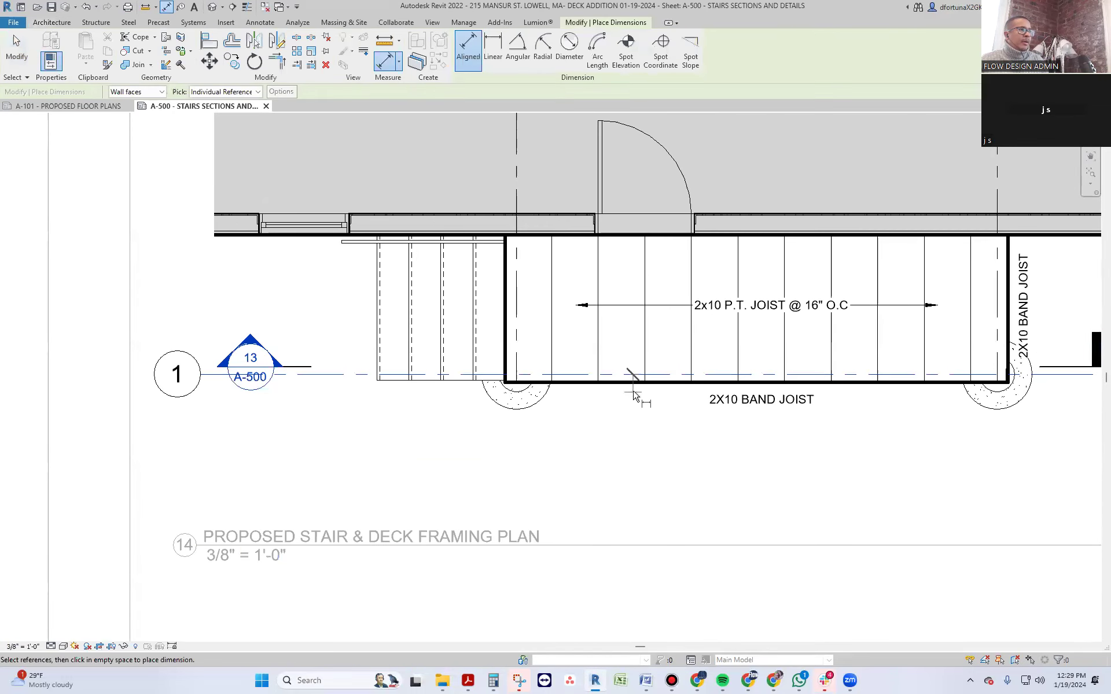
key(Escape)
key(d)
key(i)
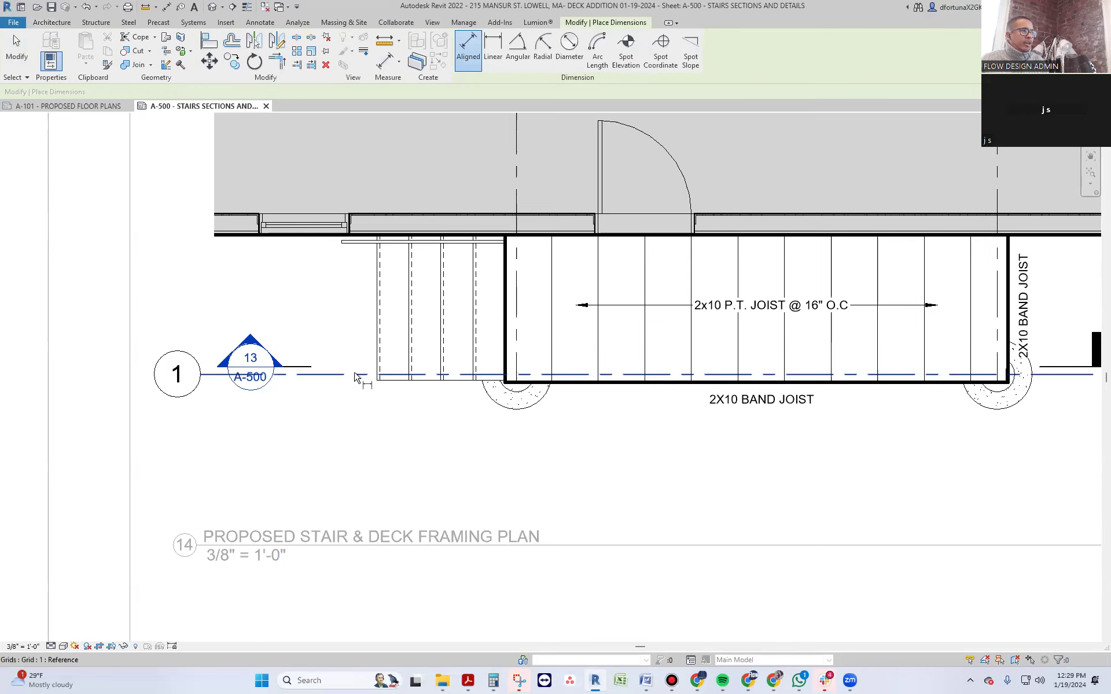
scroll(573, 386, up, 3)
click(660, 379)
click(660, 376)
key(Escape)
key(Escape)
- Try to move grid 1 inward by setting its dimension from the deck's outer edge to 1.5 feet
click(667, 359)
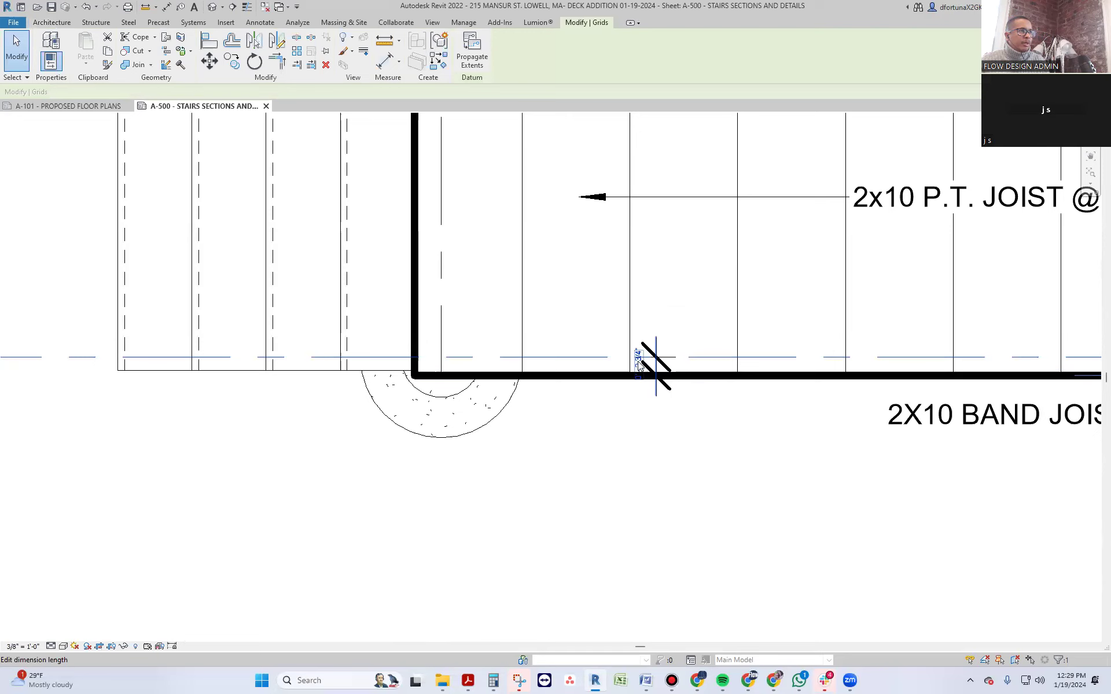
click(637, 363)
text(1.5)
key(Return)
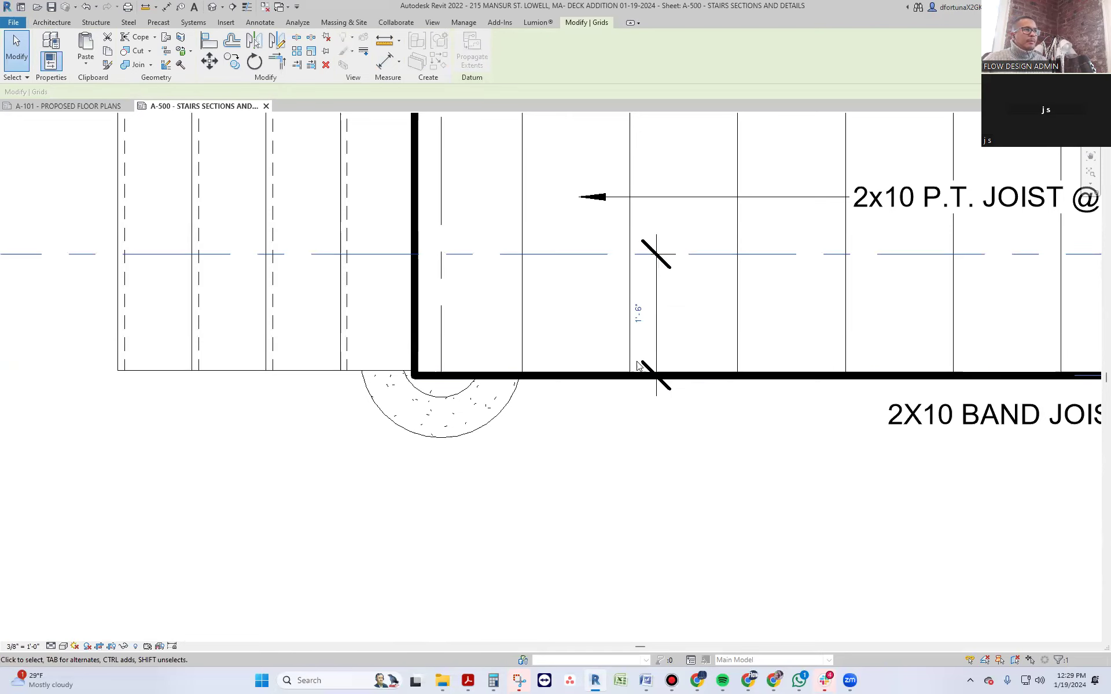
key(Escape)
scroll(608, 442, down, 3)
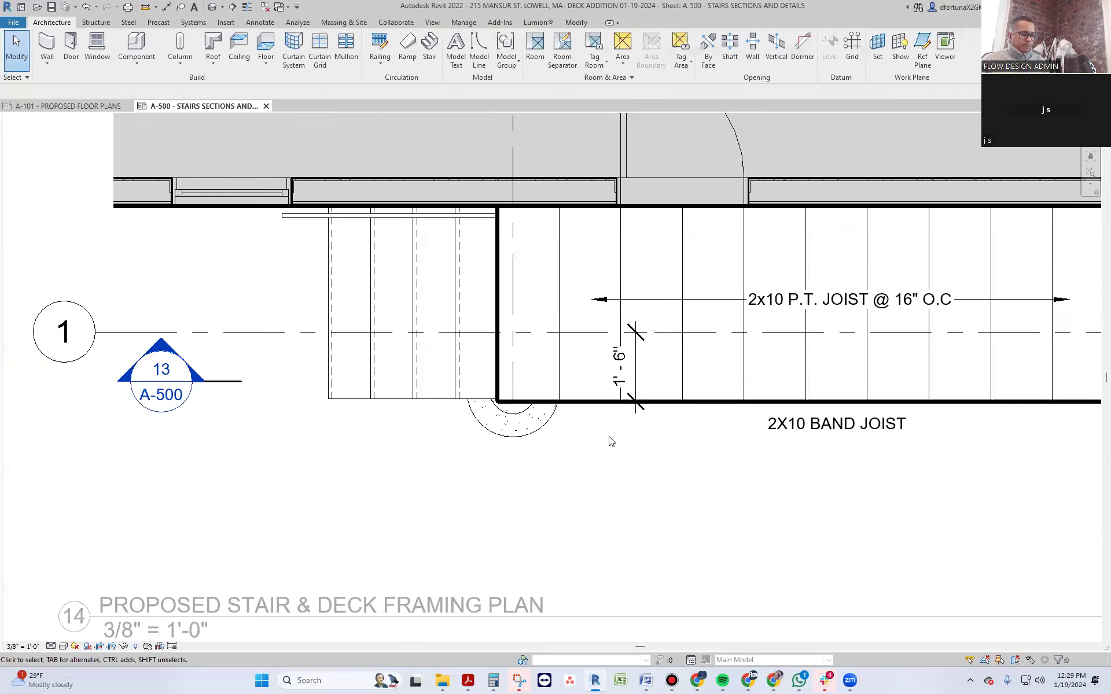
- Abandon aligning the footing at grid A with grid 1 and undo the grid's last move
key(a)
key(l)
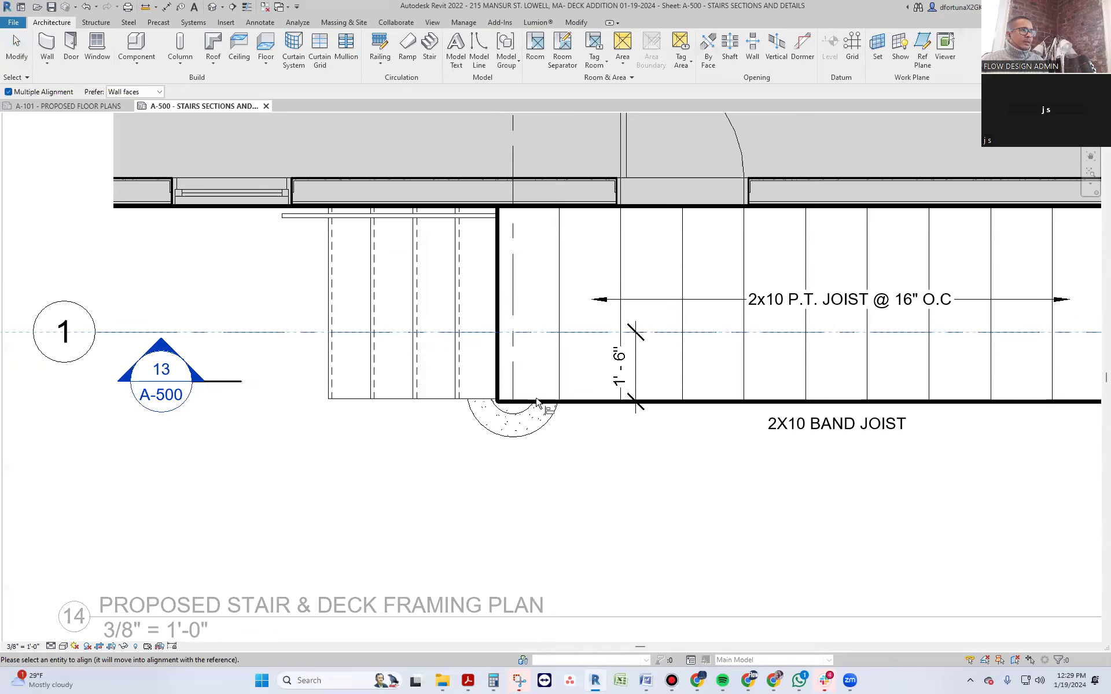
key(Escape)
click(512, 418)
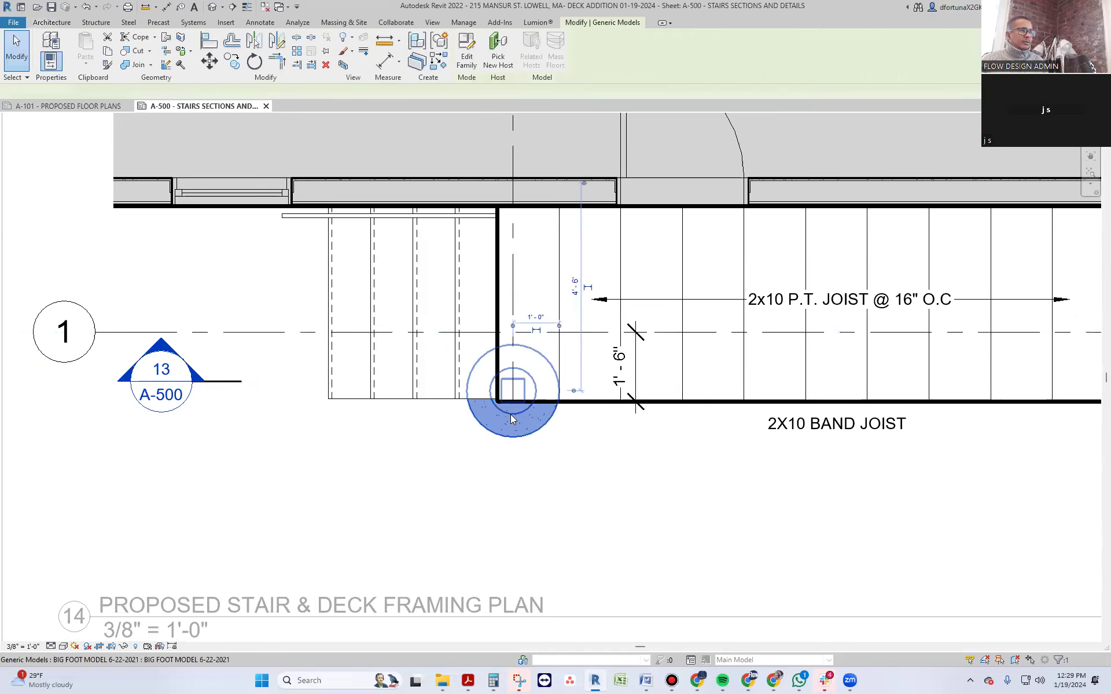
scroll(510, 416, down, 2)
scroll(510, 415, up, 3)
key(Escape)
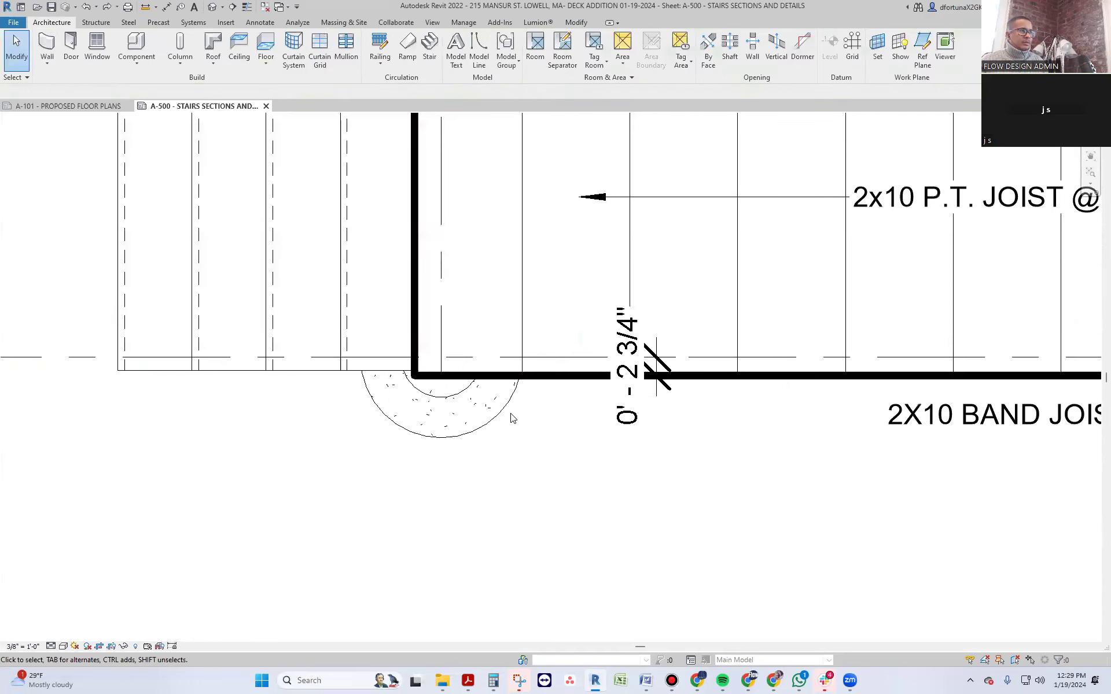
scroll(509, 417, down, 1)
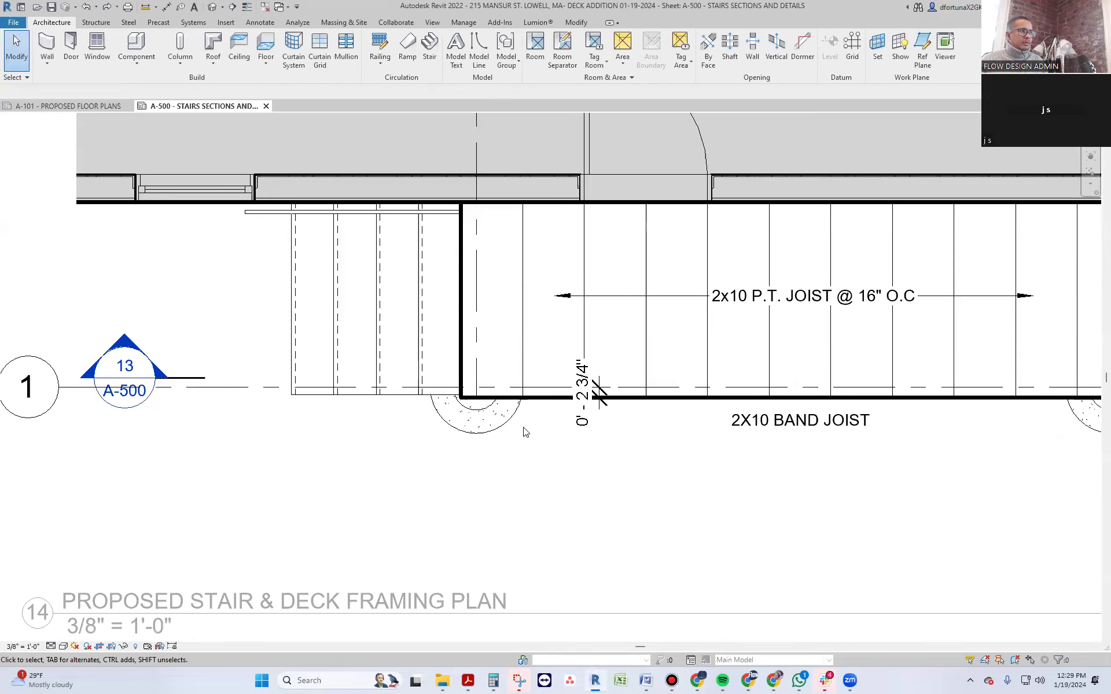
- Try to move both deck footings together with grid 1 toward the building by 1.5 feet, and undo the move
click(481, 428)
scroll(481, 429, down, 2)
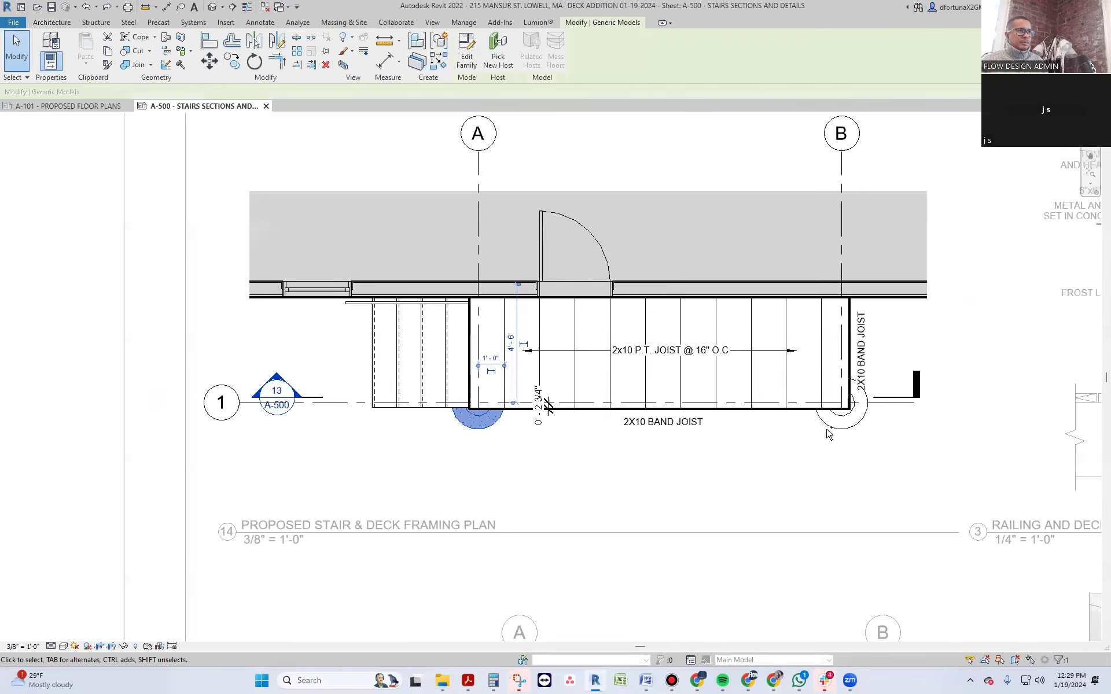
ctrl+click(848, 416)
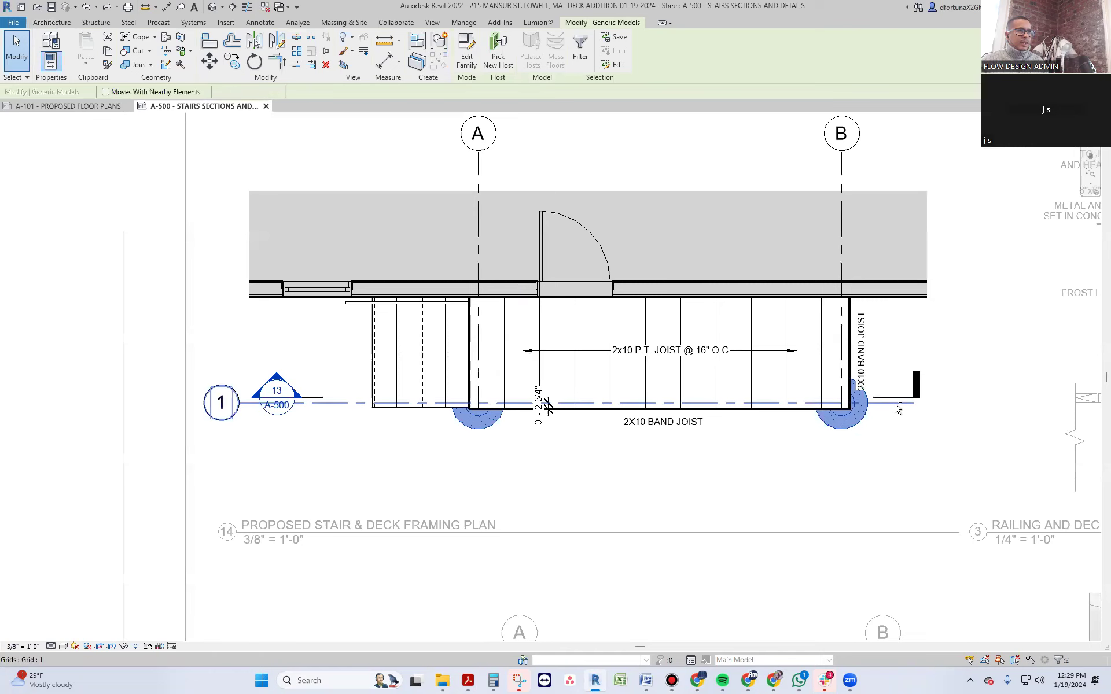
ctrl+click(896, 406)
key(m)
key(v)
click(896, 405)
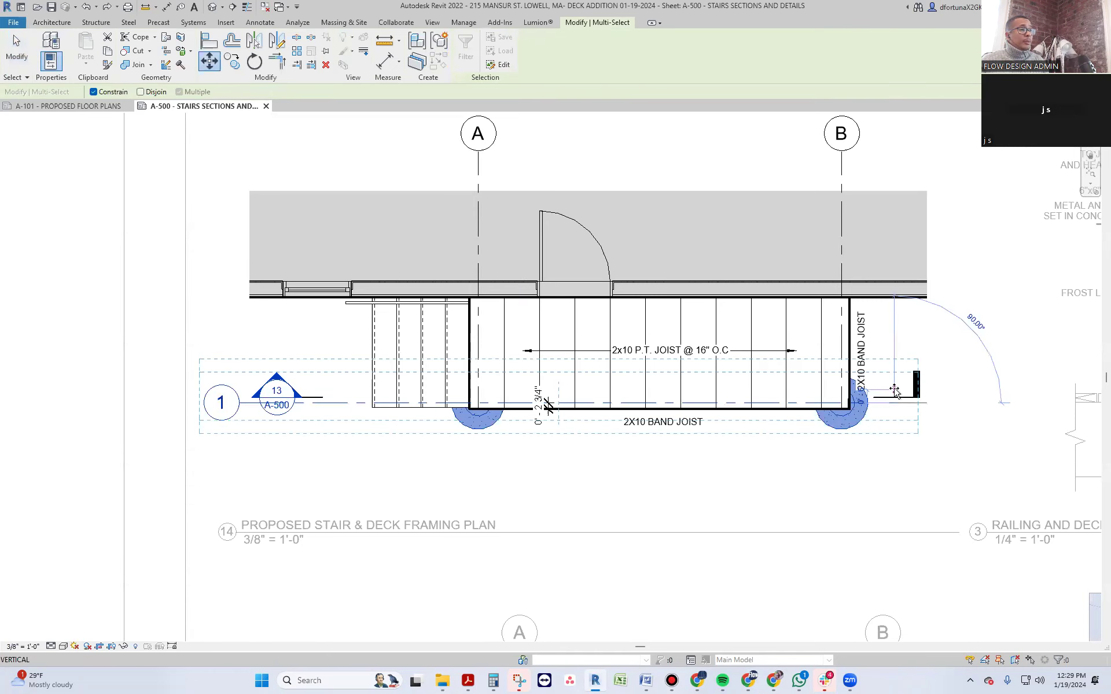
text(1.5)
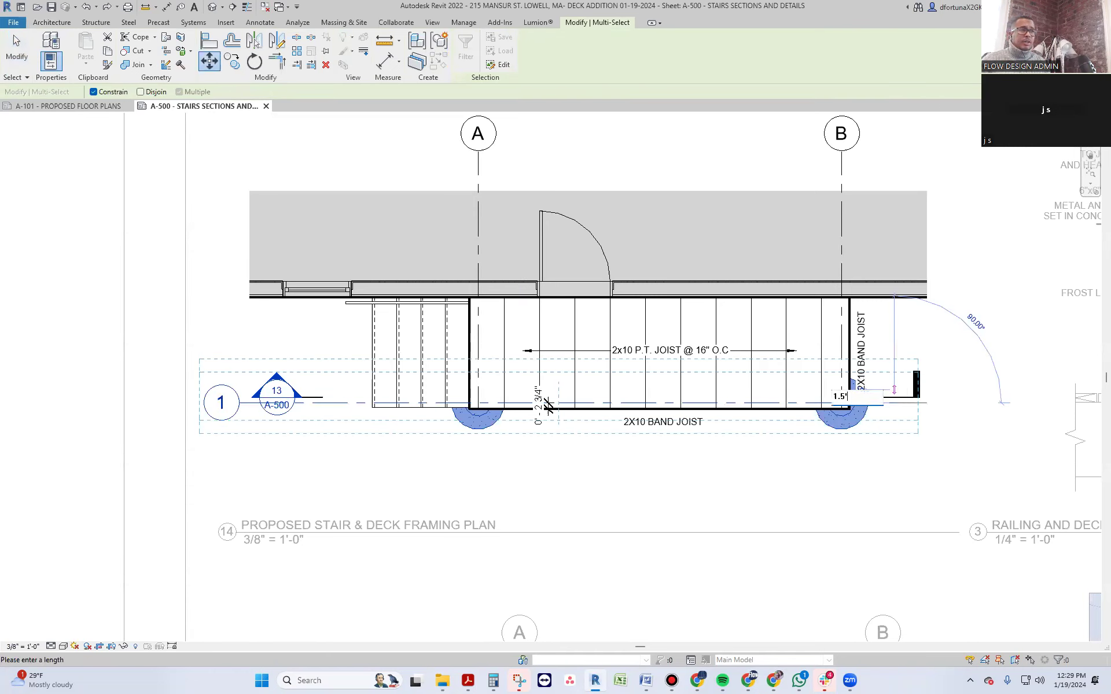
key(Return)
key(Escape)
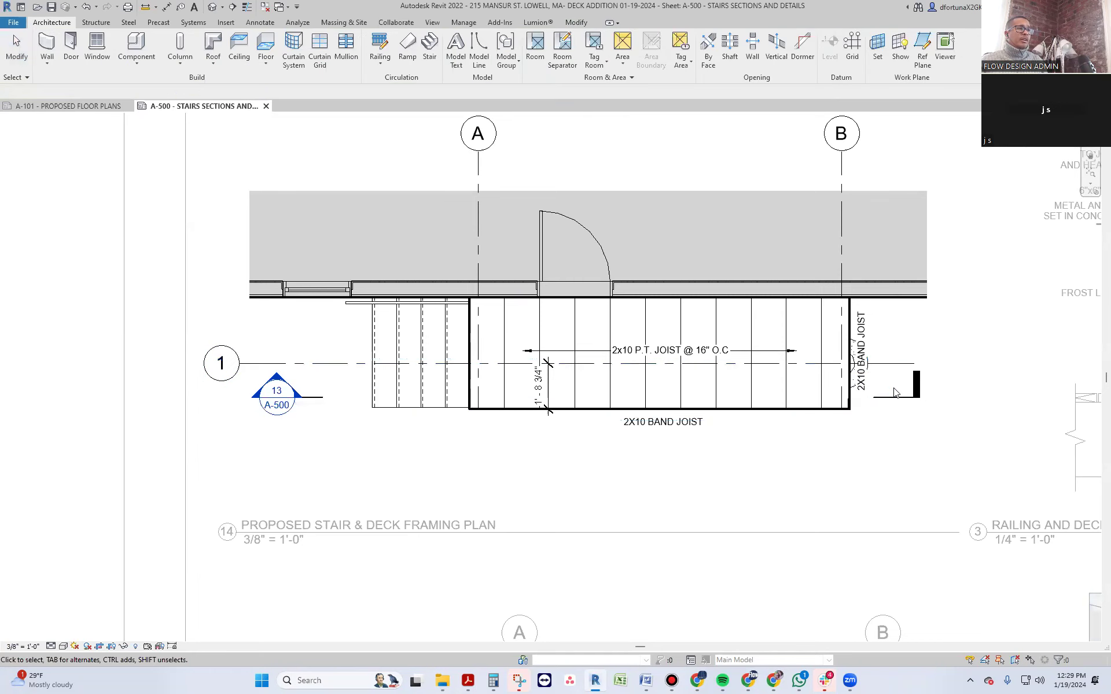
key(ctrl+z)
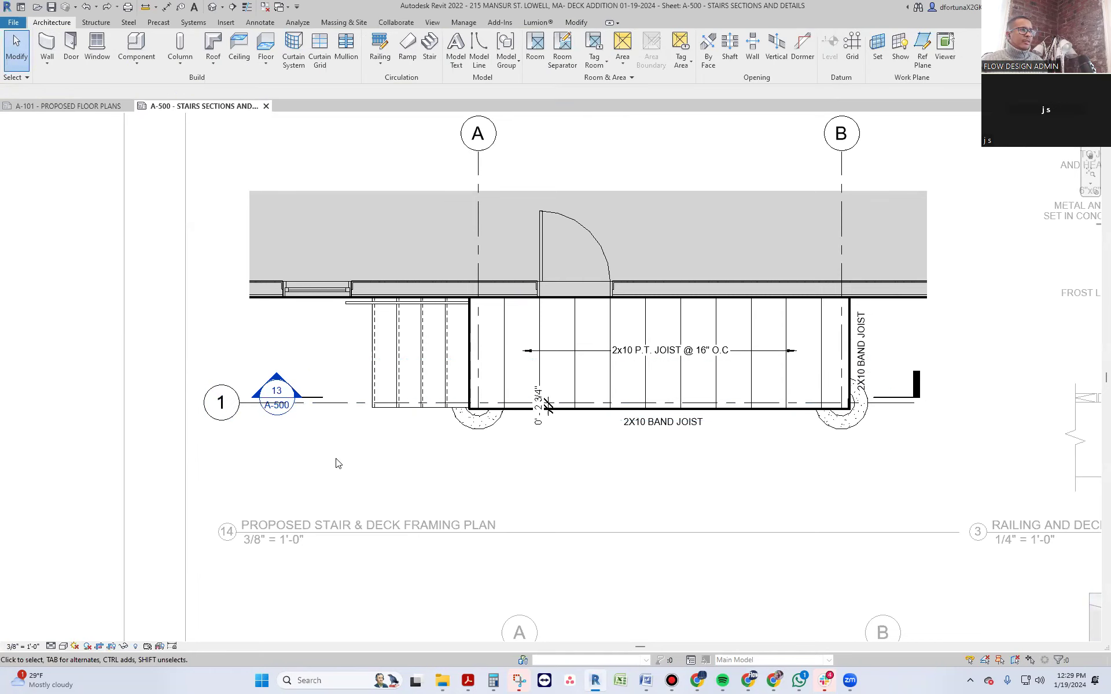
- Move both deck footings together with grid 1 toward the building, placing the grid 1'-2 3/4" inside the deck's outer edge
click(471, 428)
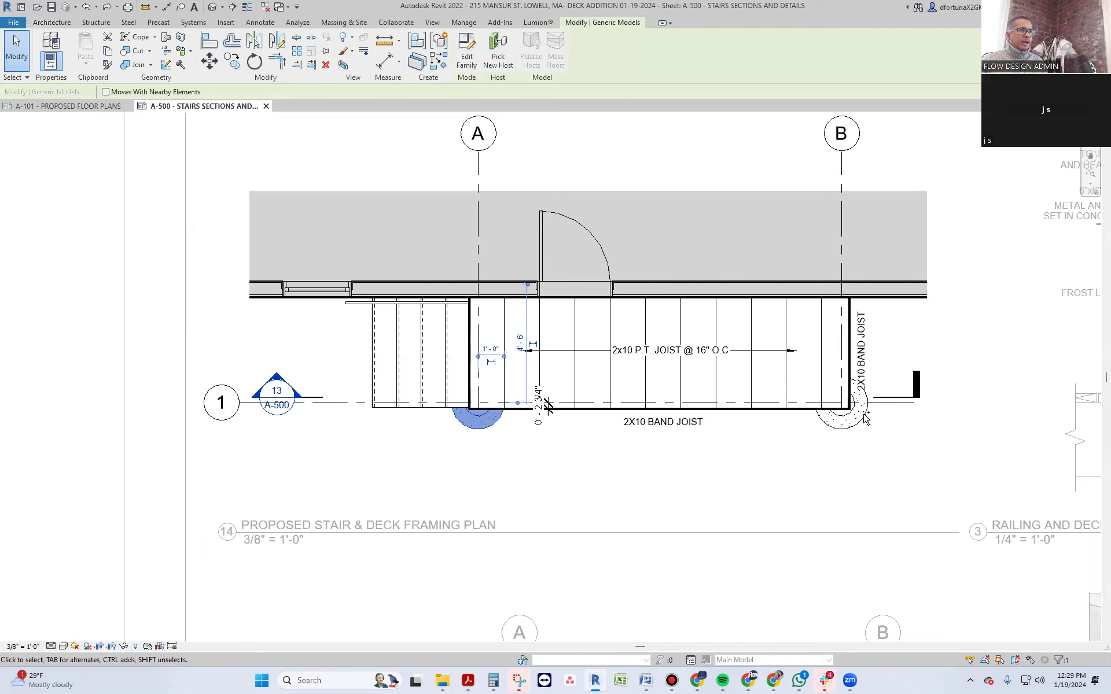
ctrl+click(885, 409)
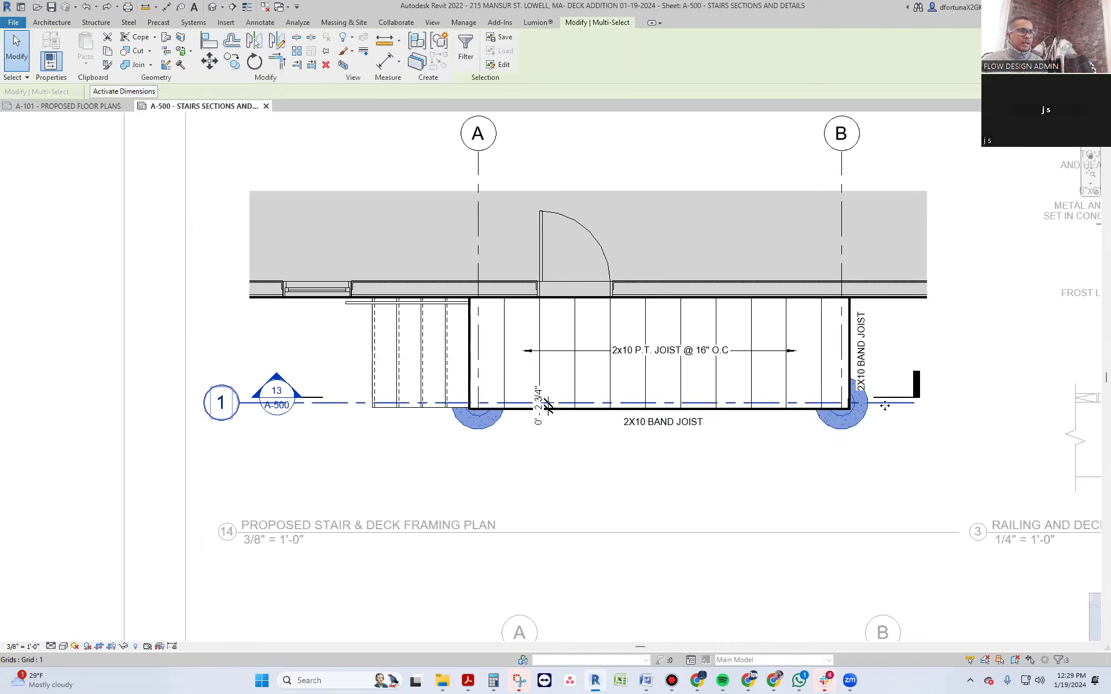
ctrl+click(891, 405)
key(m)
key(v)
click(887, 404)
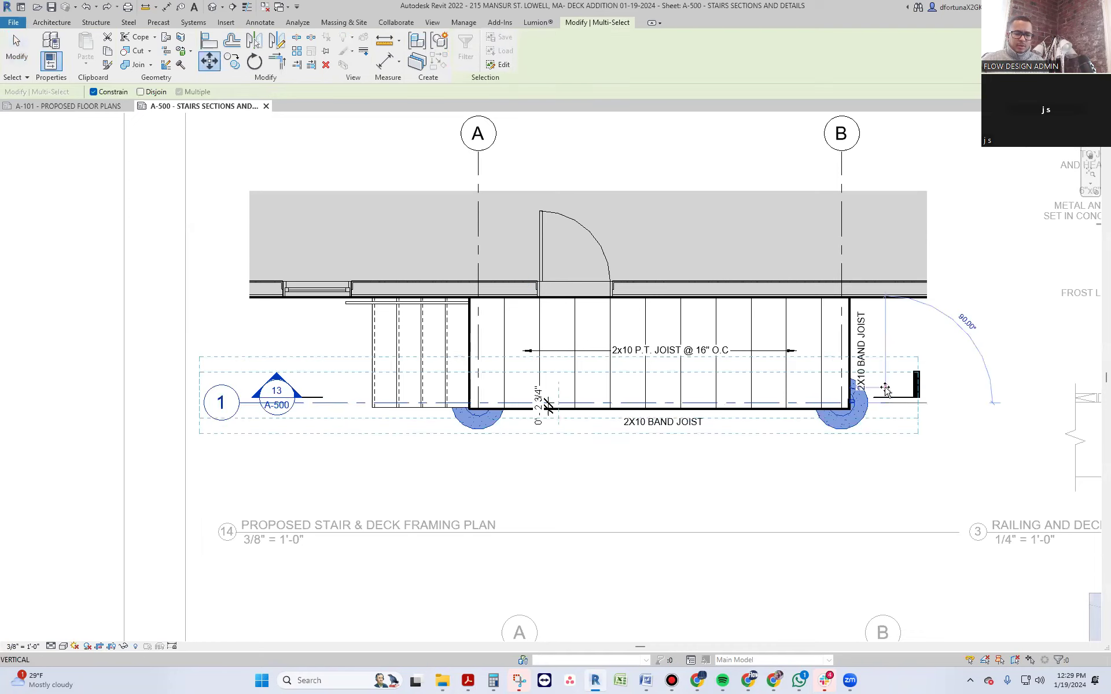
click(884, 389)
key(Escape)
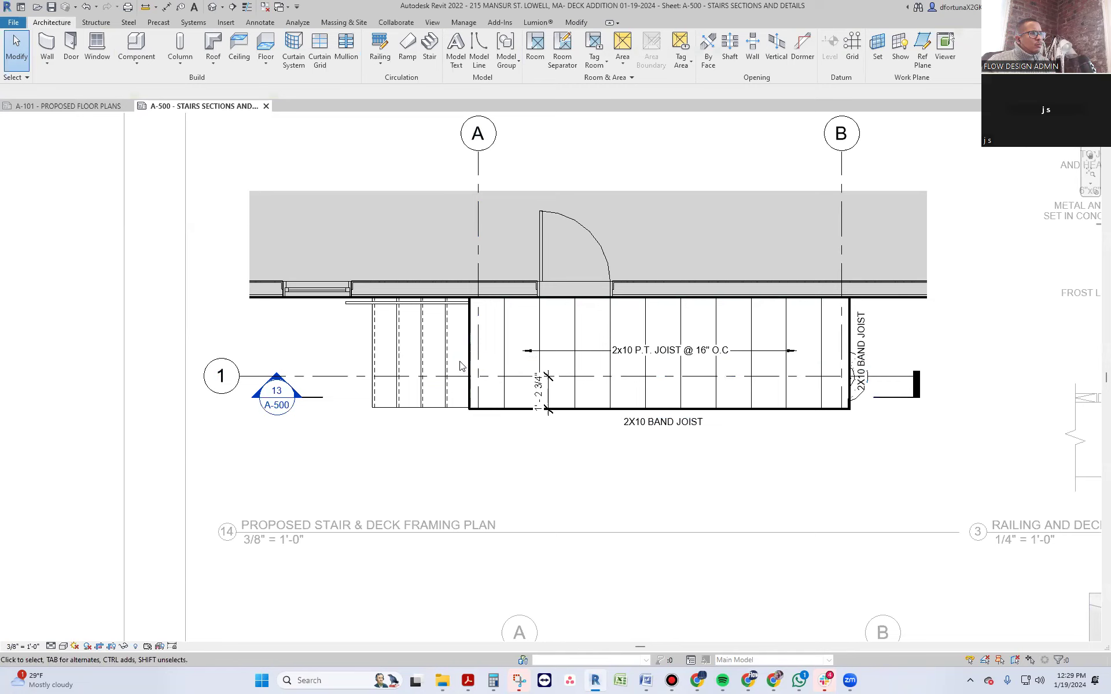
- Try to mirror the wall-side stair handrail to the outer side of the stair on the framing plan
click(431, 311)
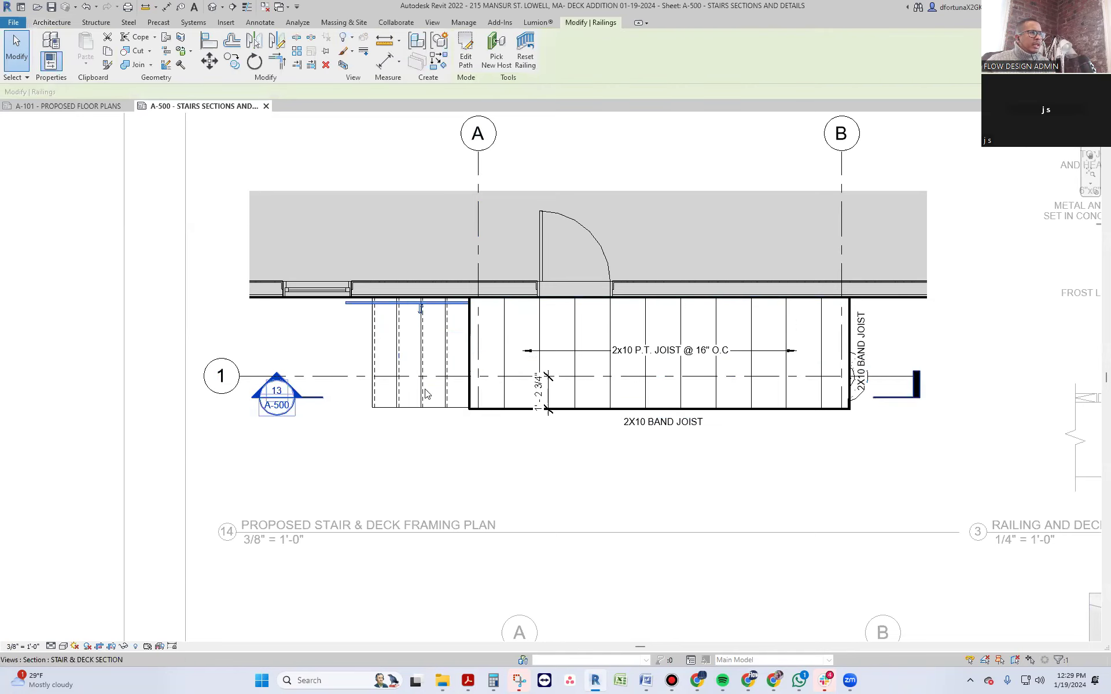
scroll(428, 328, up, 2)
key(Escape)
key(Escape)
click(395, 300)
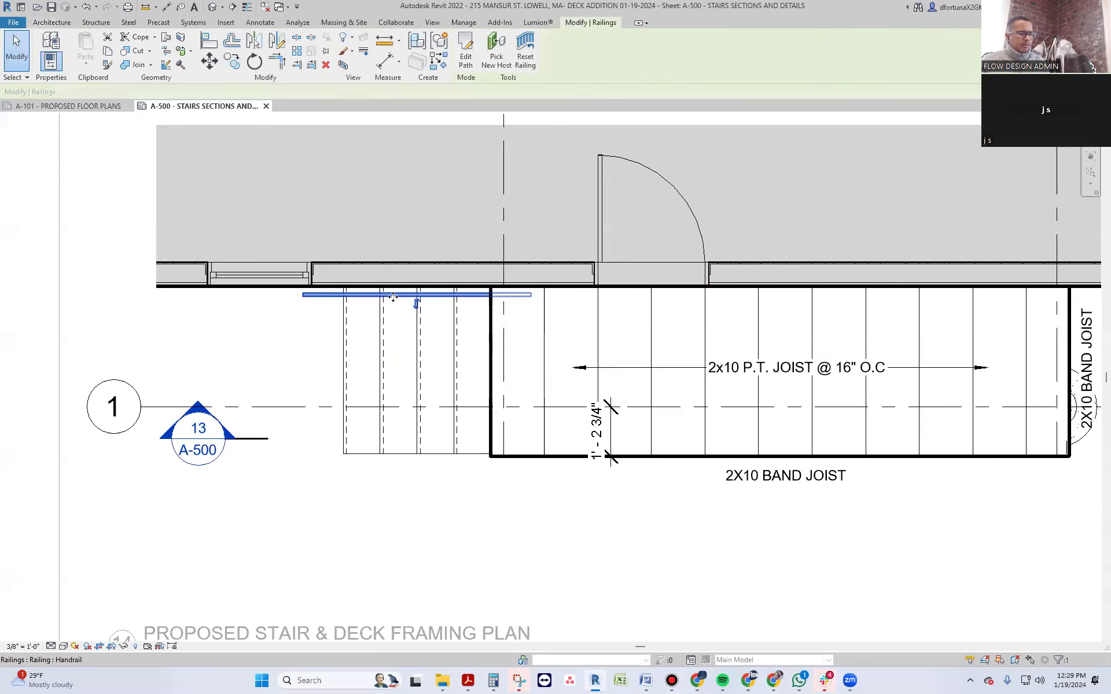
key(m)
key(m)
click(408, 369)
key(Escape)
key(Escape)
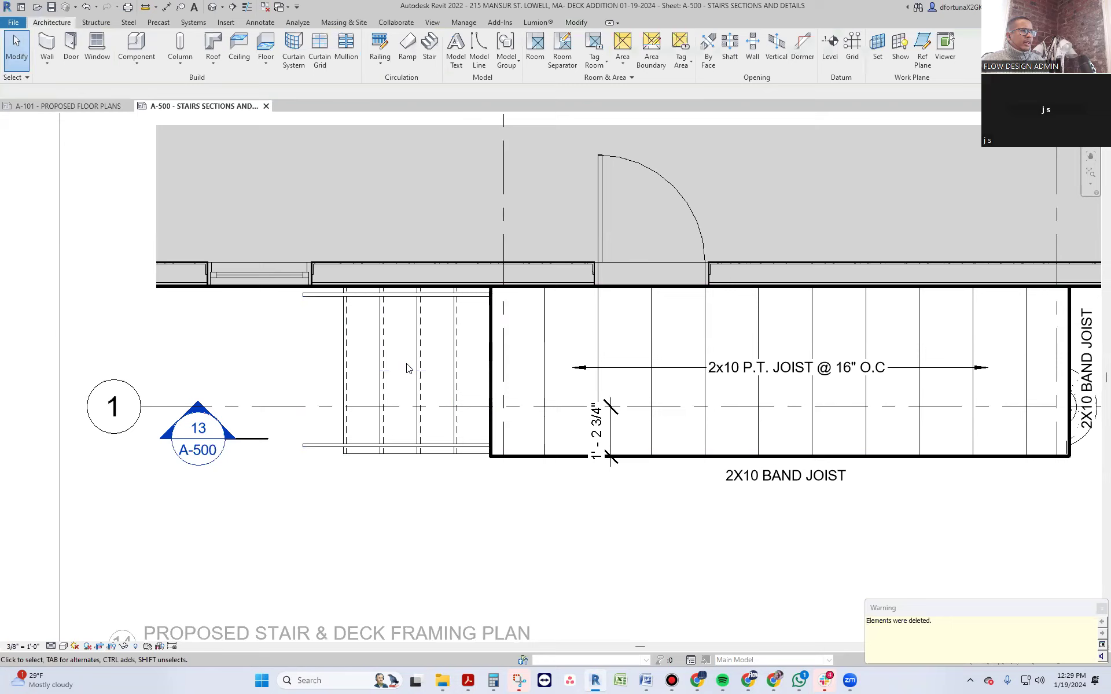
- Examine the deck railing, stair handrail and footings from several sides, including the front, in the default 3D view
scroll(408, 369, down, 2)
click(214, 7)
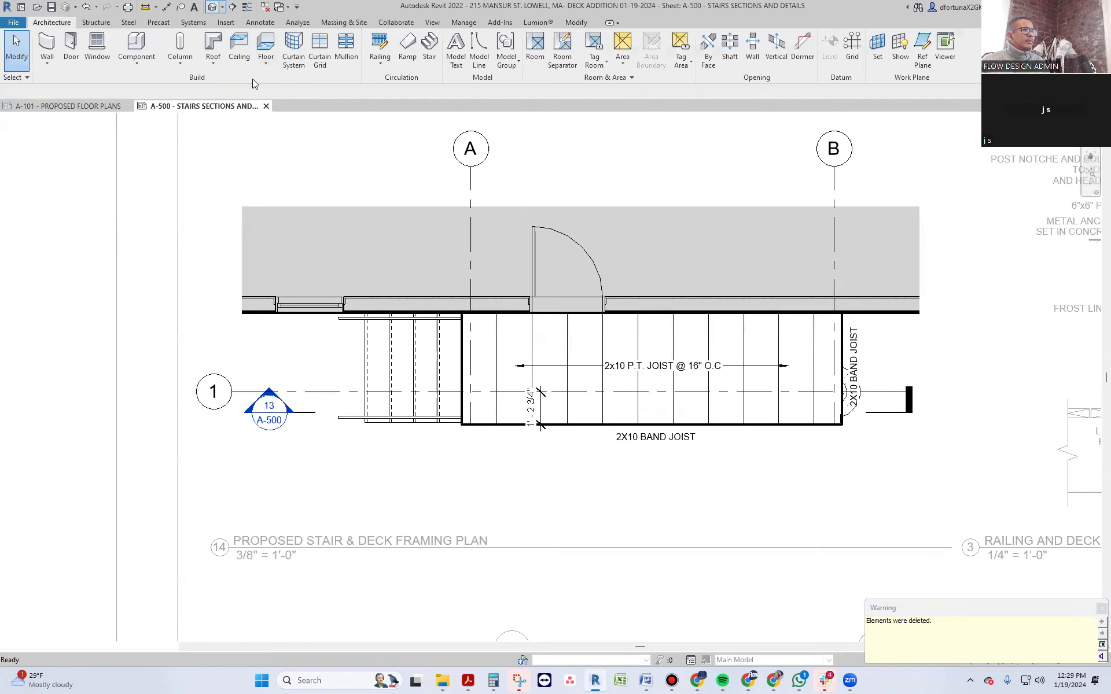
scroll(516, 474, up, 5)
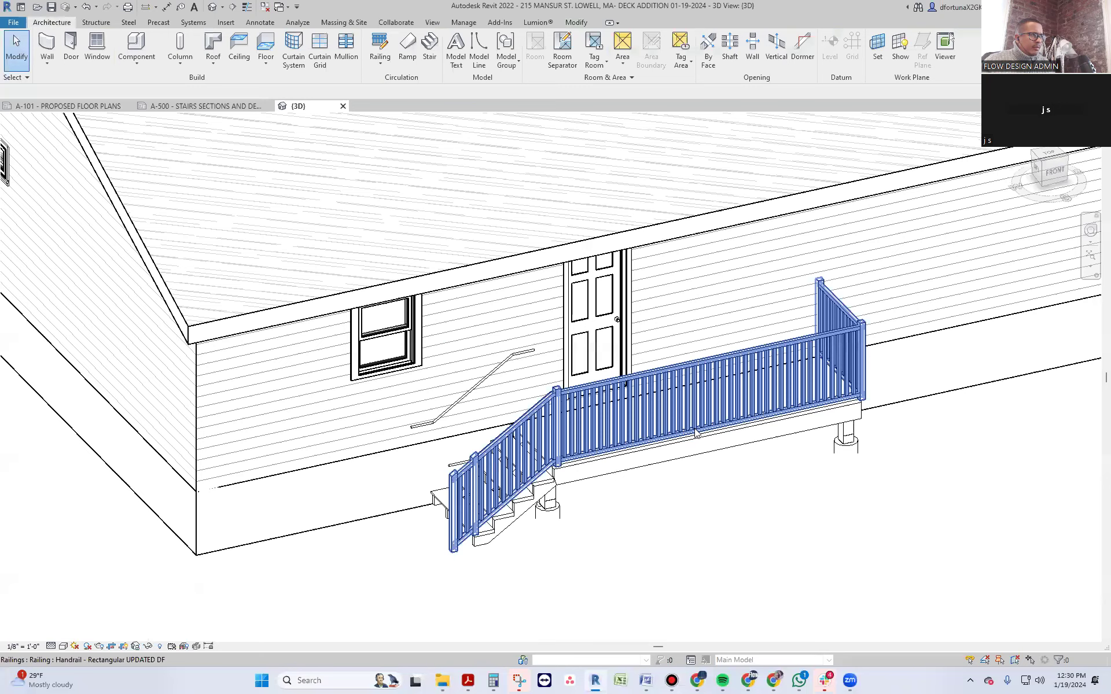
key(shift)
shift+middle_drag(527, 445, 669, 426)
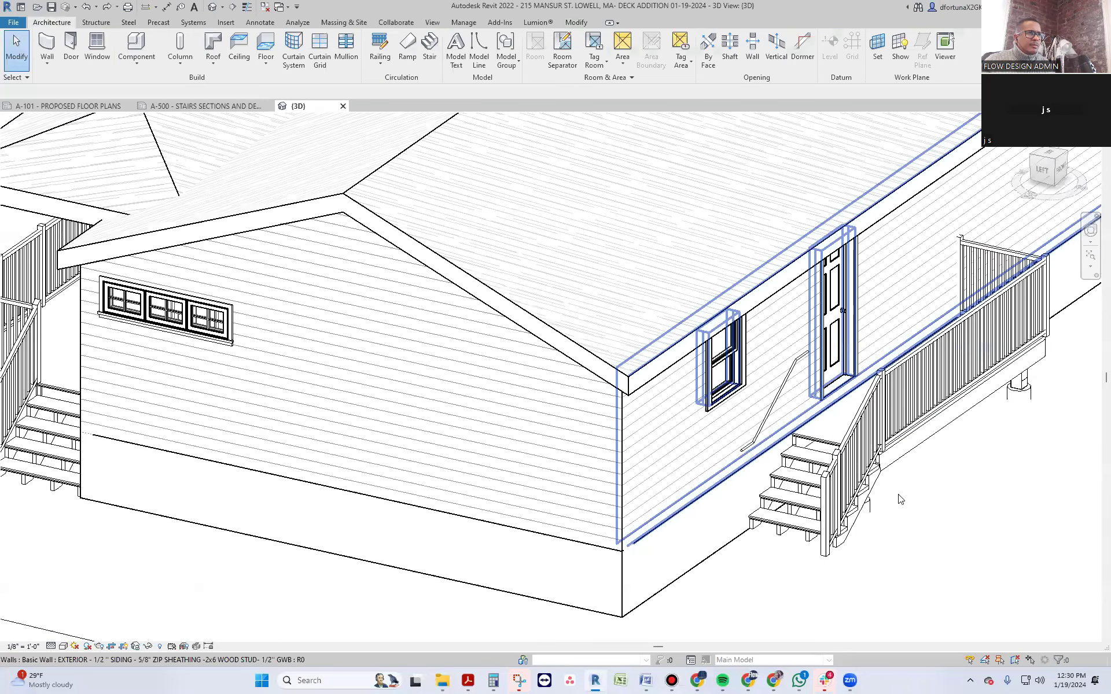
click(845, 481)
shift+middle_drag(845, 481, 688, 546)
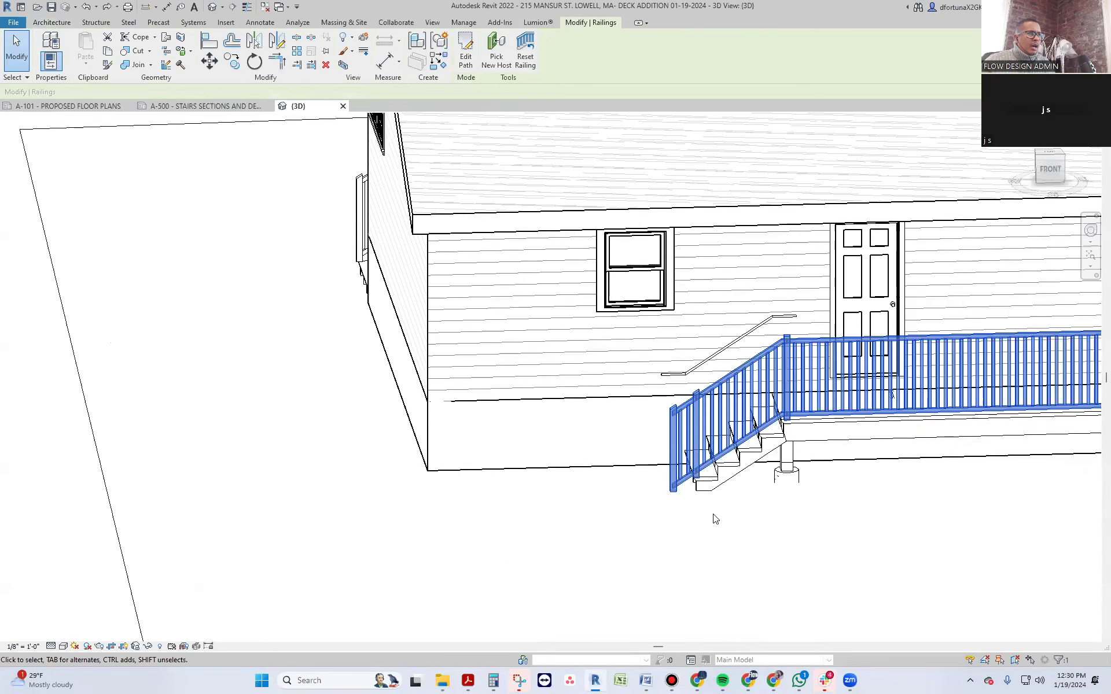
click(1048, 173)
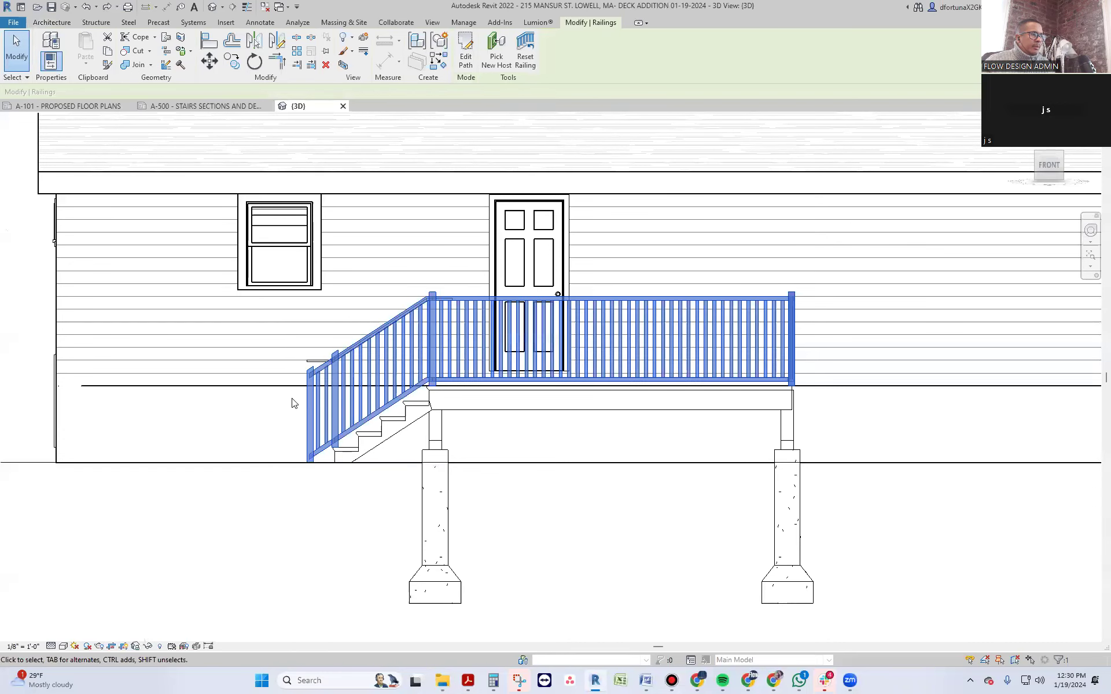
mouse_move(333, 377)
shift+middle_down()
mouse_move(372, 506)
mouse_move(321, 365)
shift+middle_up()
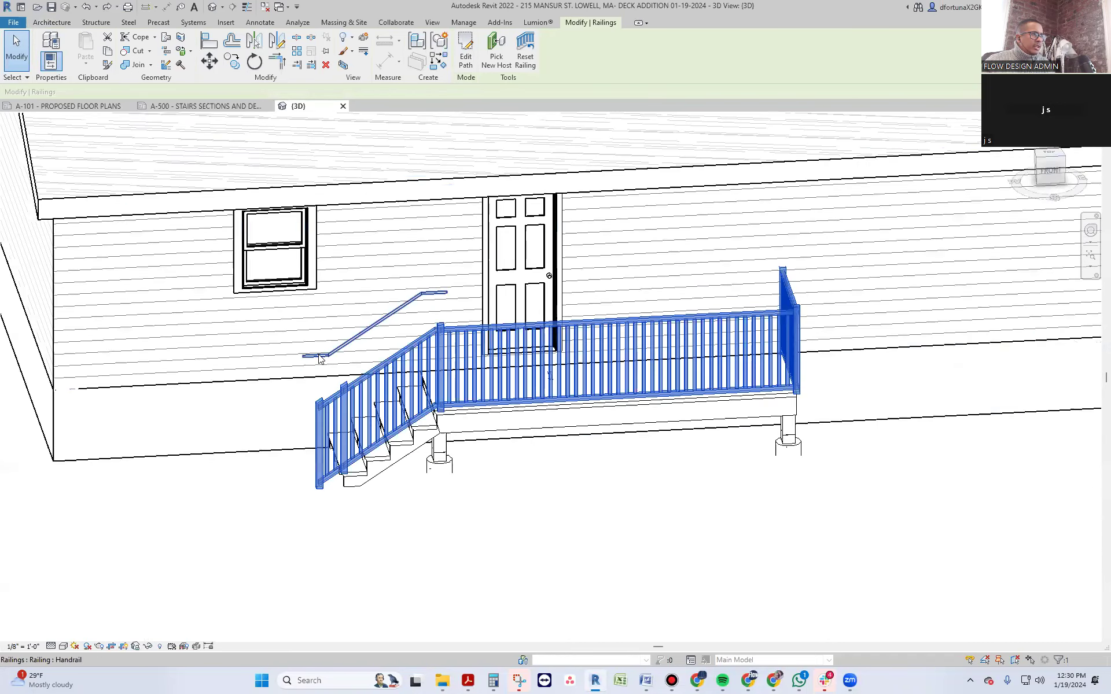
key(Escape)
shift+middle_drag(498, 565, 426, 477)
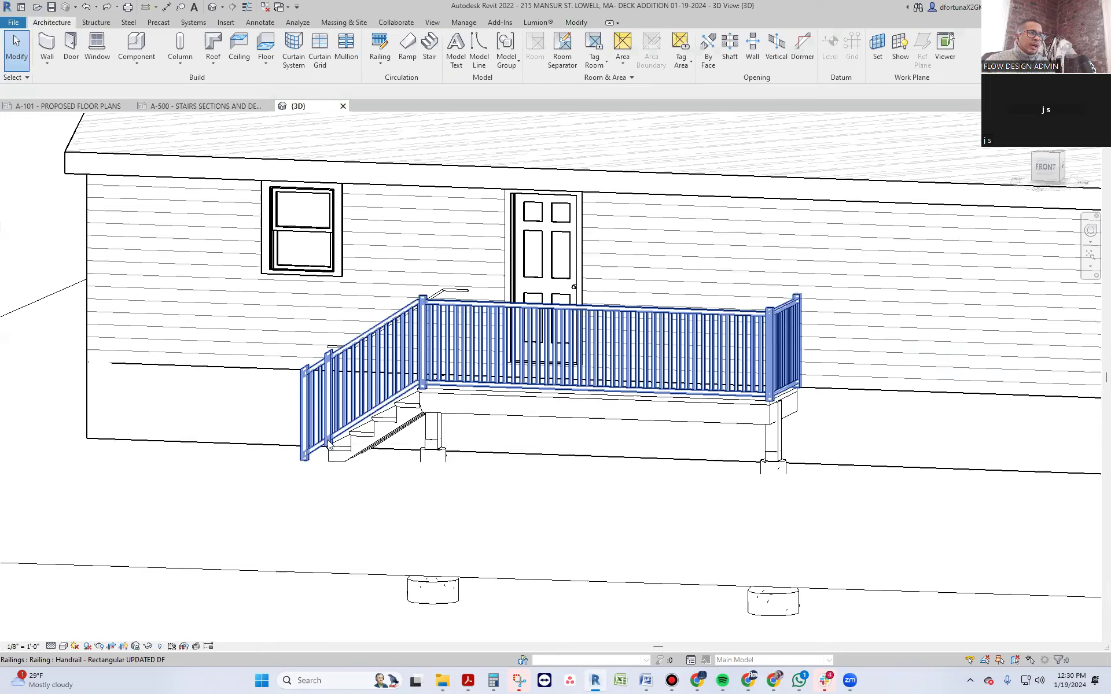
- Edit the deck railing's path to delete the short segment extending beyond the foot of the stair, and finish the sketch
click(348, 413)
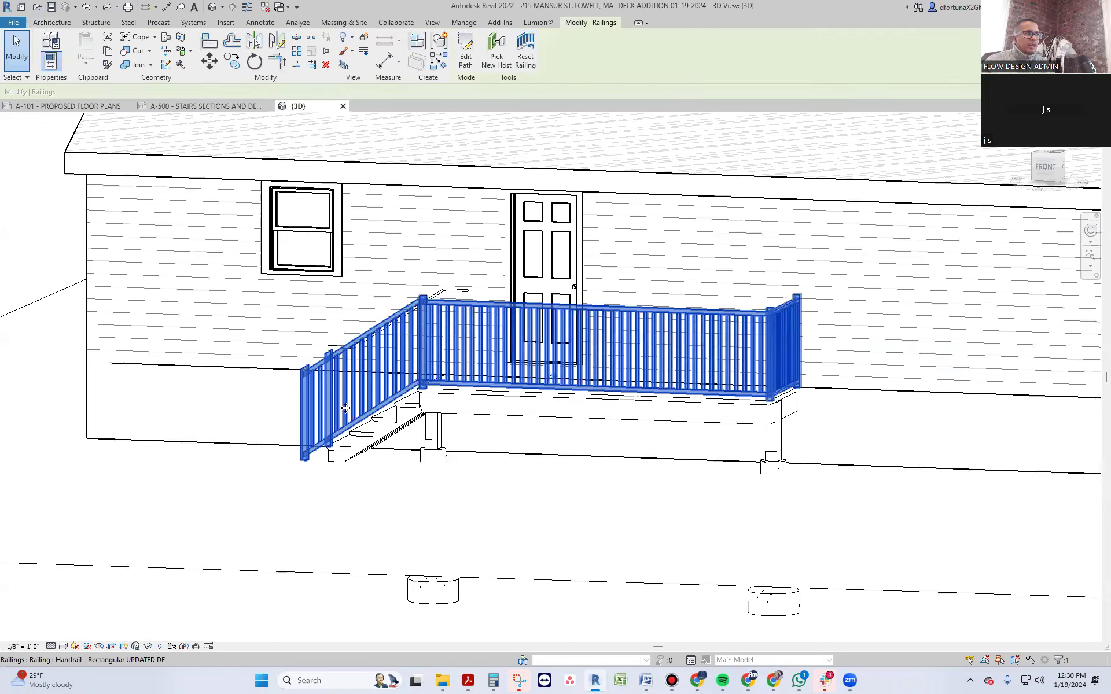
click(465, 58)
click(312, 462)
key(Delete)
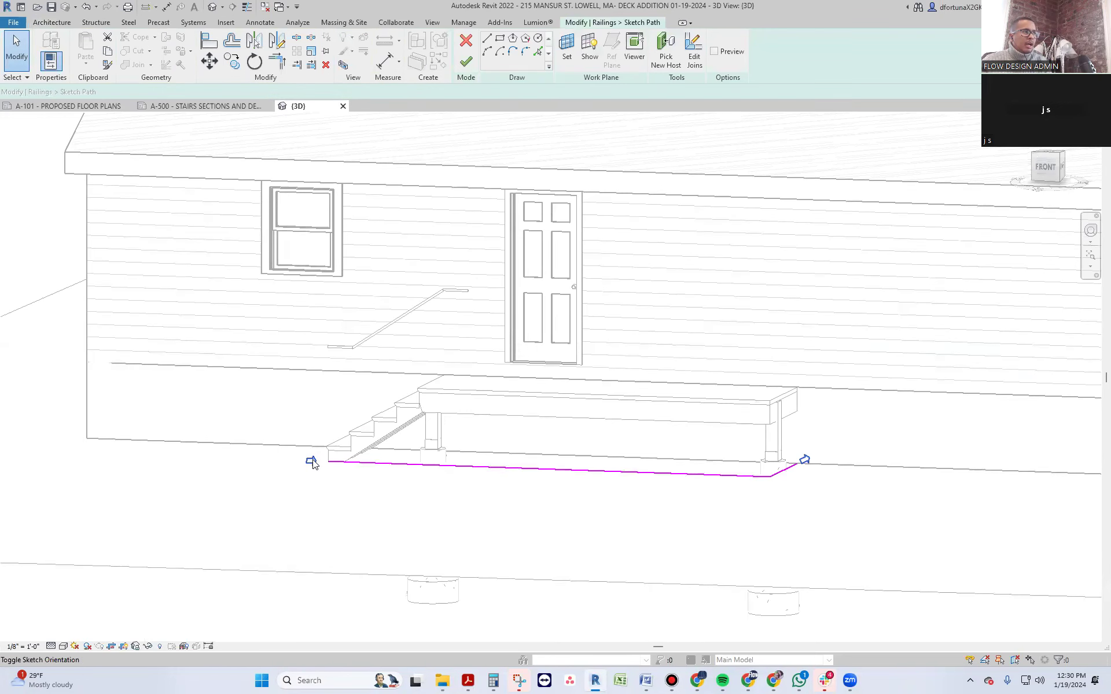
click(466, 62)
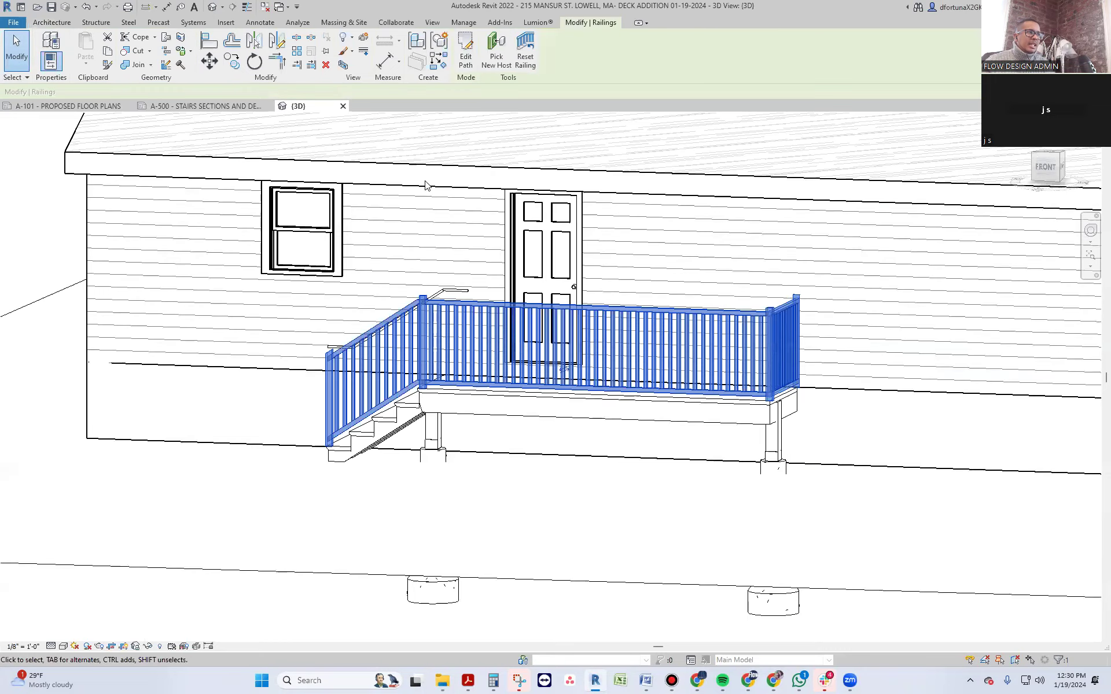
click(317, 597)
- Check the shortened railing in 3D, close the view and review the grid and deck layout on sheet A-500's framing plan
shift+middle_drag(312, 533, 409, 483)
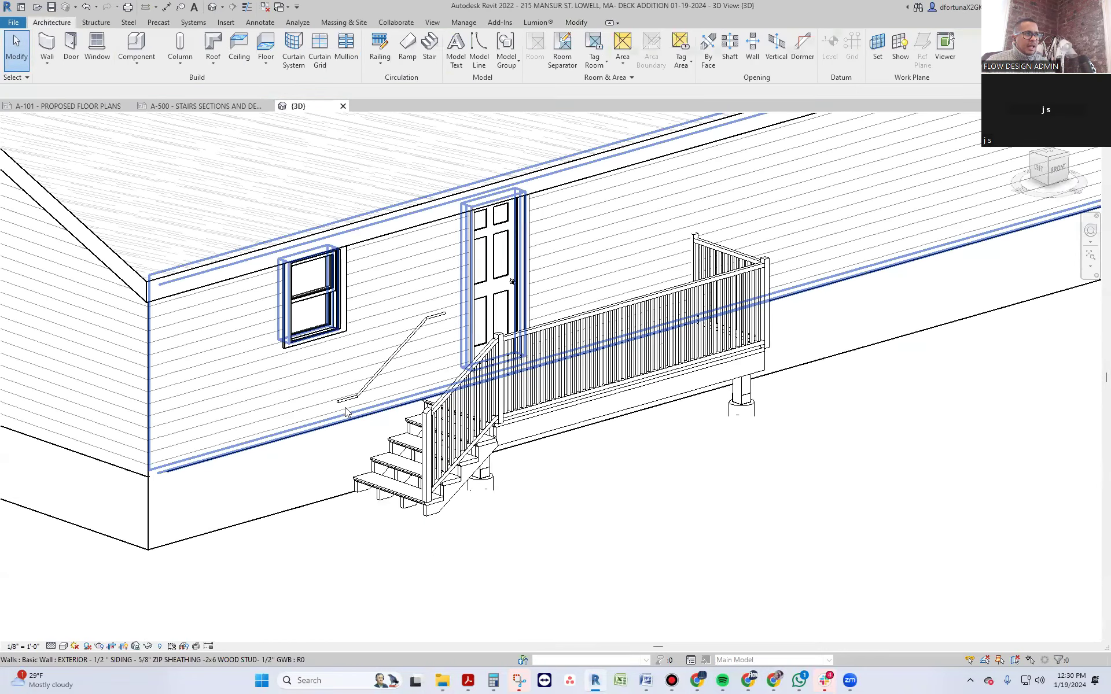
shift+middle_drag(330, 430, 408, 591)
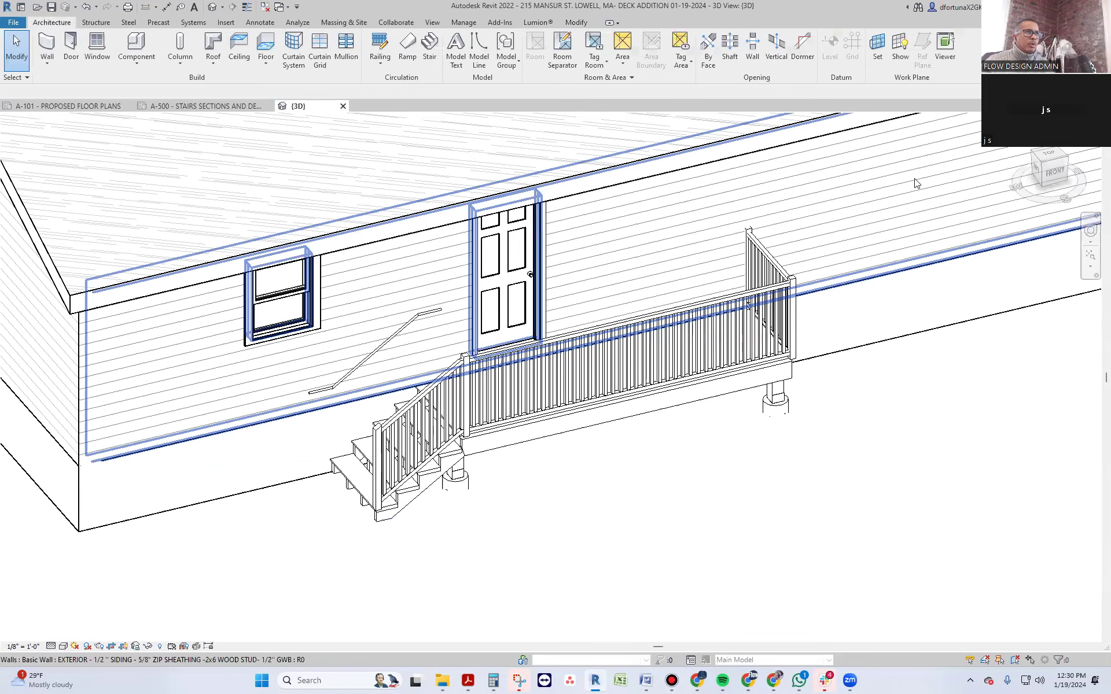
click(343, 106)
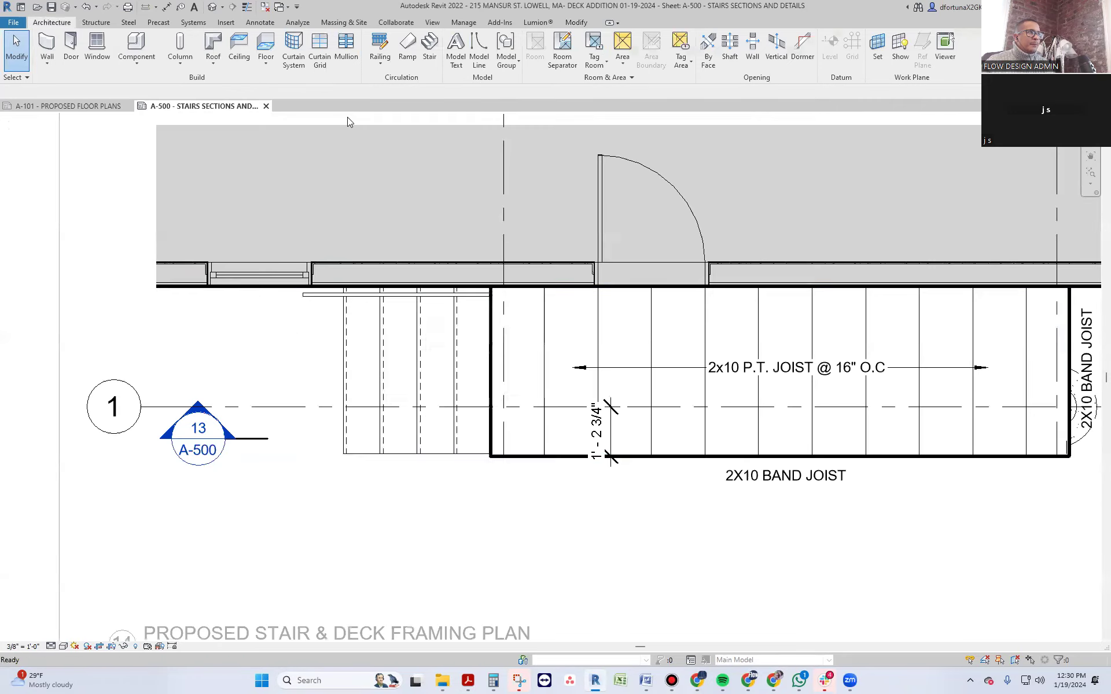
middle_drag(452, 516, 369, 524)
middle_drag(602, 546, 454, 496)
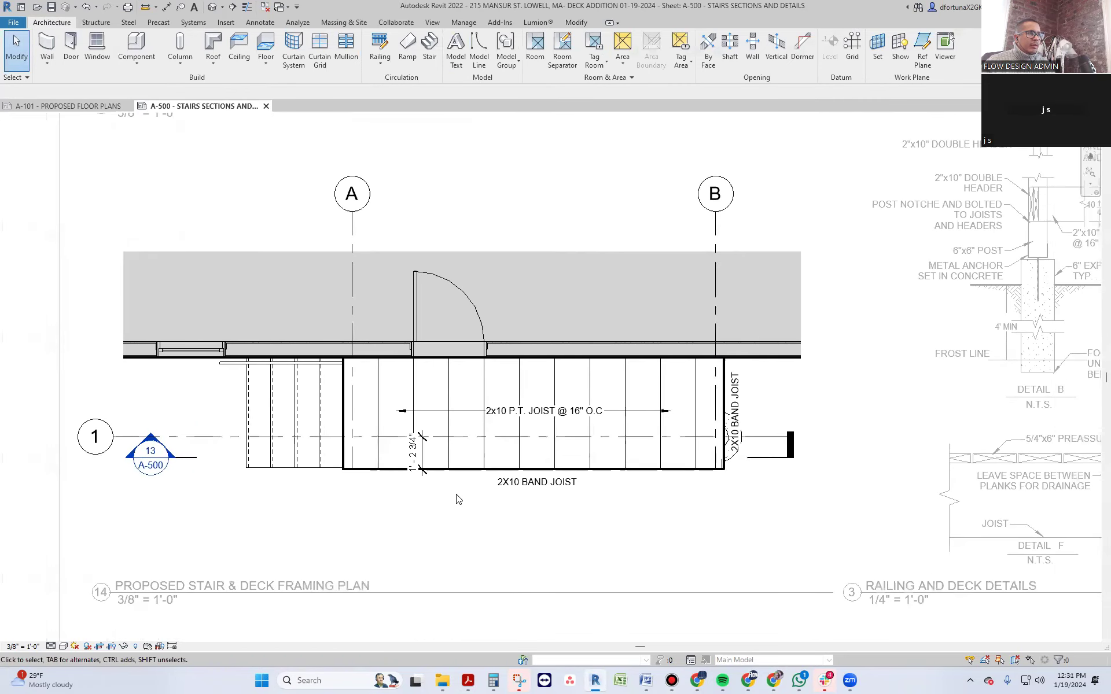
scroll(445, 492, up, 2)
middle_drag(617, 526, 460, 524)
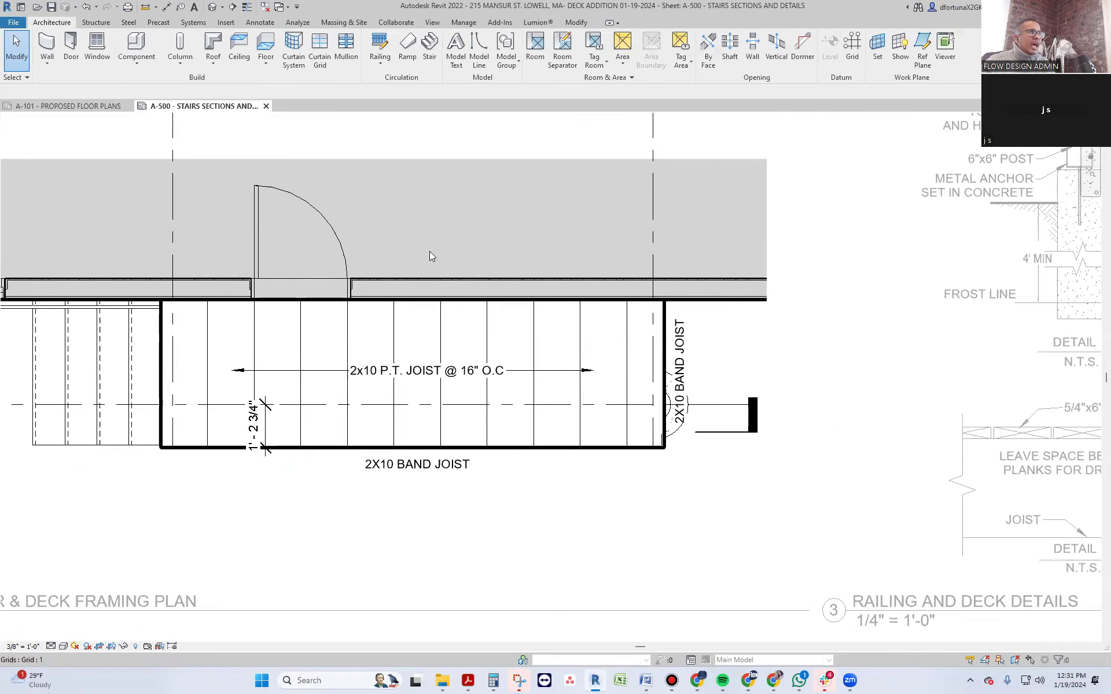
- Reopen the default 3D view and inspect the deck's stair and front posts up close
click(213, 7)
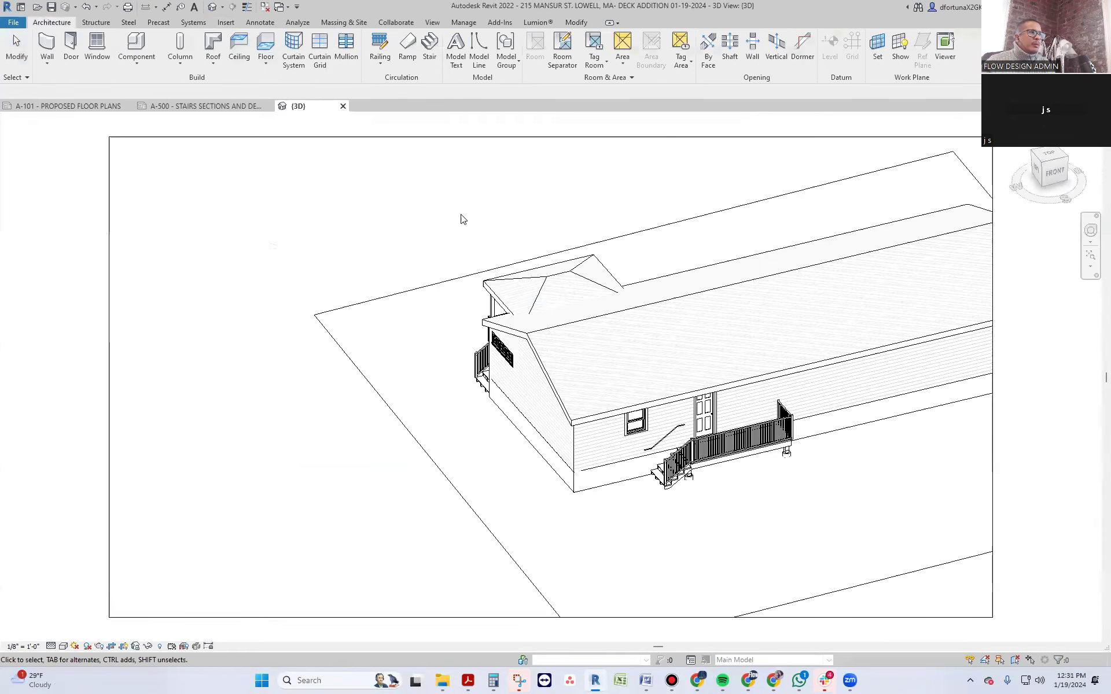
shift+middle_drag(796, 518, 509, 489)
scroll(571, 471, up, 5)
click(537, 431)
scroll(498, 439, up, 3)
shift+middle_drag(498, 440, 573, 429)
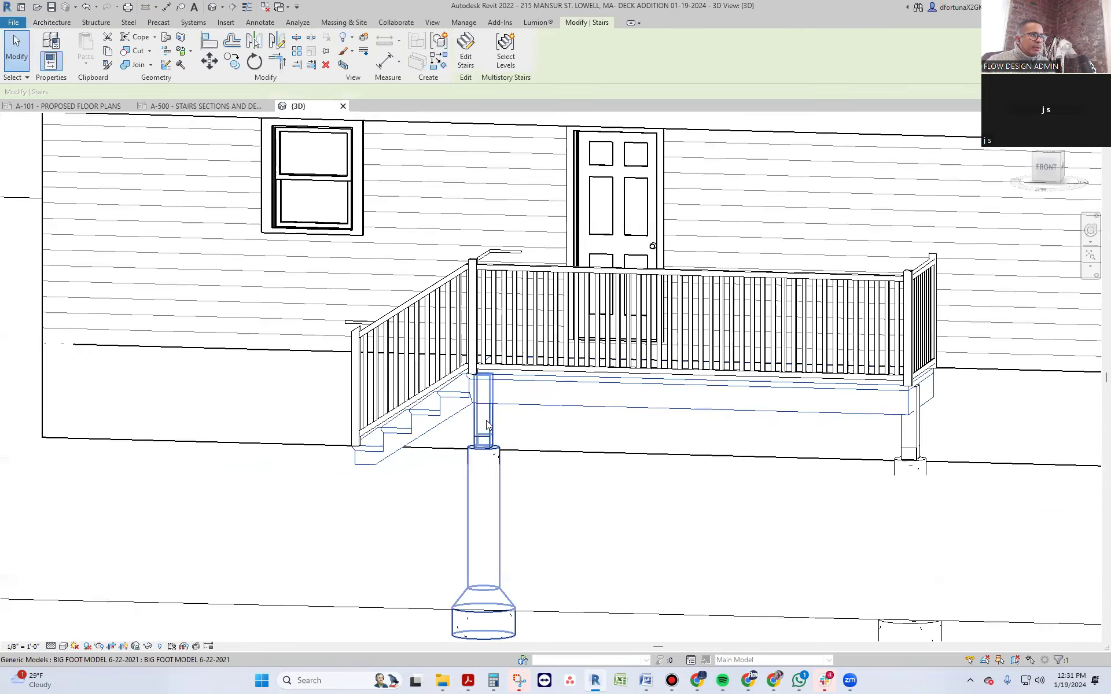
right_click(486, 422)
key(Escape)
click(51, 22)
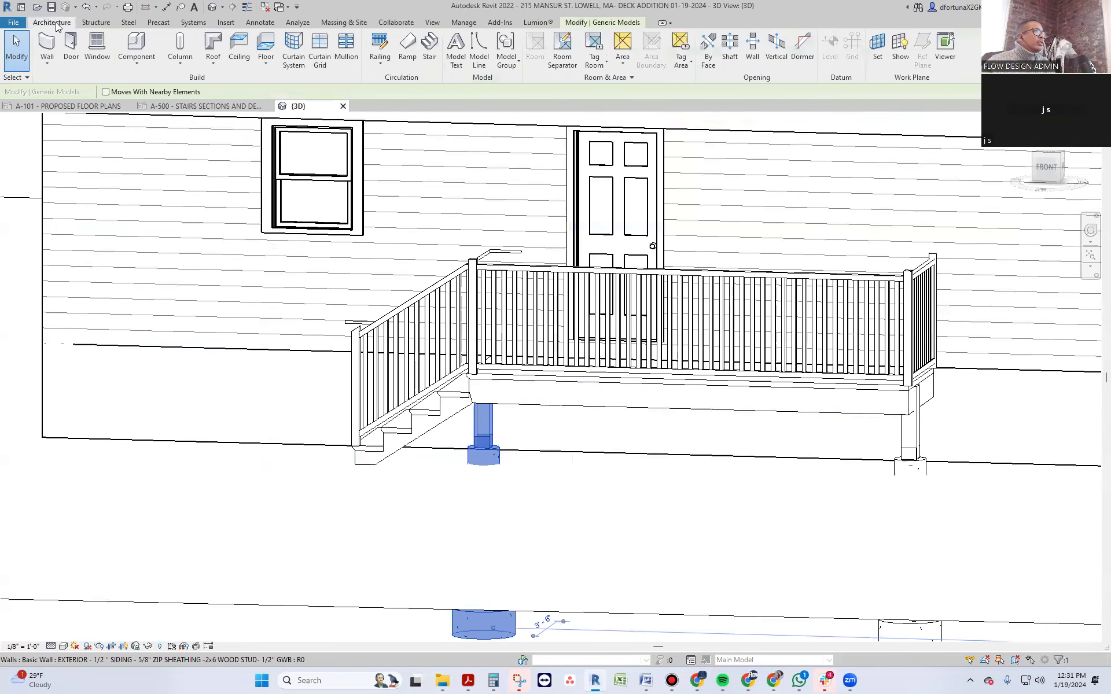
click(132, 70)
click(148, 82)
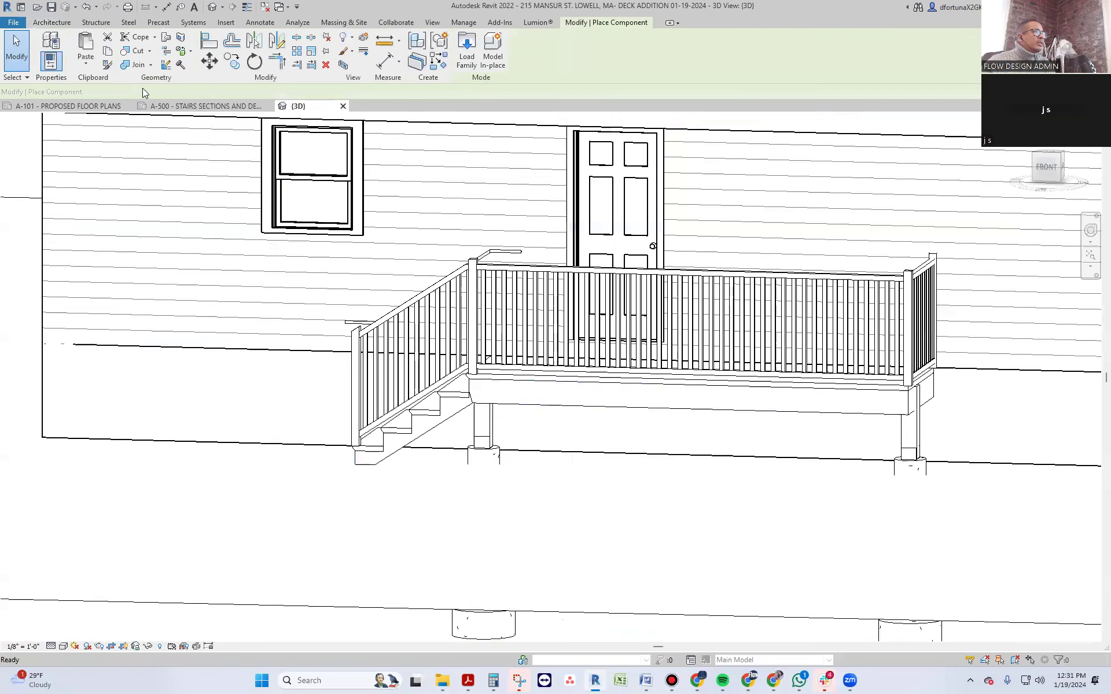
key(Escape)
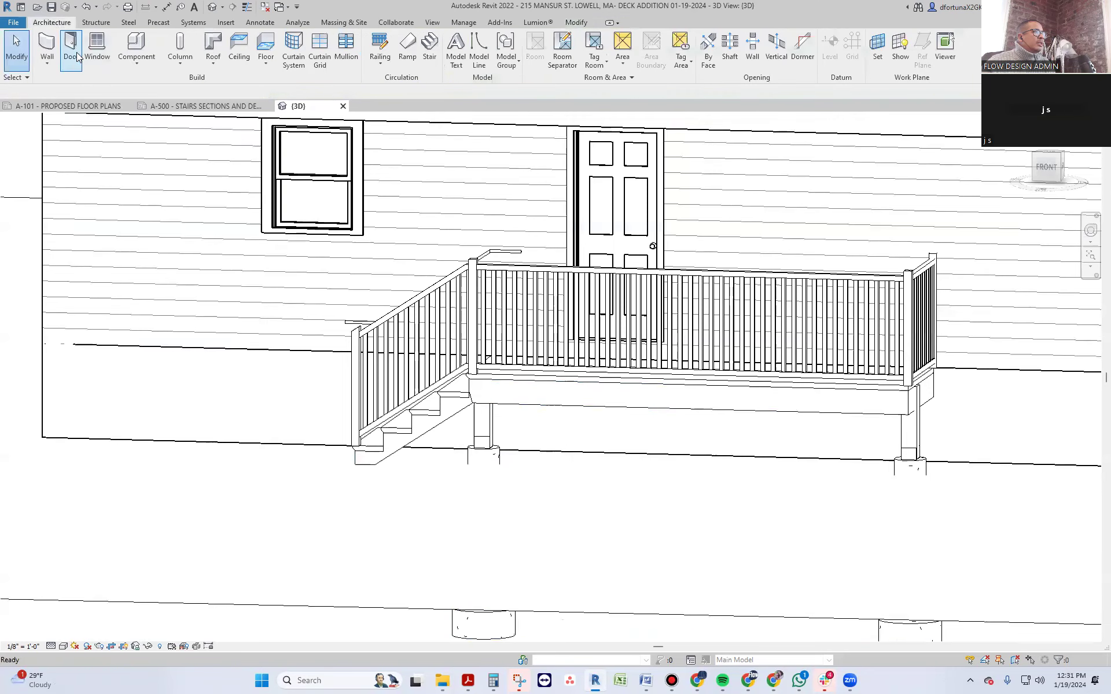
click(118, 65)
click(141, 113)
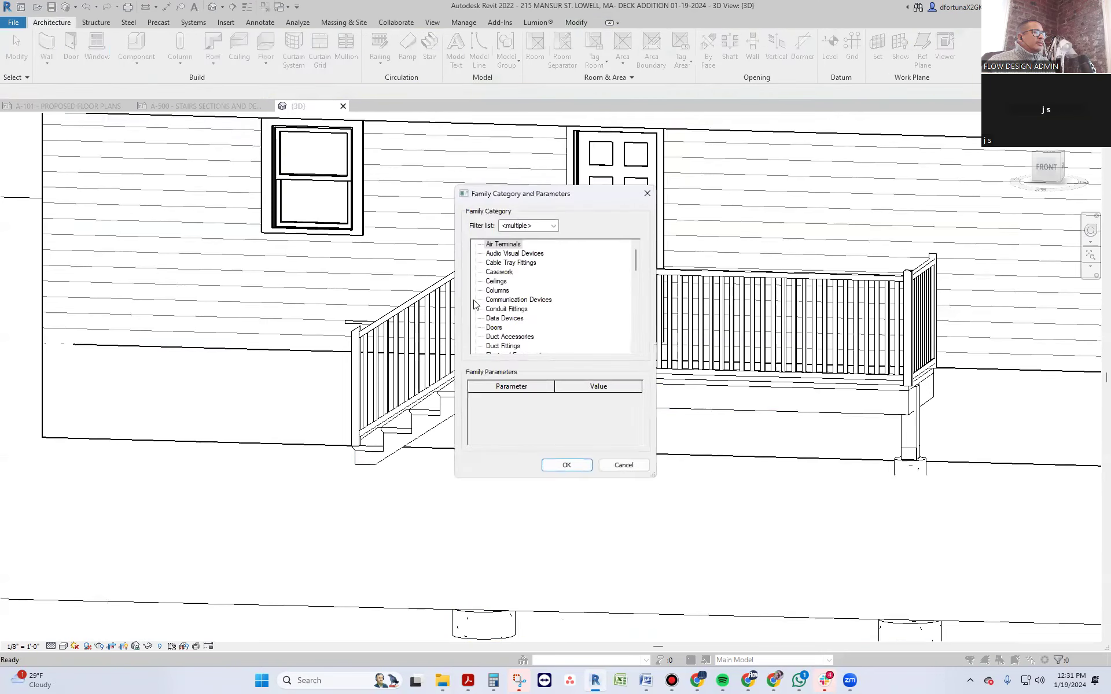
key(Escape)
- Temporarily isolate both deck footings with the stair and deck assembly in 3D, viewing them from below
click(483, 428)
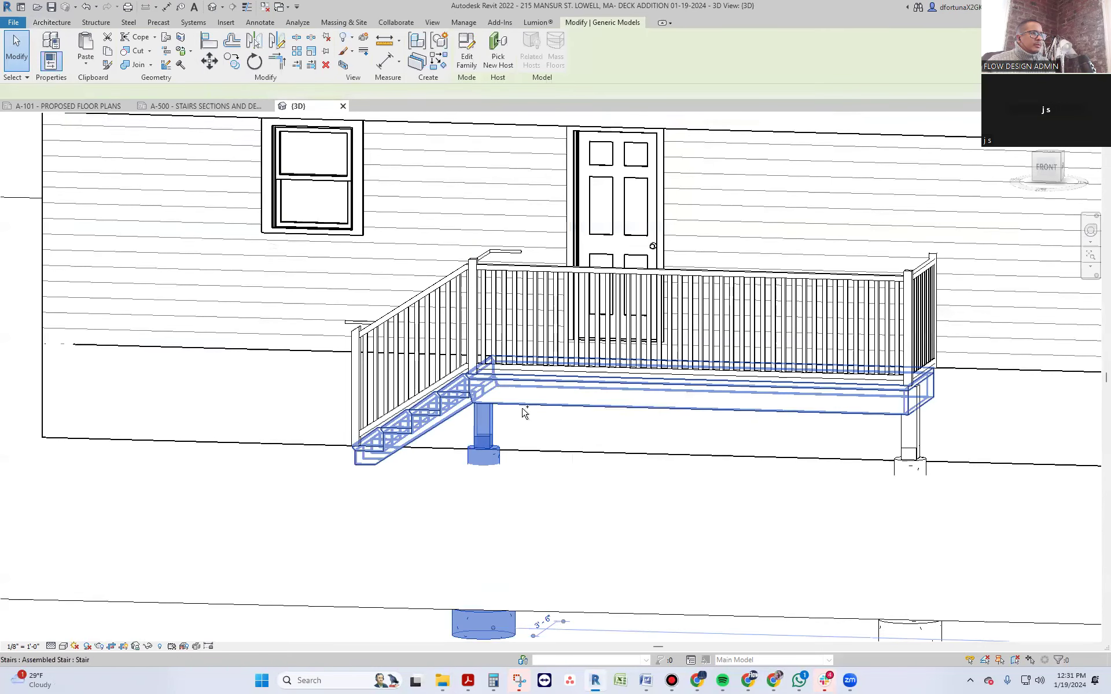
ctrl+click(910, 425)
click(148, 646)
click(196, 602)
shift+middle_drag(367, 561, 274, 472)
shift+middle_drag(554, 500, 179, 179)
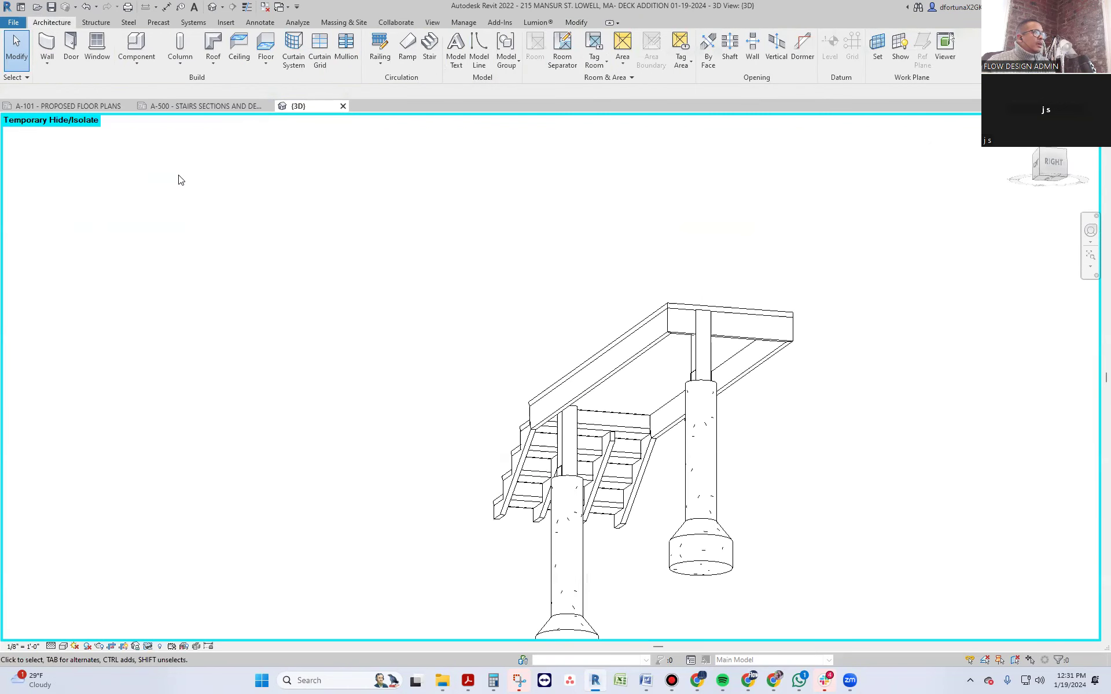
- Start an in-place model in the Generic Models category, named Generic Models 1
click(128, 61)
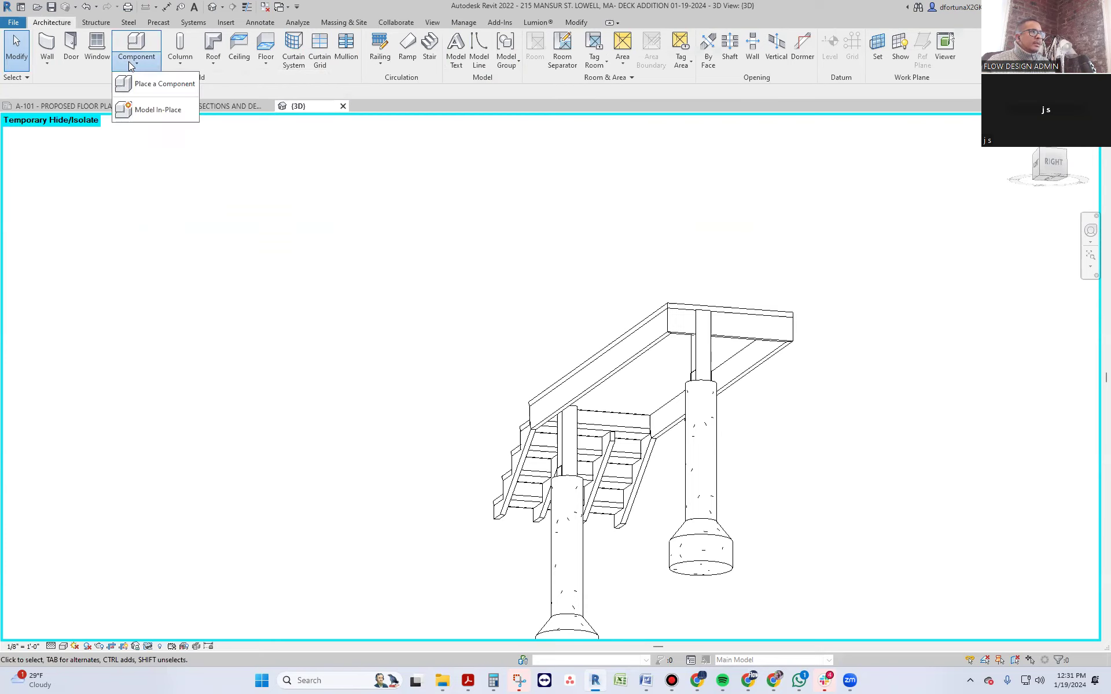
click(175, 104)
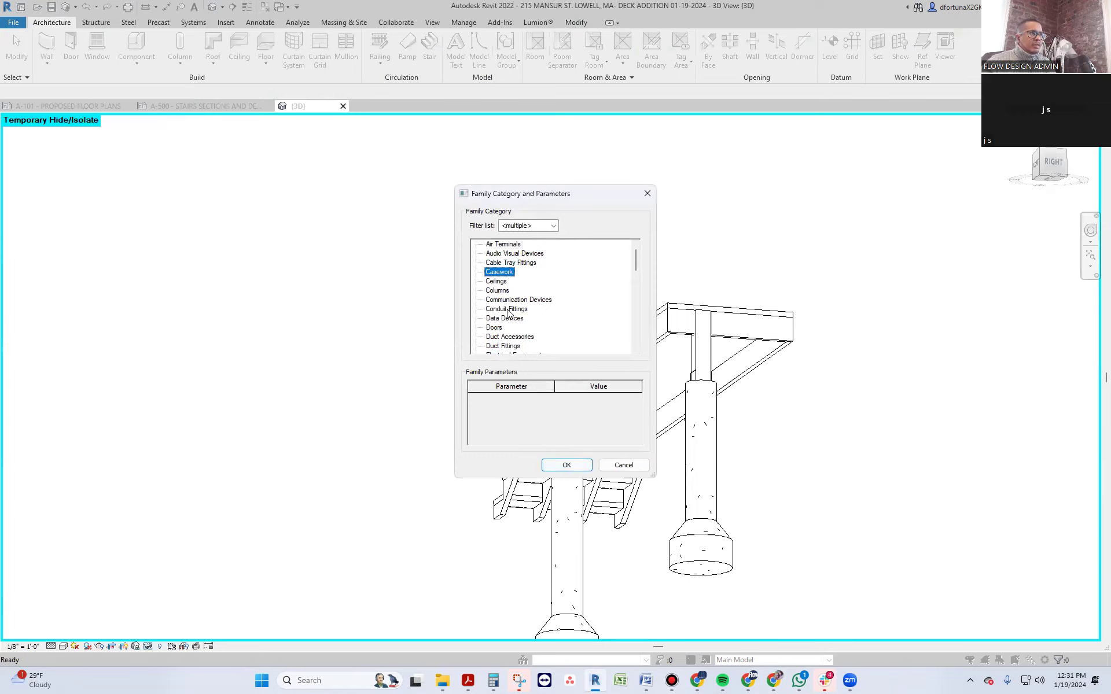
key(g)
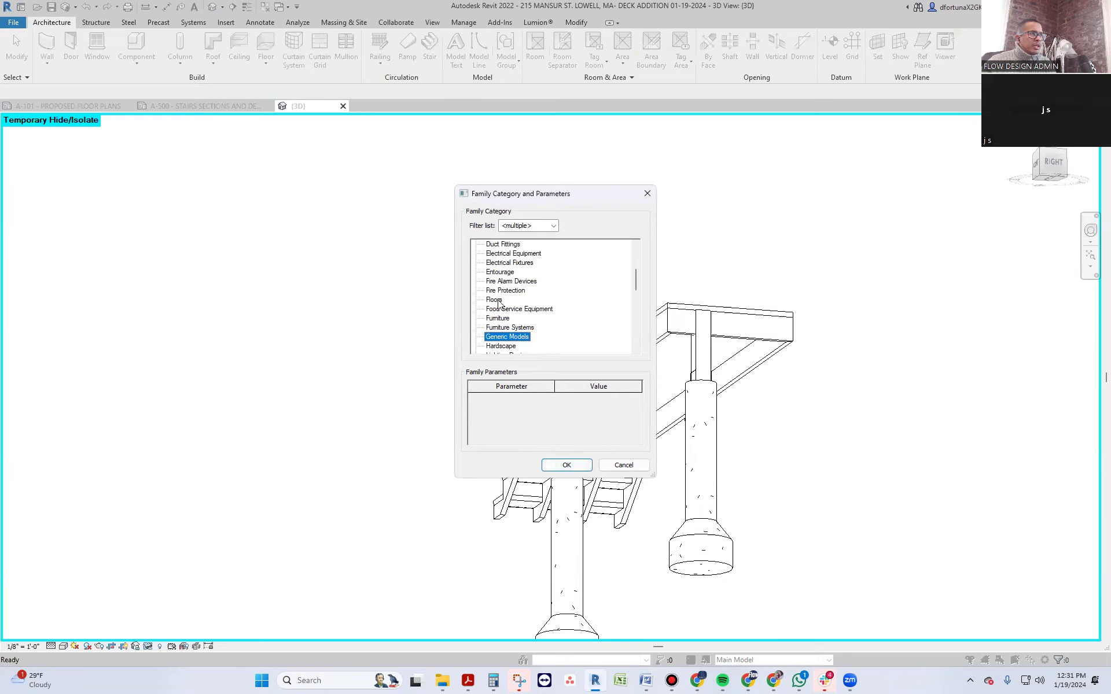
key(s)
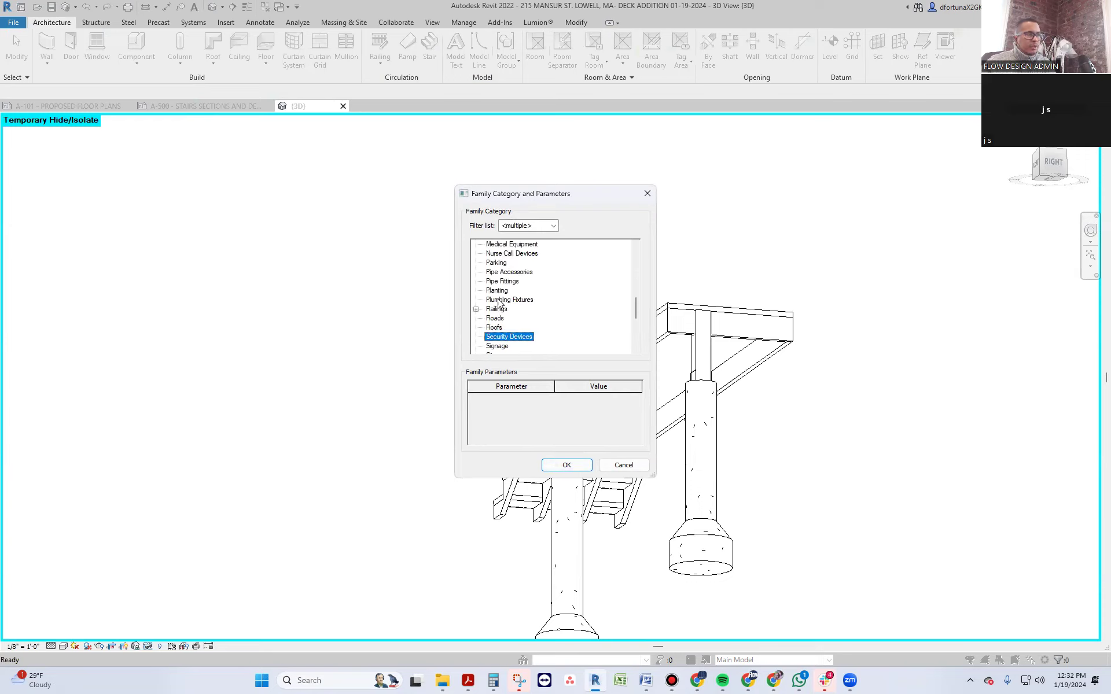
key(g)
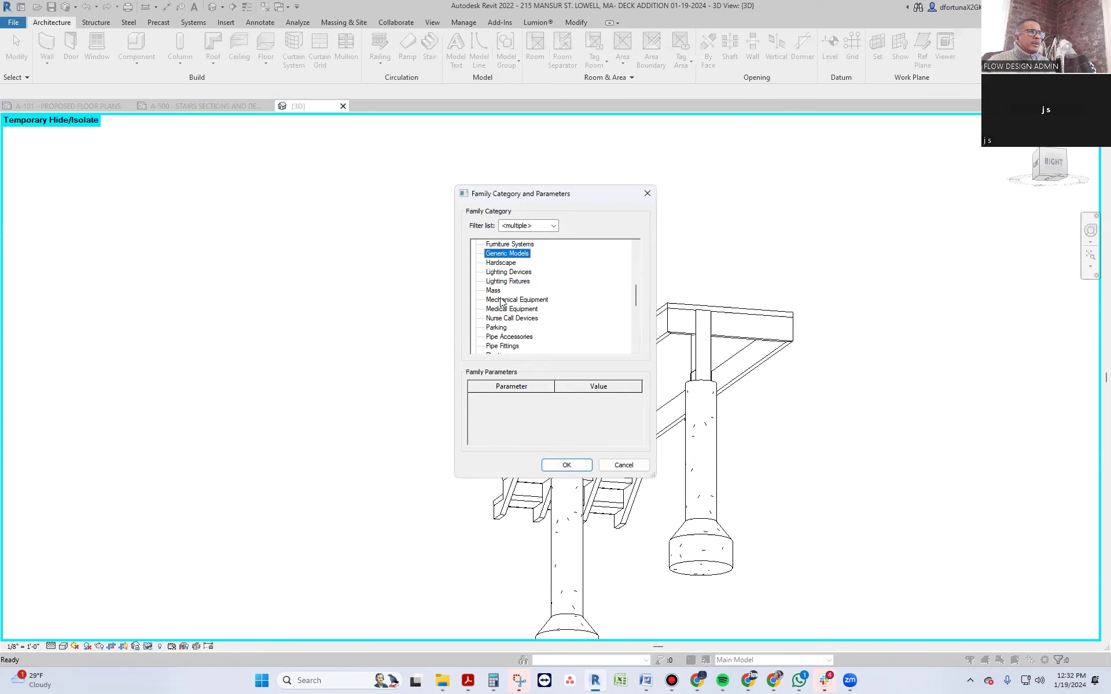
click(588, 470)
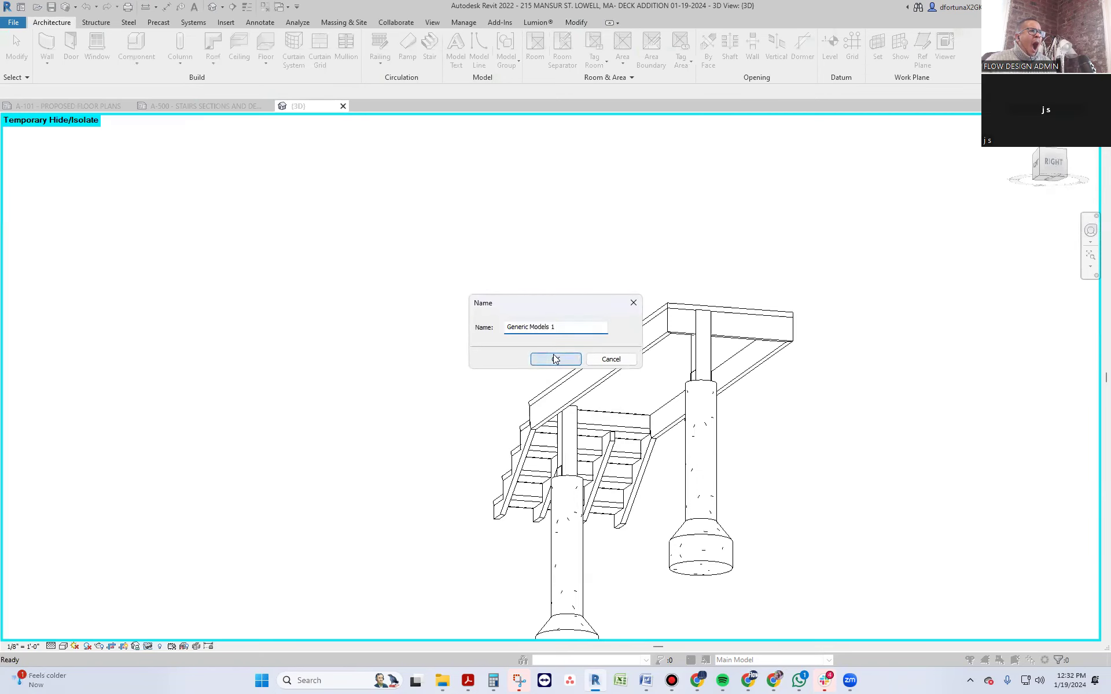
click(554, 358)
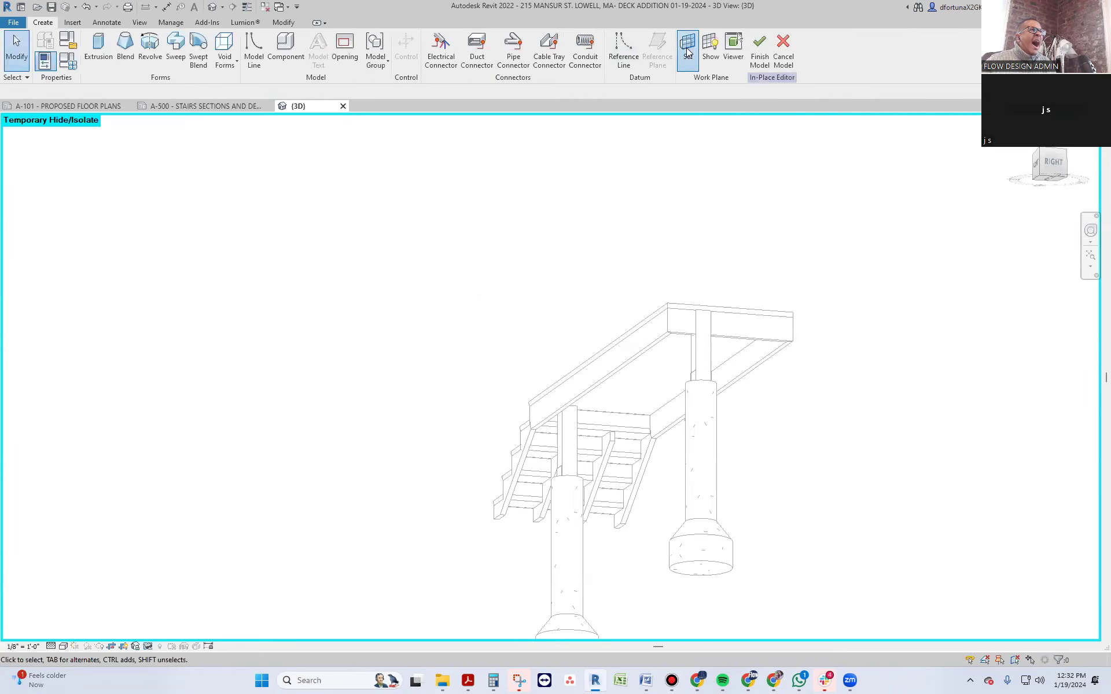
- Set the work plane by picking the outer face of the post nearest the stair
click(688, 52)
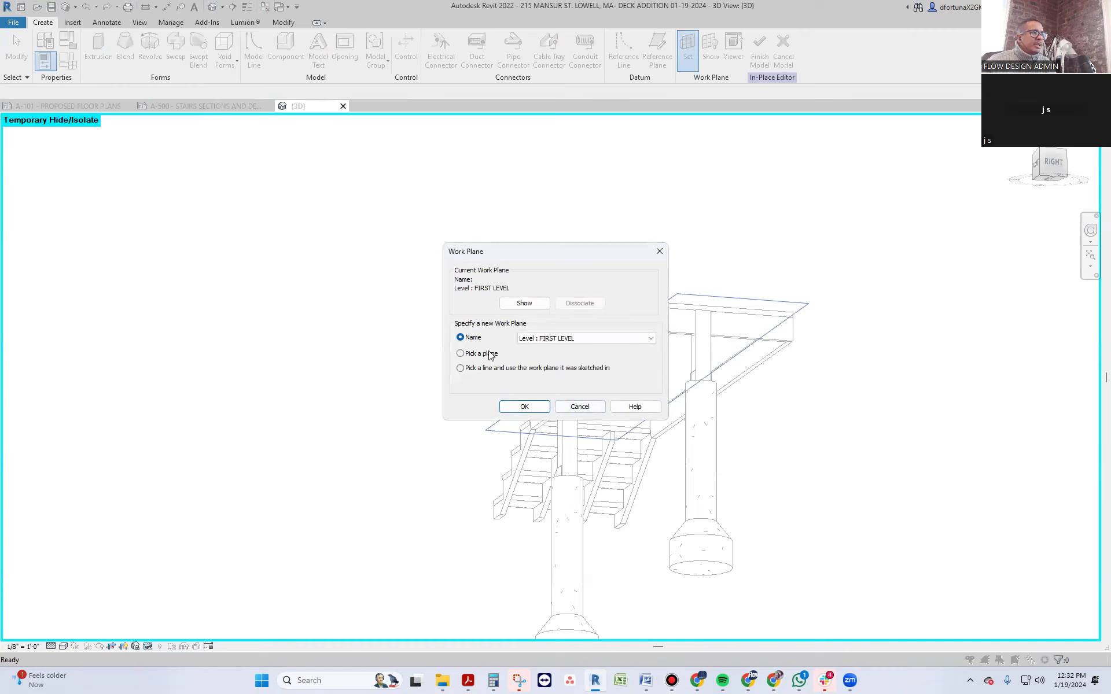
click(519, 406)
click(571, 431)
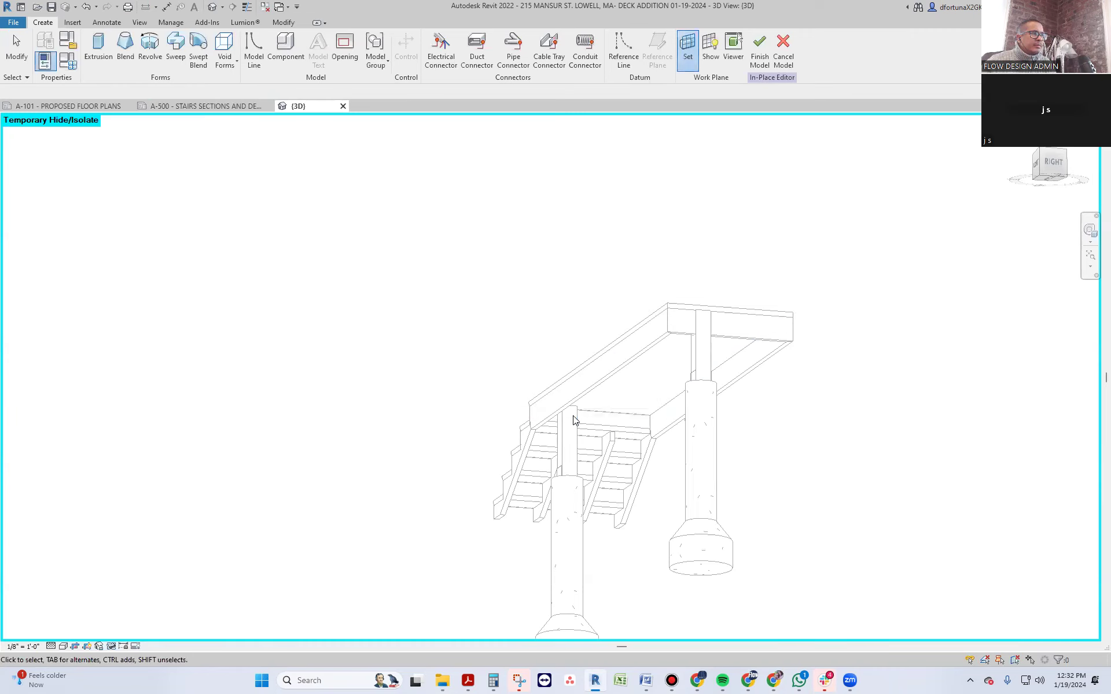
- Start an extrusion and sketch a rectangle as wide as the post, spanning the height of the deck's rim board
click(99, 50)
scroll(645, 385, up, 3)
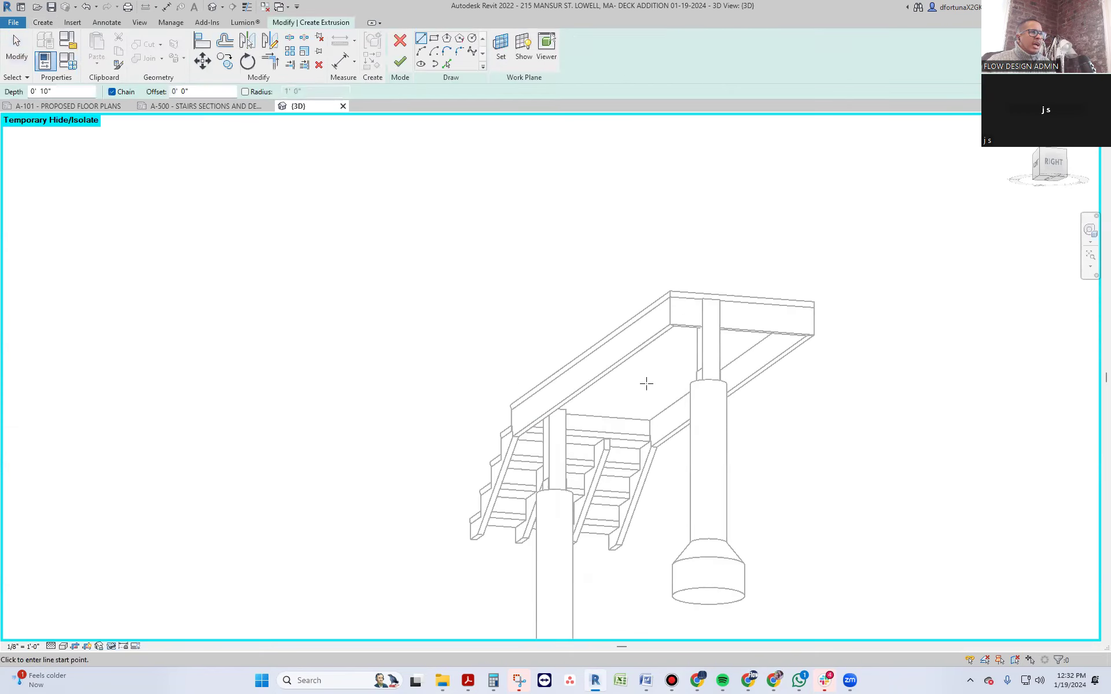
click(1042, 173)
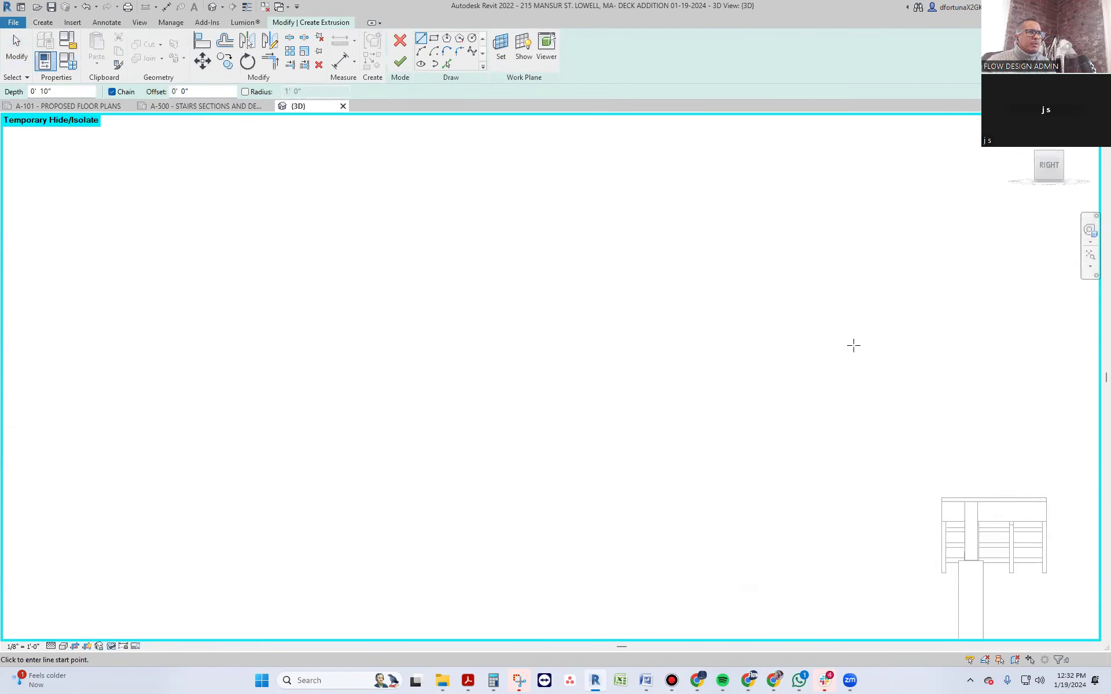
scroll(408, 283, up, 3)
middle_drag(405, 260, 429, 347)
click(434, 38)
scroll(431, 172, up, 2)
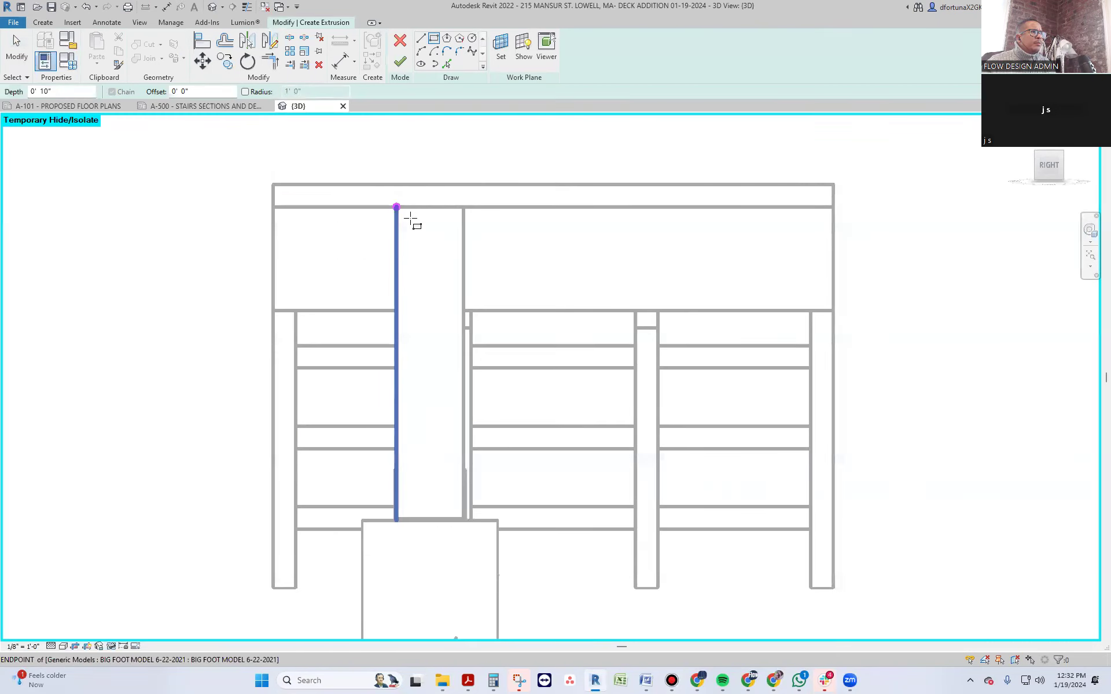
click(396, 206)
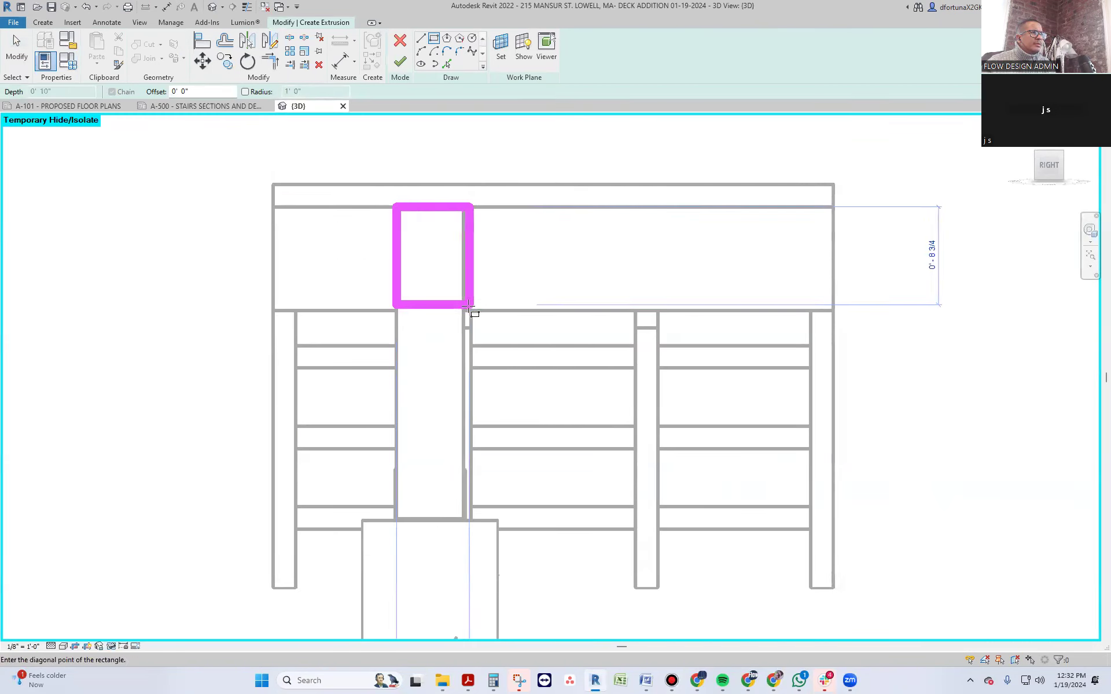
click(465, 311)
key(Escape)
key(Escape)
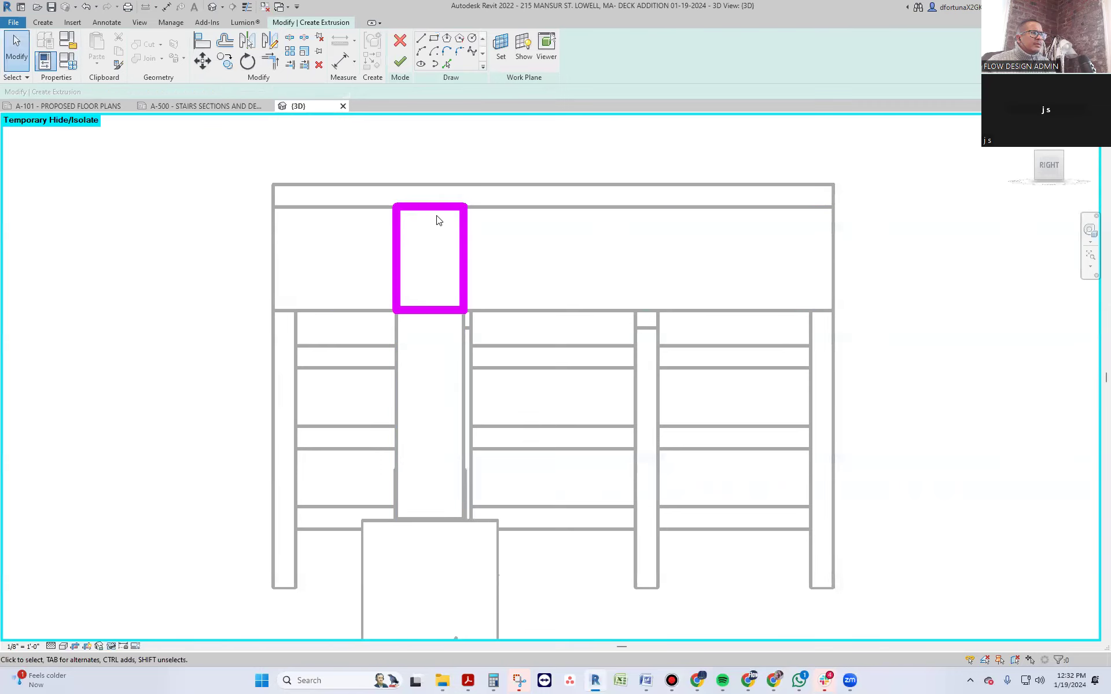
- Move the sketched rectangle straight down so its top edge lines up with the underside of the deck framing
scroll(540, 328, down, 2)
scroll(541, 329, down, 1)
drag(451, 250, 528, 331)
key(m)
key(v)
scroll(494, 283, up, 2)
click(485, 254)
click(484, 333)
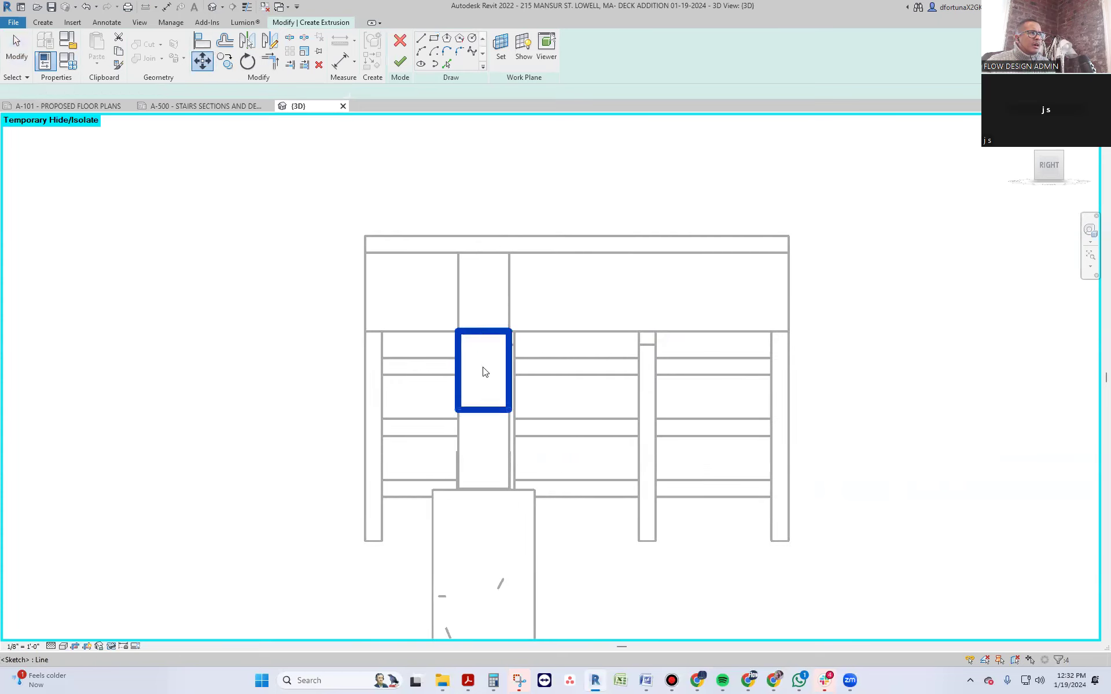
key(Escape)
- Set the rectangle's height to 11.25 inches by shifting its lower edge
click(487, 412)
click(429, 373)
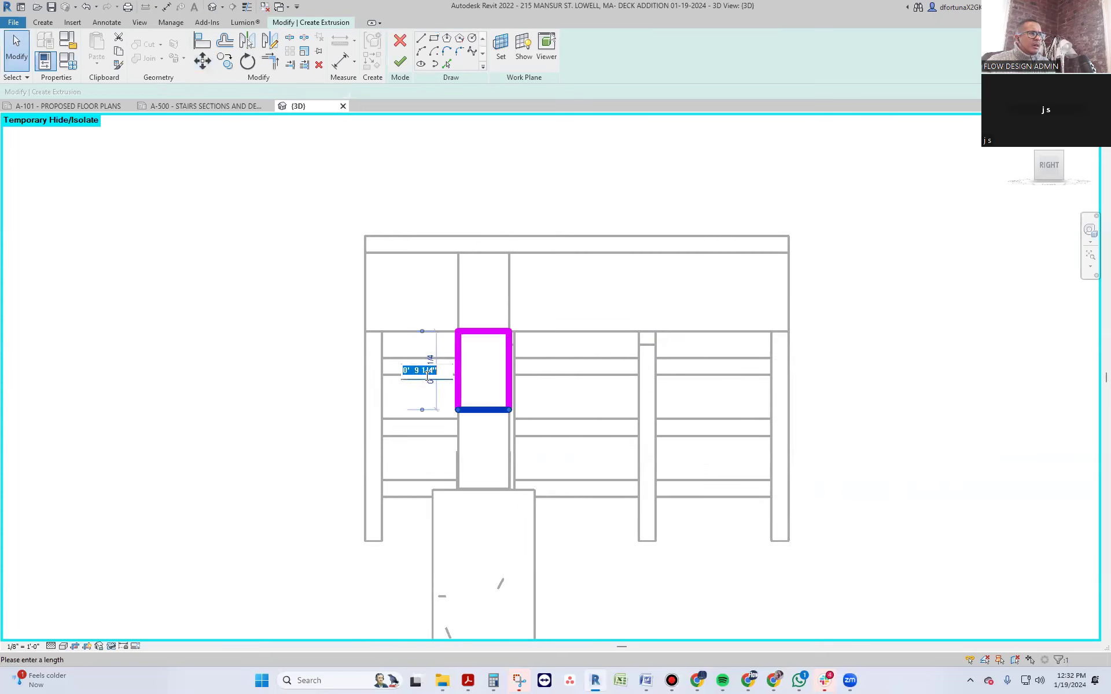
text(11.25)
key(Return)
key(Escape)
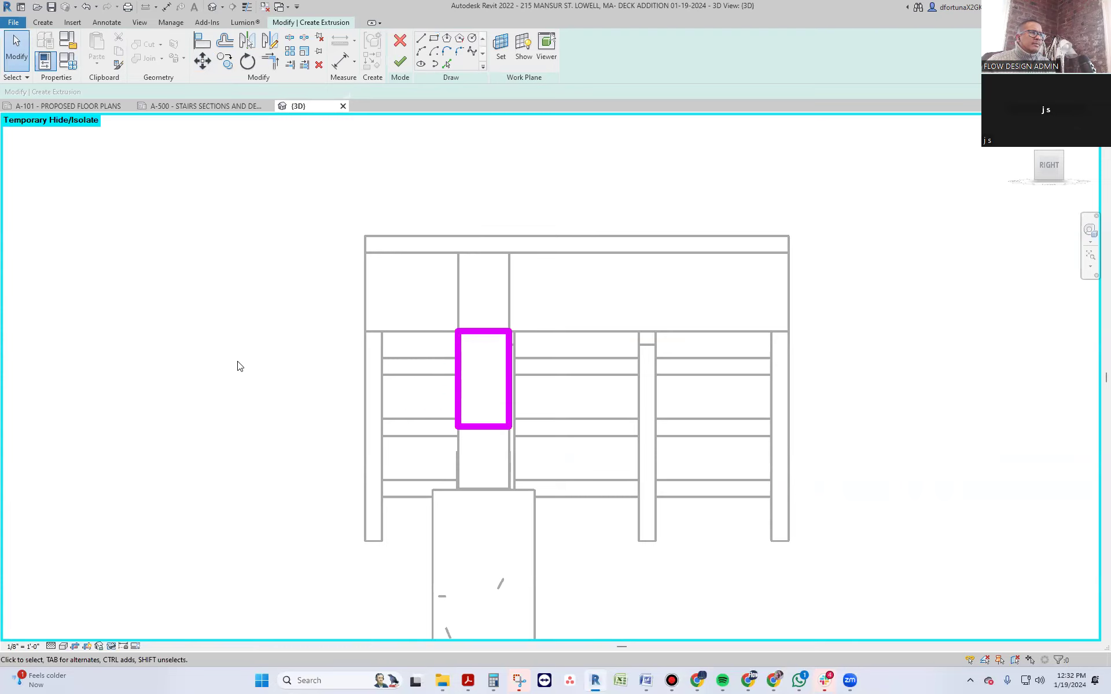
- Finish the extrusion and stretch its far end to the opposite post, making the beam about 13'-6" long
shift+middle_drag(237, 366, 324, 379)
scroll(332, 383, up, 2)
click(400, 61)
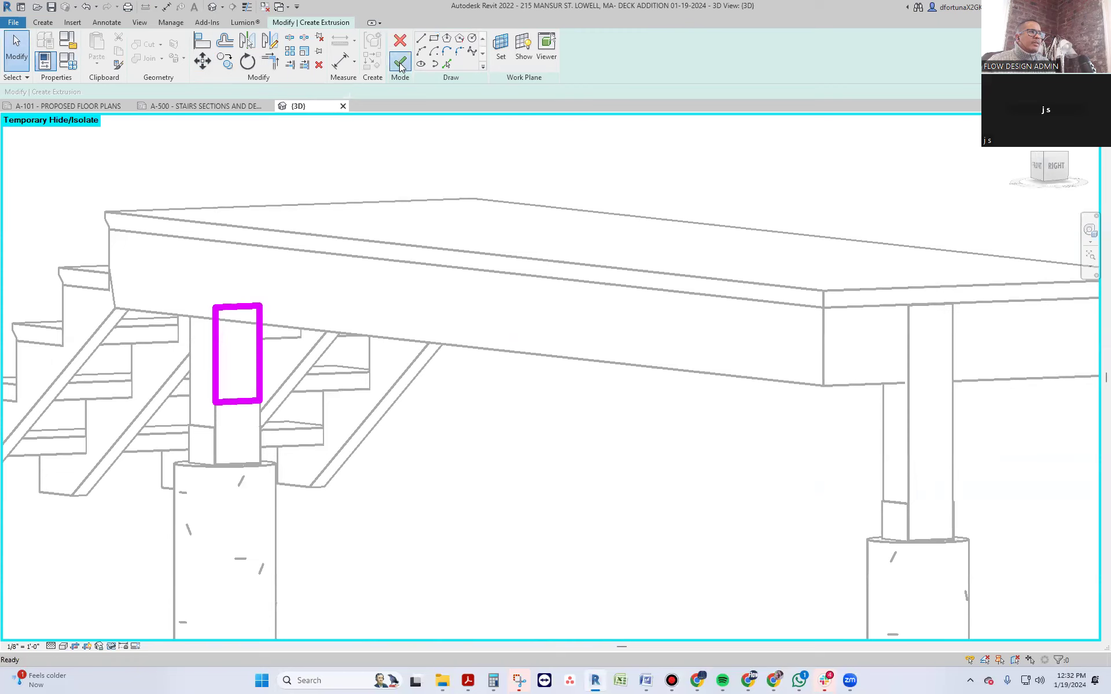
scroll(382, 136, down, 2)
shift+middle_drag(278, 347, 370, 362)
drag(336, 262, 987, 340)
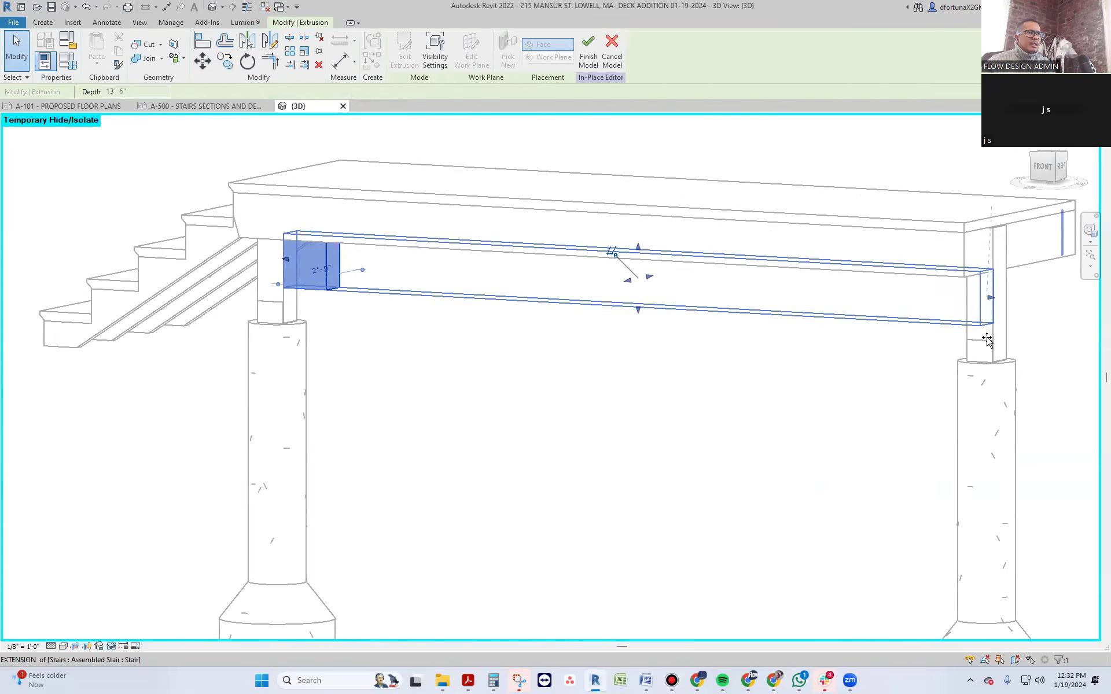
click(776, 399)
- Extend both beam ends to the outer faces of the two posts and finish the in-place model
shift+middle_drag(658, 422, 689, 332)
click(778, 302)
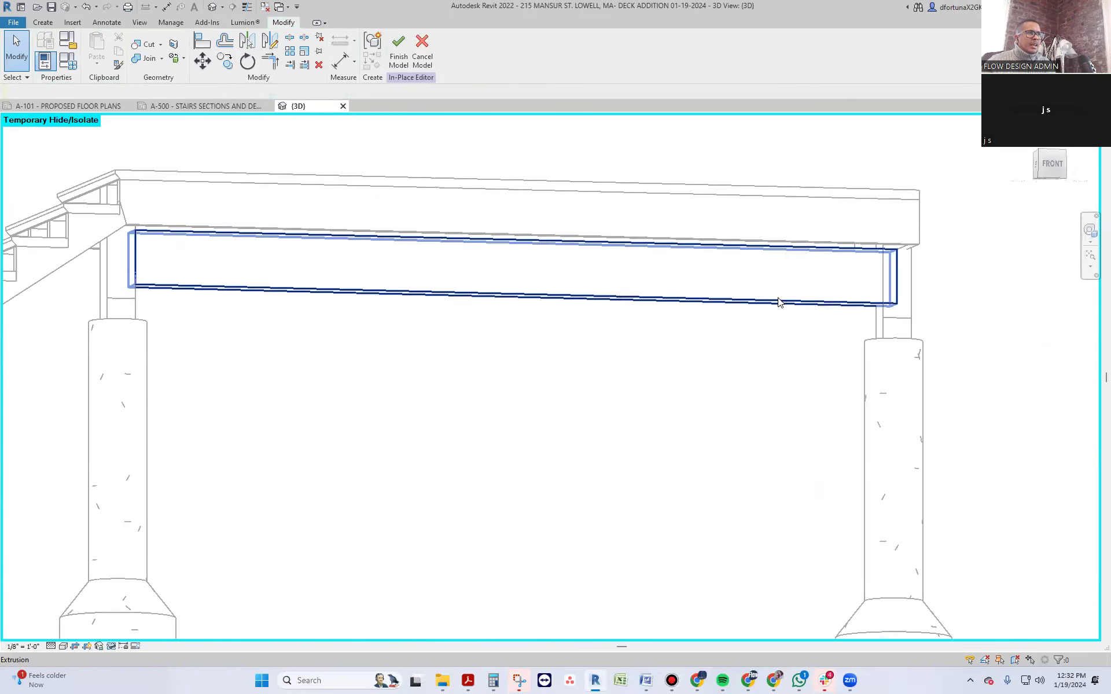
click(779, 302)
drag(899, 279, 912, 279)
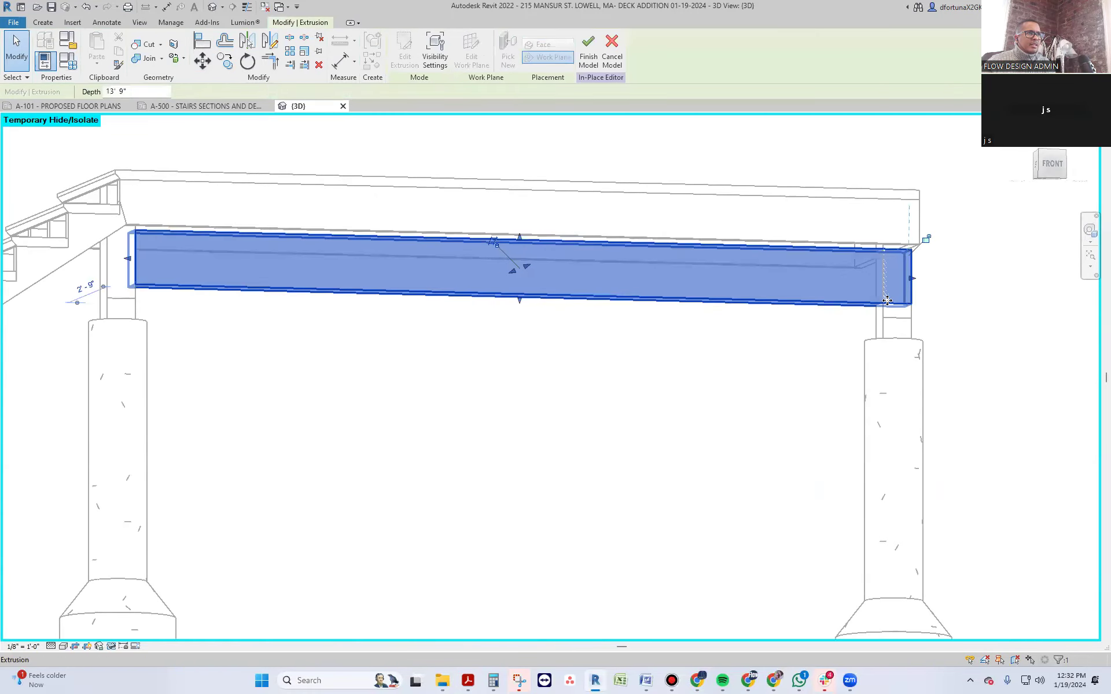
scroll(887, 301, down, 2)
drag(386, 272, 369, 272)
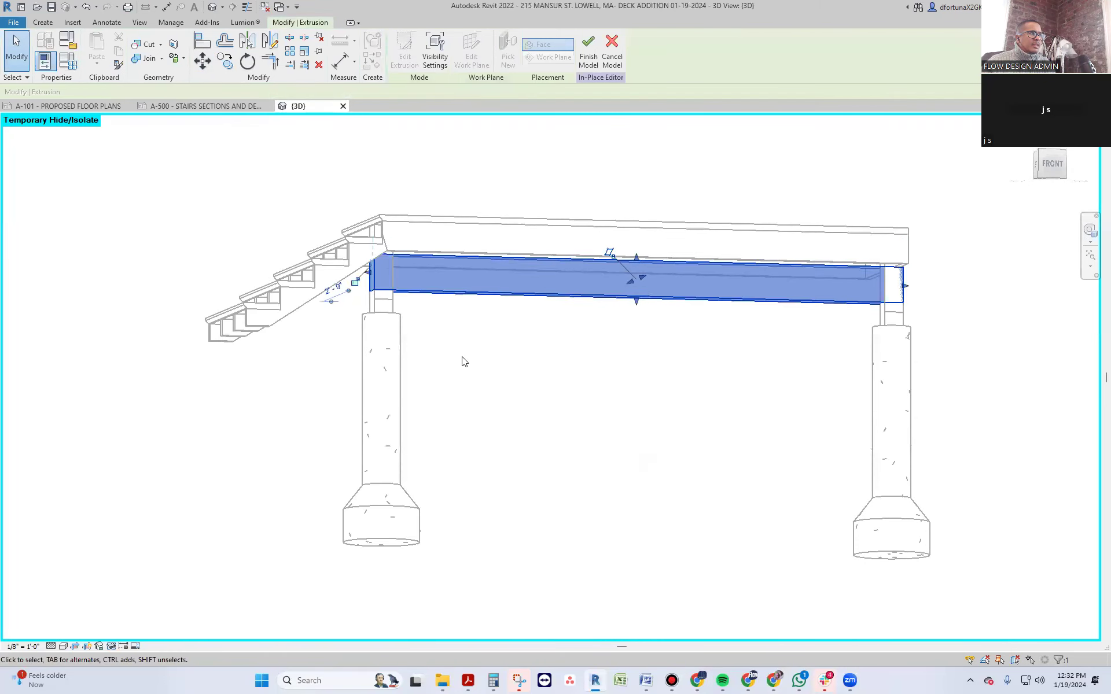
click(463, 361)
click(397, 49)
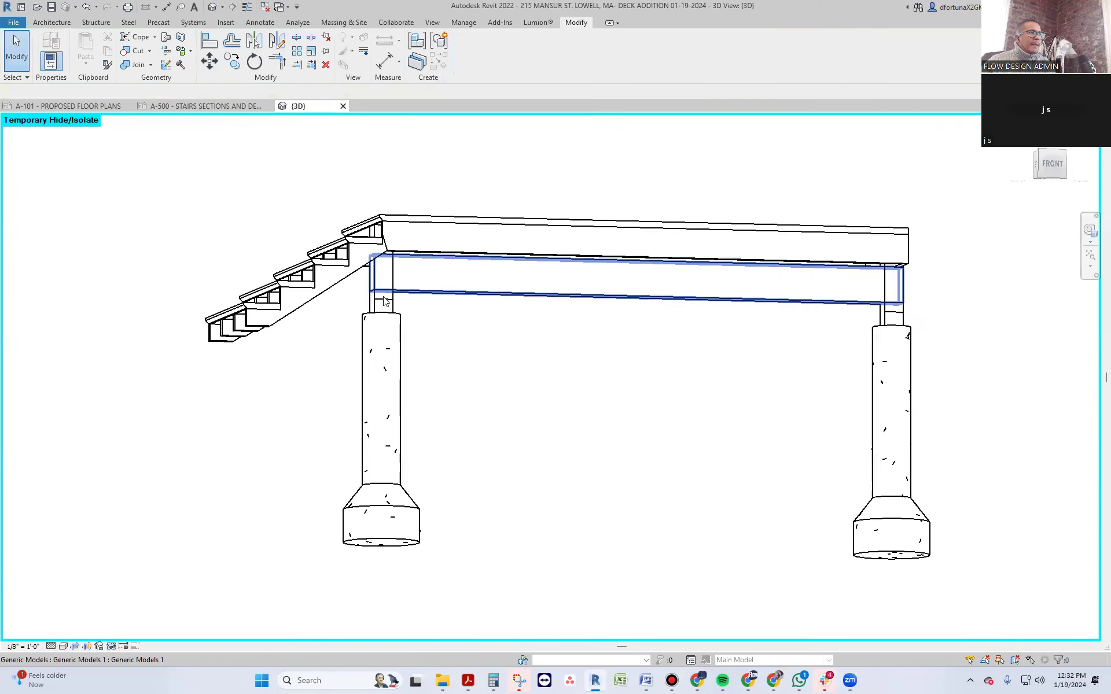
- Shorten the posts of both footings together so their tops stop below the deck framing
click(391, 300)
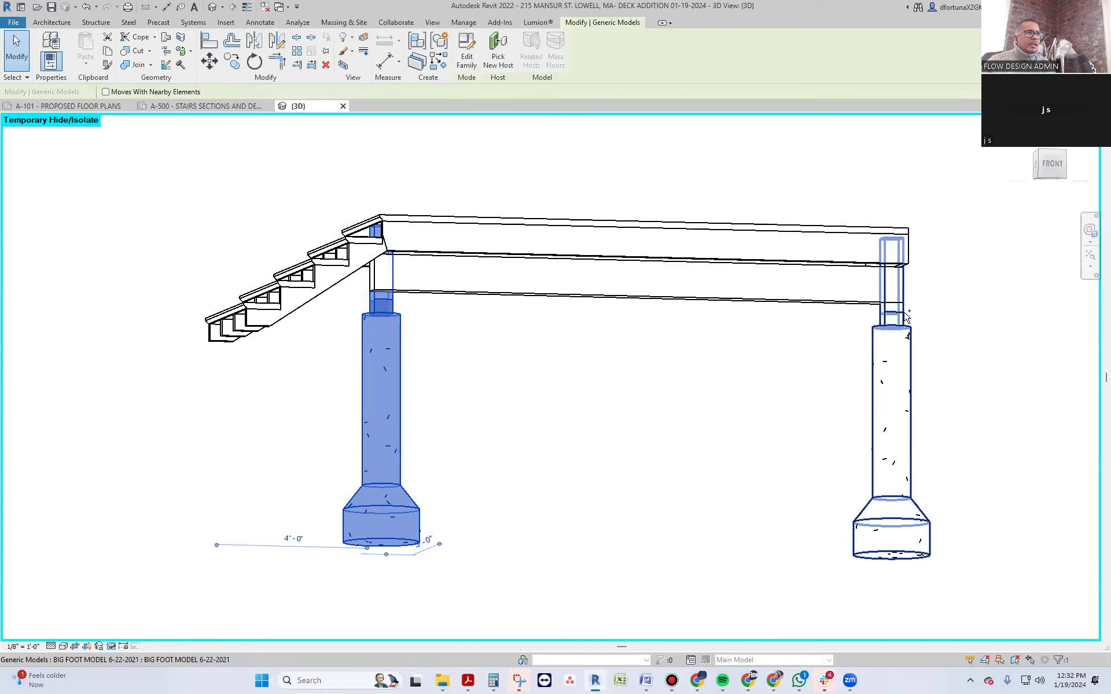
ctrl+click(891, 405)
click(1068, 170)
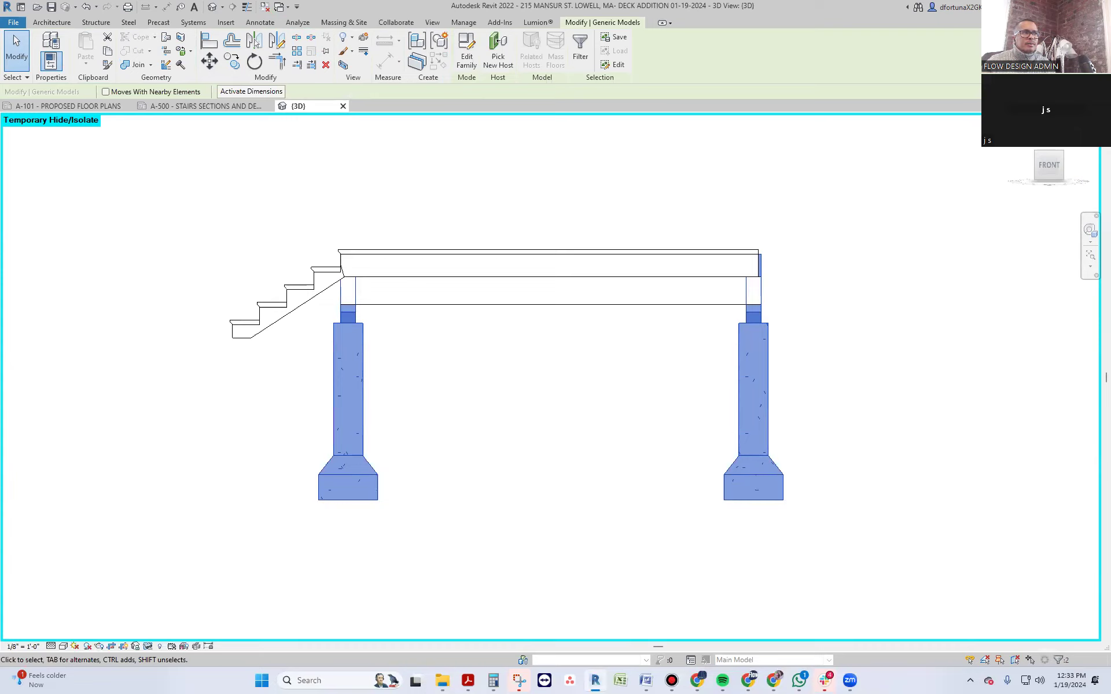
key(Down)
click(640, 409)
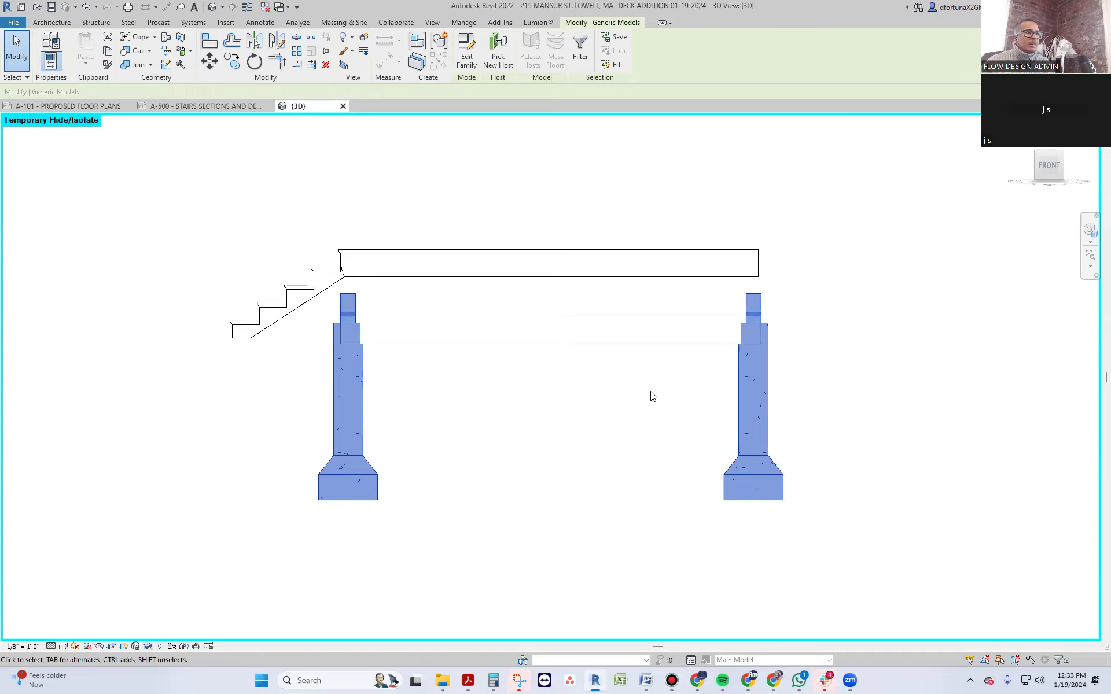
- Raise the beam in front view until its top meets the underside of the deck framing
click(644, 324)
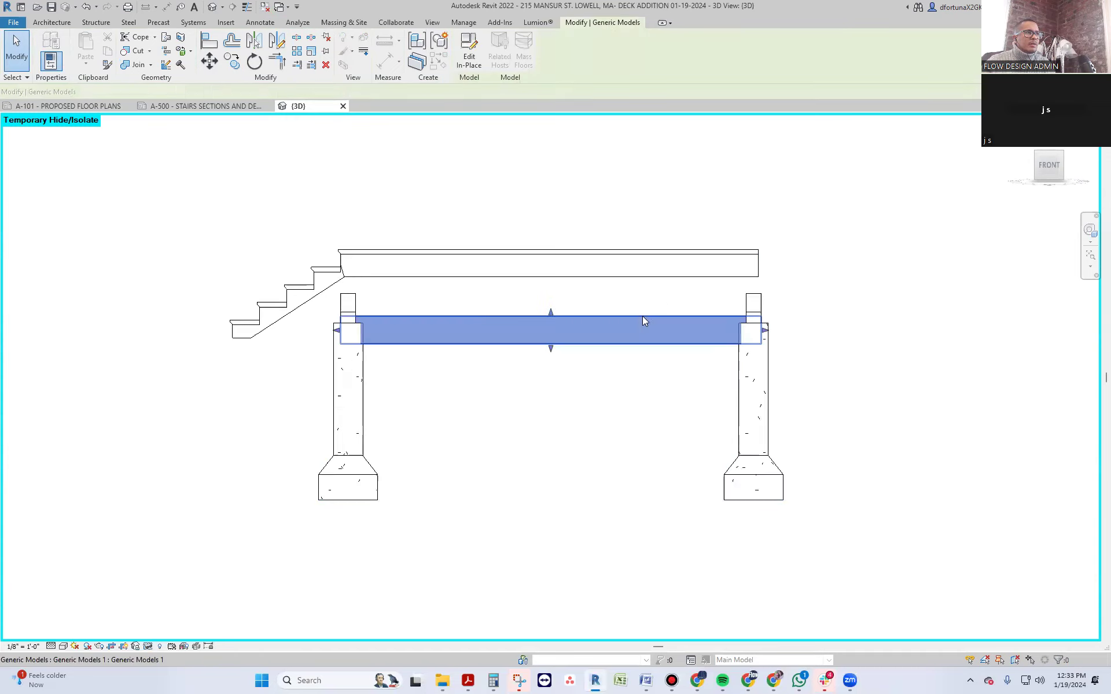
click(1049, 166)
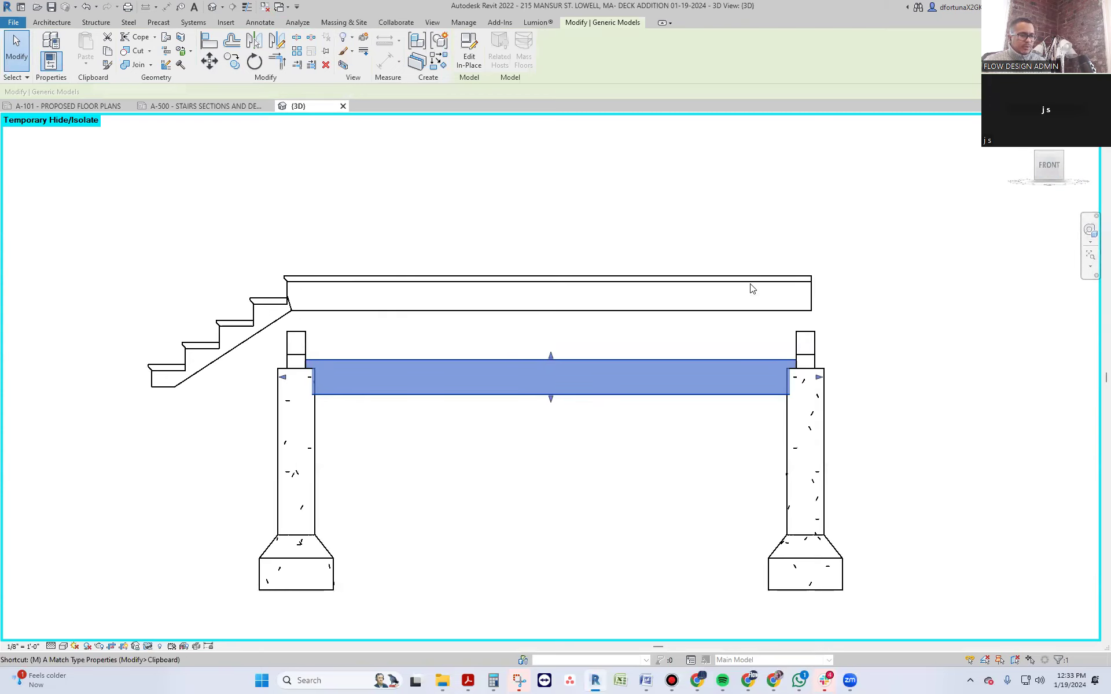
drag(633, 365, 632, 315)
click(612, 369)
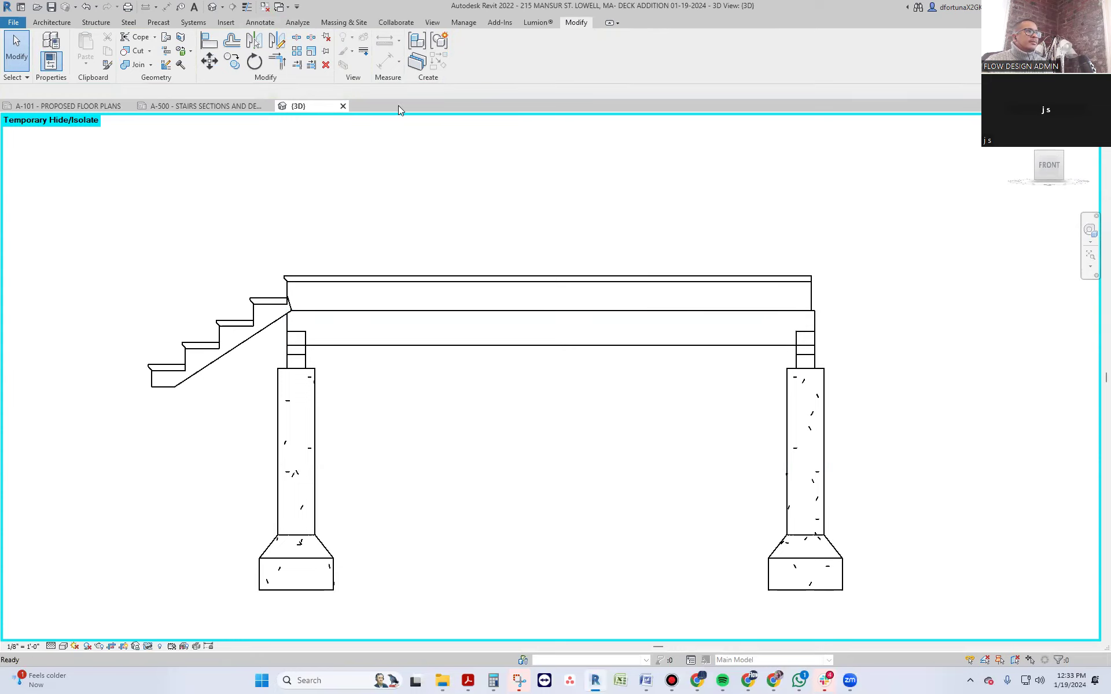
click(305, 352)
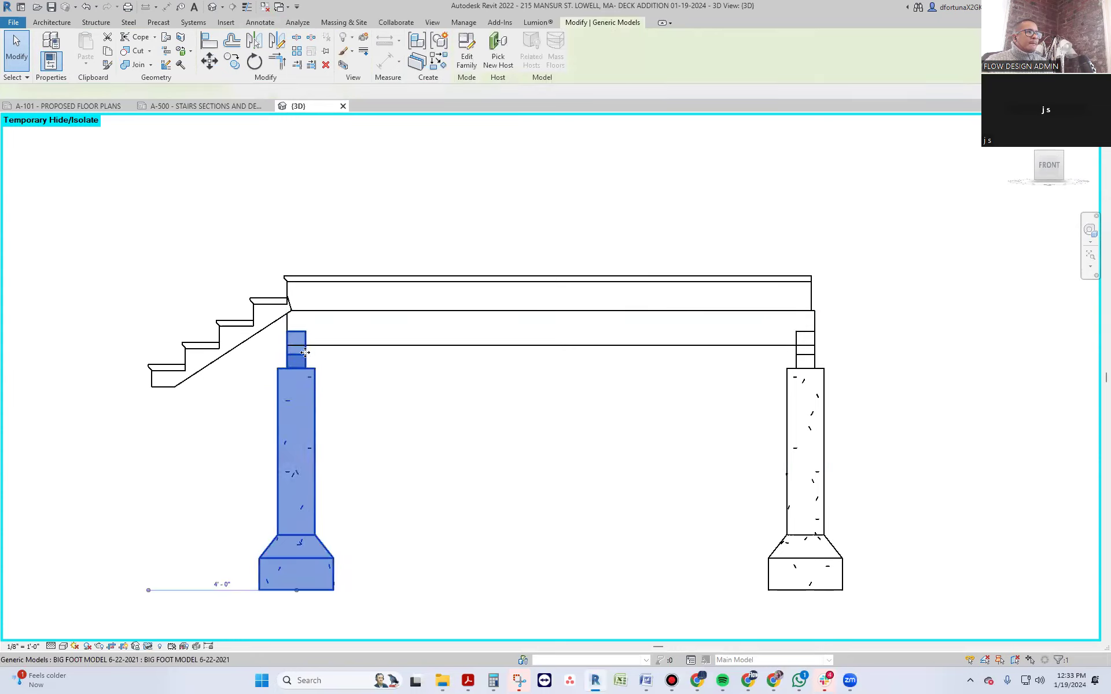
scroll(305, 352, up, 6)
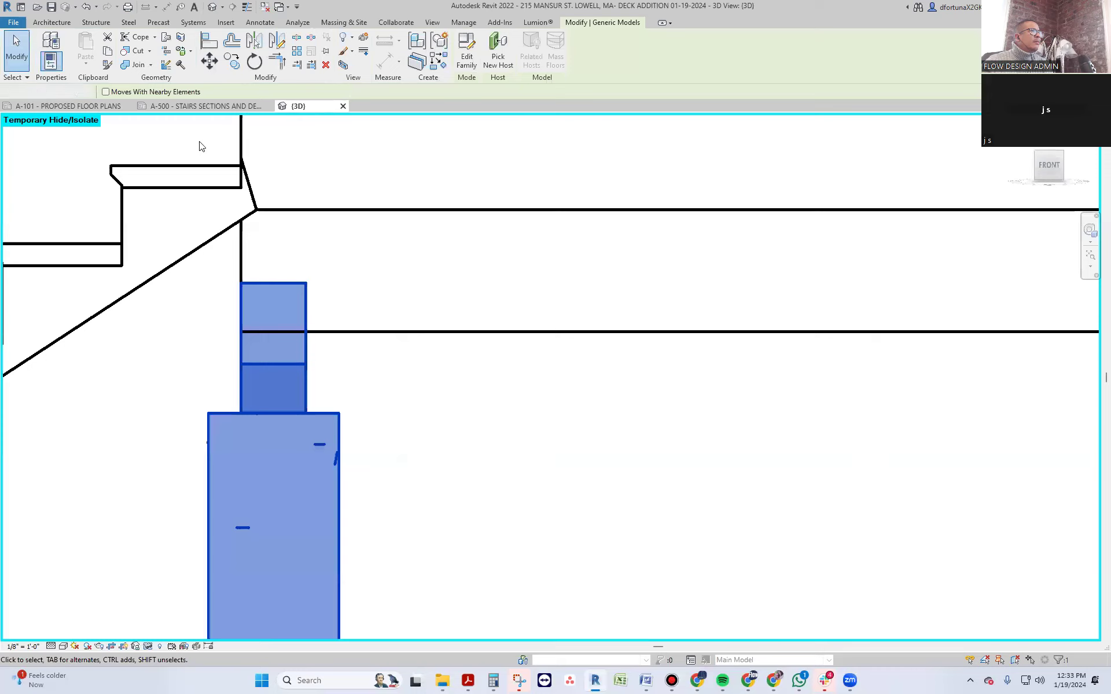
key(Escape)
- Pull the beam end farthest from the stair back to line up with the edge of the deck framing
scroll(607, 372, down, 5)
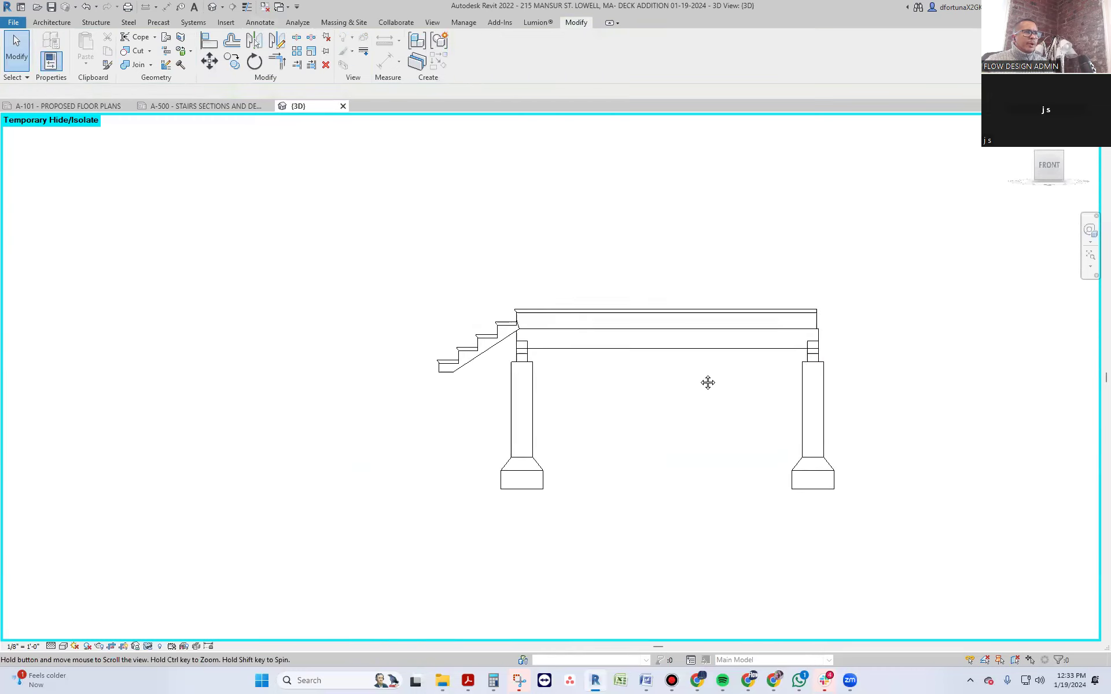
click(810, 336)
scroll(822, 338, up, 3)
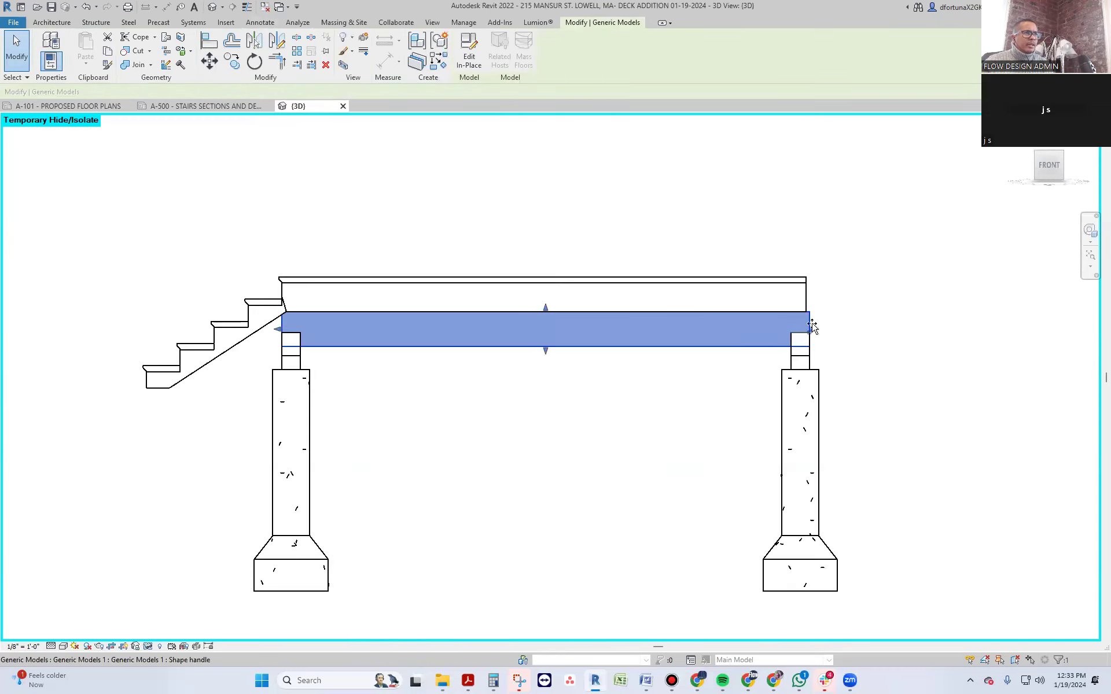
drag(806, 323, 805, 322)
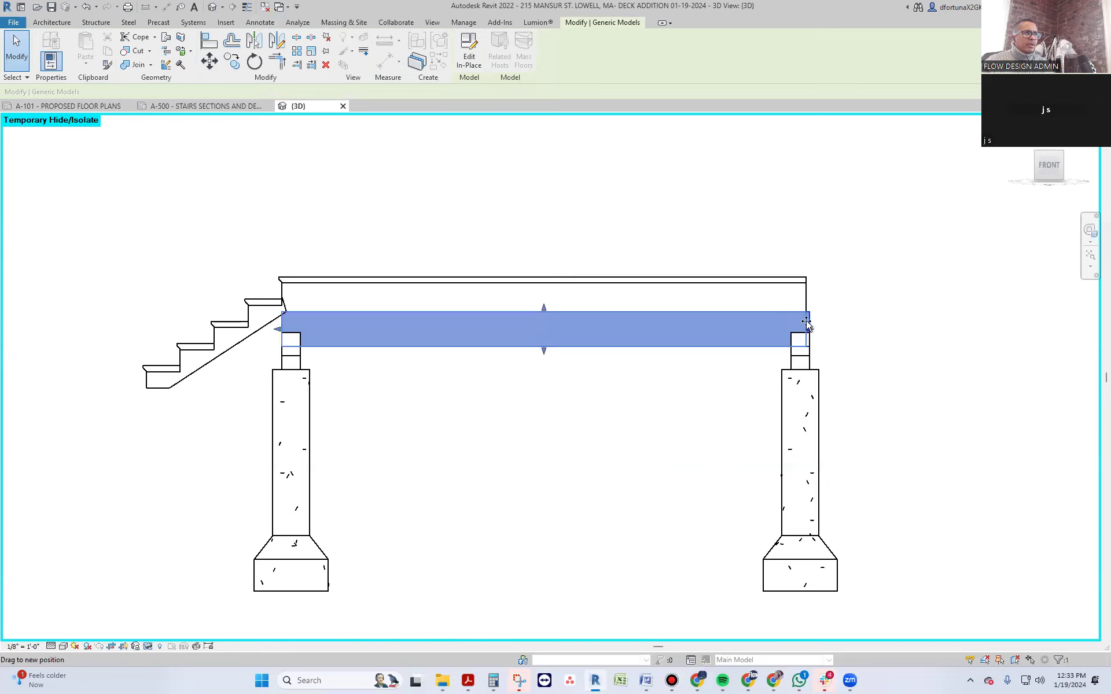
click(873, 347)
scroll(874, 347, down, 2)
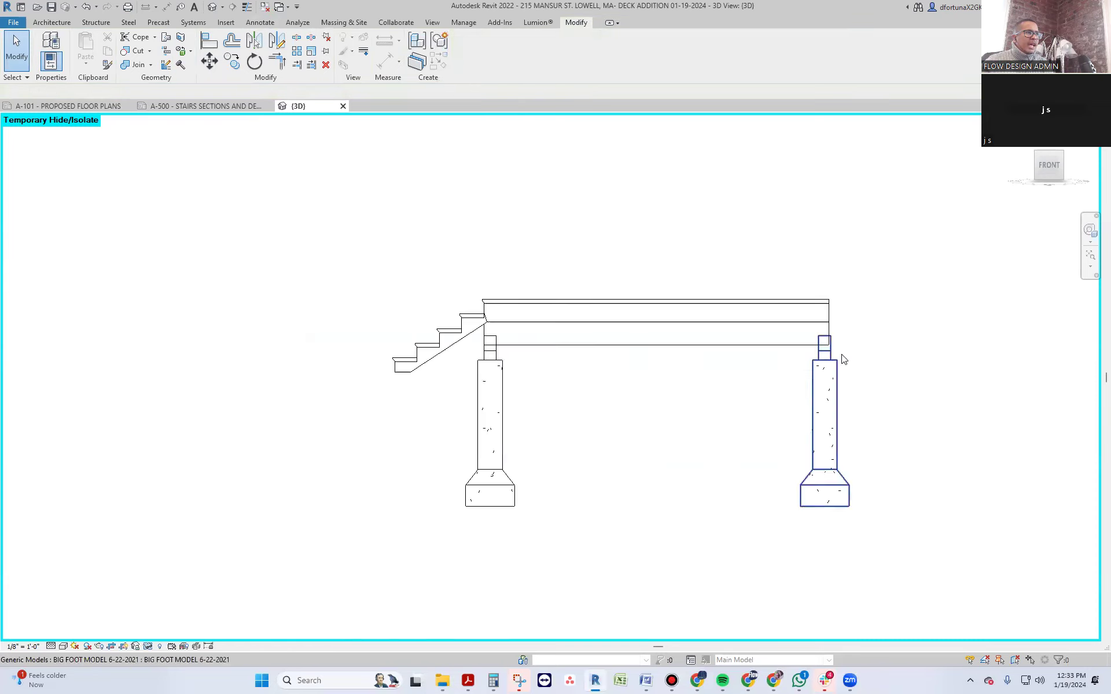
key(a)
key(l)
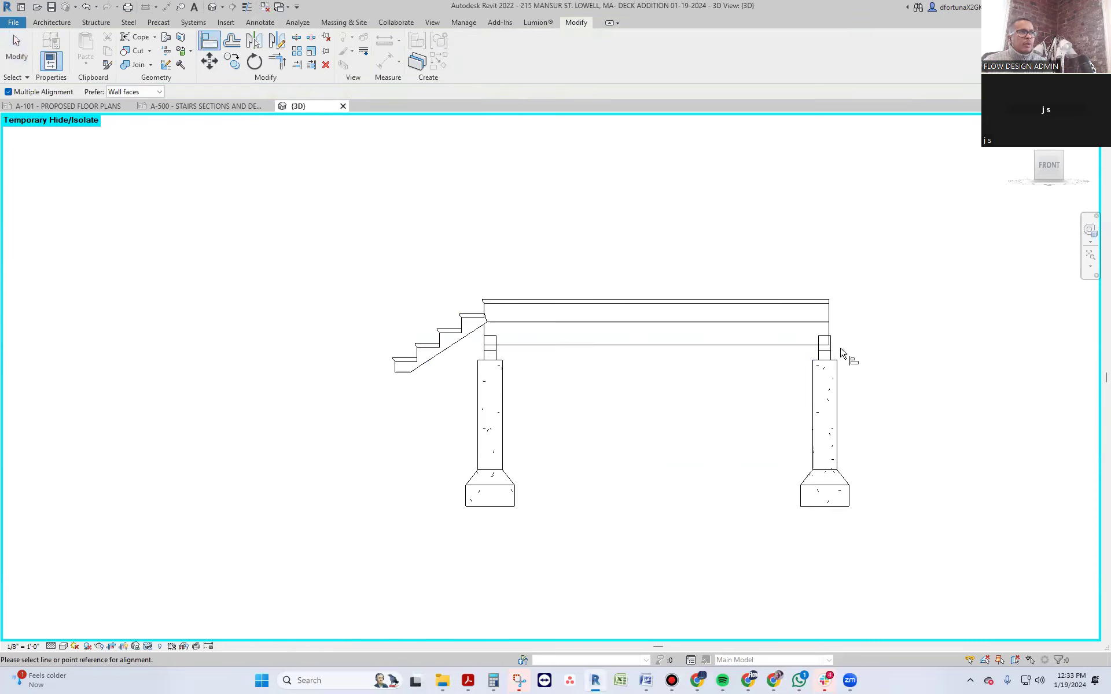
scroll(834, 347, up, 1)
key(Escape)
key(Escape)
mouse_move(851, 372)
shift+middle_down()
mouse_move(807, 405)
mouse_move(633, 404)
mouse_move(652, 421)
mouse_move(628, 421)
mouse_move(597, 393)
mouse_move(665, 415)
mouse_move(918, 444)
mouse_move(707, 454)
mouse_move(720, 455)
shift+middle_up()
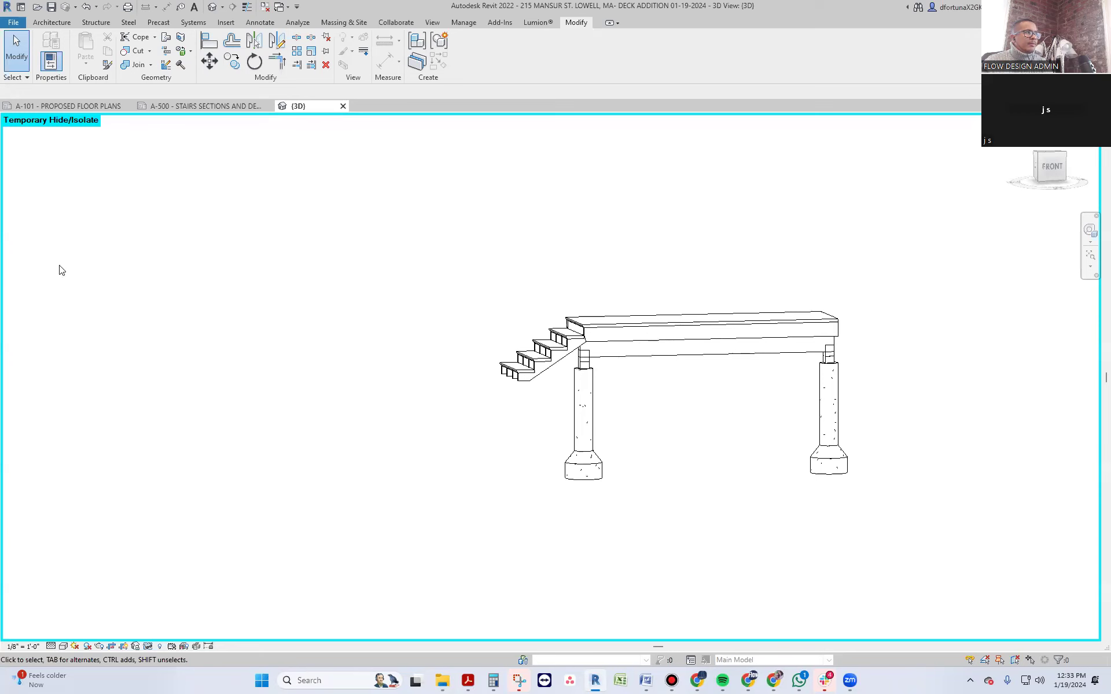
- Close the 3D view and switch to the A-101 proposed floor plans sheet
click(342, 106)
scroll(907, 455, down, 1)
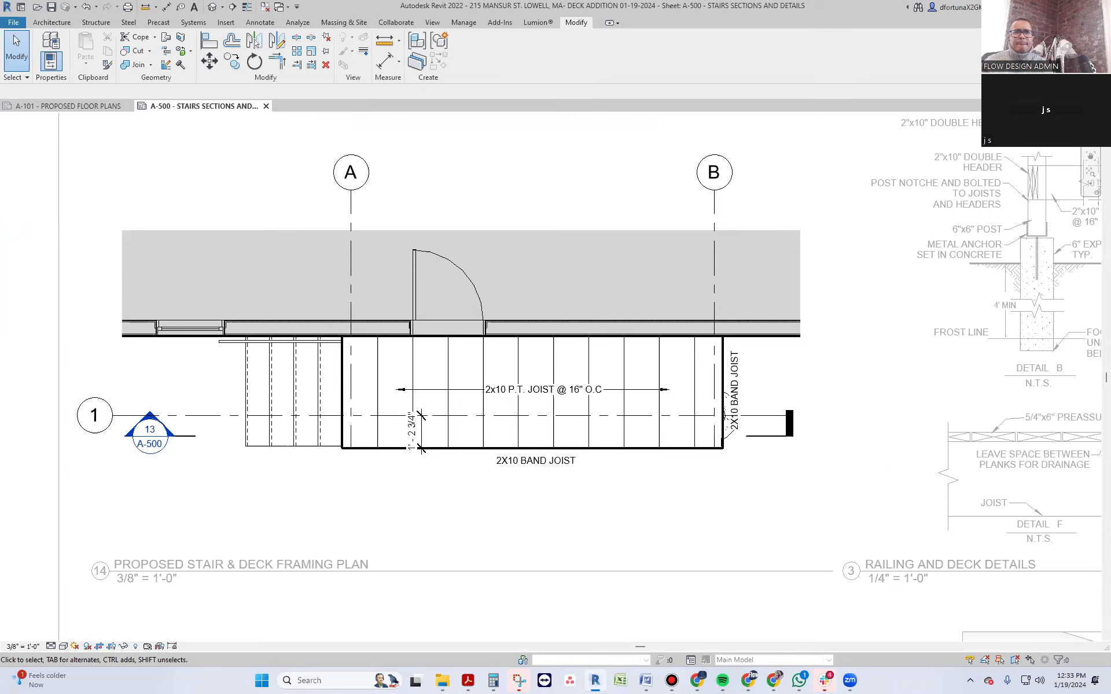
click(69, 106)
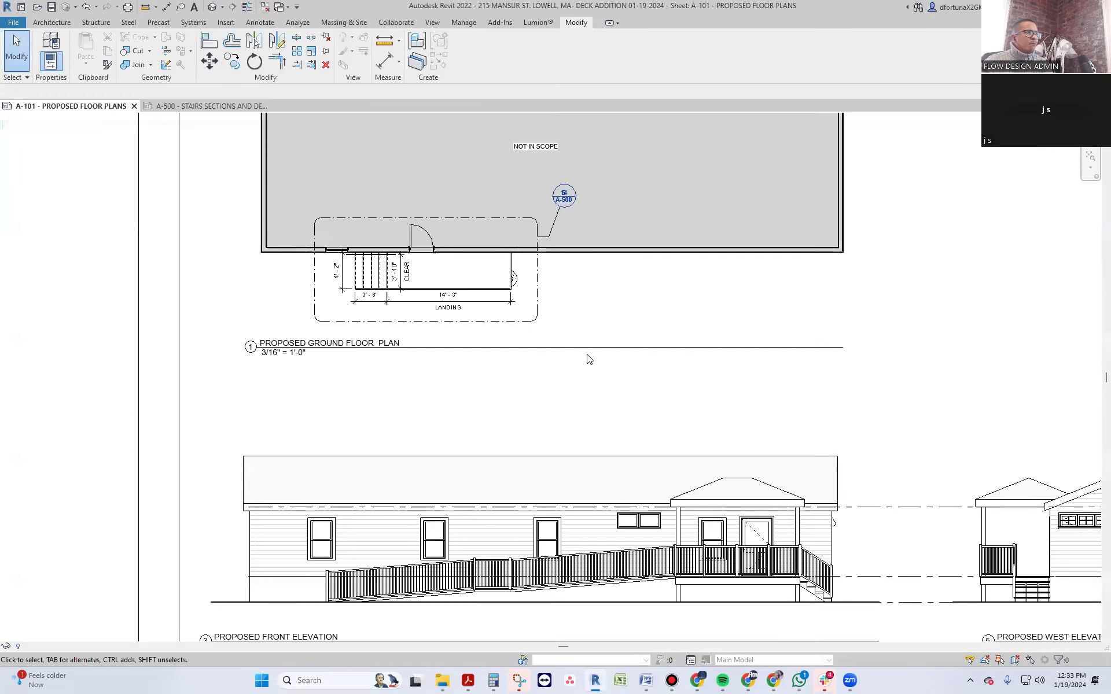
- In the proposed east elevation, move the wood support note's leader arrowhead onto the deck post
scroll(599, 366, down, 2)
middle_drag(762, 444, 592, 351)
scroll(845, 405, up, 1)
middle_drag(915, 401, 689, 304)
scroll(648, 417, down, 1)
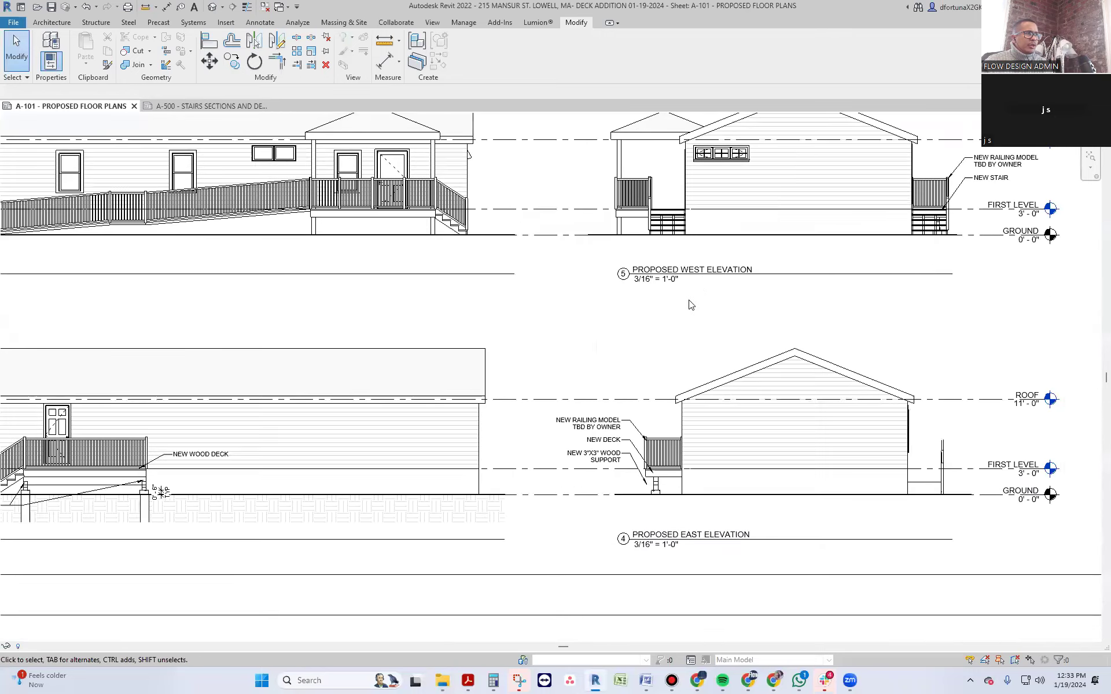
scroll(660, 443, up, 3)
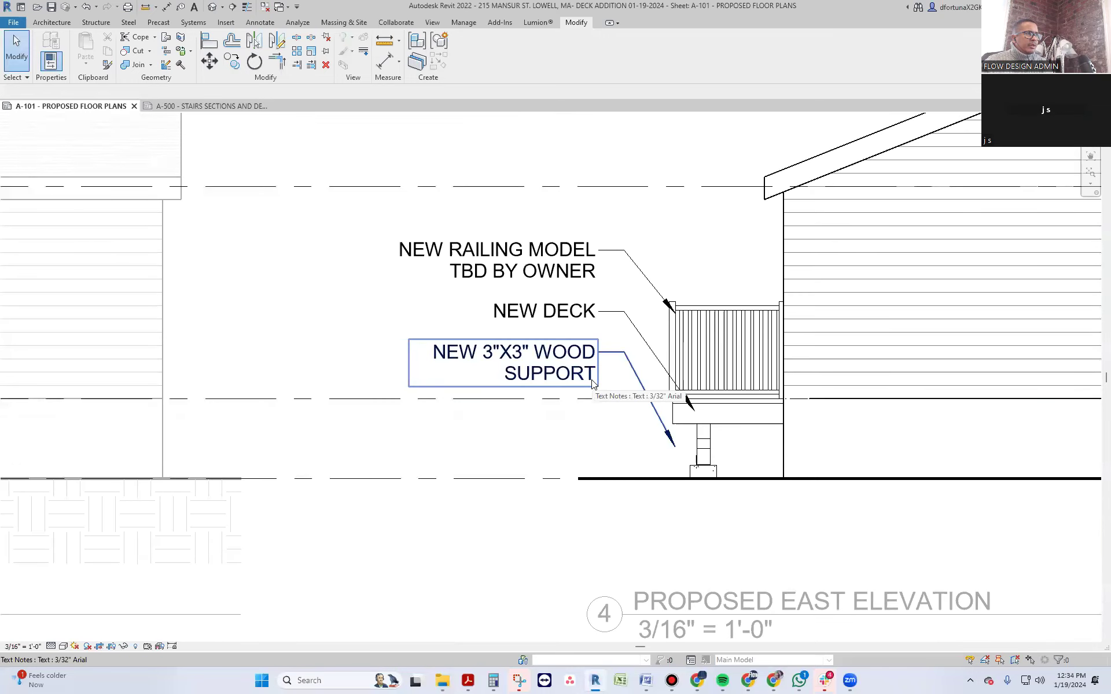
click(670, 450)
drag(670, 449, 697, 452)
- Change both dimensions in the east elevation's wood support note to 6"
scroll(521, 359, up, 3)
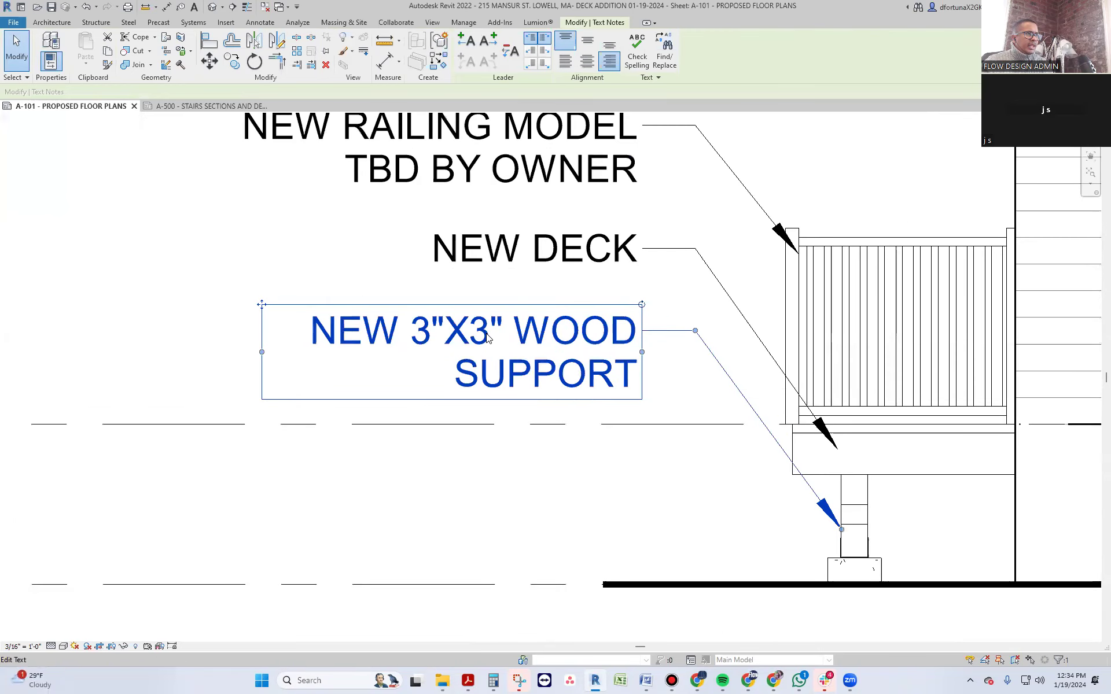
click(487, 334)
key(BackSpace)
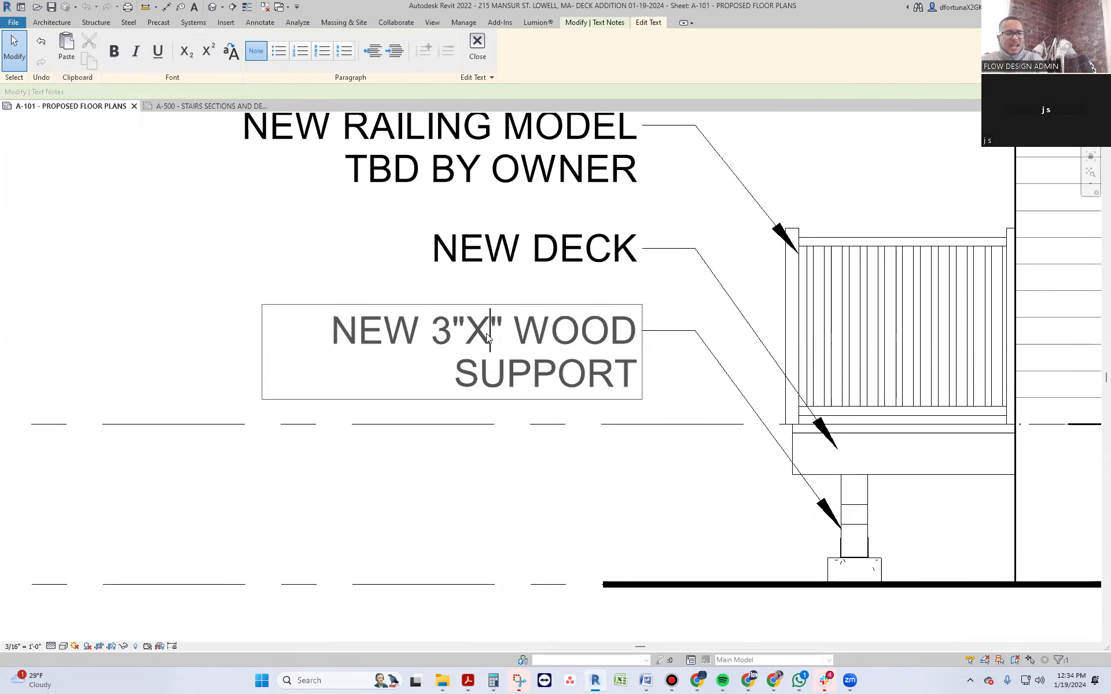
text(6)
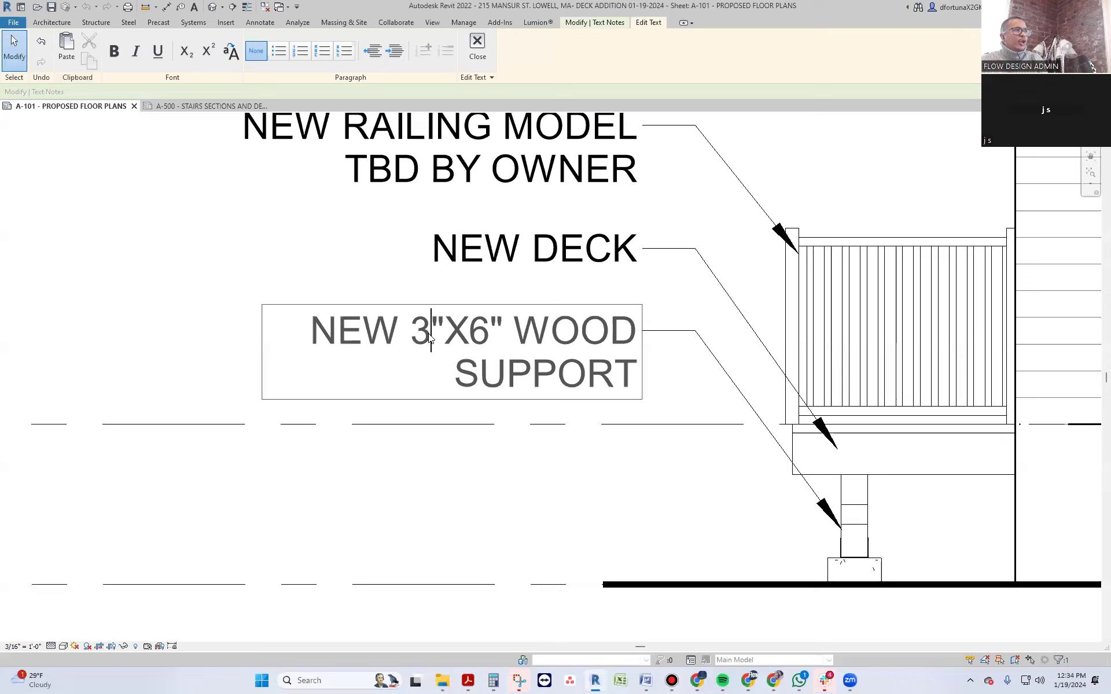
key(BackSpace)
text(6)
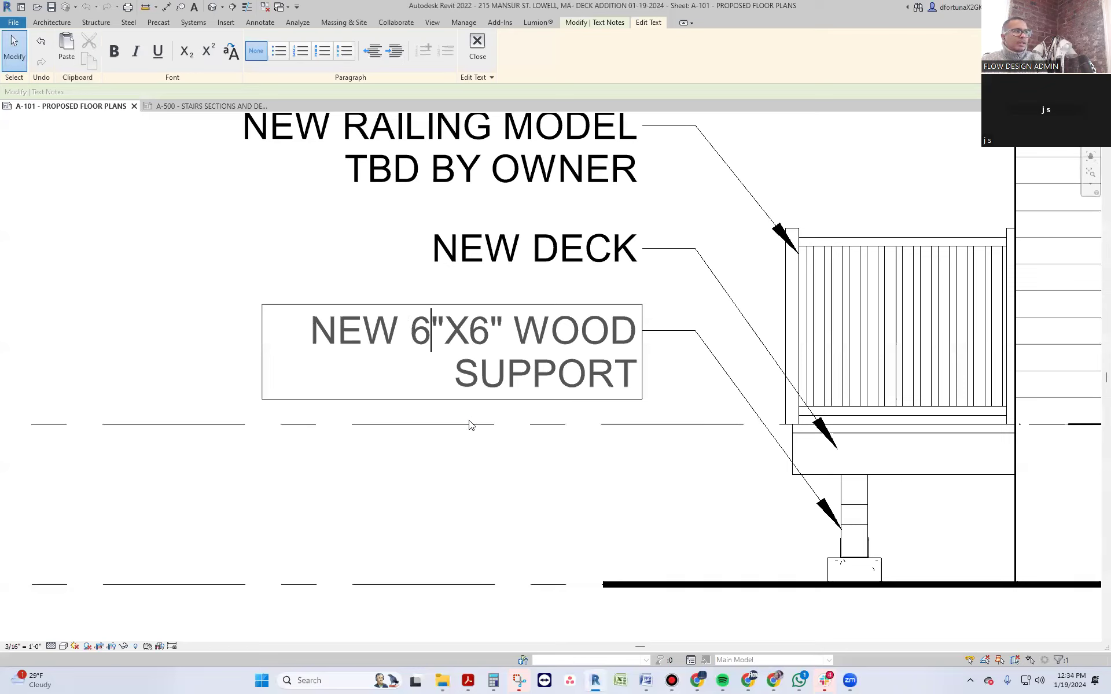
click(485, 465)
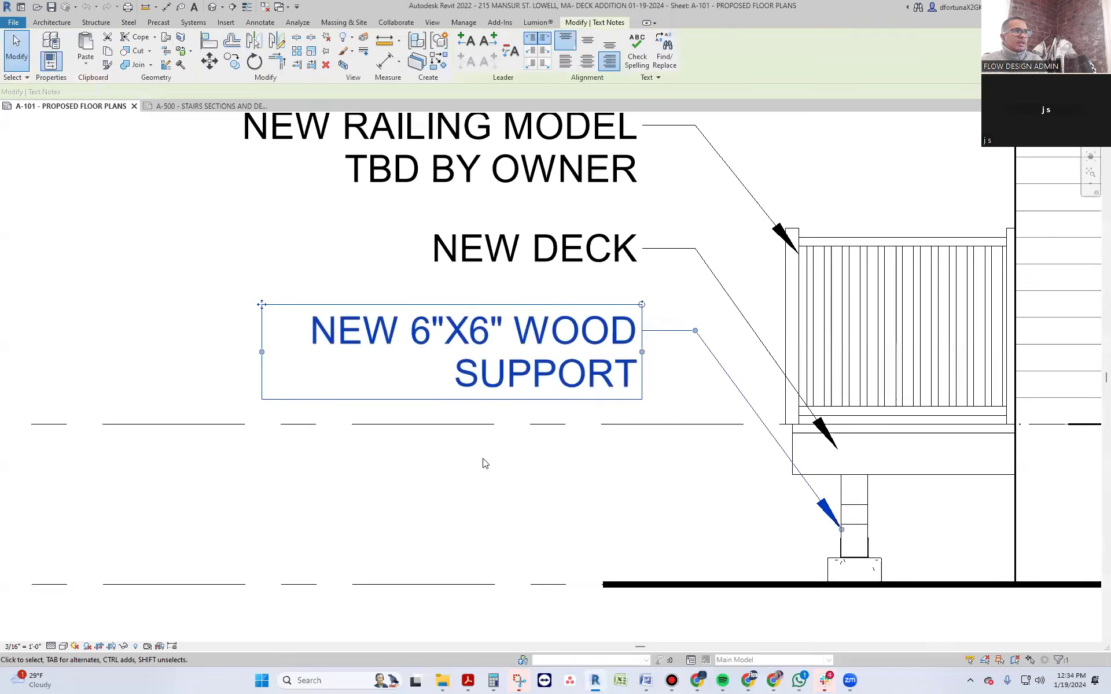
- Remove the inch marks from the support note so it reads NEW 6X6 WOOD SUPPORT
click(449, 330)
key(BackSpace)
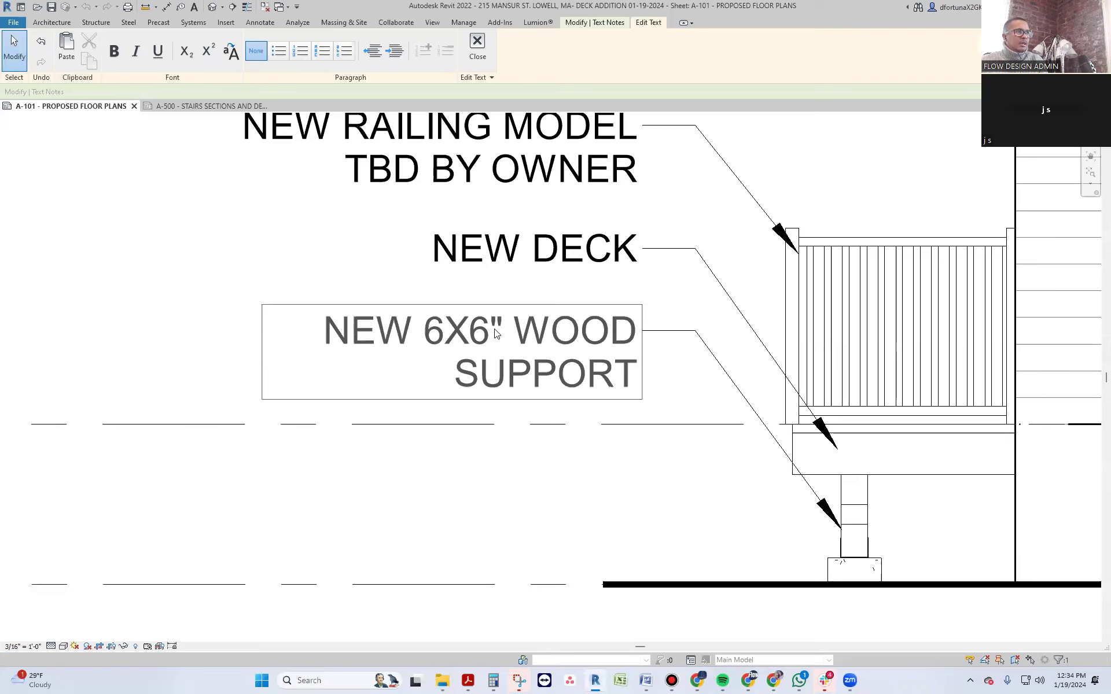
key(BackSpace)
scroll(474, 466, down, 5)
key(Escape)
key(Escape)
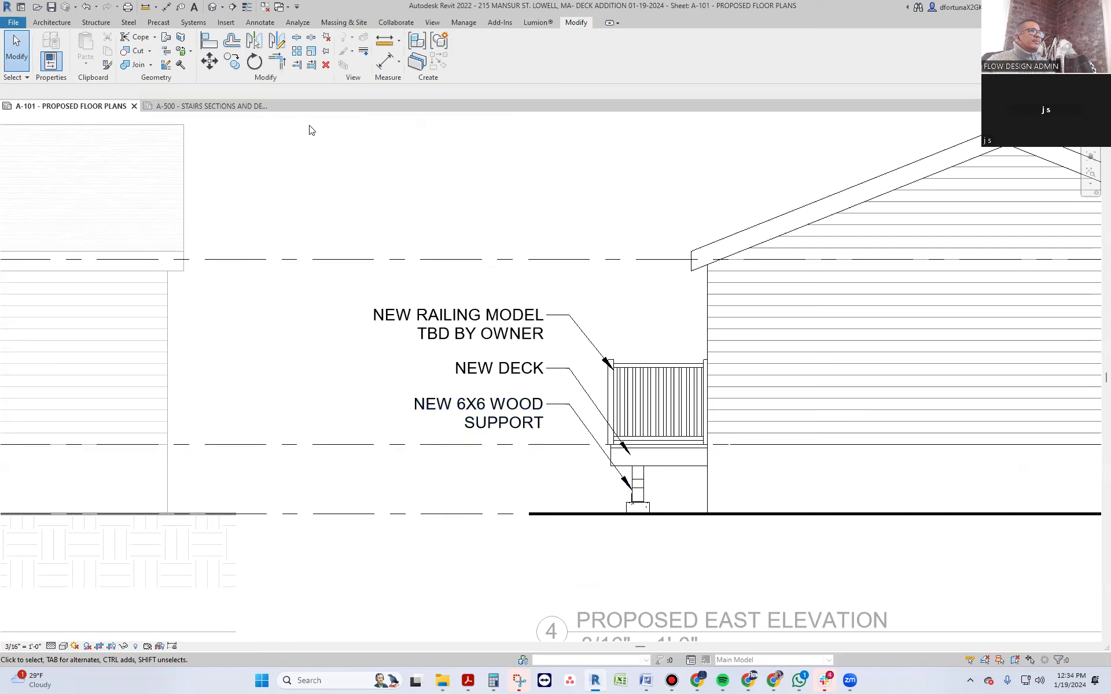
- Activate the proposed rear elevation view on the sheet for editing around the deck posts
scroll(689, 431, down, 3)
middle_drag(375, 439, 535, 439)
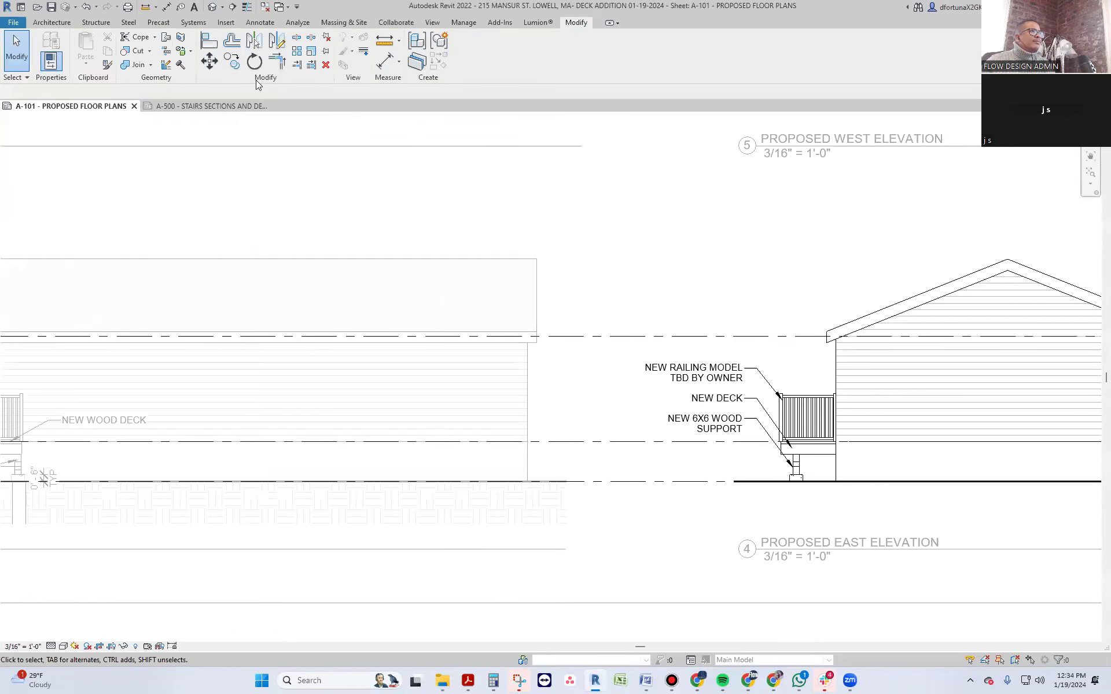
scroll(561, 409, down, 2)
middle_drag(191, 440, 349, 461)
scroll(349, 461, up, 3)
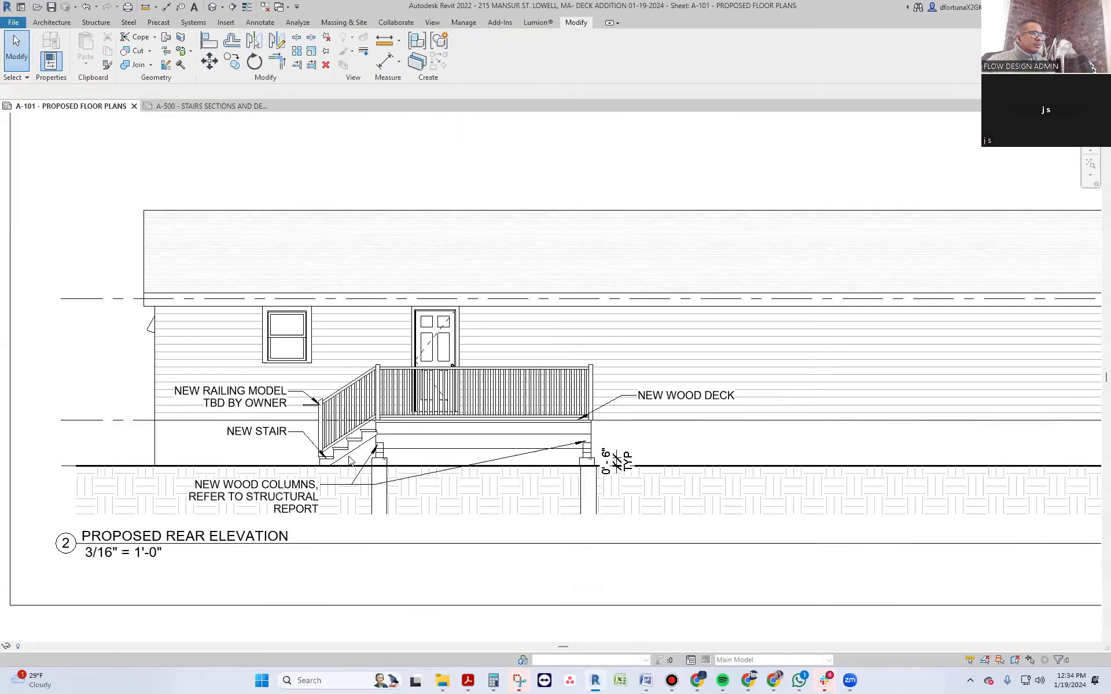
scroll(596, 476, up, 3)
double_click(572, 434)
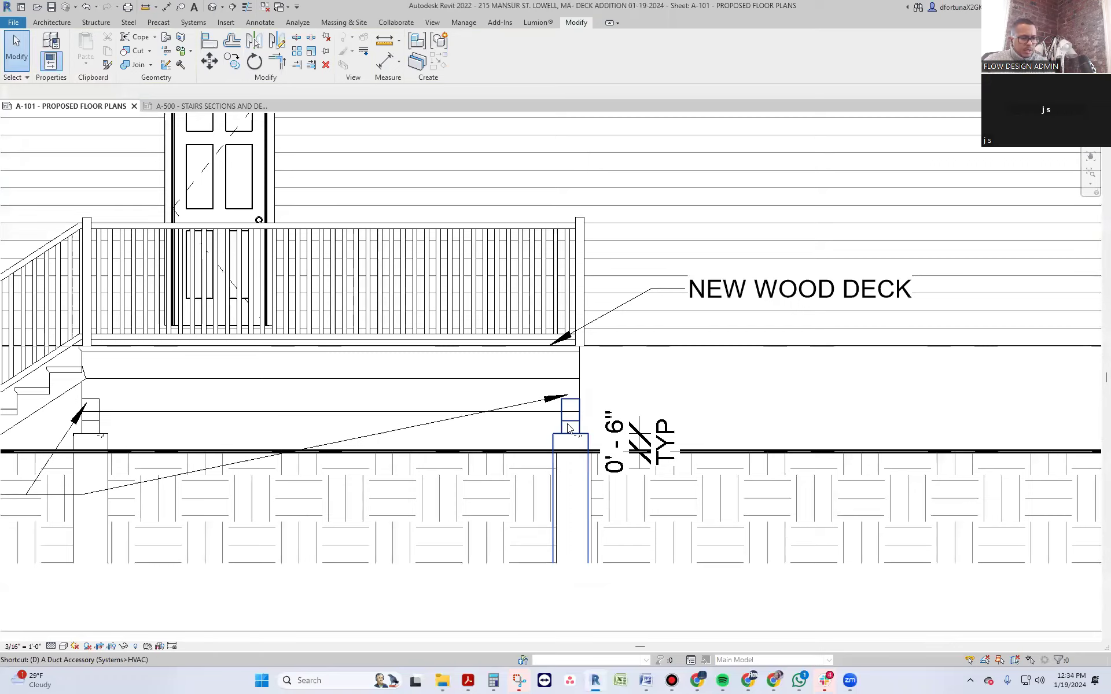
key(d)
key(i)
scroll(568, 411, up, 2)
click(567, 403)
key(Escape)
key(Escape)
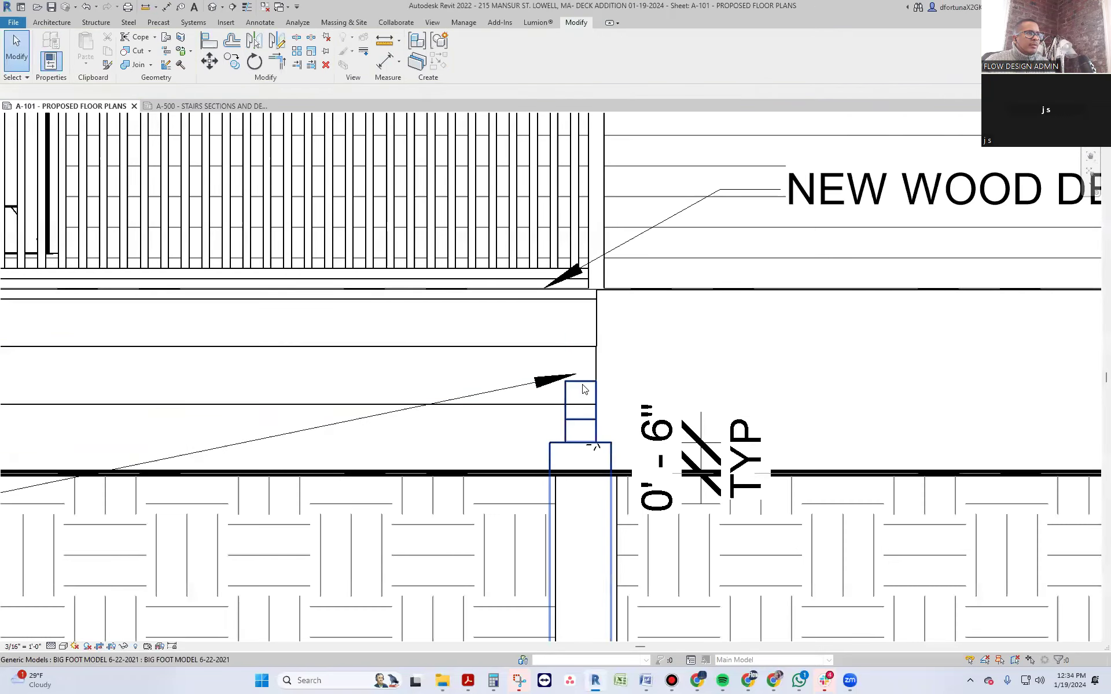
- Shorten the two footing posts in the rear elevation by the same amount, one after the other
click(581, 428)
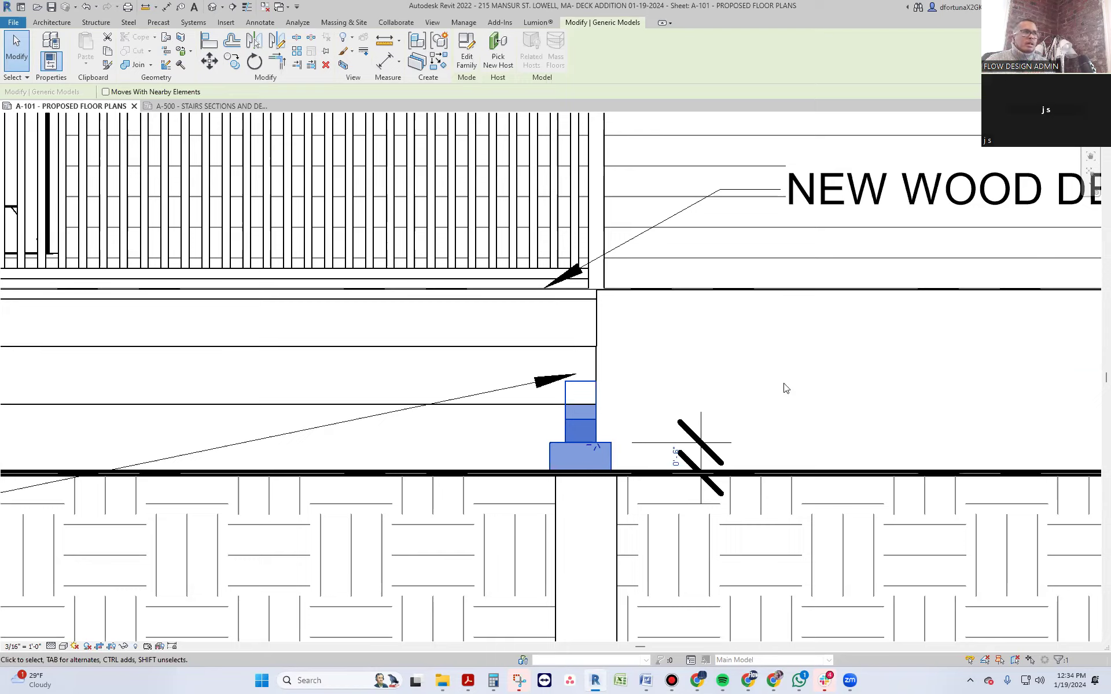
scroll(955, 370, down, 3)
key(Escape)
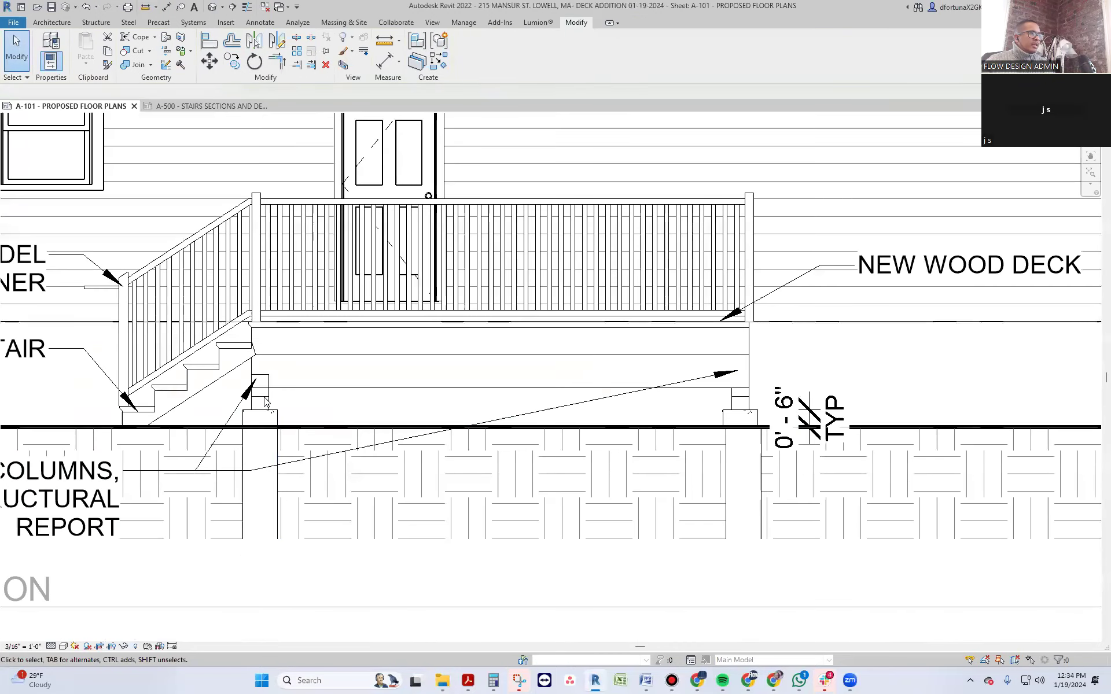
click(264, 401)
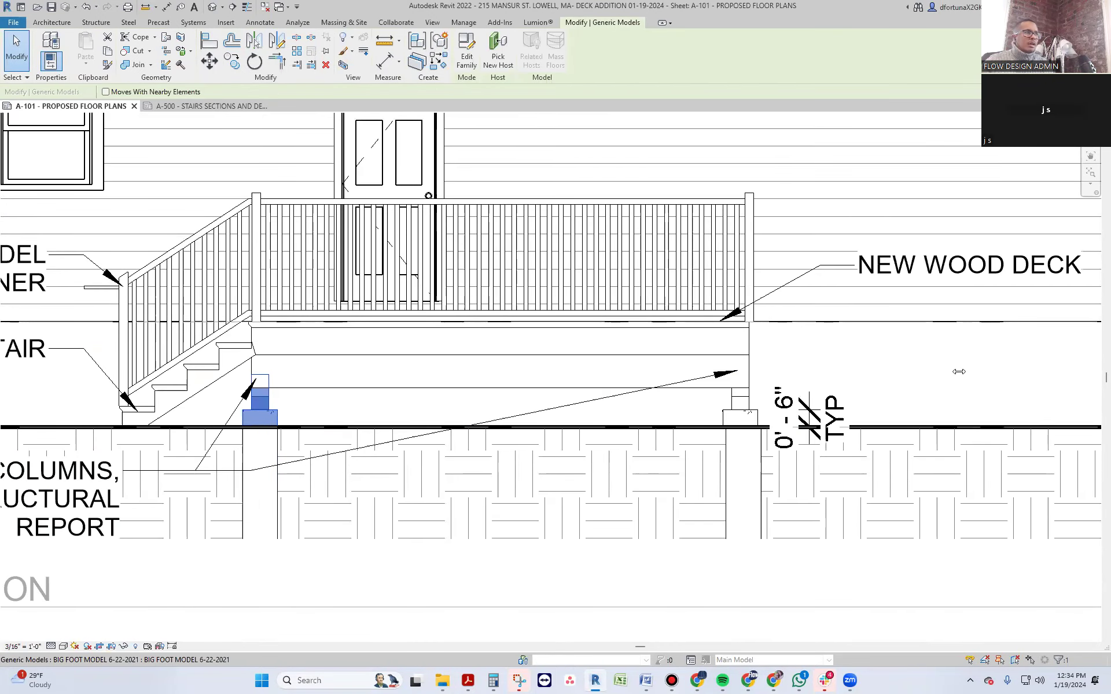
key(Escape)
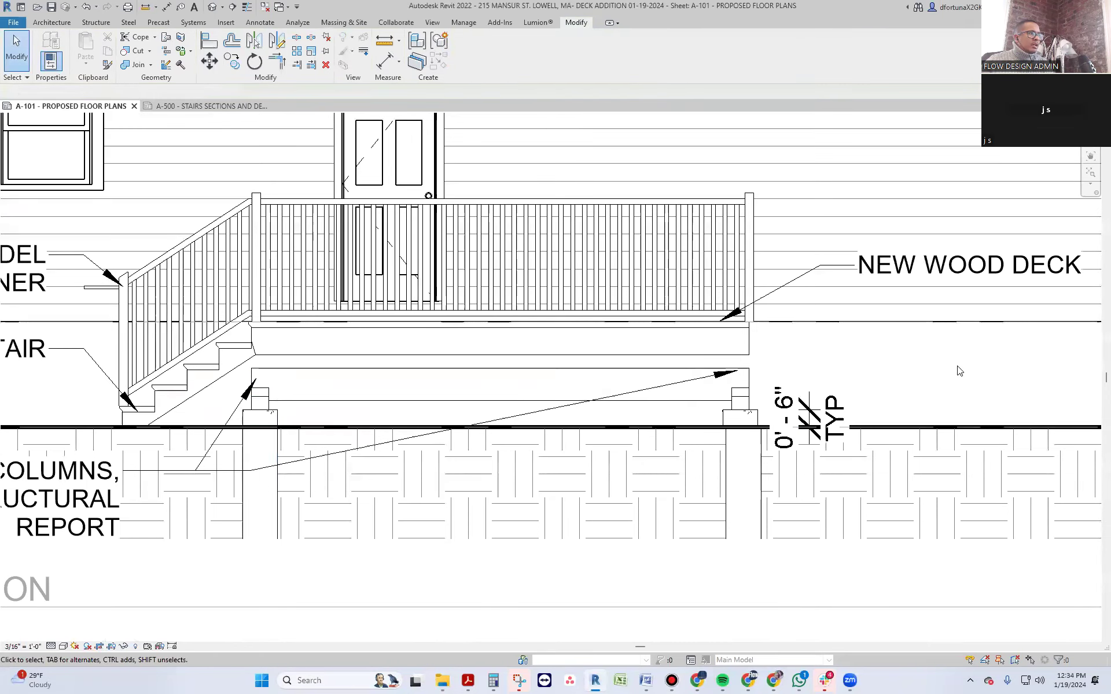
- Move the support beam up in the rear elevation until its top meets the underside of the deck framing
click(448, 370)
key(Escape)
click(447, 368)
key(m)
key(v)
click(447, 368)
click(447, 355)
key(Escape)
scroll(443, 405, down, 2)
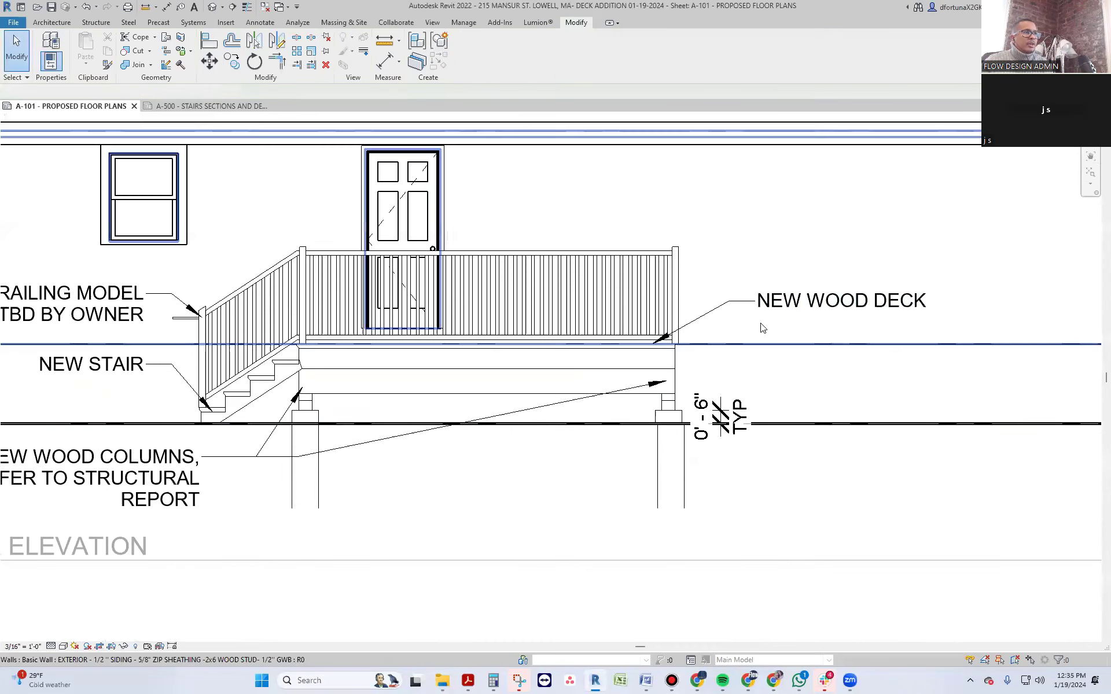
- Copy the NEW WOOD DECK note downward to point at the beam, and move both wood columns note arrowheads down onto the posts
click(783, 301)
ctrl+drag(778, 347, 778, 400)
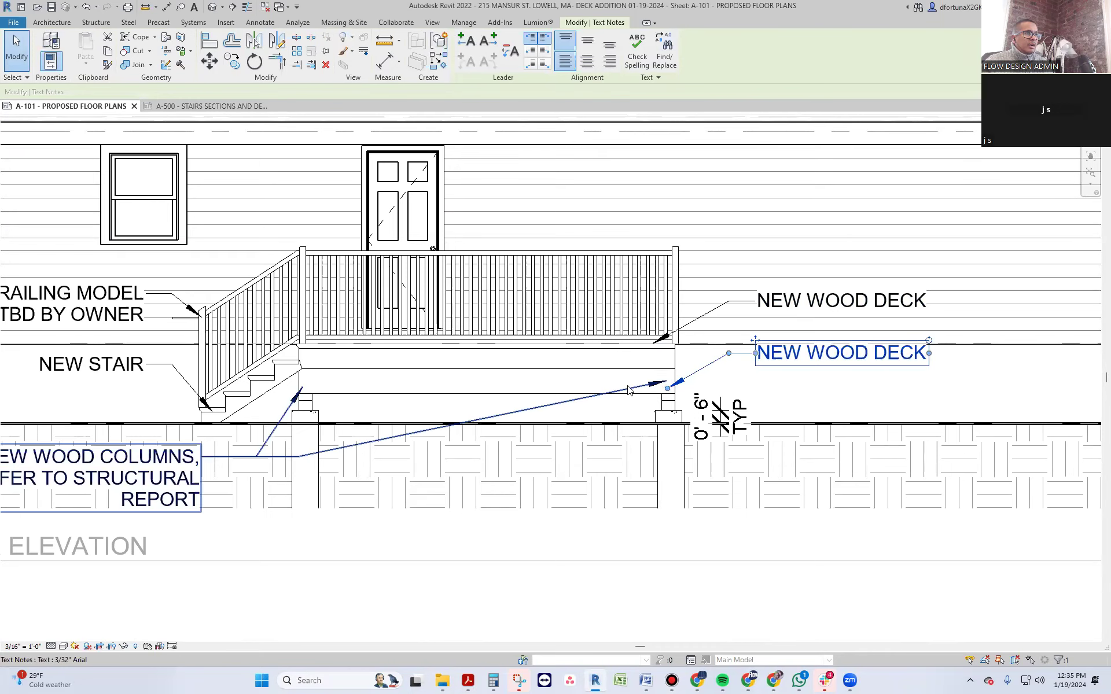
click(666, 382)
drag(666, 381, 663, 403)
drag(302, 387, 302, 401)
- Replace the copied deck note's text with (3) 2X12 BEAM
click(840, 355)
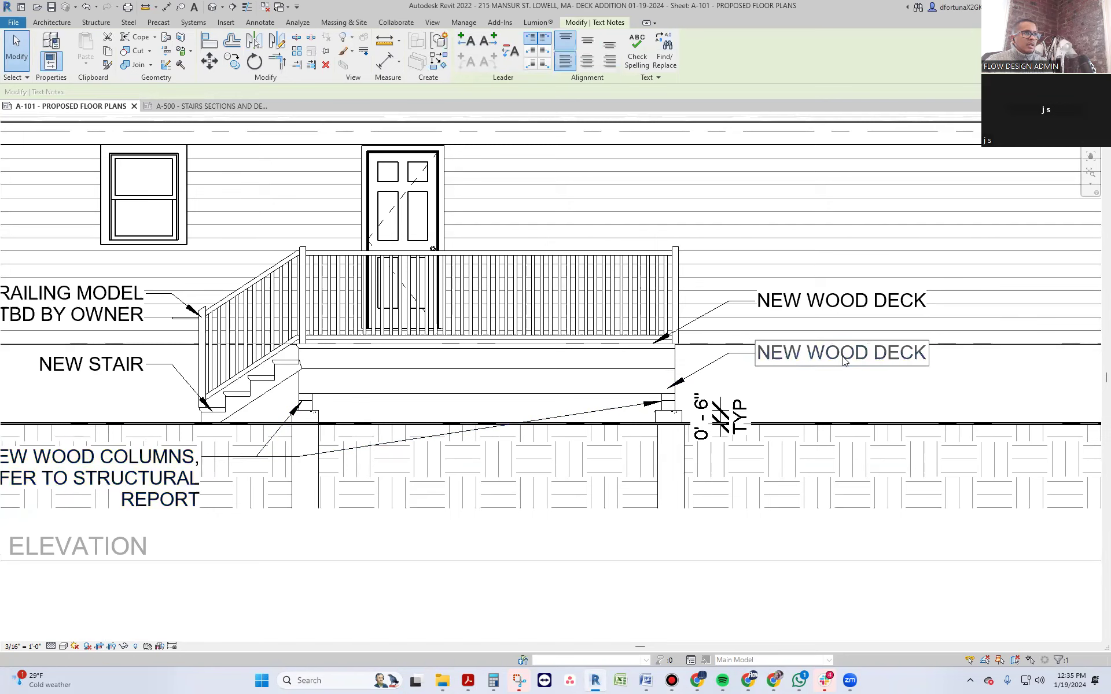
double_click(843, 354)
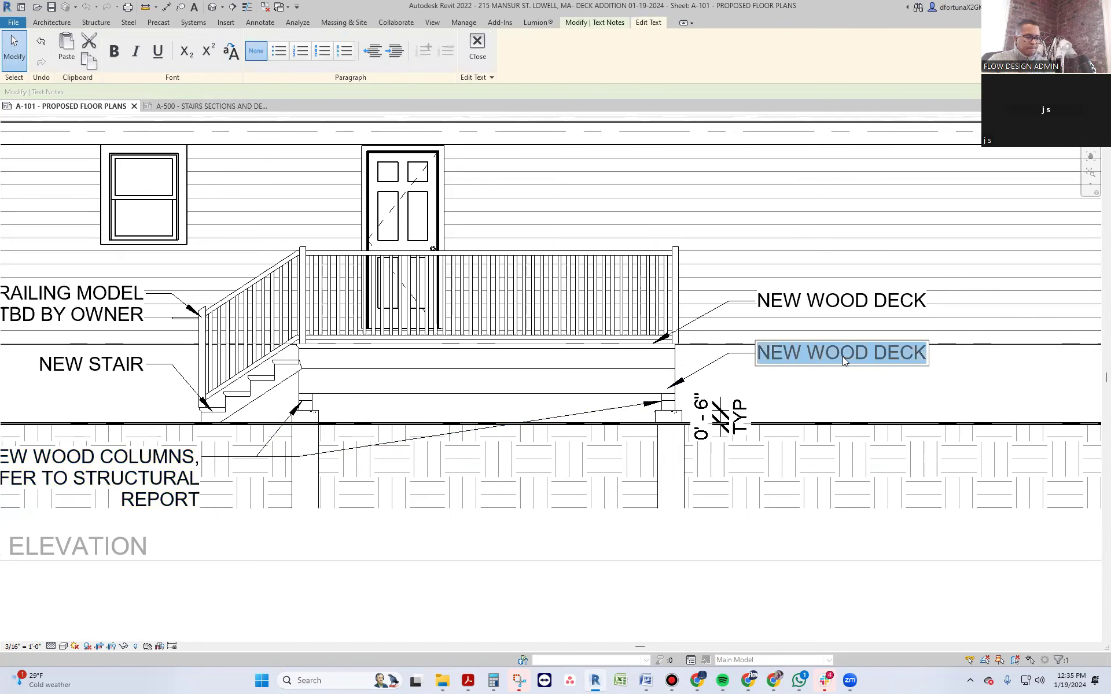
text(2X)
key(BackSpace)
key(BackSpace)
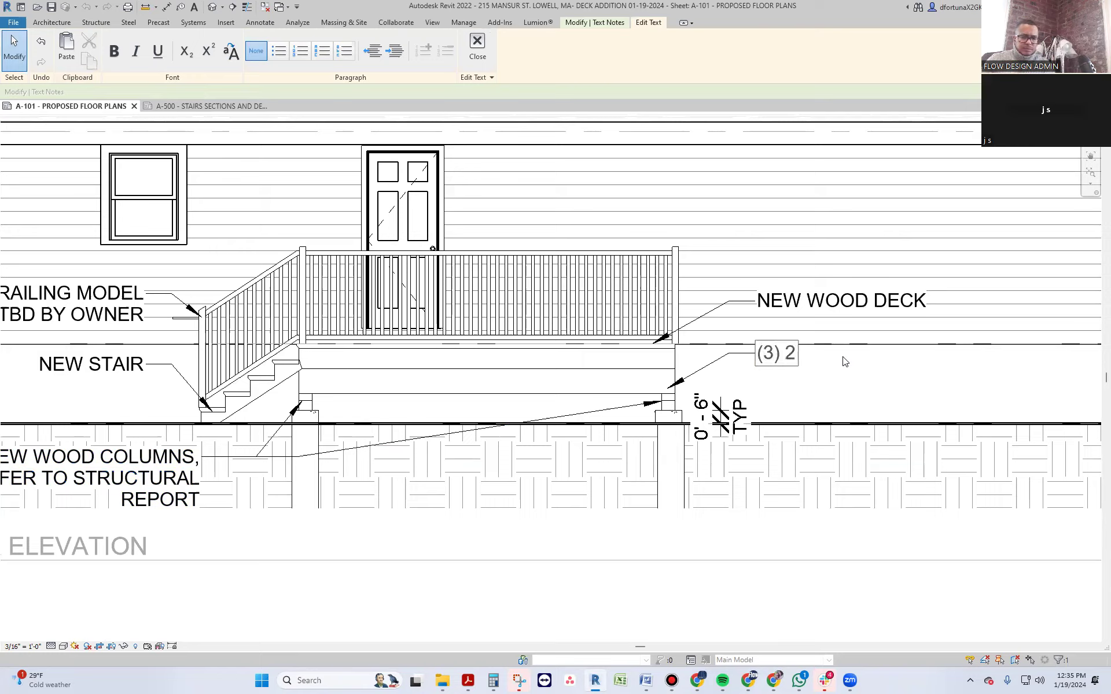
text((3) 2X12 BEAM)
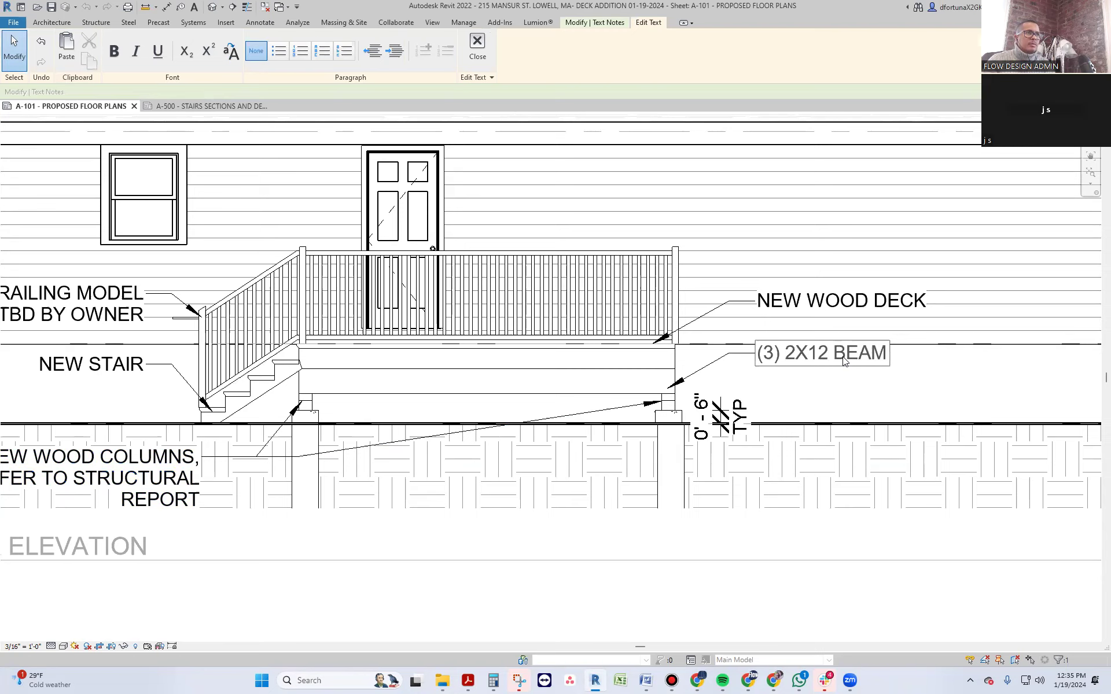
click(899, 392)
scroll(899, 391, down, 3)
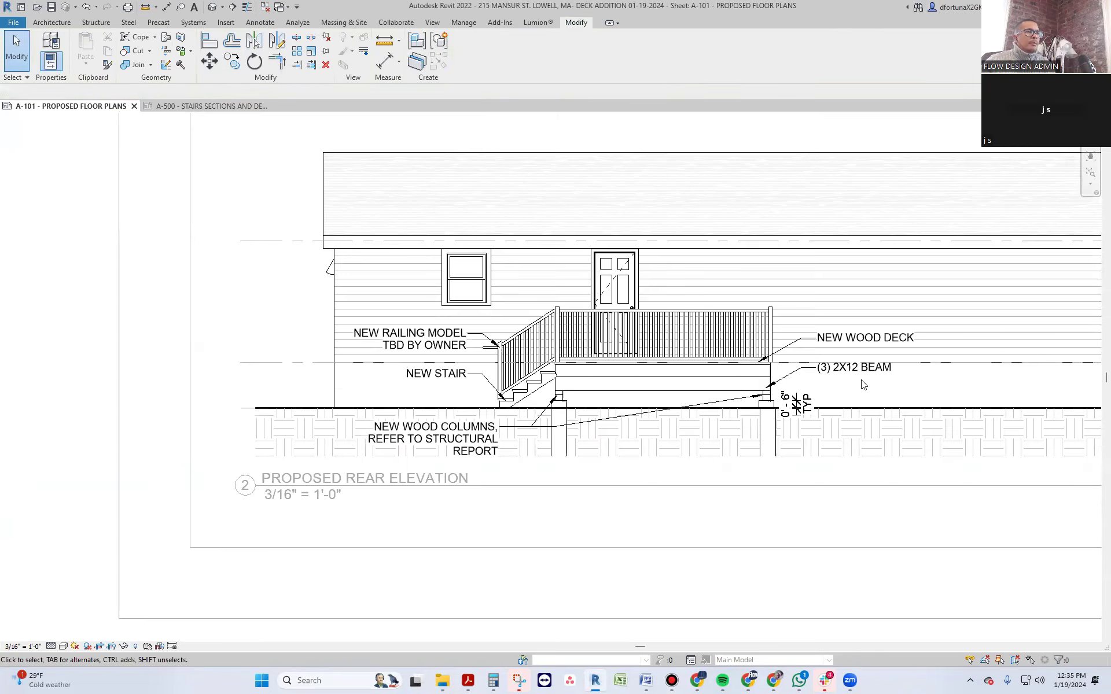
- Insert P.T. before the size in the beam note so it reads (3) P.T. 2X12 BEAM
scroll(864, 385, up, 3)
click(857, 362)
click(814, 363)
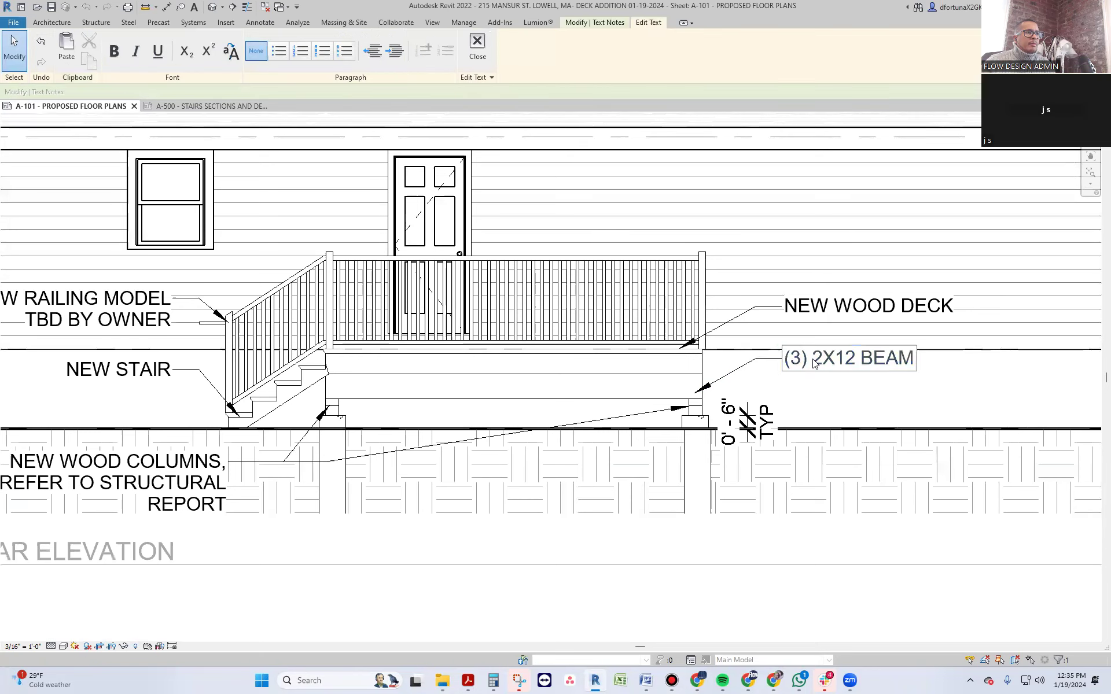
text(P.T.)
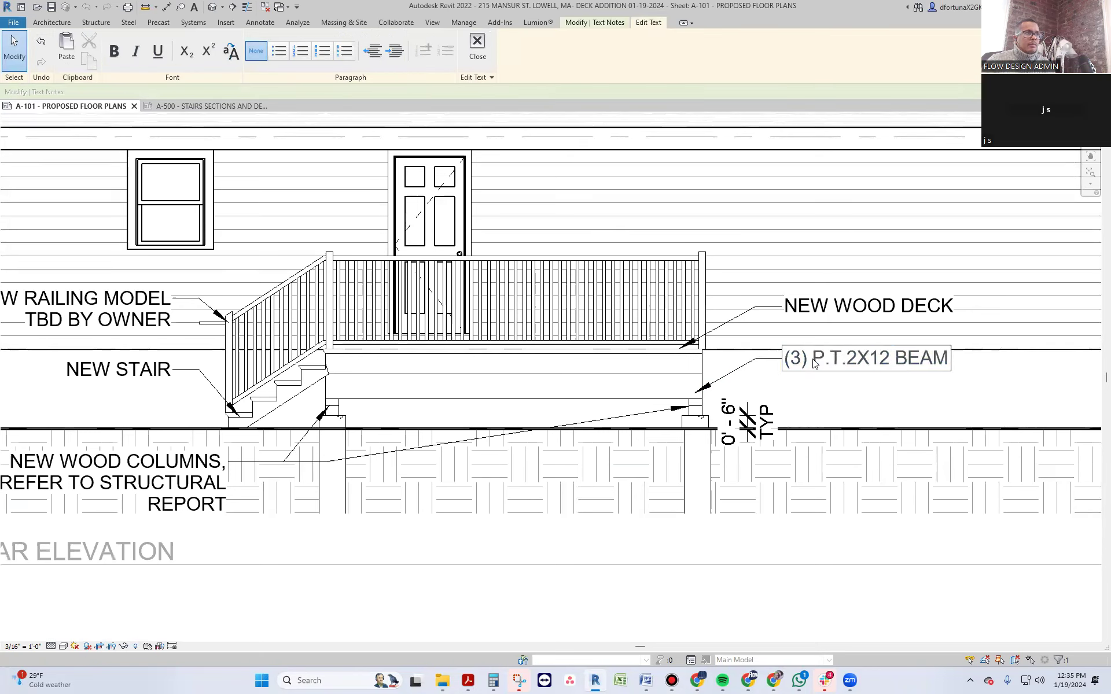
click(839, 393)
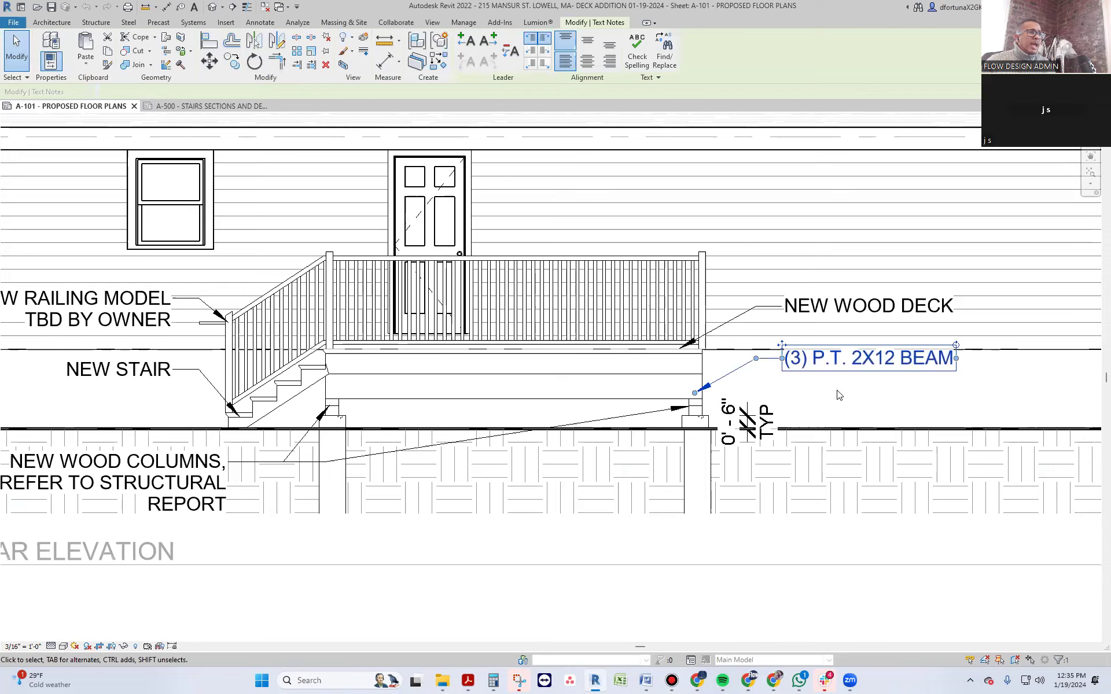
scroll(840, 396, down, 2)
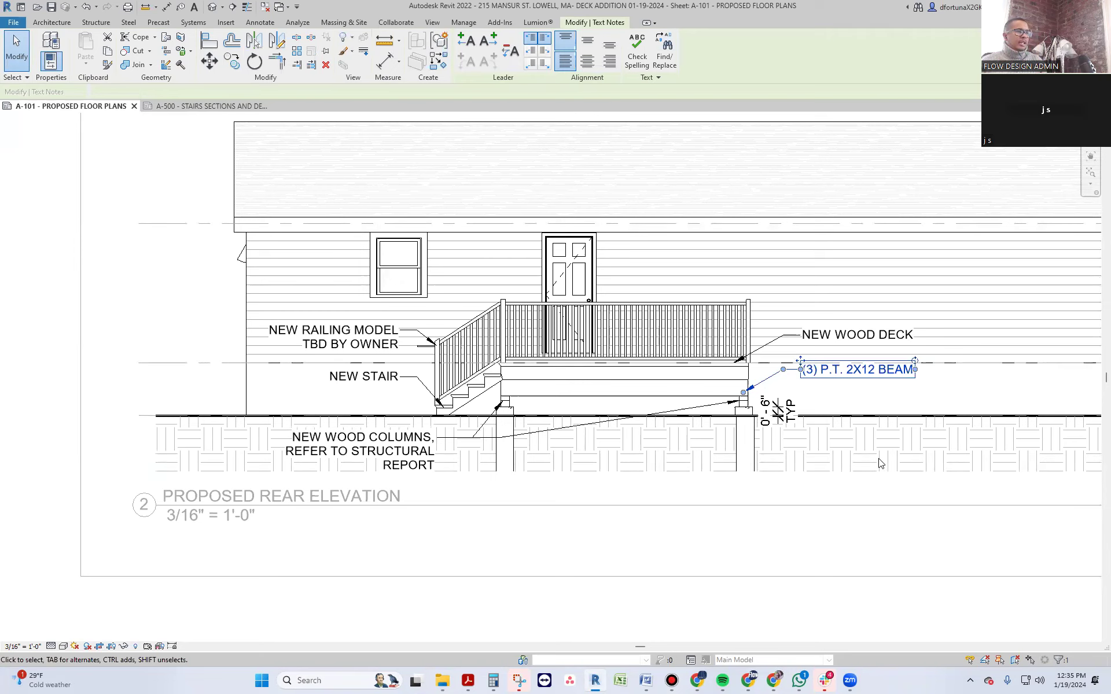
key(Escape)
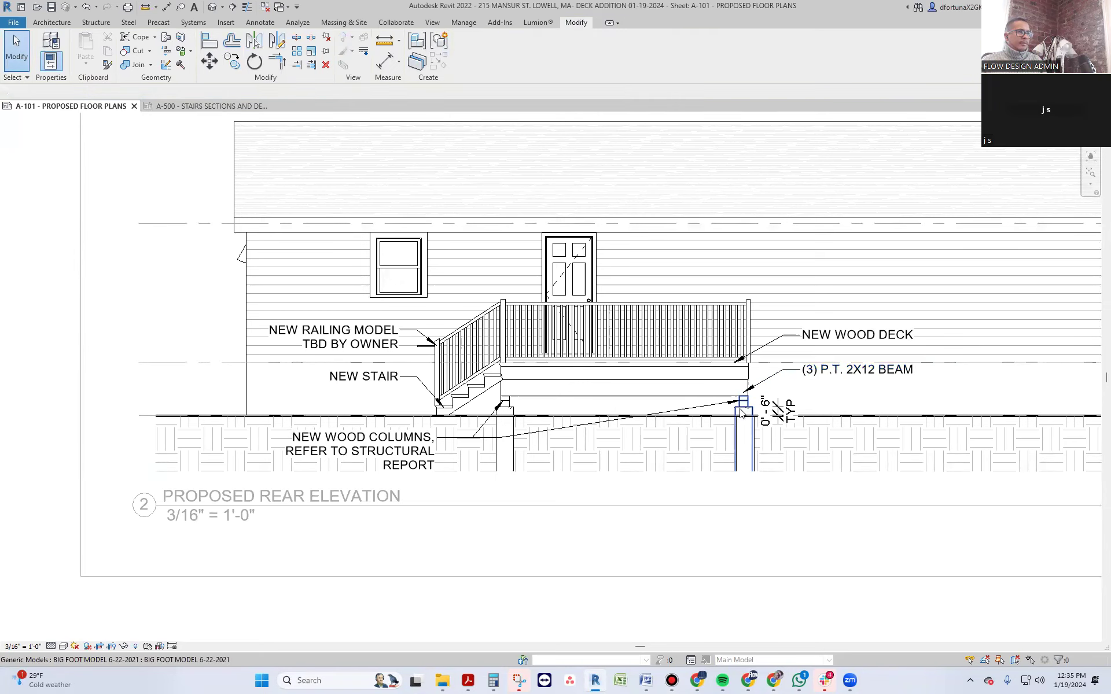
double_click(867, 370)
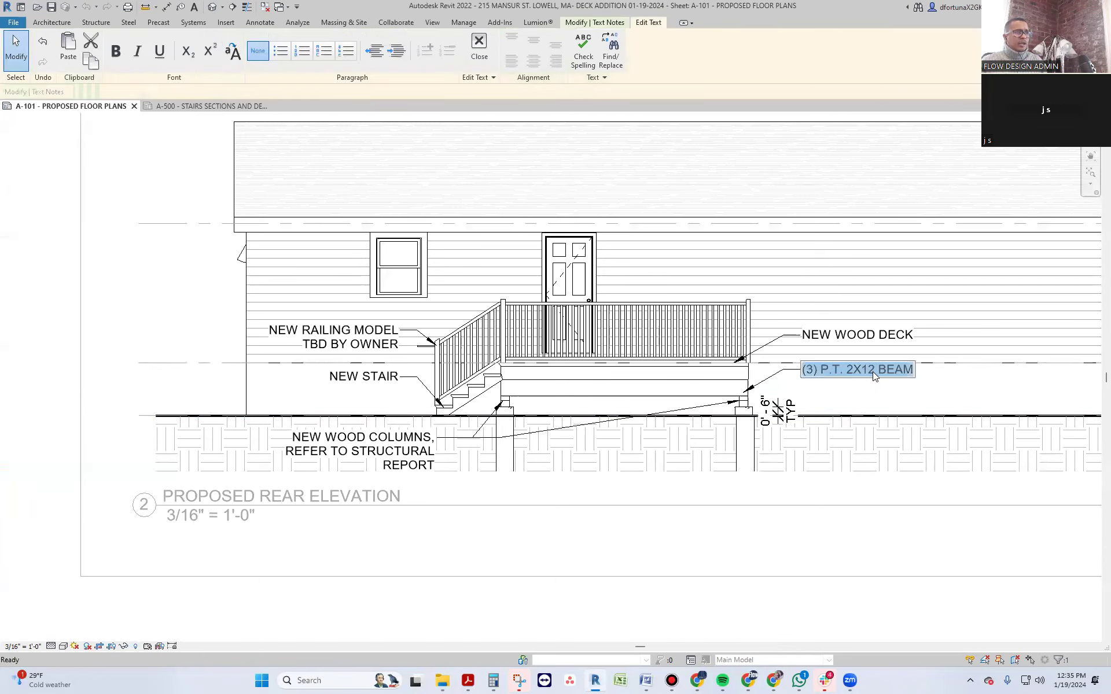
click(953, 386)
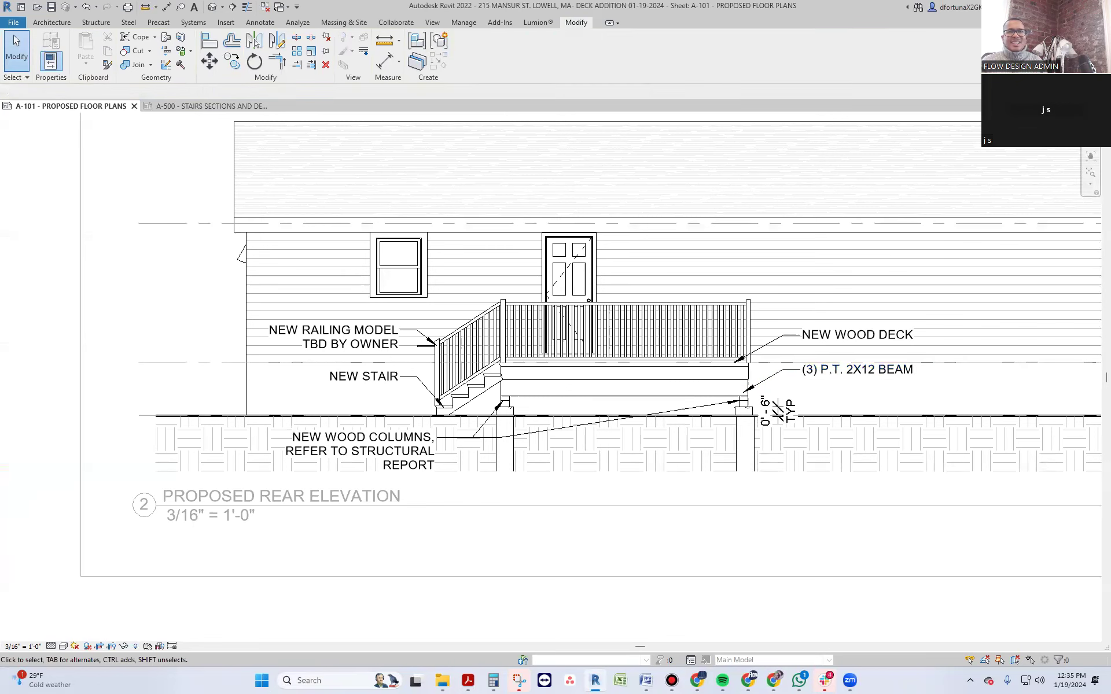
- On sheet A-500, insert P.T. in the horizontal band joist note of the deck framing plan so it reads 2X10 P.T. BAND JOIST
key(ctrl+Tab)
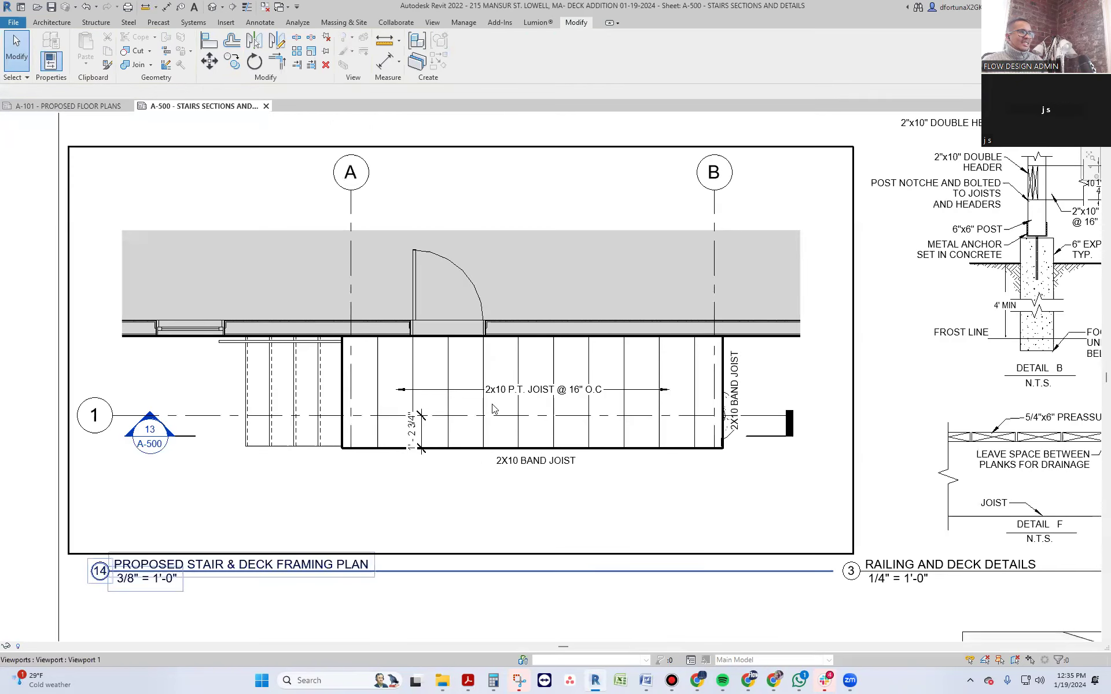
scroll(491, 403, up, 2)
double_click(541, 495)
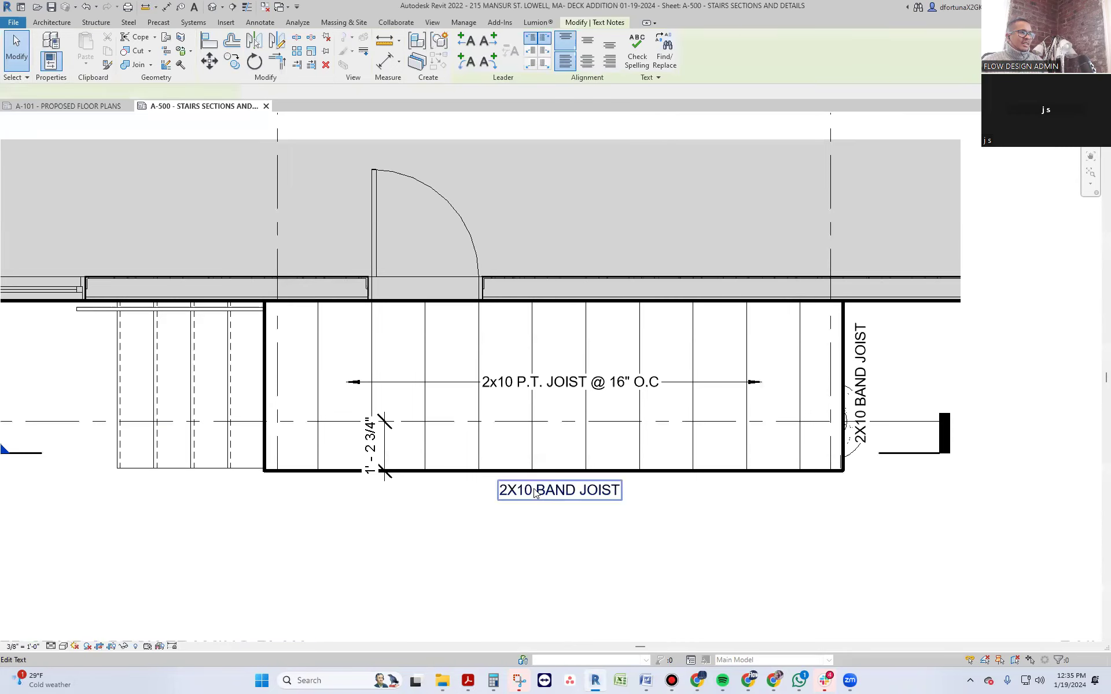
text(PT)
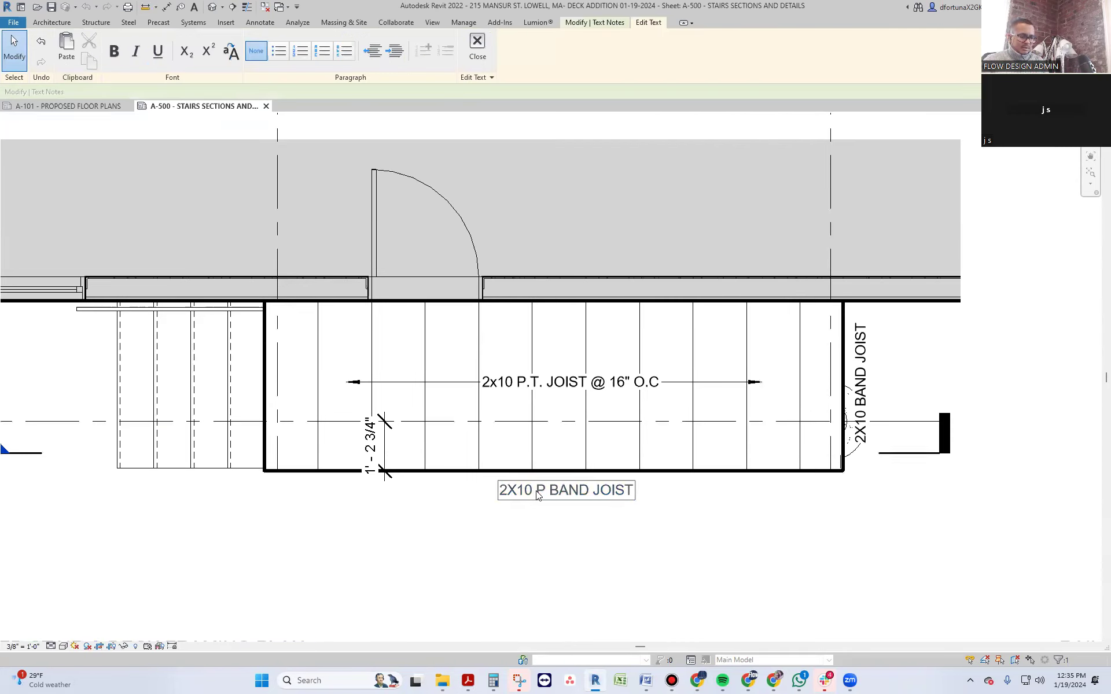
key(BackSpace)
text(.T.)
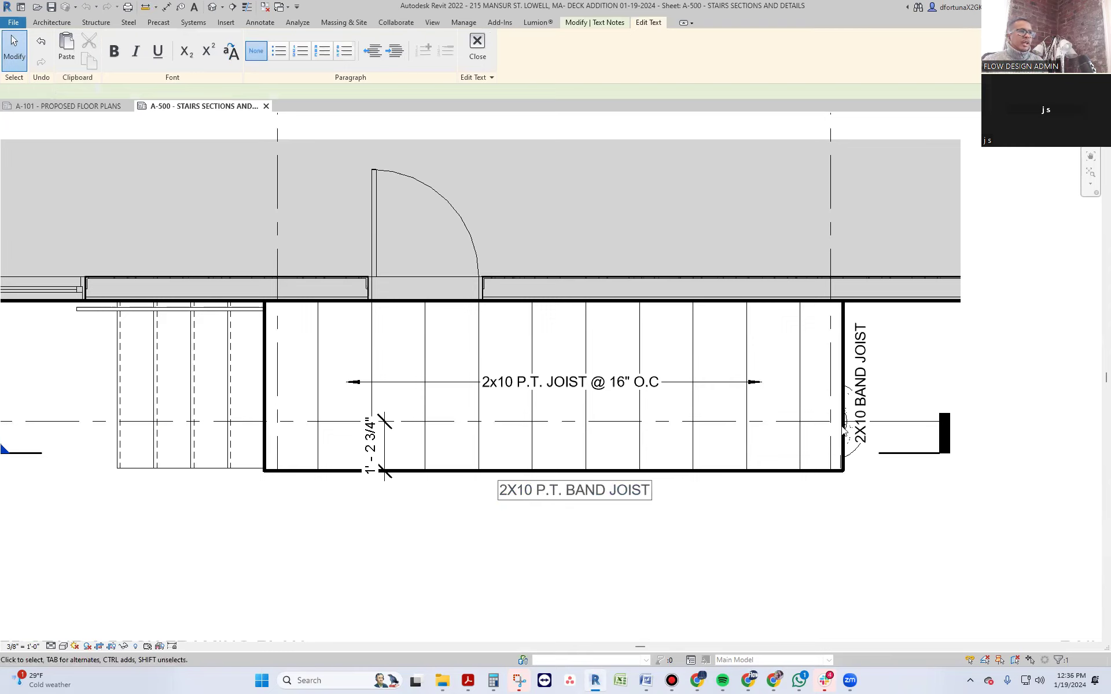
click(583, 540)
- Change the vertical band joist note beside the framing plan to 2X10 P.T. BAND JOIST
click(862, 442)
click(865, 417)
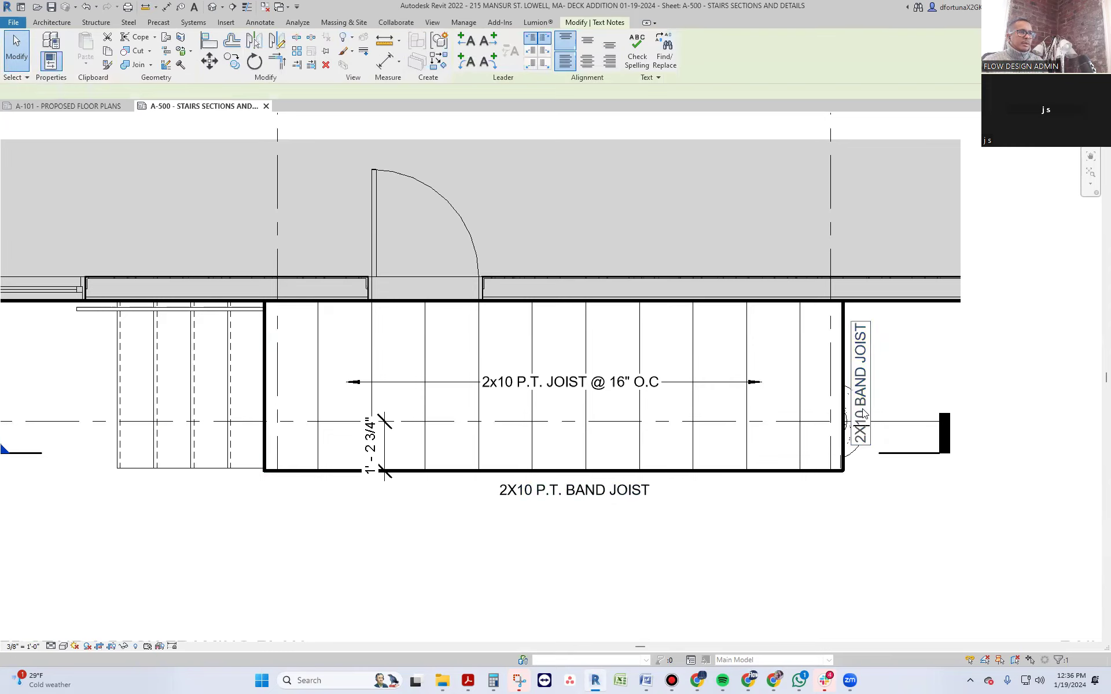
text(P.T.)
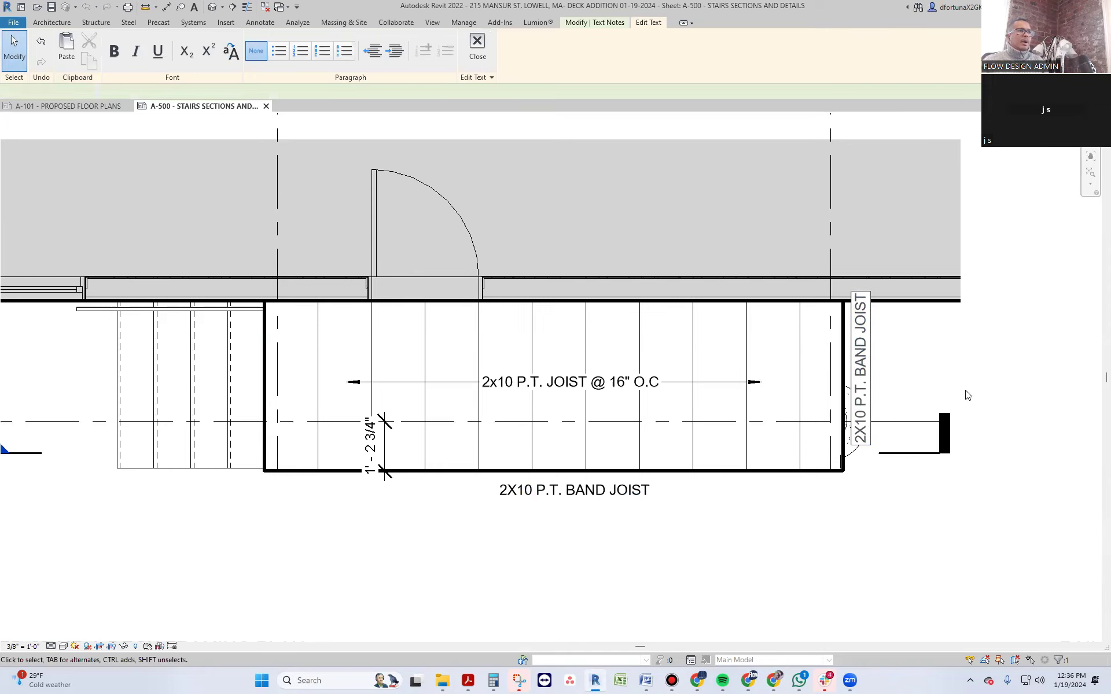
click(959, 428)
- Activate the Railing and Deck Details view on the sheet for editing at the Detail B post section
scroll(884, 441, down, 4)
click(790, 492)
middle_drag(790, 493, 610, 486)
scroll(987, 295, up, 3)
middle_drag(986, 295, 821, 411)
scroll(820, 411, up, 5)
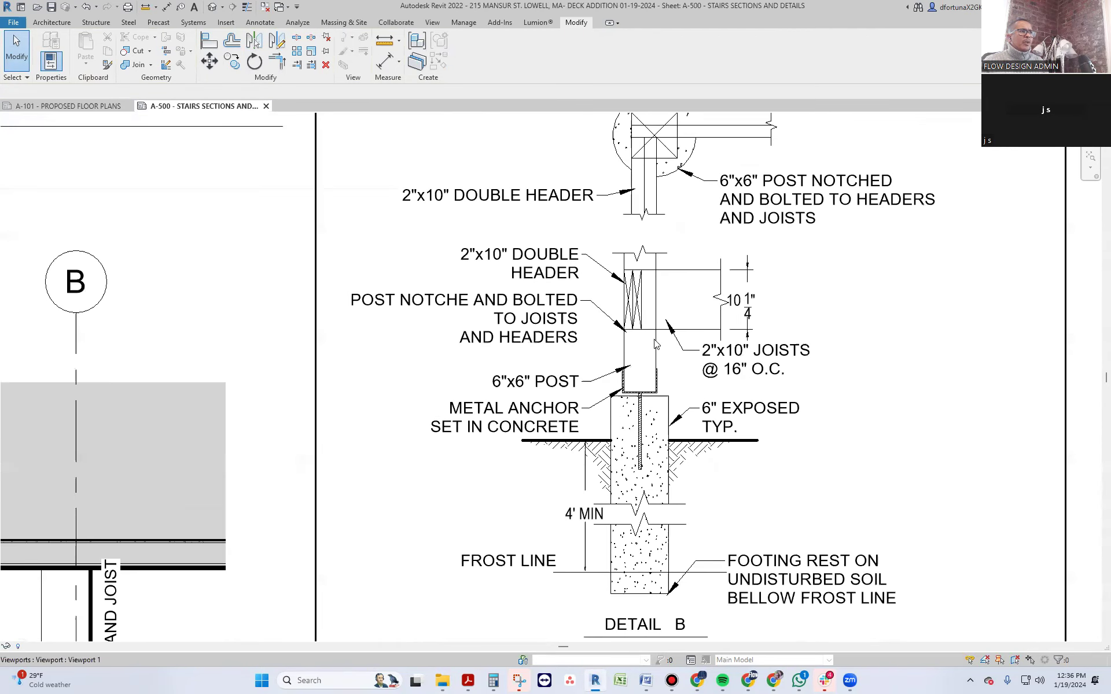
scroll(655, 343, up, 2)
scroll(643, 306, up, 1)
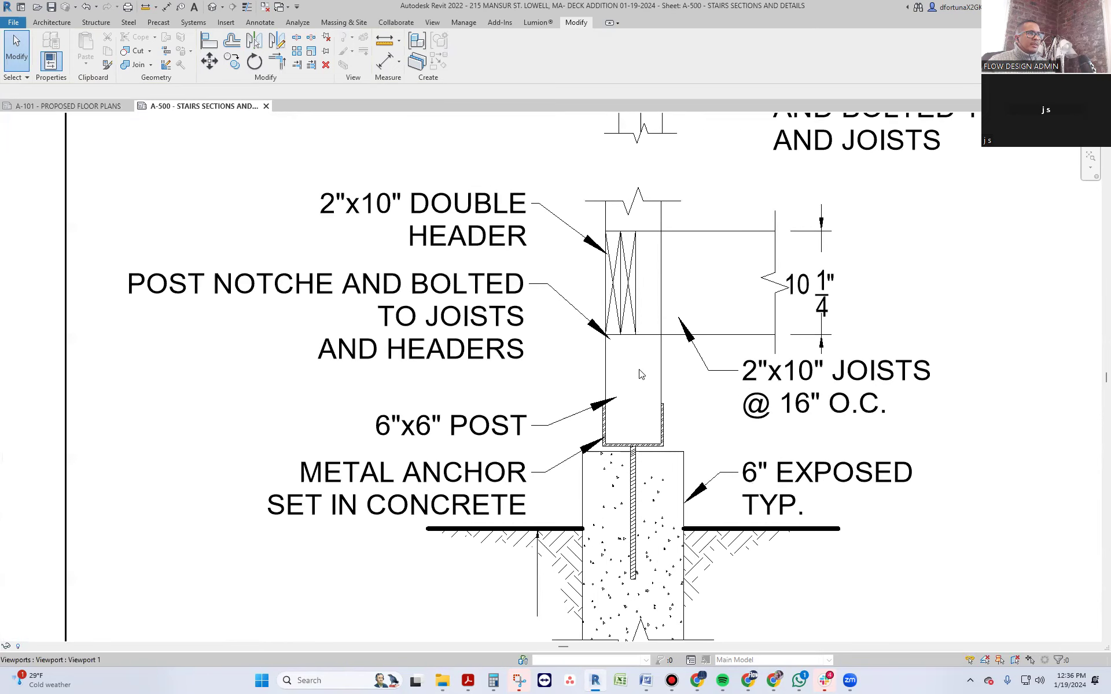
scroll(641, 375, down, 2)
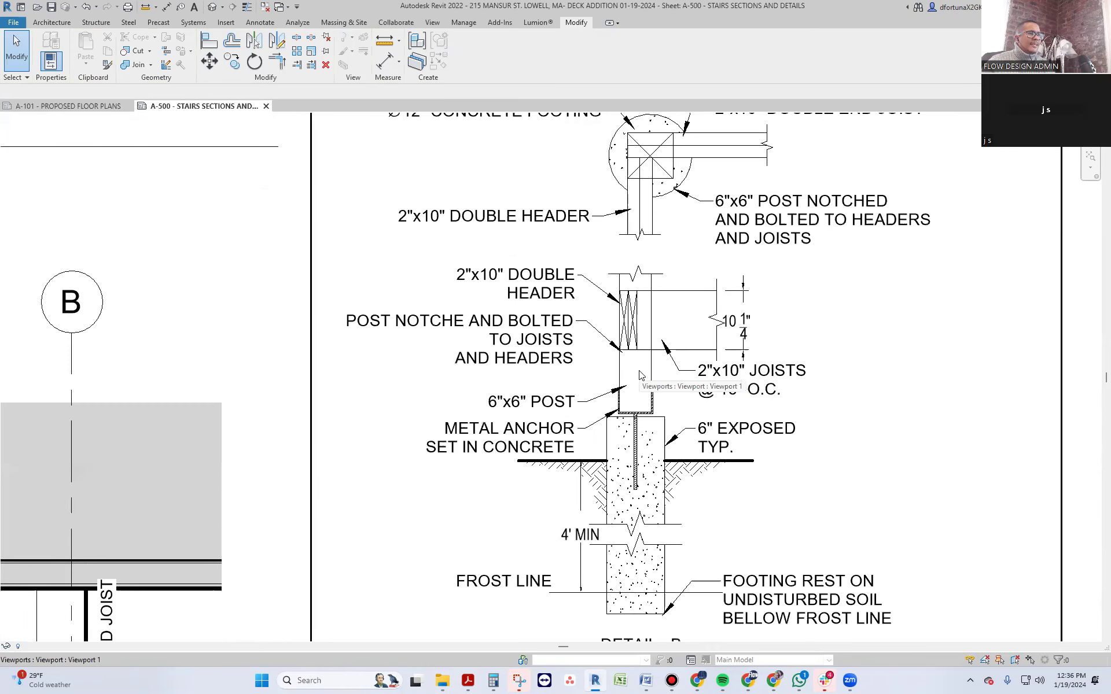
double_click(694, 331)
- Copy the inner header ply in the Detail B section against its inner face to form a third ply
scroll(640, 320, up, 2)
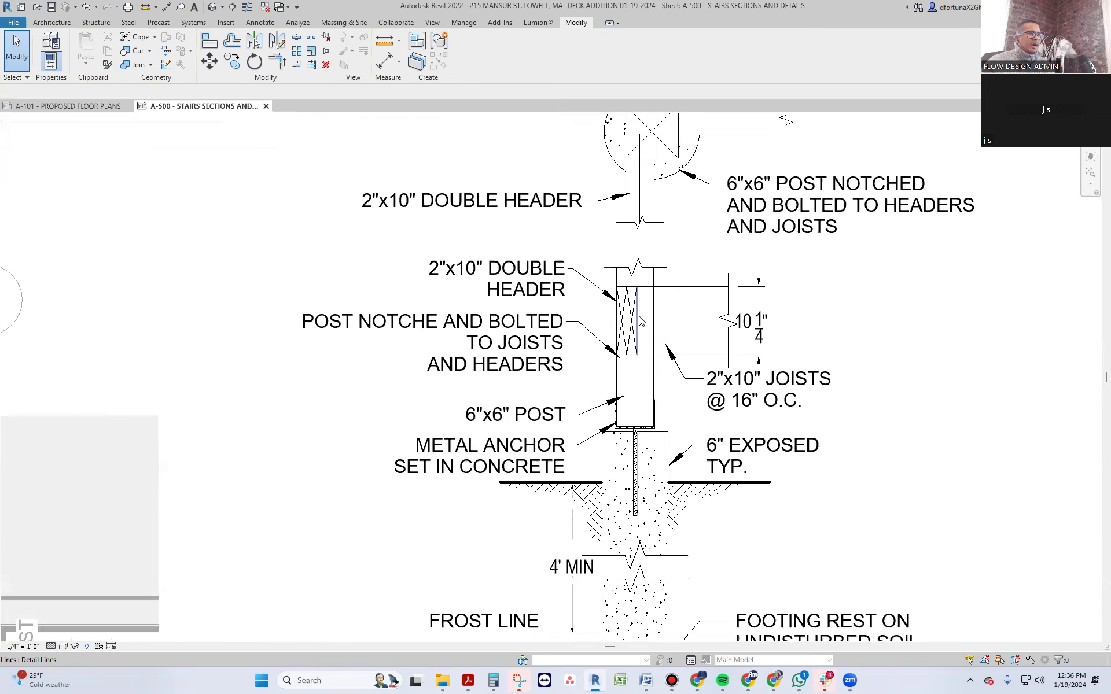
scroll(631, 307, up, 2)
drag(603, 227, 664, 458)
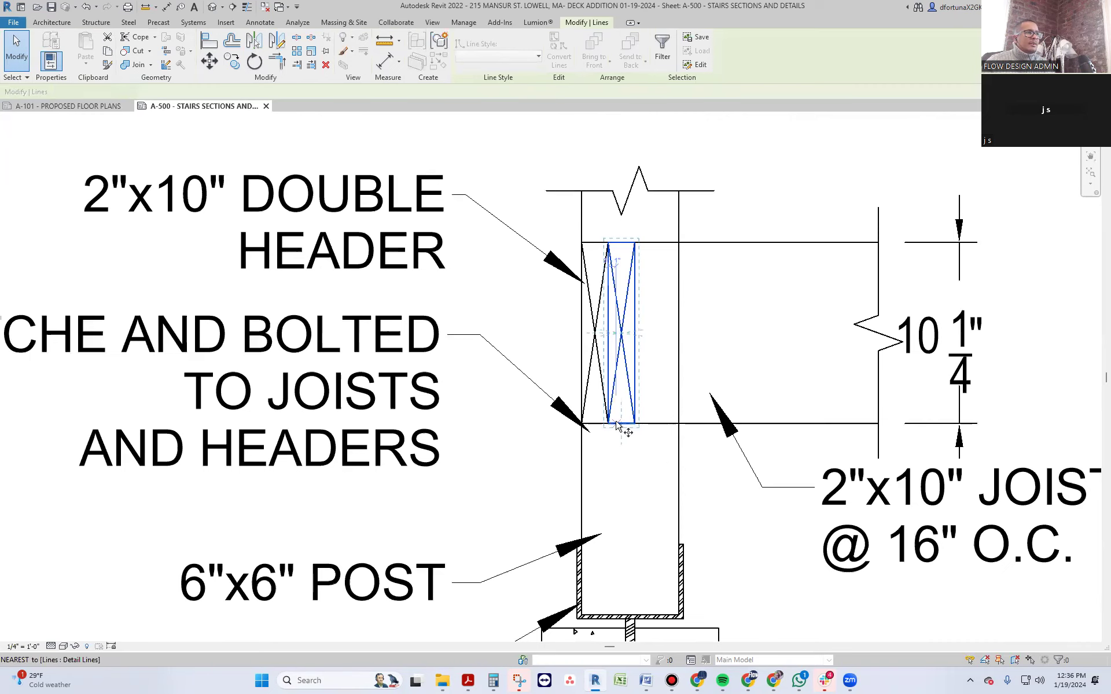
key(c)
key(o)
click(608, 423)
click(635, 424)
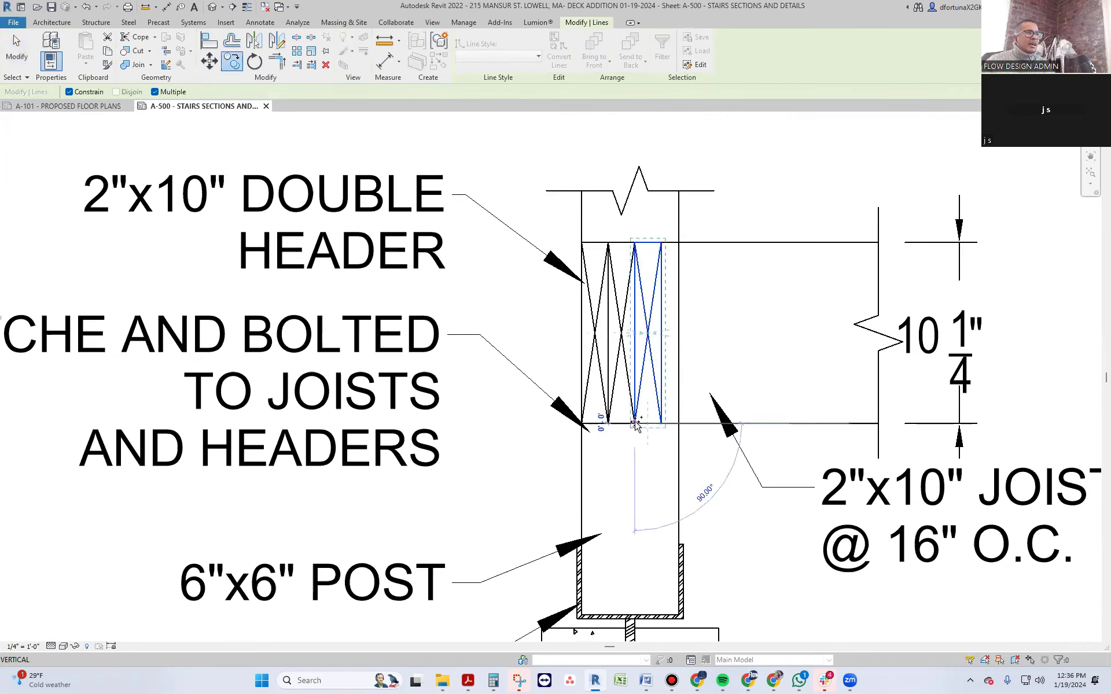
key(Escape)
key(Escape)
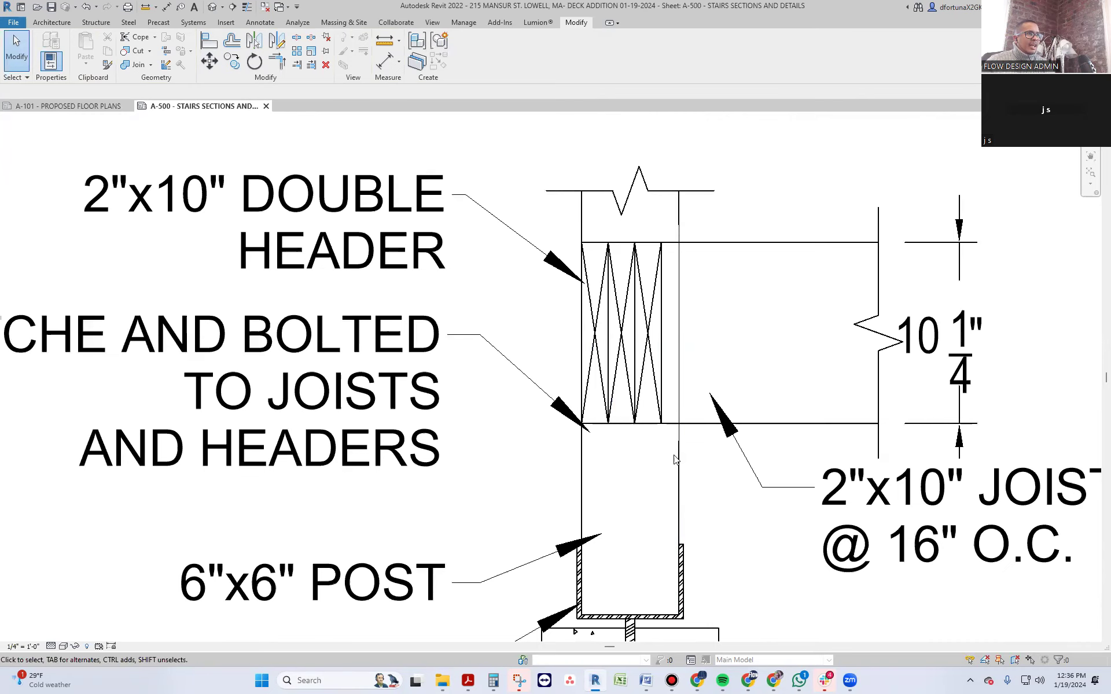
- Try to move Detail B's header plies, post and footing, together with the surrounding lower notes, 1.5' horizontally toward the joists
scroll(620, 453, down, 3)
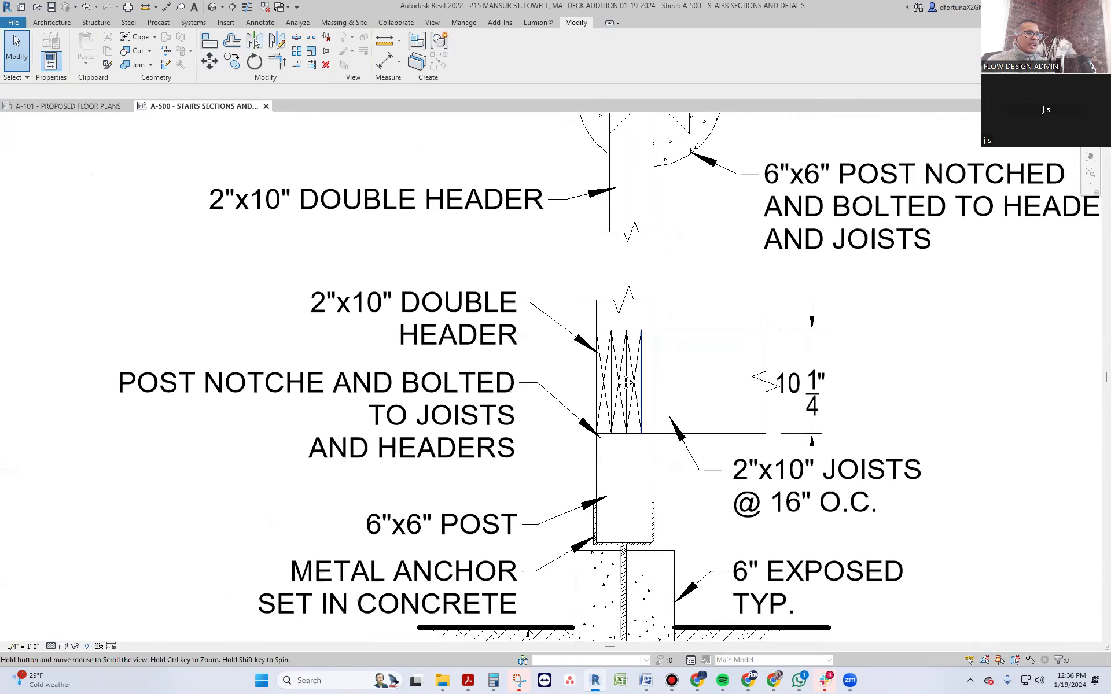
middle_drag(665, 382, 605, 335)
click(605, 373)
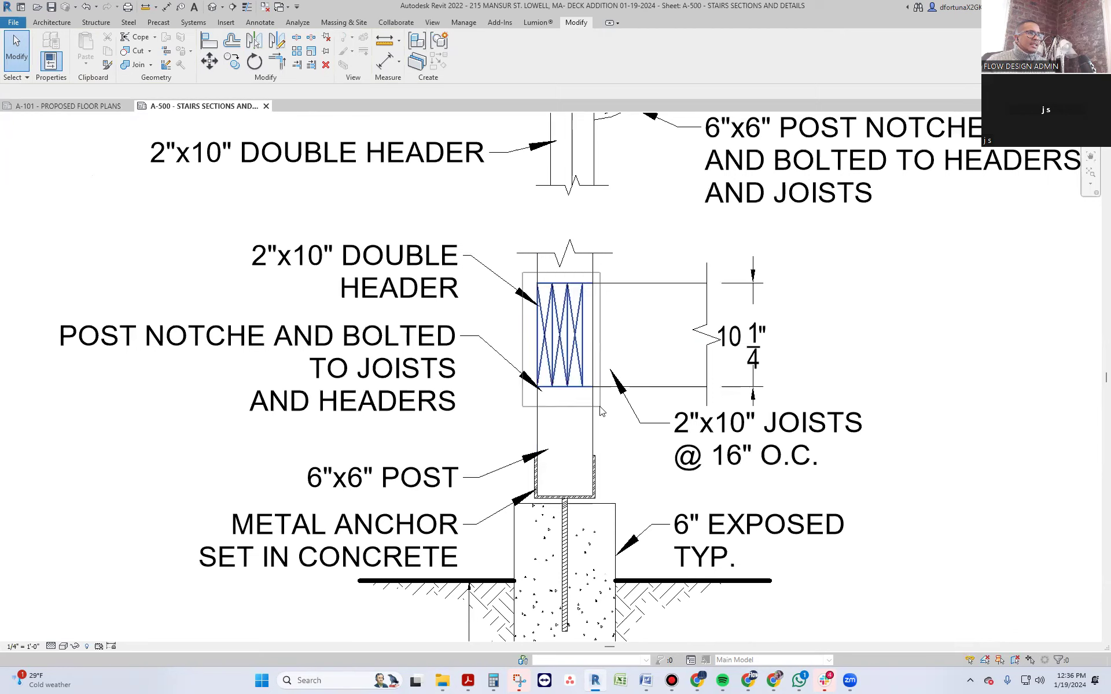
key(u)
key(g)
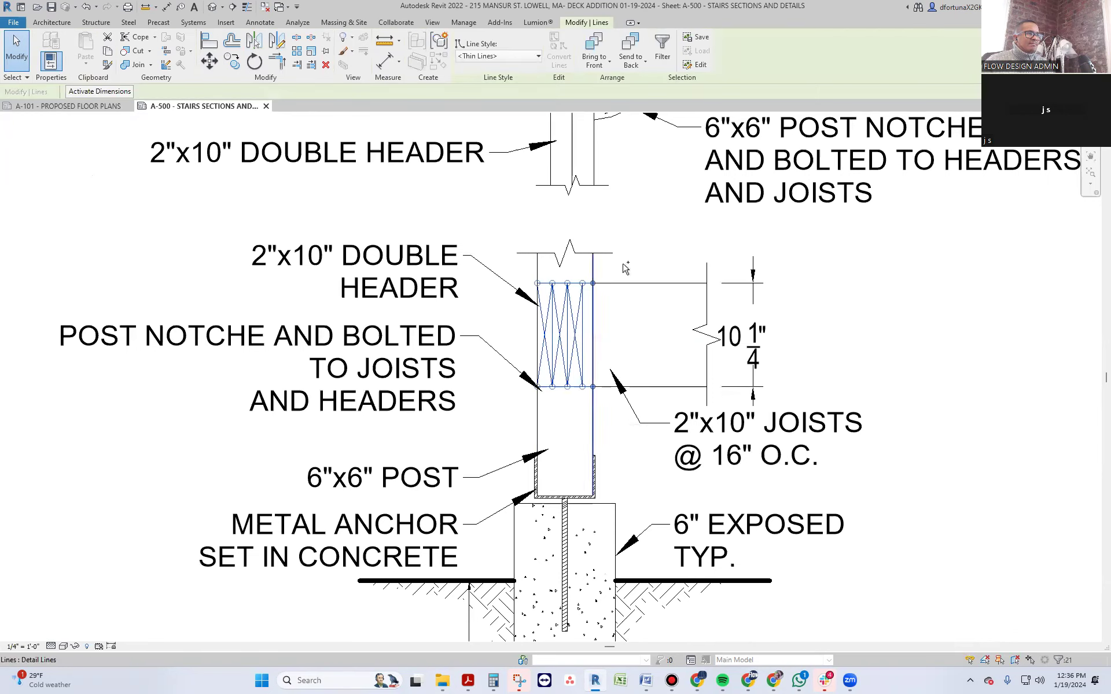
ctrl+click(538, 419)
scroll(538, 420, down, 3)
scroll(350, 428, down, 2)
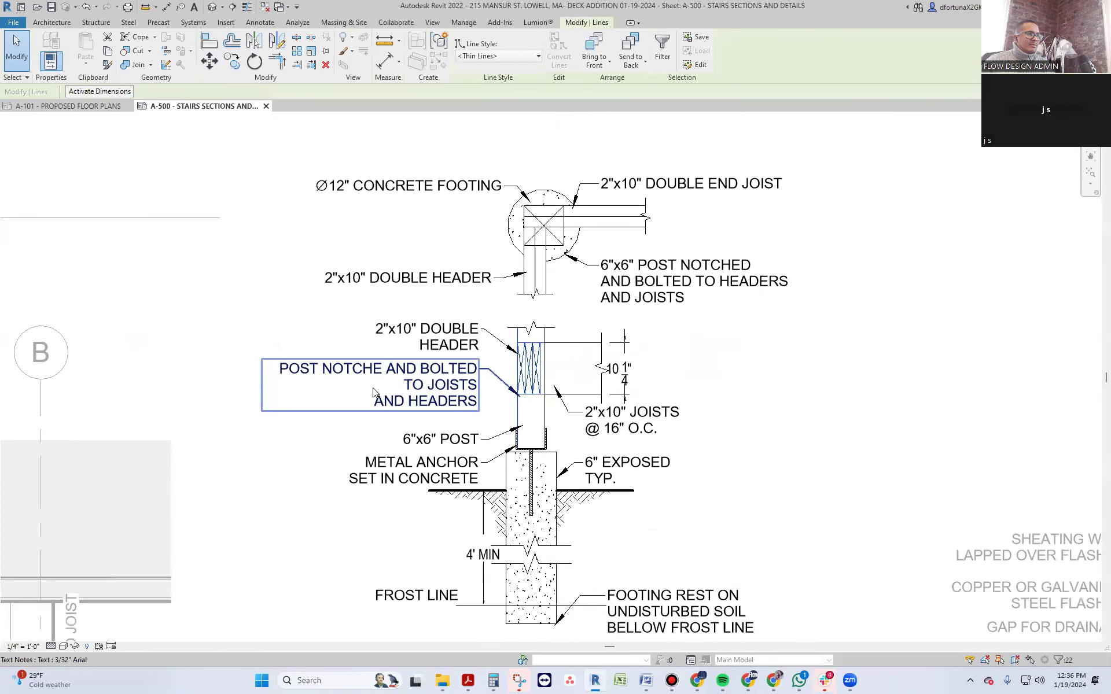
mouse_move(346, 415)
mouse_down()
mouse_move(544, 551)
mouse_move(584, 553)
mouse_move(652, 616)
mouse_move(673, 615)
mouse_up()
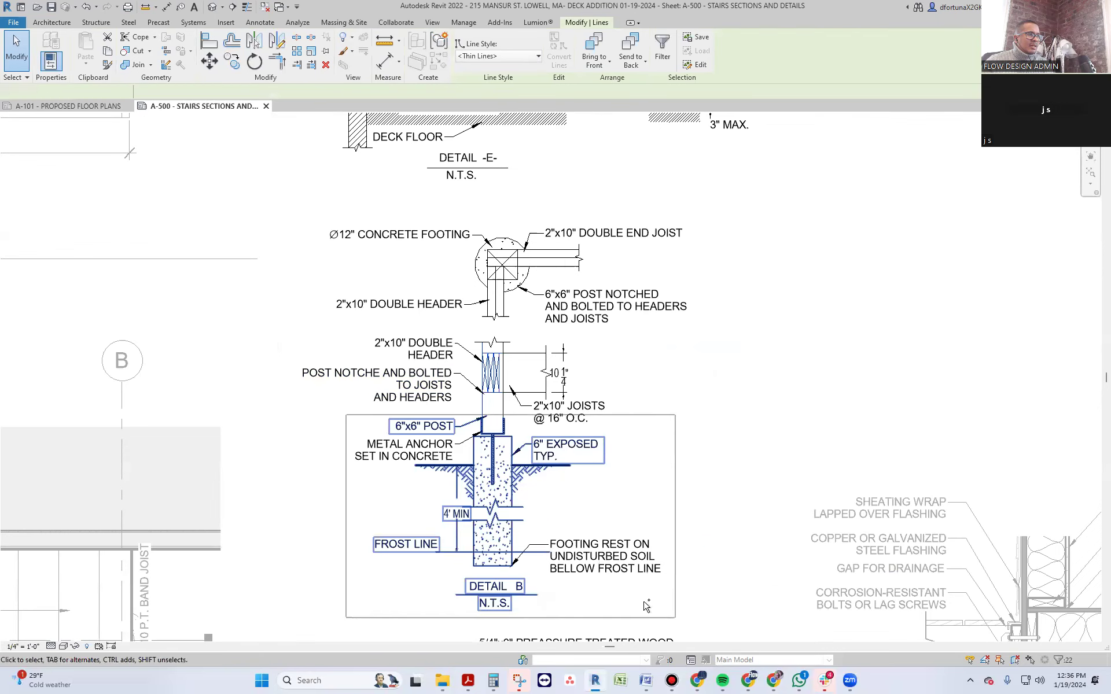
scroll(499, 435, up, 2)
scroll(502, 440, up, 2)
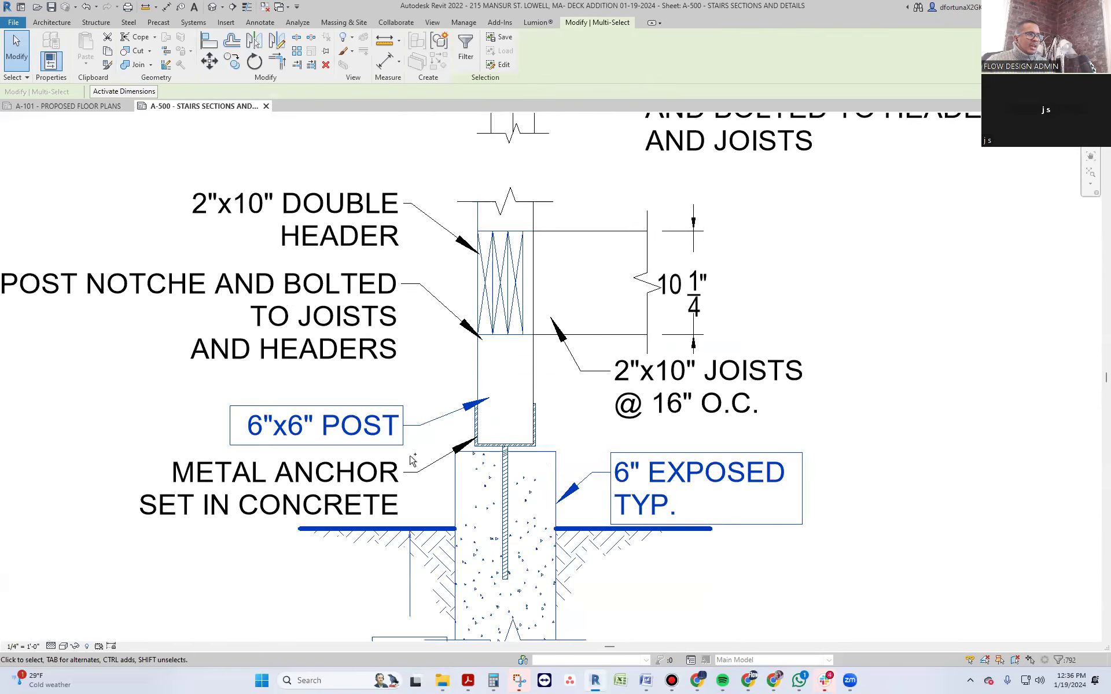
ctrl+click(416, 471)
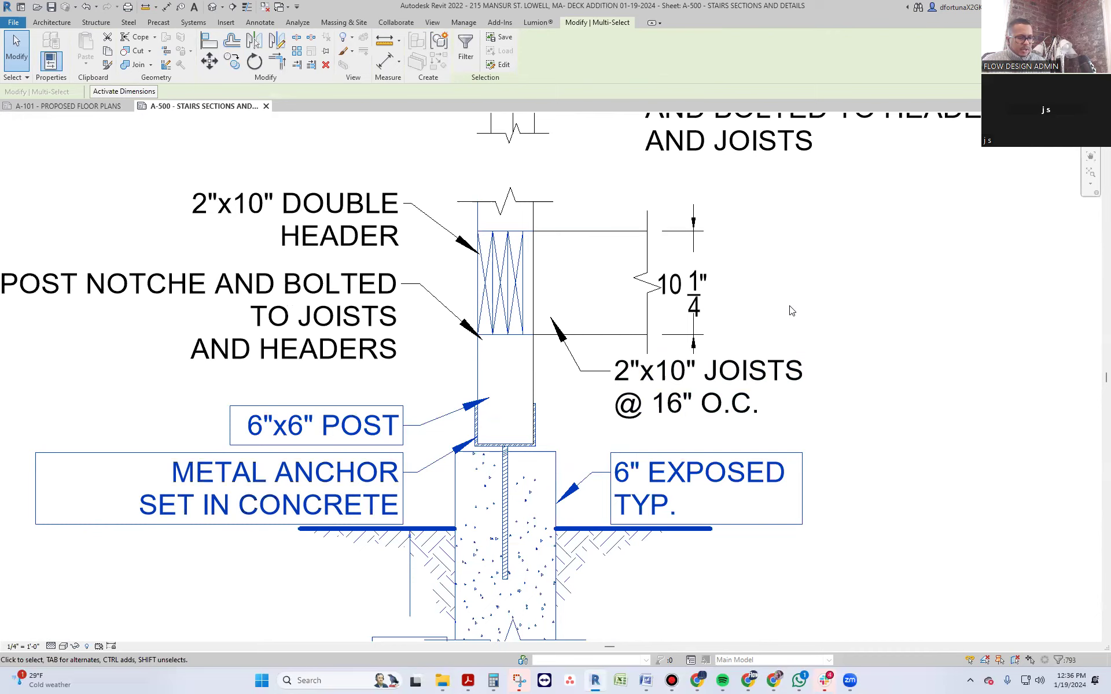
key(m)
key(v)
click(477, 231)
text(1.)
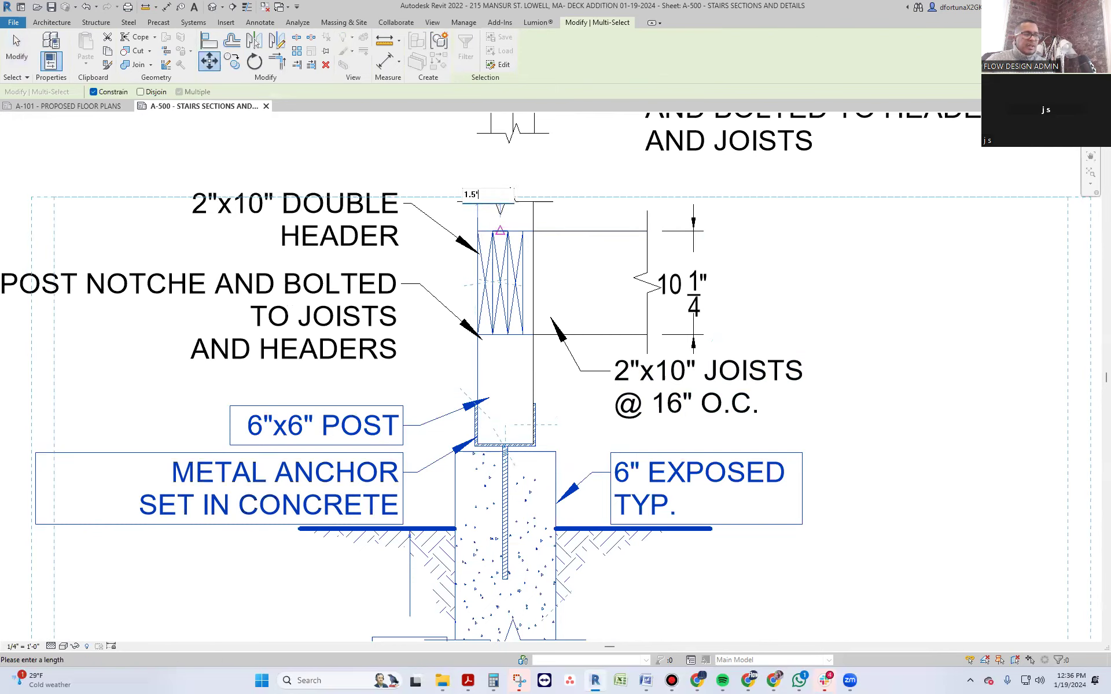
text(5)
key(Return)
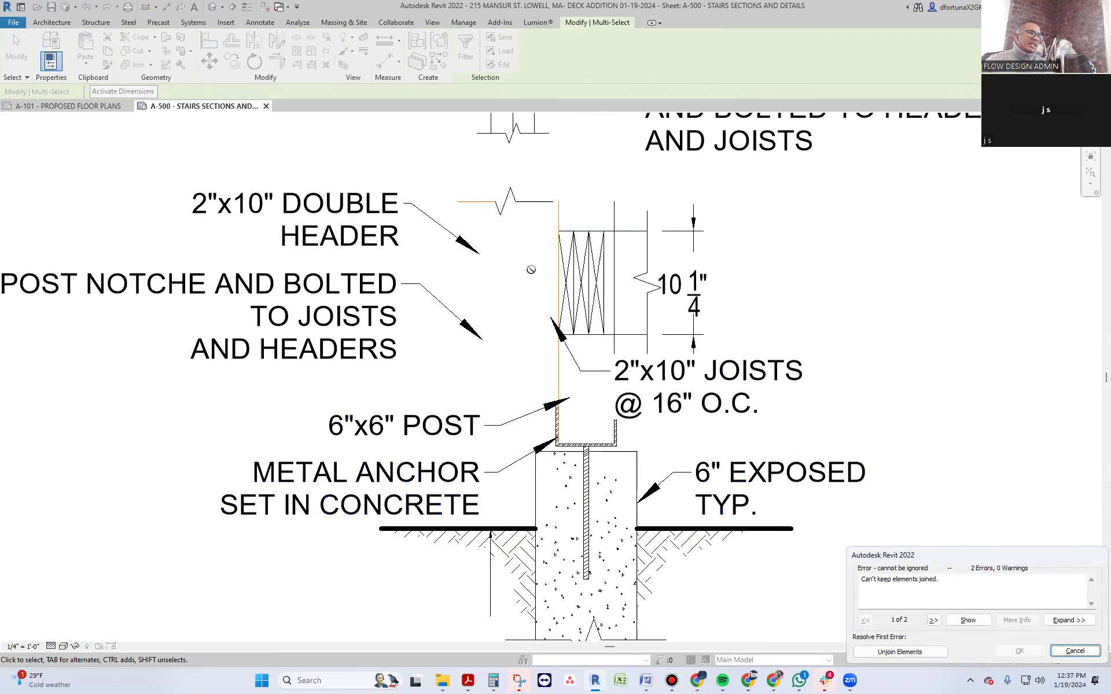
key(Escape)
- Try to move Detail B's three header plies and their two notes down by one header depth, below the joist
scroll(694, 388, down, 3)
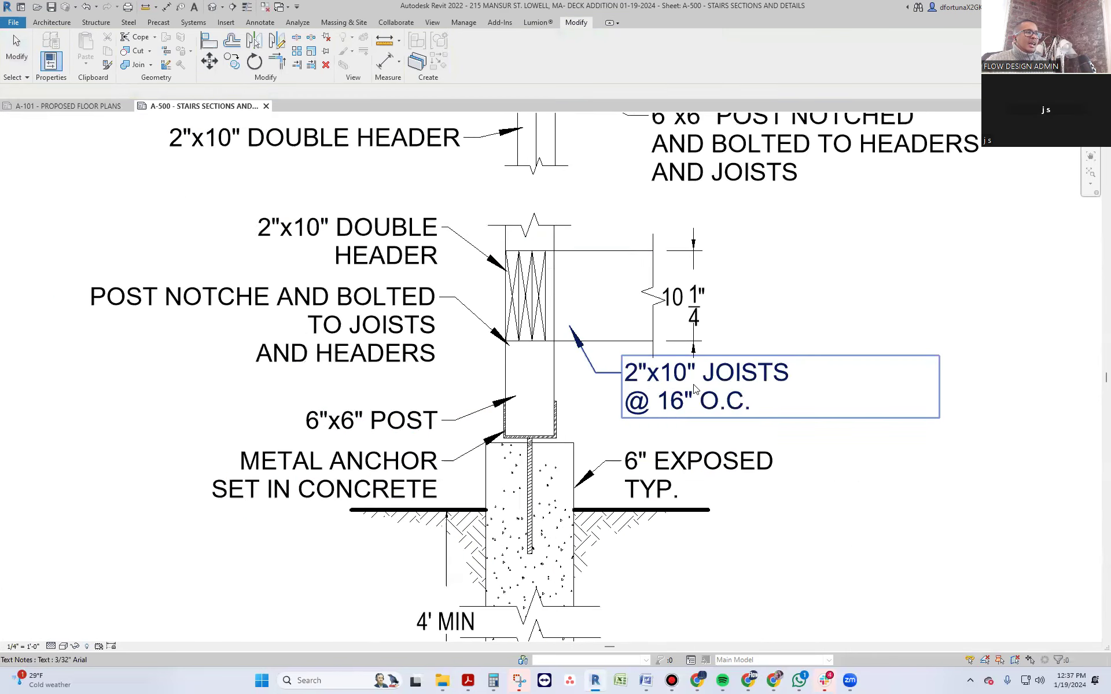
scroll(695, 389, down, 2)
scroll(694, 389, down, 2)
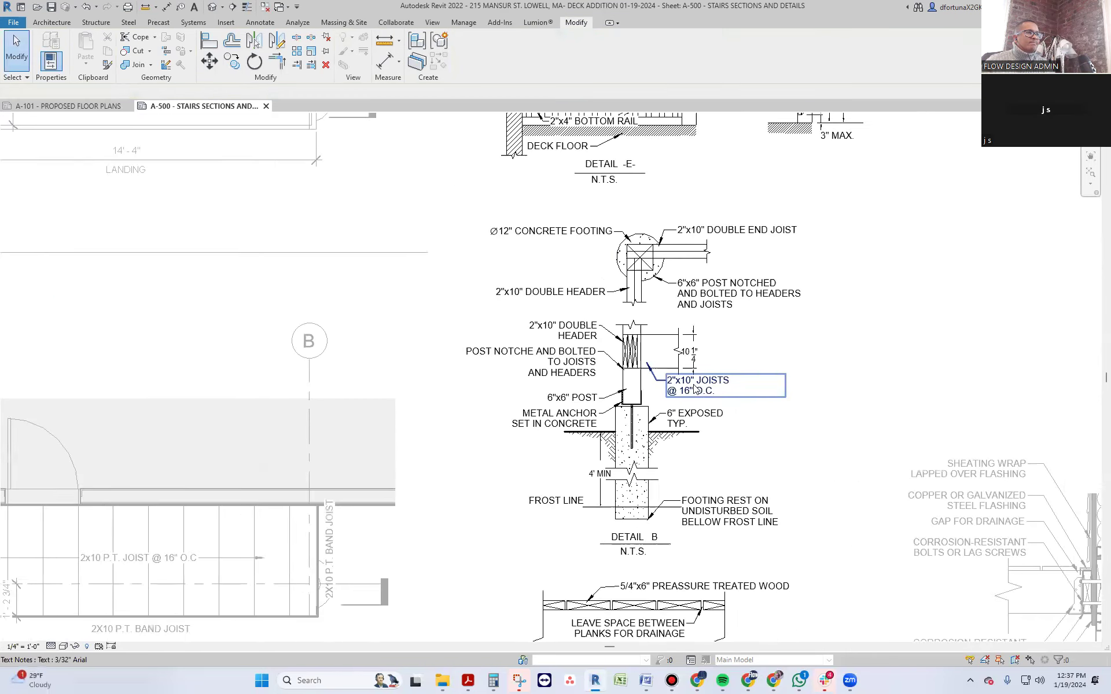
scroll(689, 388, up, 4)
scroll(674, 375, up, 3)
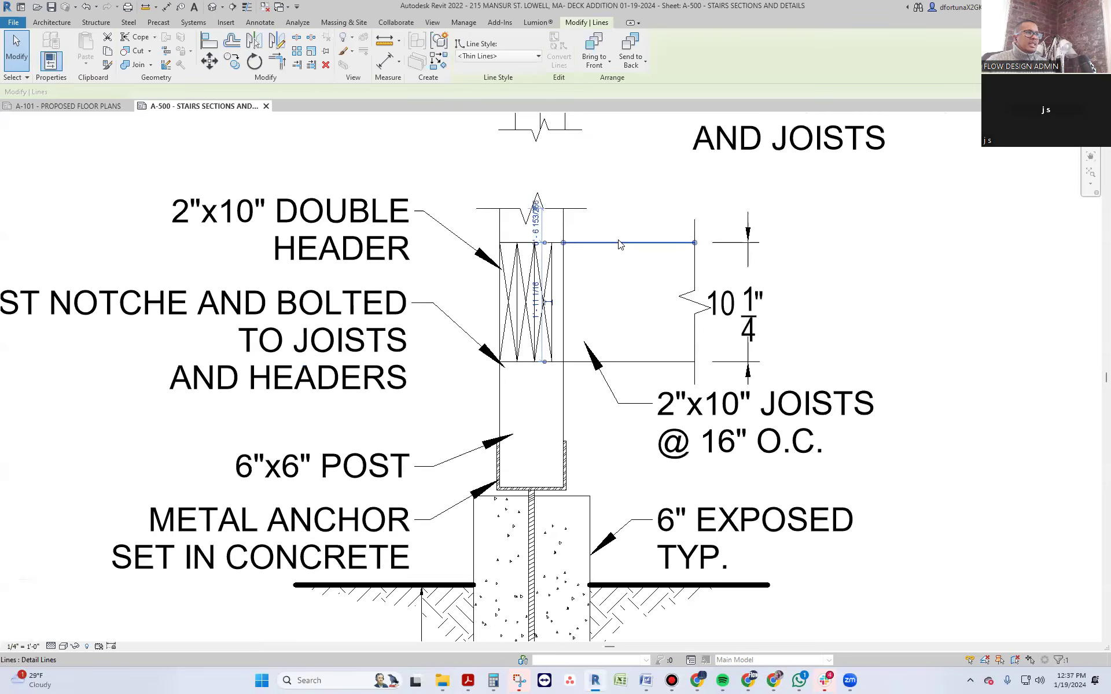
scroll(613, 260, down, 2)
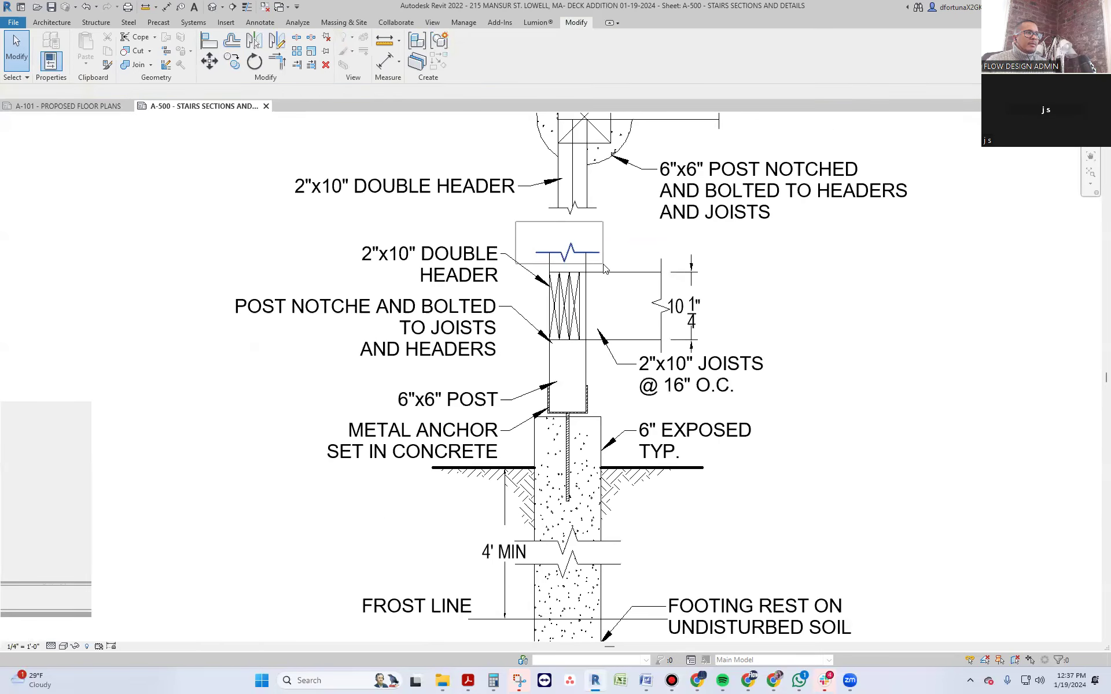
scroll(560, 286, up, 2)
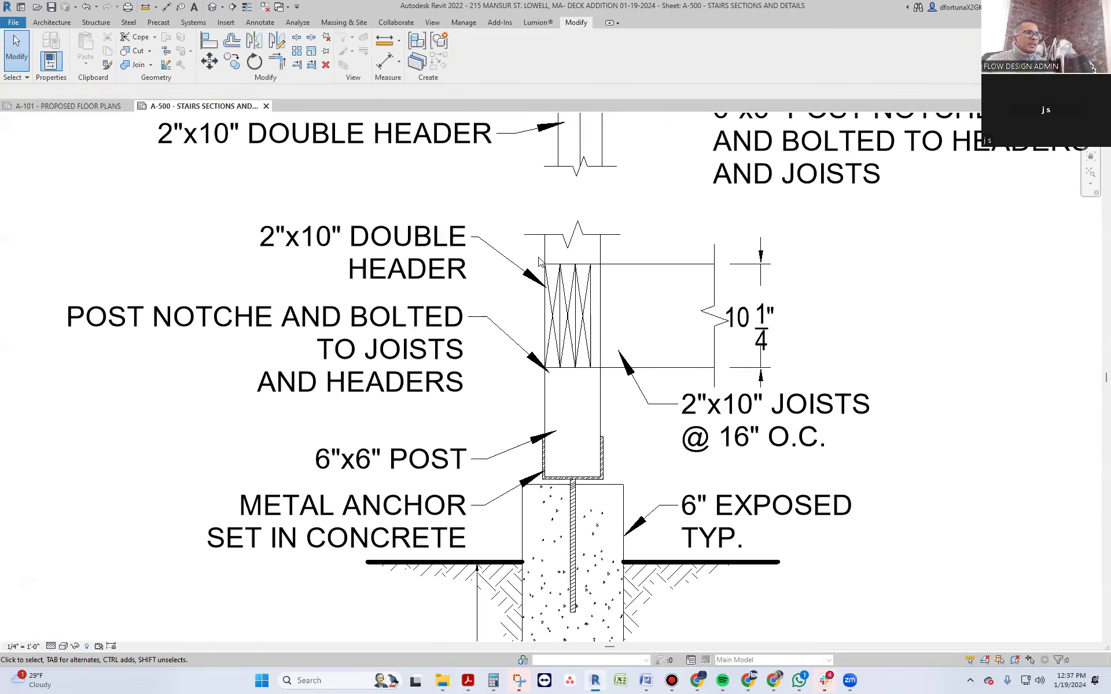
drag(574, 304, 597, 386)
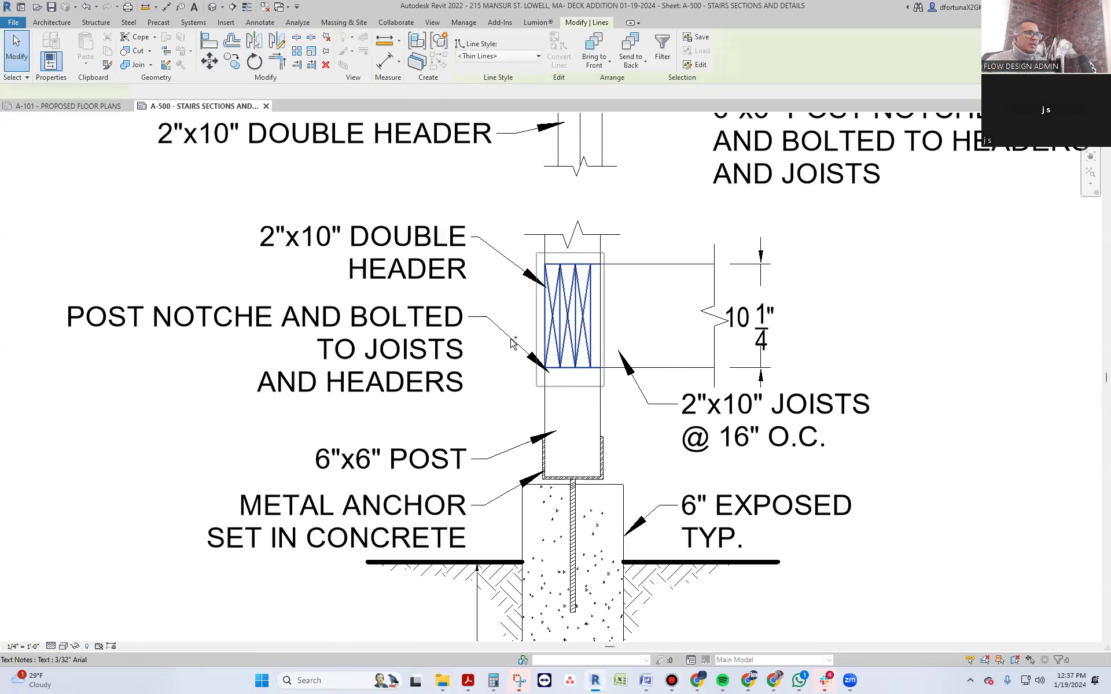
ctrl+click(514, 343)
ctrl+click(418, 229)
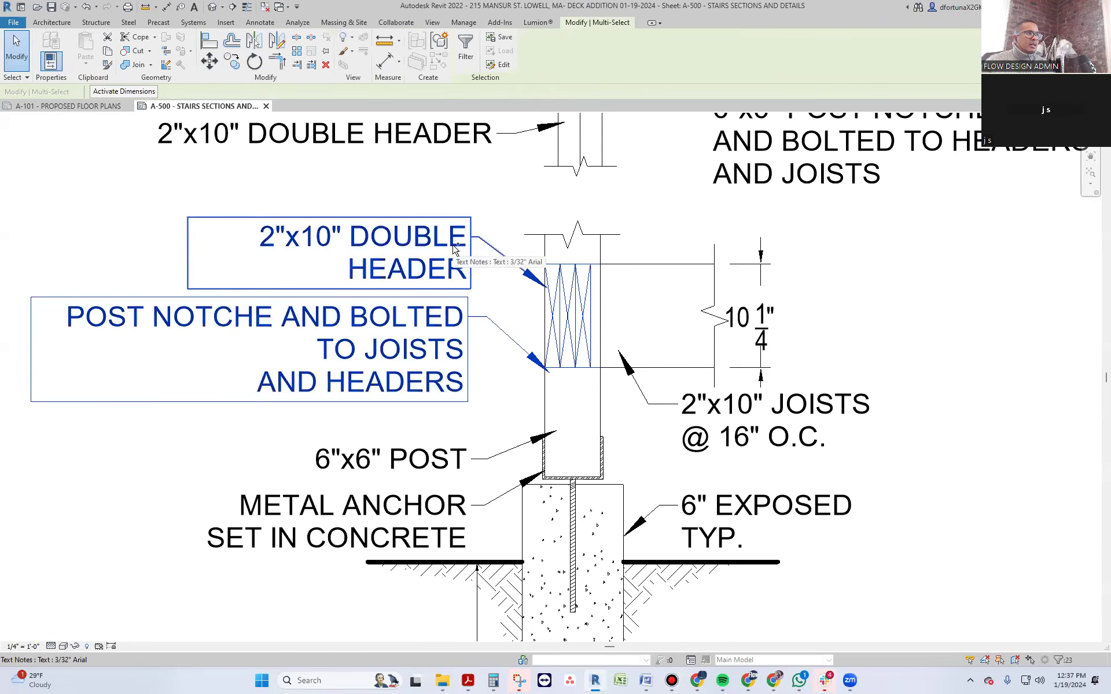
key(m)
key(v)
click(591, 264)
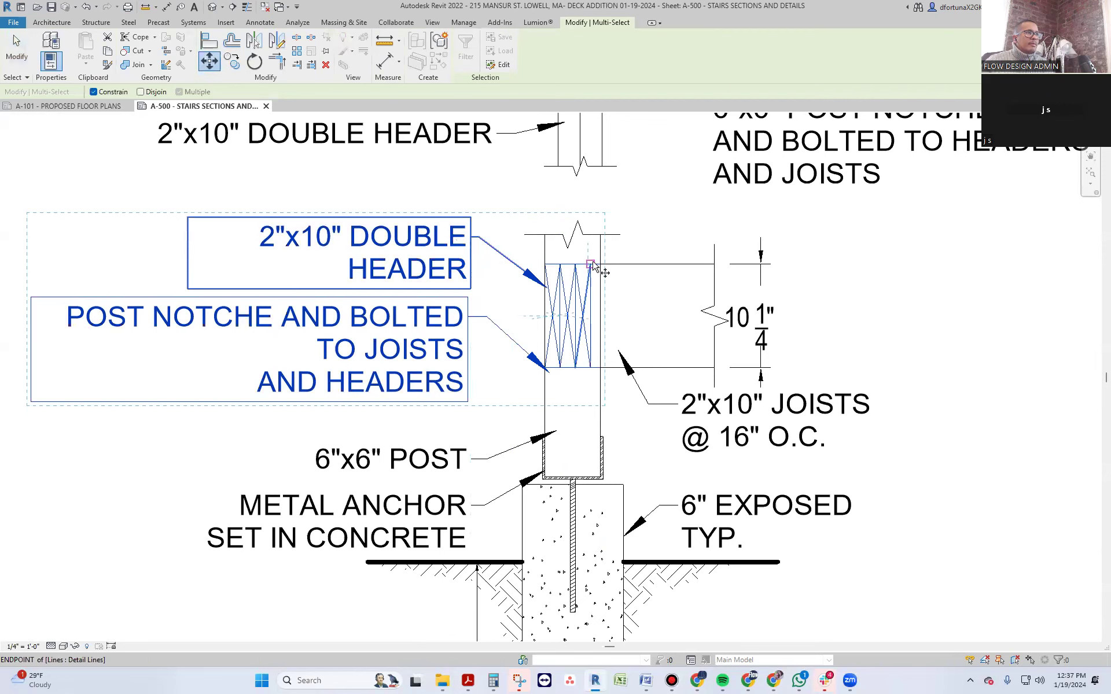
click(590, 371)
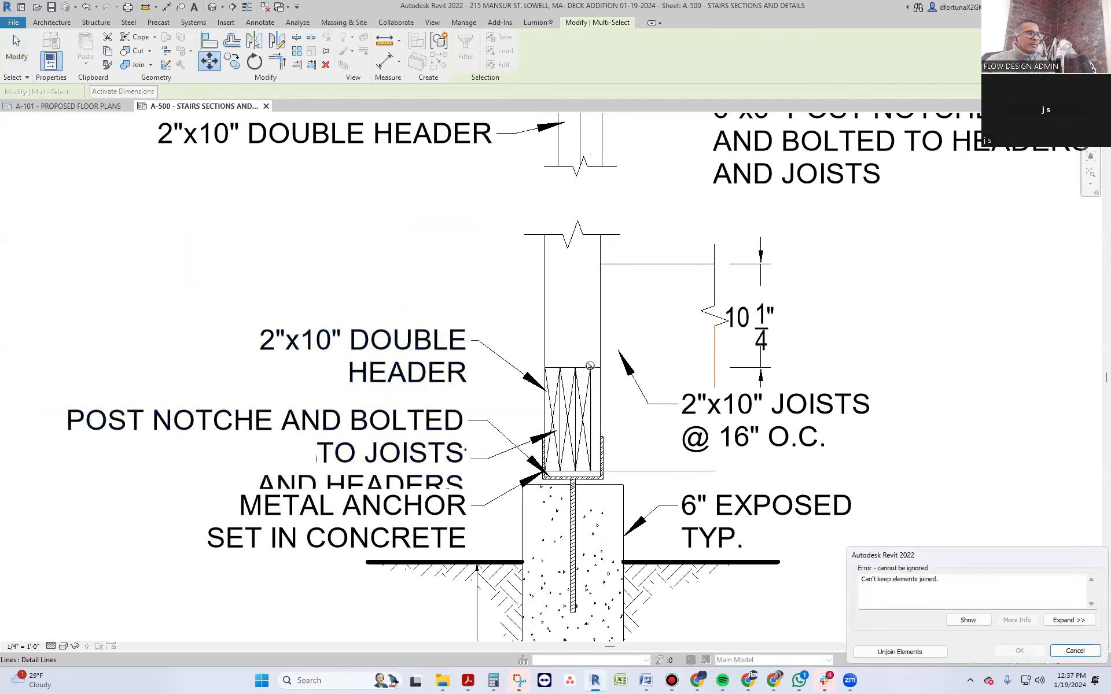
key(Escape)
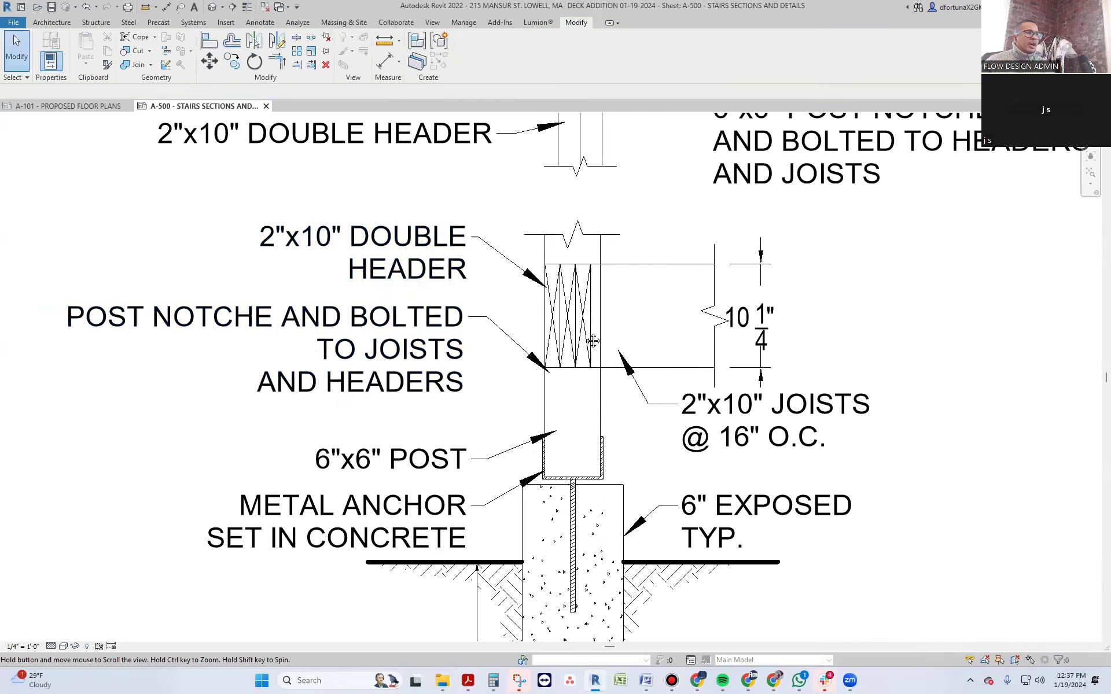
- Nudge Detail B's footing and post plan, with its four notes, upward away from the section below
middle_drag(519, 204, 499, 305)
scroll(493, 316, down, 4)
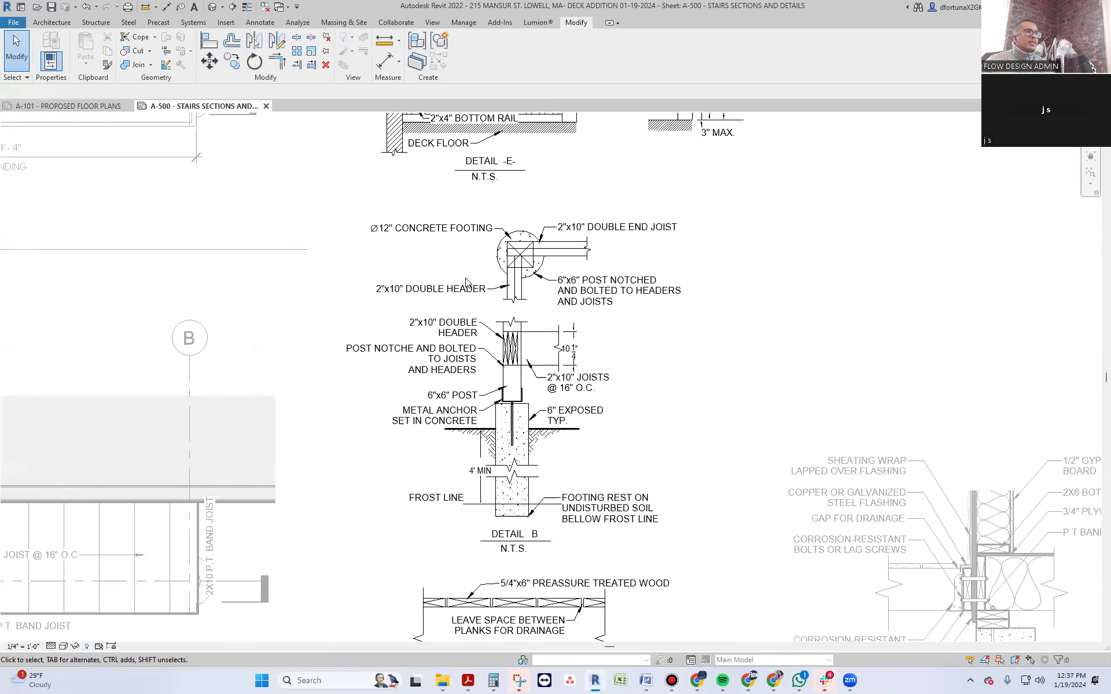
drag(350, 200, 694, 315)
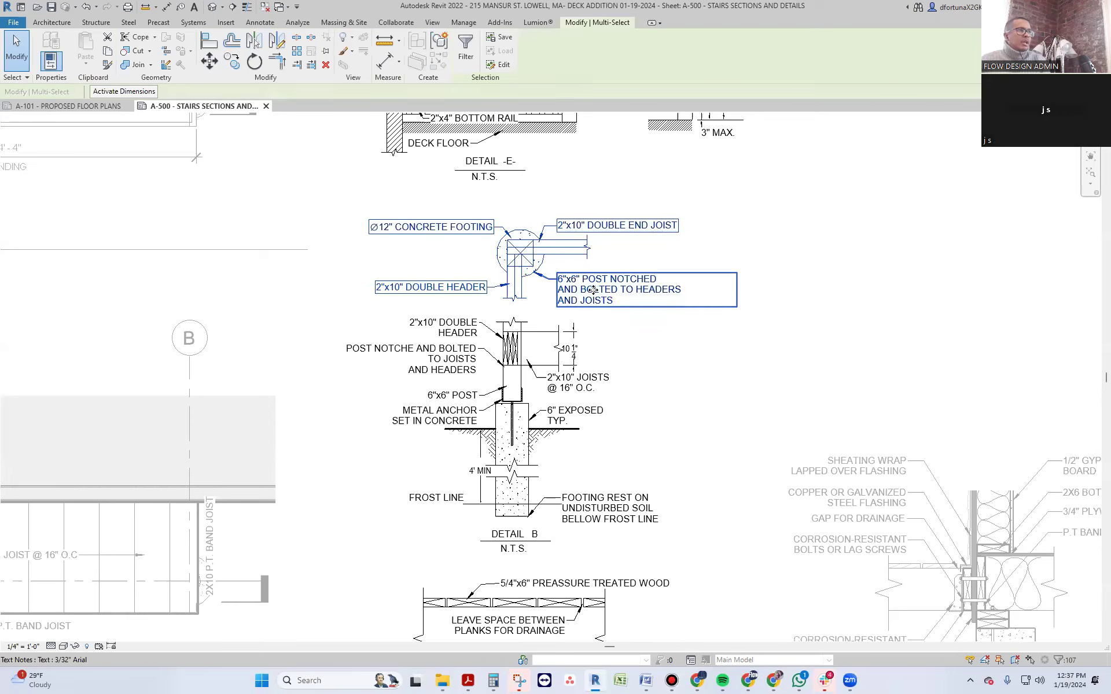
key(Up)
key(Up)
key(Up)
key(Up)
key(Up)
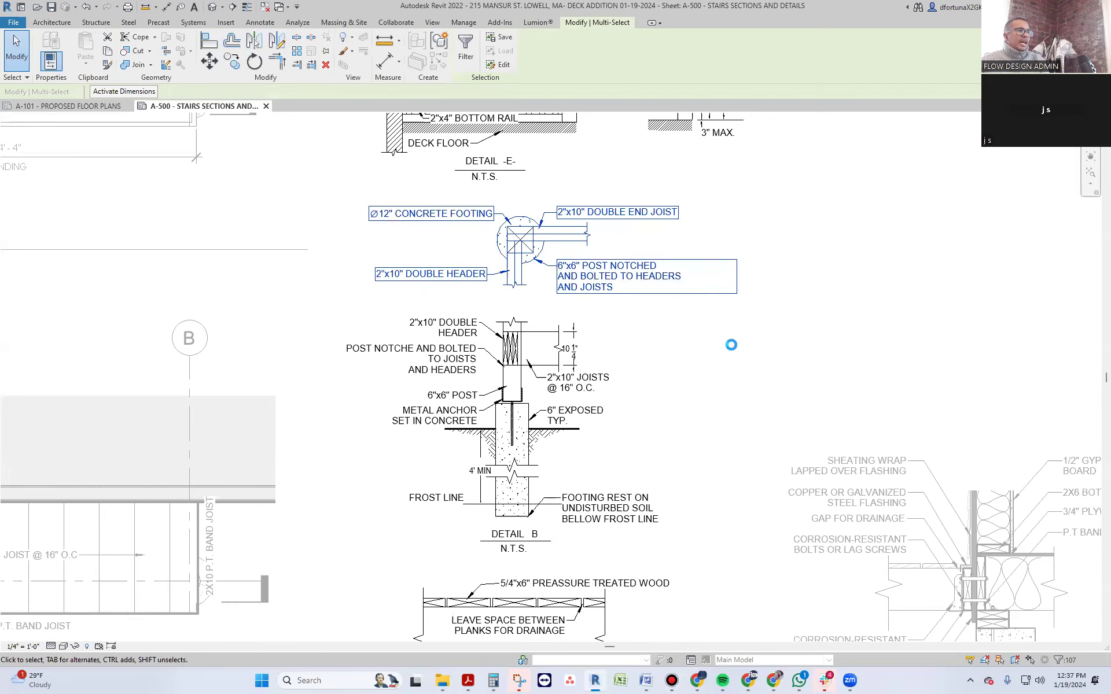
- Nudge the selected footing and post plan with its four notes farther up, close to the Detail E title
key(Up)
key(Up)
key(Up)
key(Up)
key(Up)
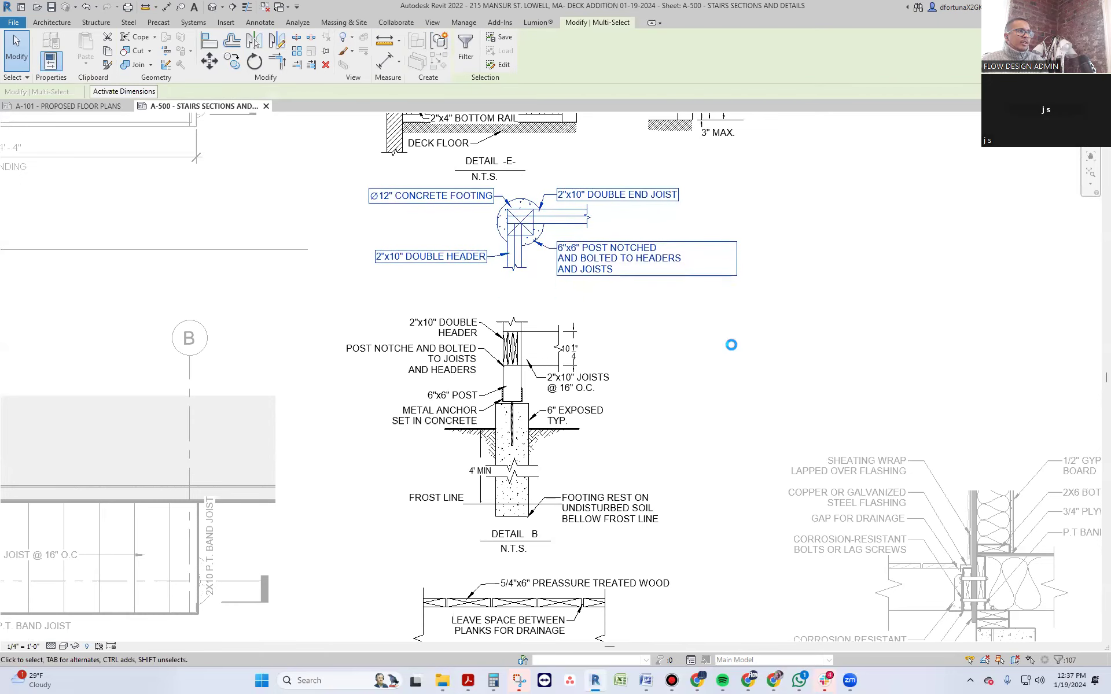
scroll(509, 310, up, 2)
key(Escape)
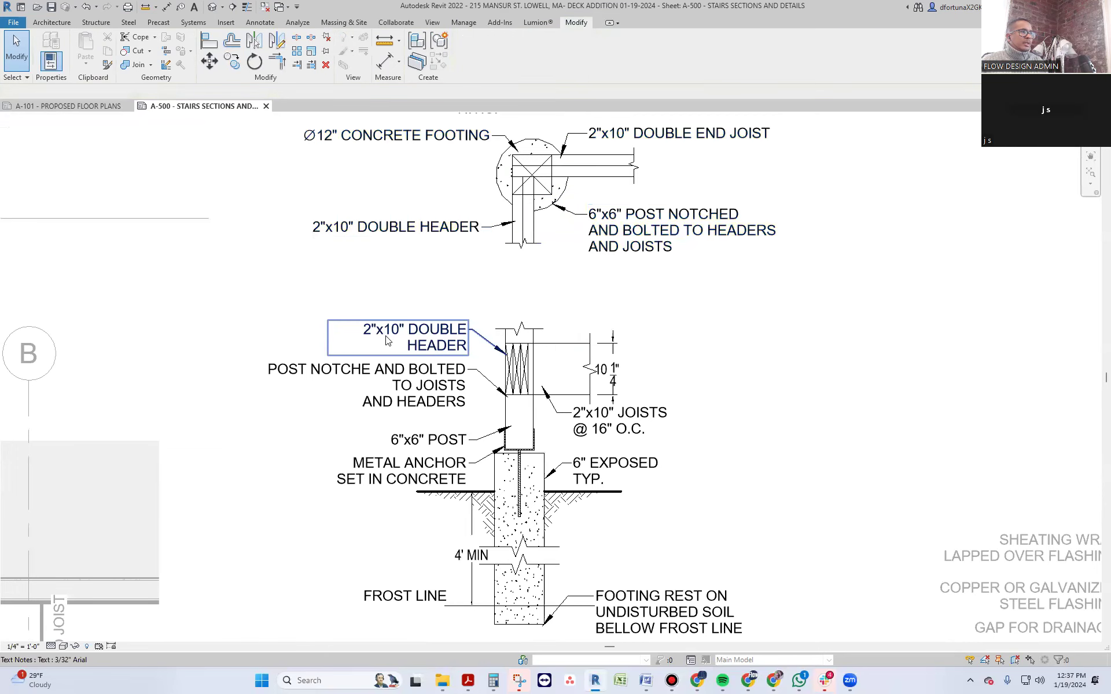
- Change the header note in the Detail B section to read "2x12 DOUBLE HEADER", without inch marks
scroll(389, 339, up, 2)
click(389, 339)
click(404, 332)
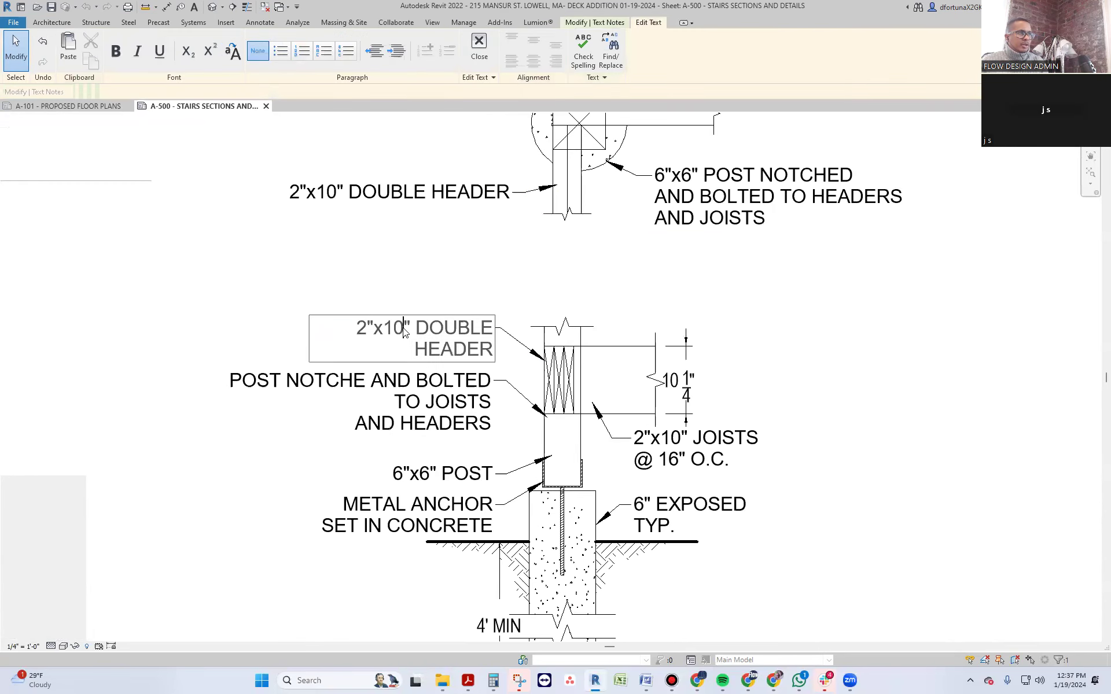
text(2)
key(shift+Right)
key(Delete)
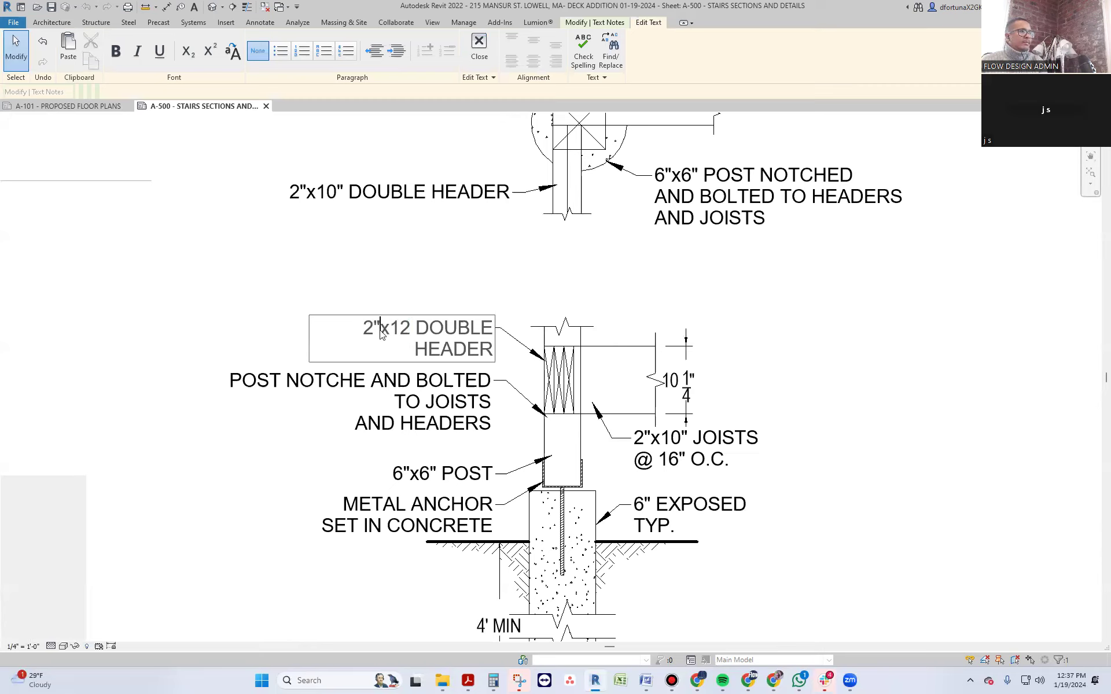
- Remove the inch marks from the header note beside the footing plan so it reads "2x10 DOUBLE HEADER"
click(308, 194)
click(309, 194)
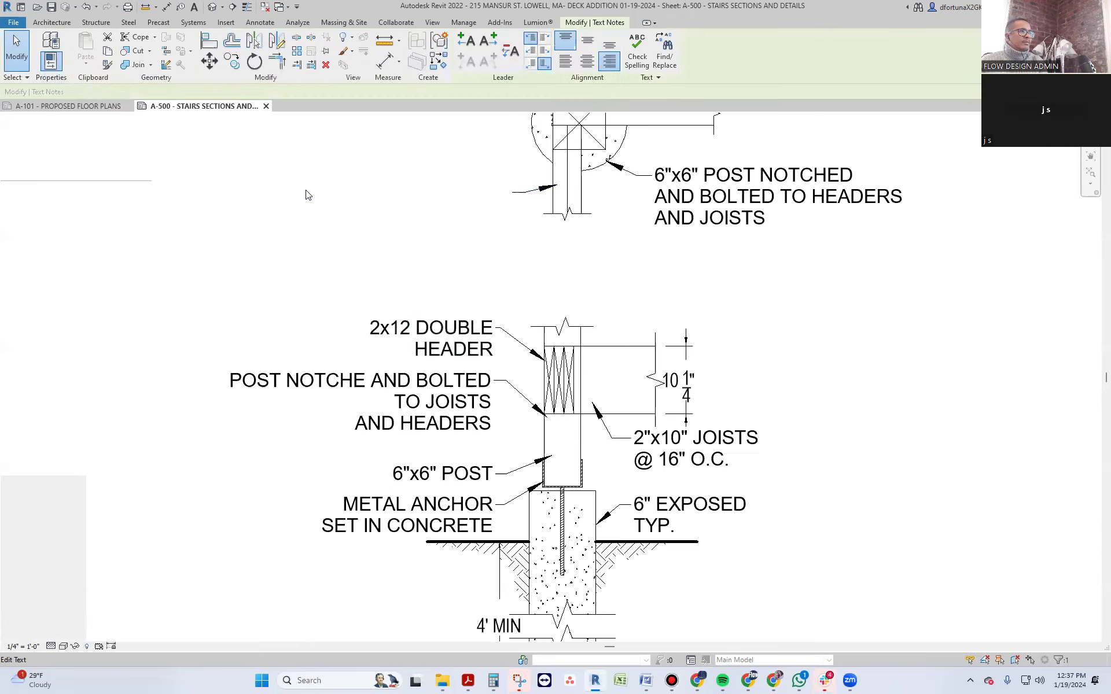
key(BackSpace)
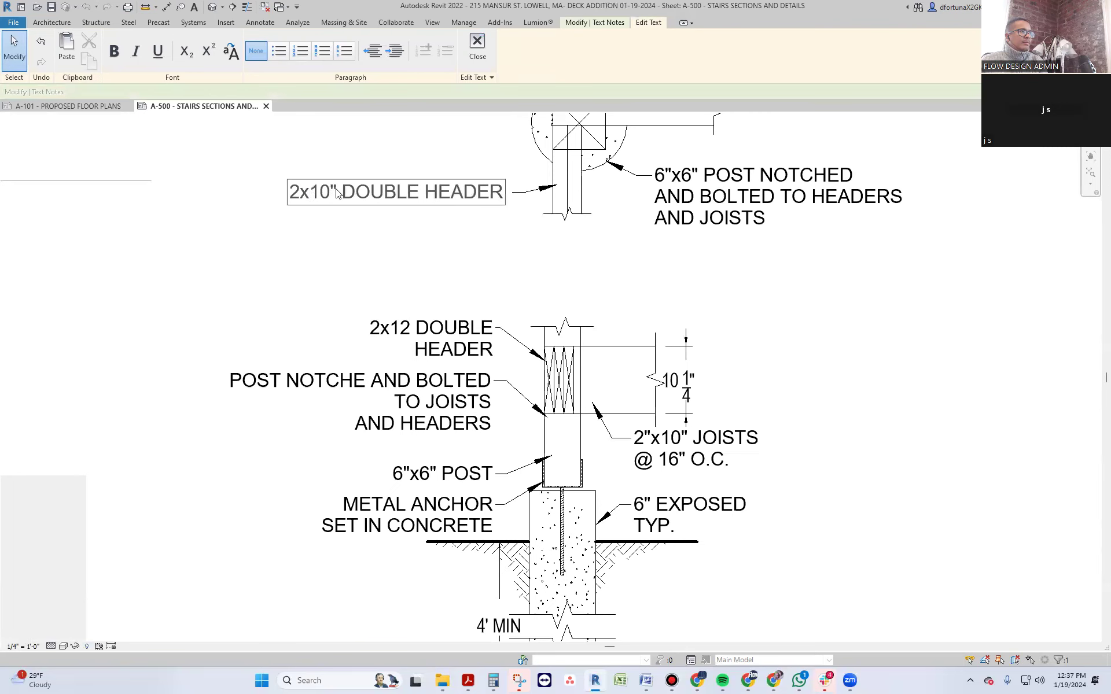
key(Delete)
click(333, 278)
click(333, 279)
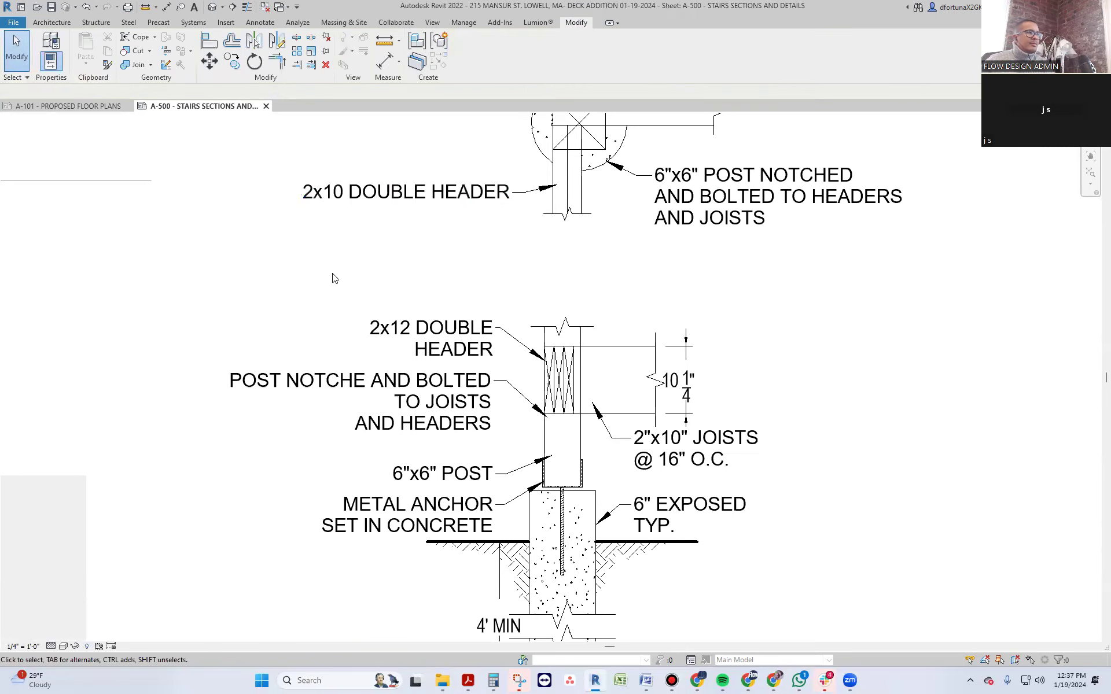
scroll(333, 278, down, 2)
scroll(342, 312, down, 2)
middle_drag(358, 324, 403, 322)
click(343, 440)
scroll(343, 440, down, 2)
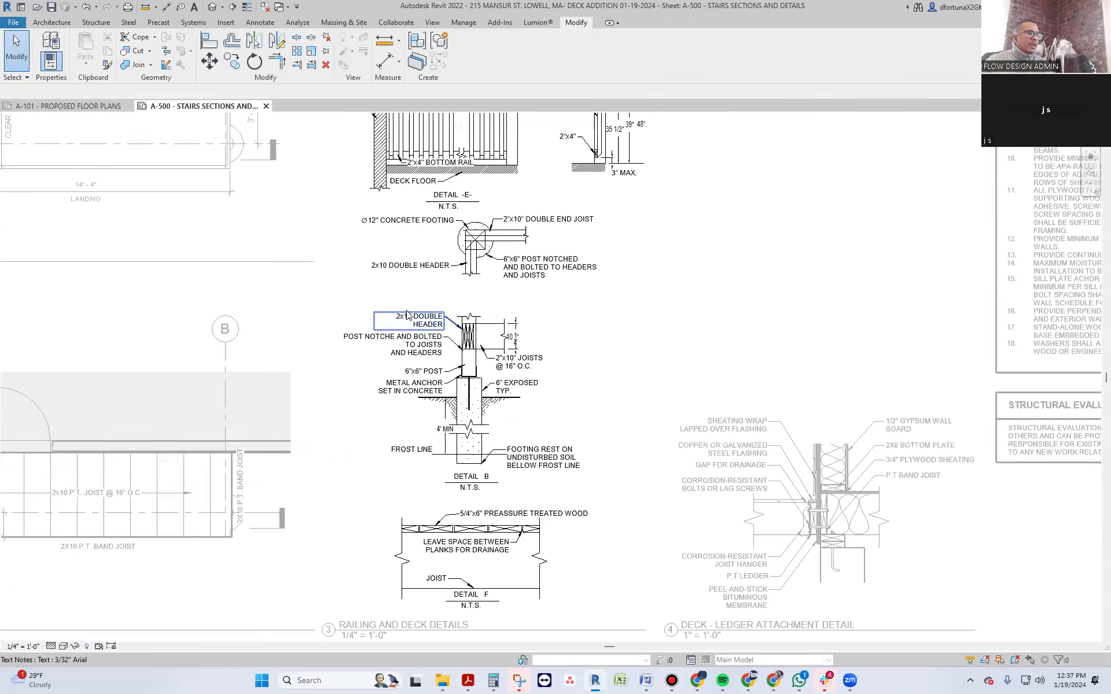
key(Escape)
- Remove the inch marks from the joist size in the Detail B section note so it begins "2x10 JOISTS"
scroll(474, 436, up, 3)
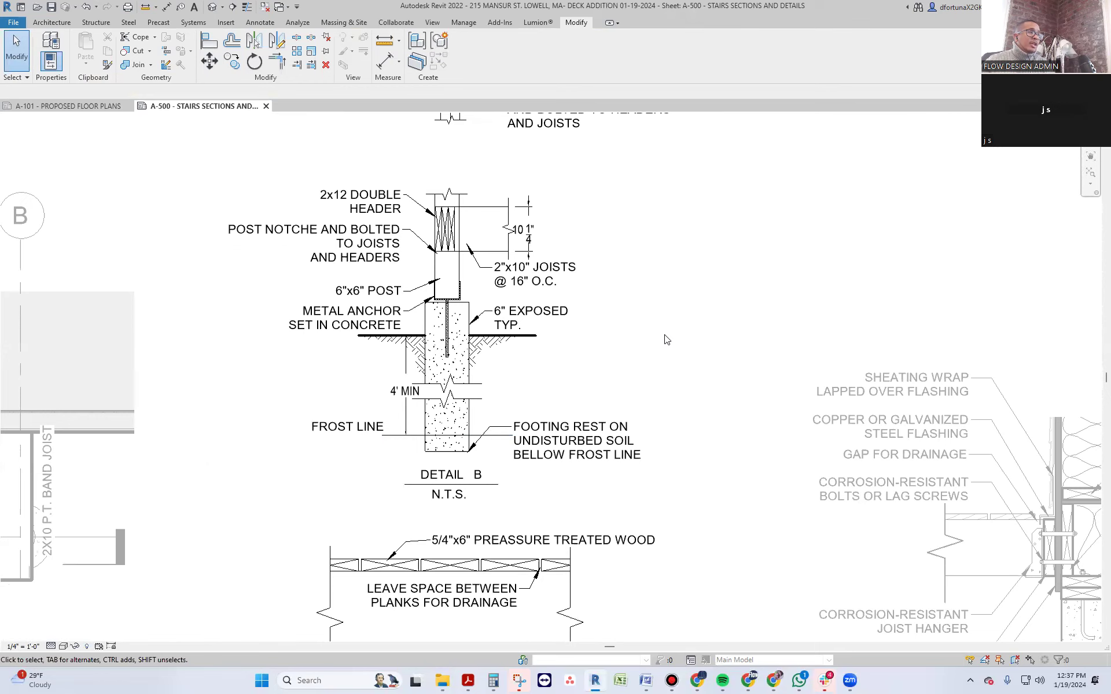
scroll(476, 252, up, 4)
click(533, 290)
click(542, 286)
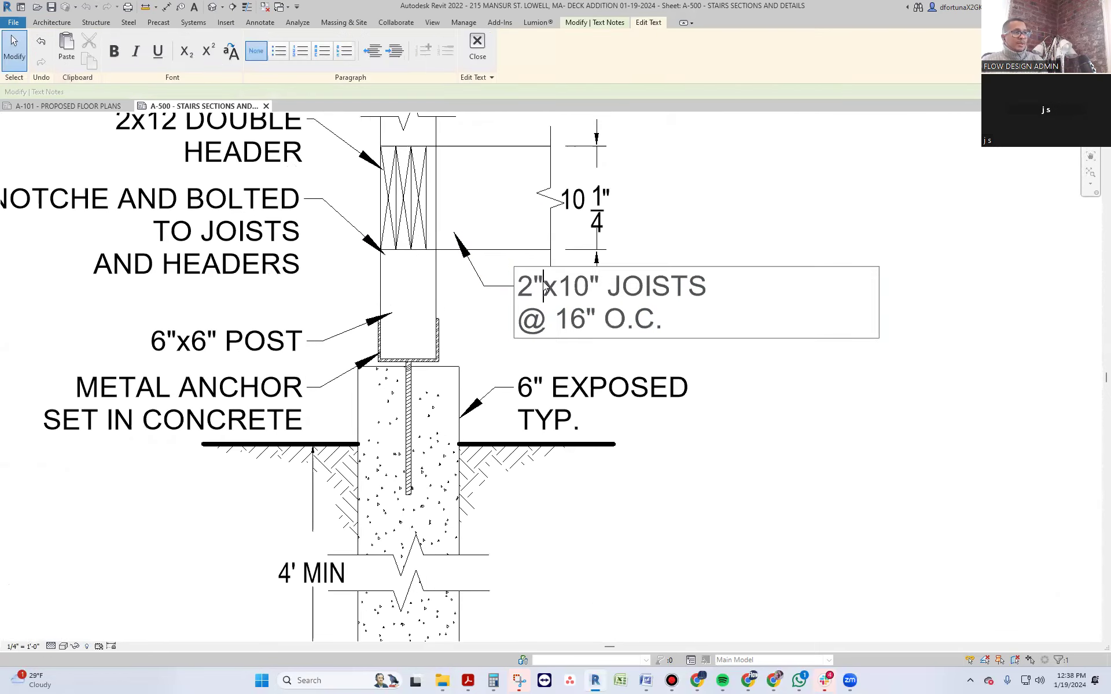
key(BackSpace)
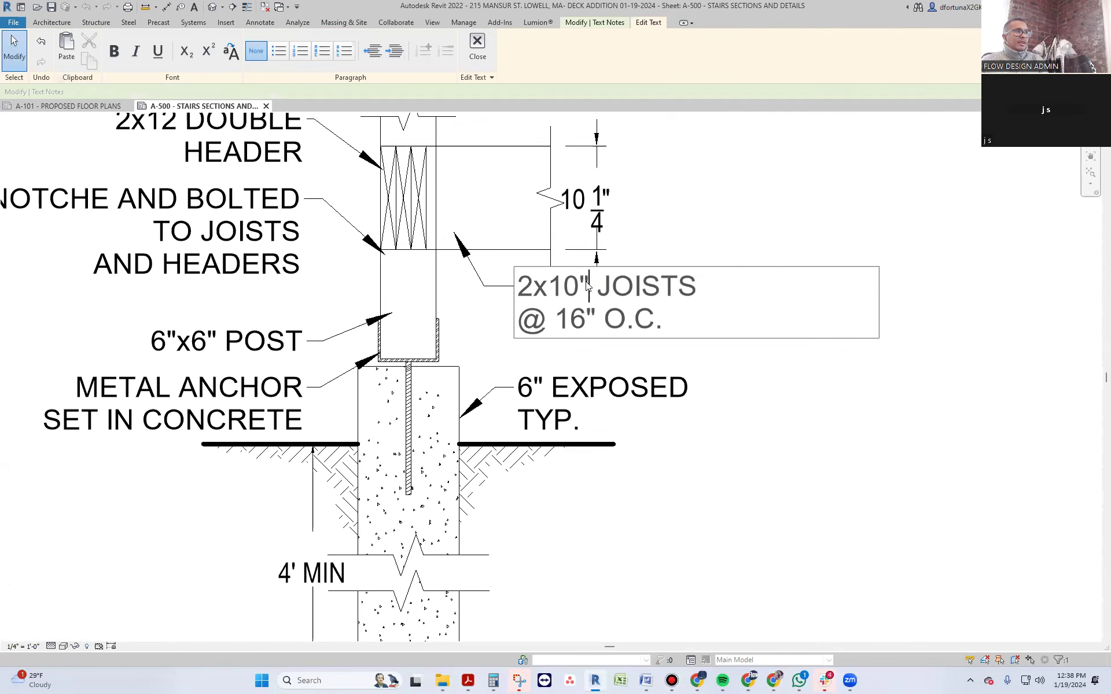
key(BackSpace)
click(766, 435)
scroll(766, 434, down, 4)
key(Escape)
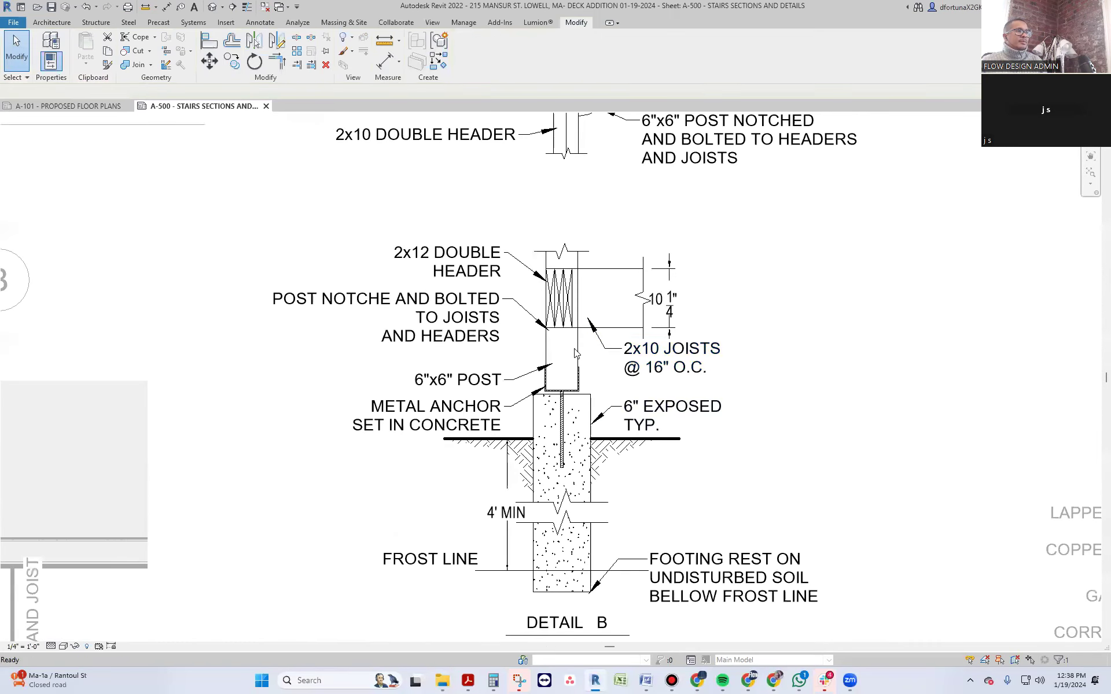
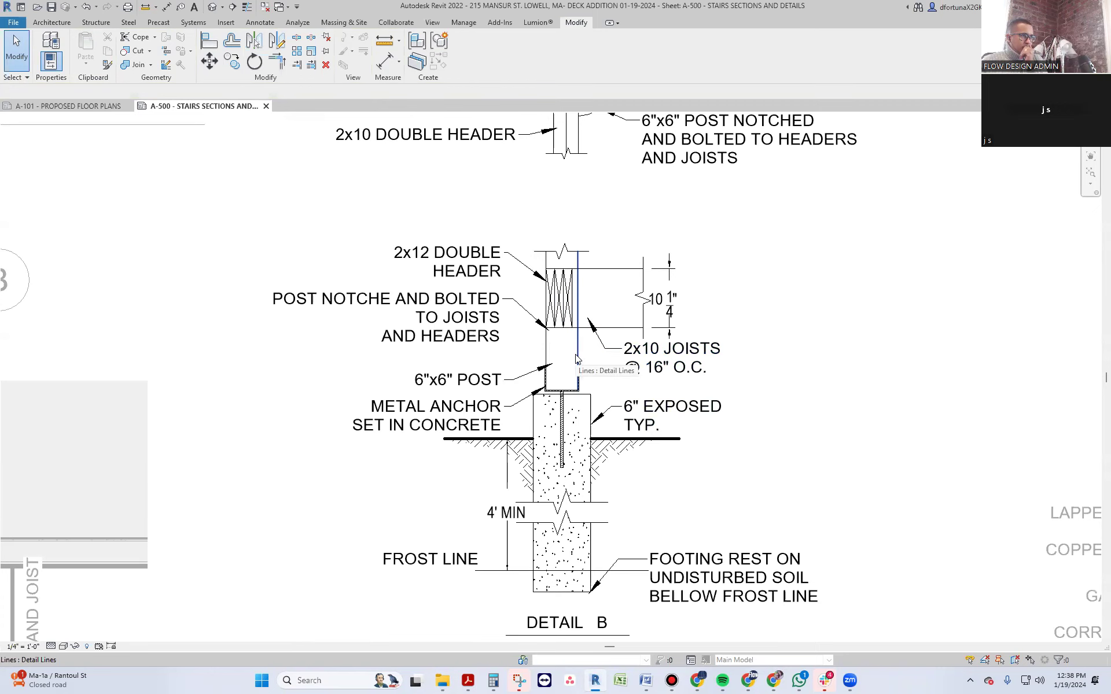
- Shorten both vertical post lines in the Detail B section to end just below the joist, unjoining the connected elements
scroll(576, 359, down, 2)
scroll(560, 340, down, 2)
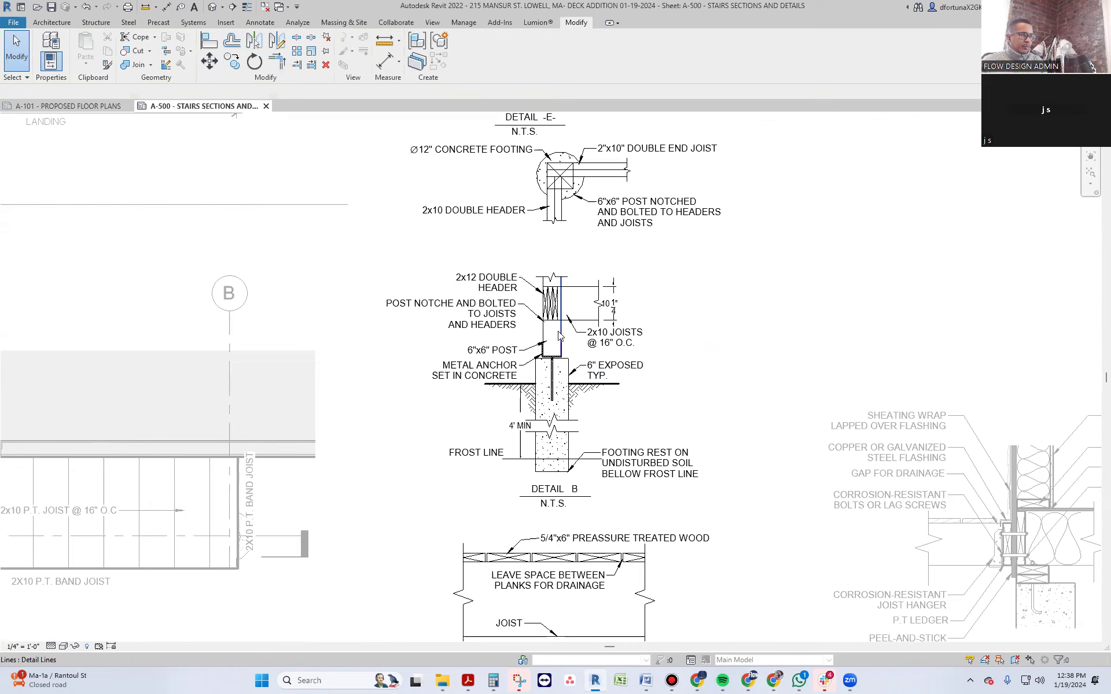
click(561, 304)
scroll(563, 299, up, 2)
drag(559, 323, 561, 341)
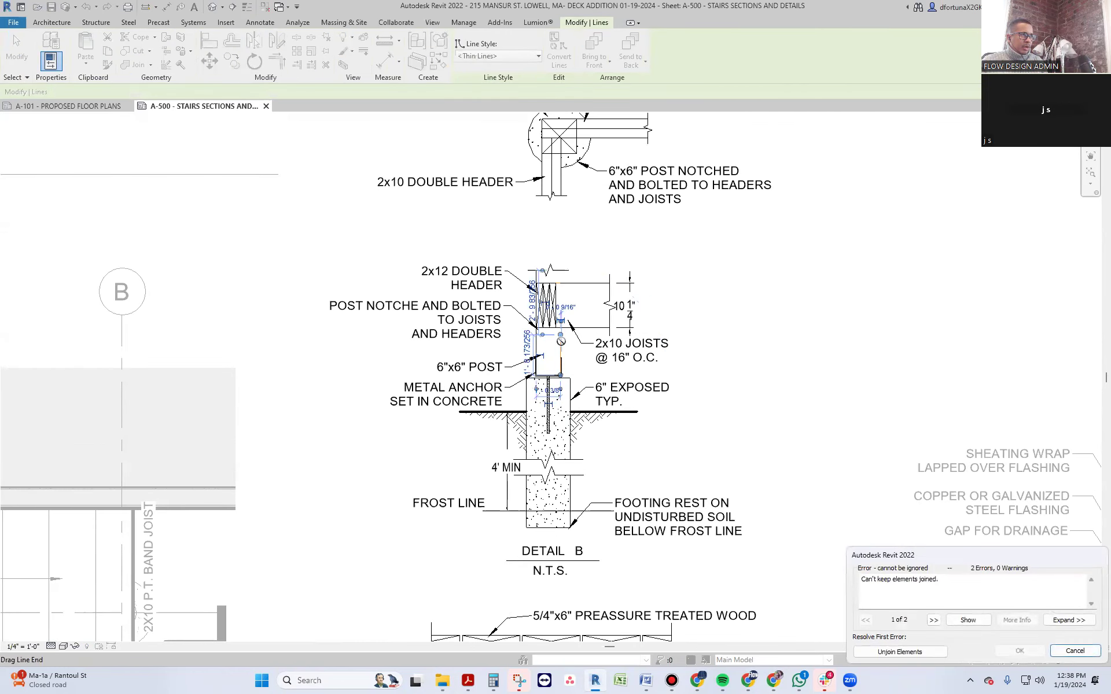
click(900, 652)
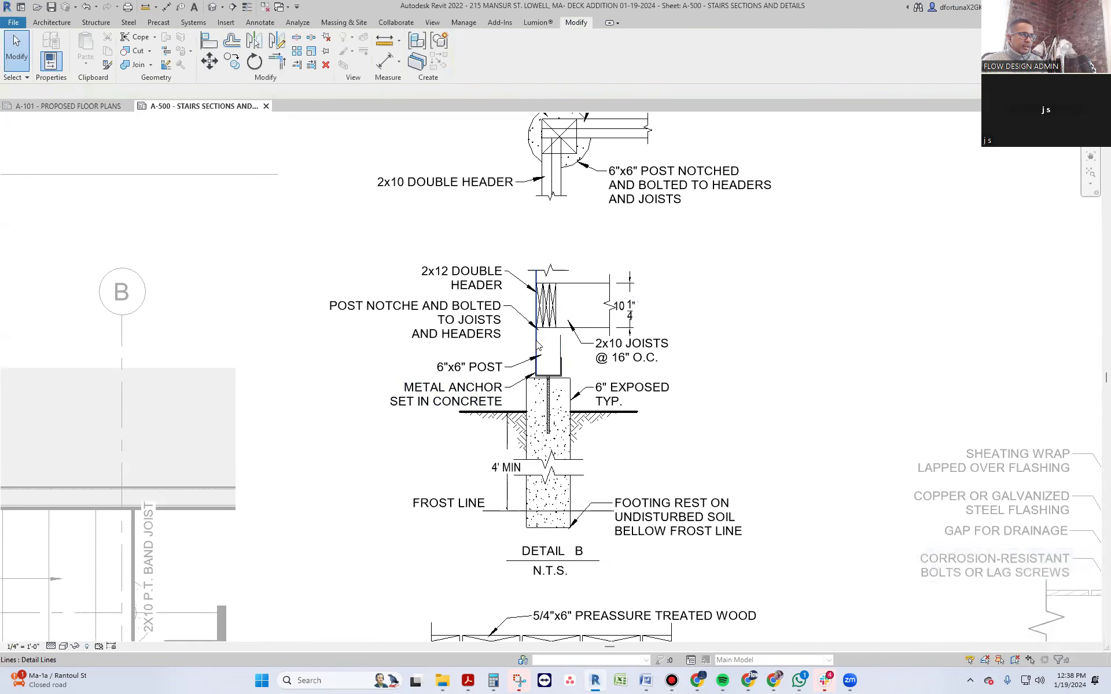
click(529, 317)
key(Escape)
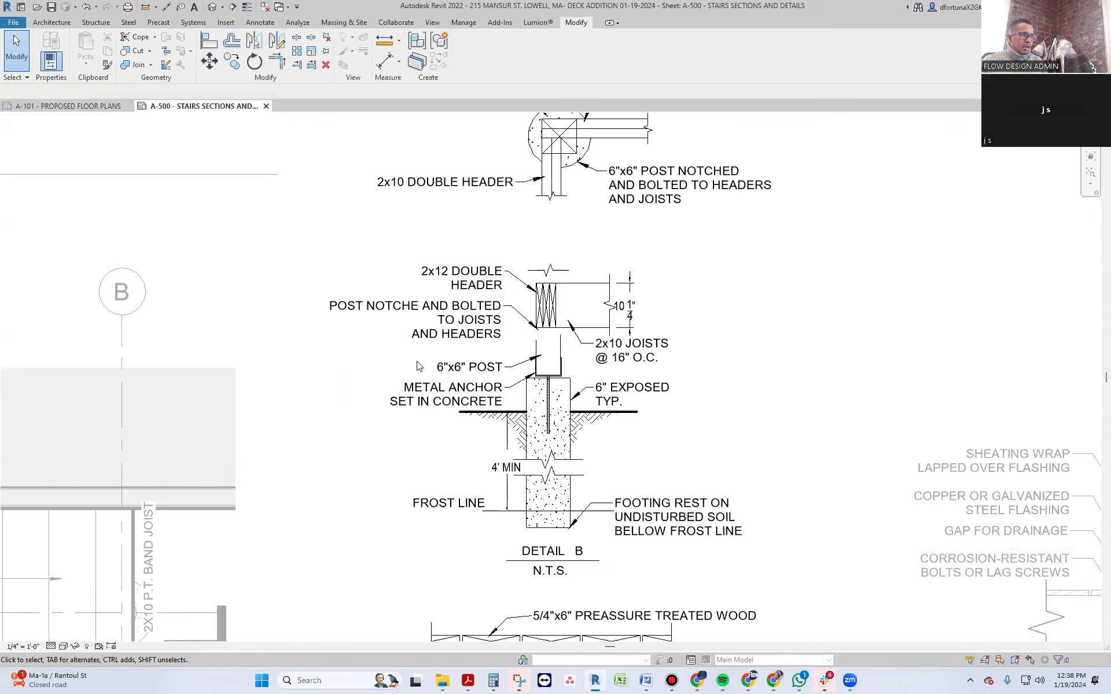
- Remove the inch marks from the post note in the Detail B section so it reads "6x6 POST"
scroll(445, 370, up, 2)
click(446, 370)
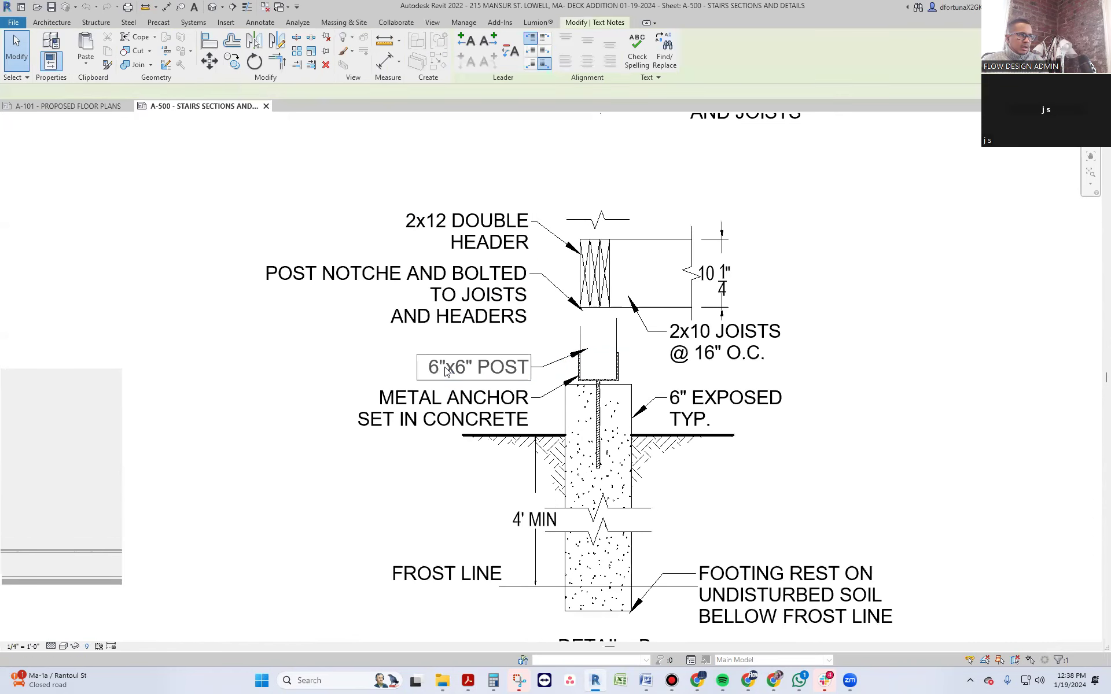
click(446, 371)
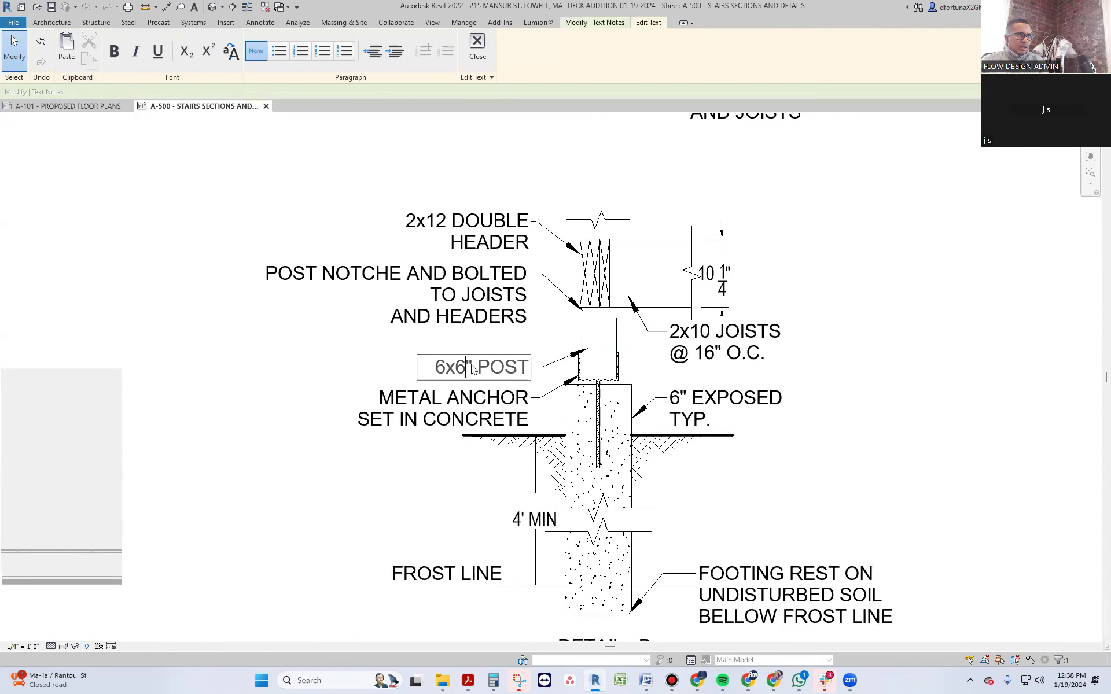
scroll(420, 374, down, 2)
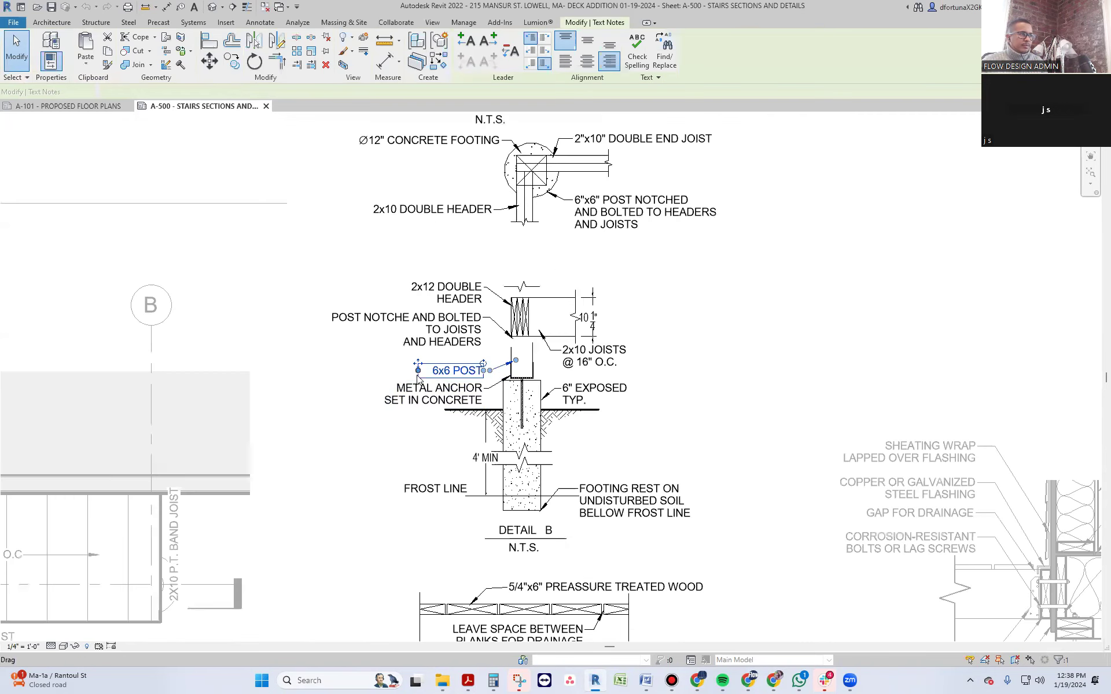
click(324, 360)
- Move Detail B's shortened post, anchor, footing, lower notes and title sideways toward the joists, clear of the header plies
drag(320, 358, 713, 557)
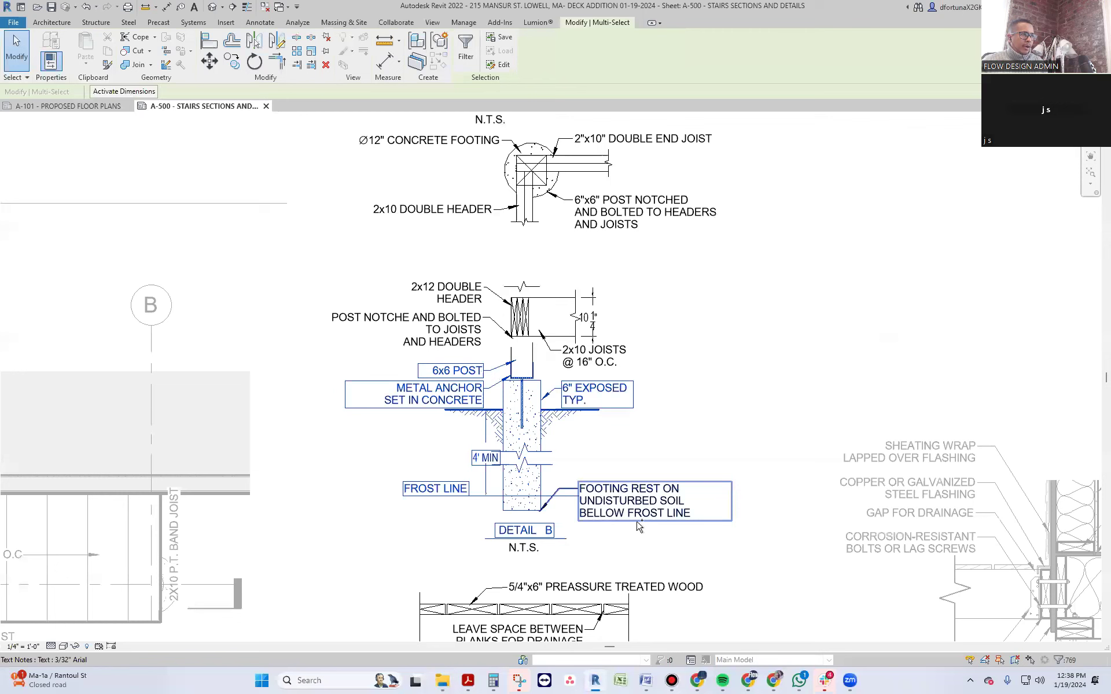
scroll(530, 356, up, 3)
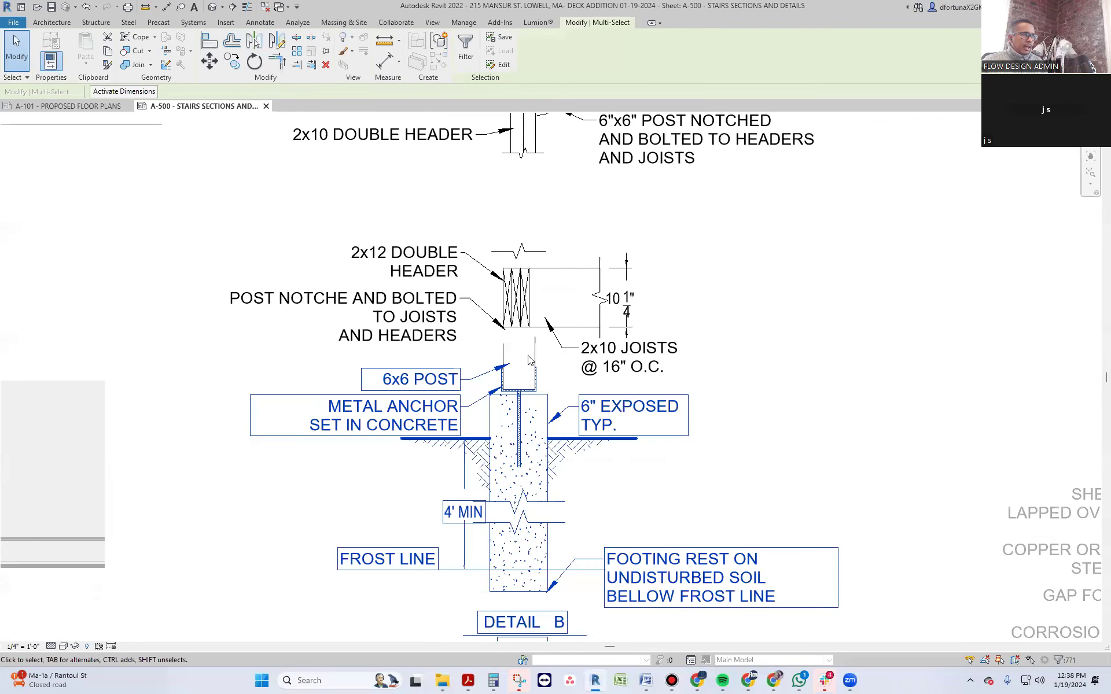
scroll(529, 427, down, 3)
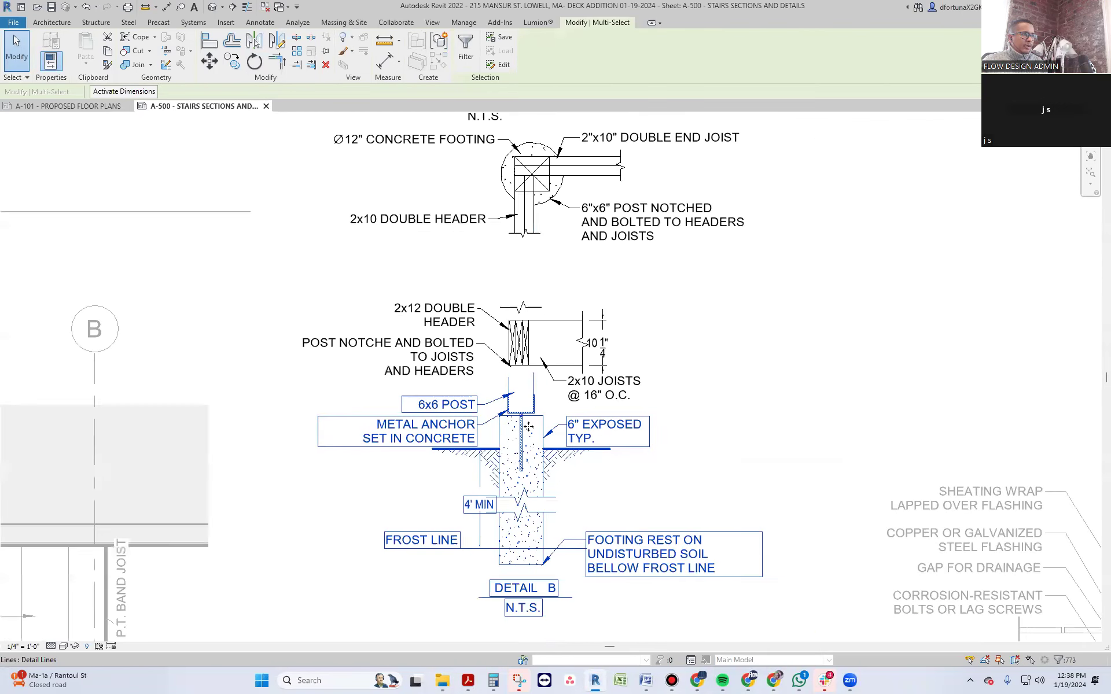
key(m)
key(v)
scroll(506, 387, up, 1)
click(537, 368)
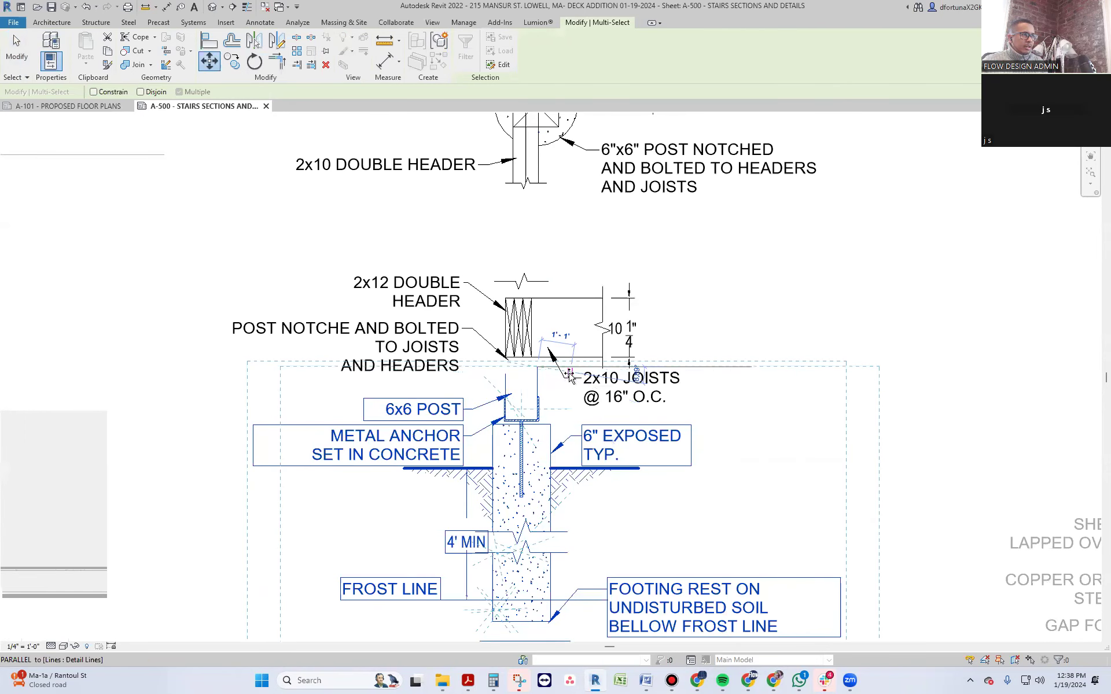
click(577, 377)
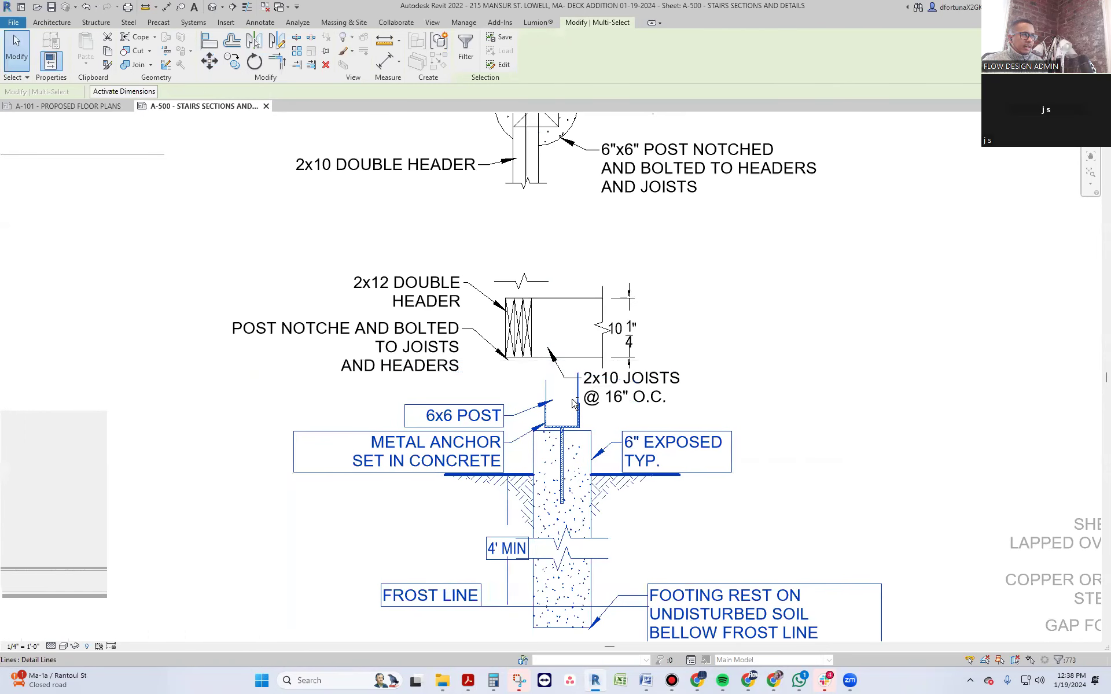
click(546, 393)
key(Escape)
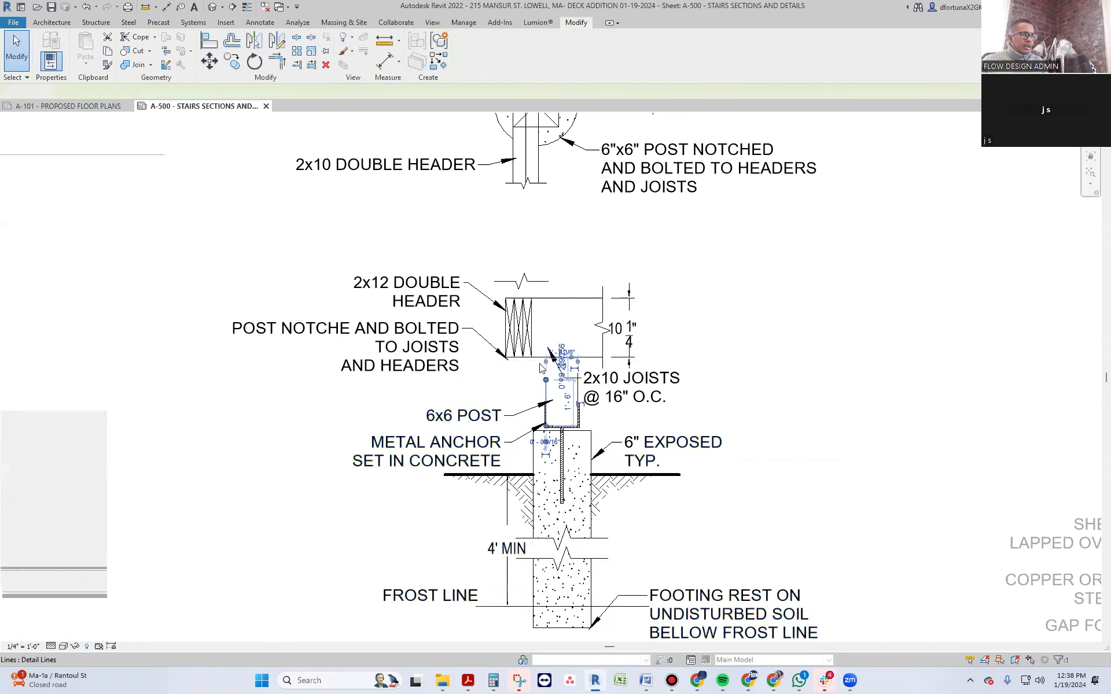
- Copy the innermost header ply of Detail B to beneath the joist, at the outer edge of the shifted post
scroll(533, 330, up, 2)
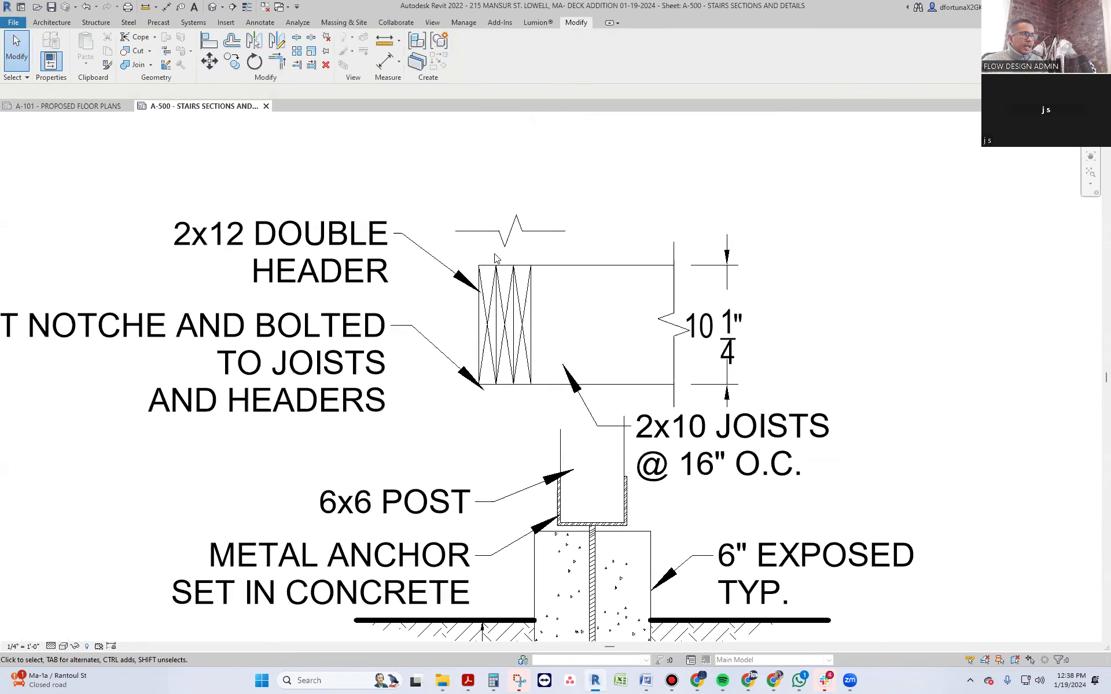
drag(509, 255, 553, 397)
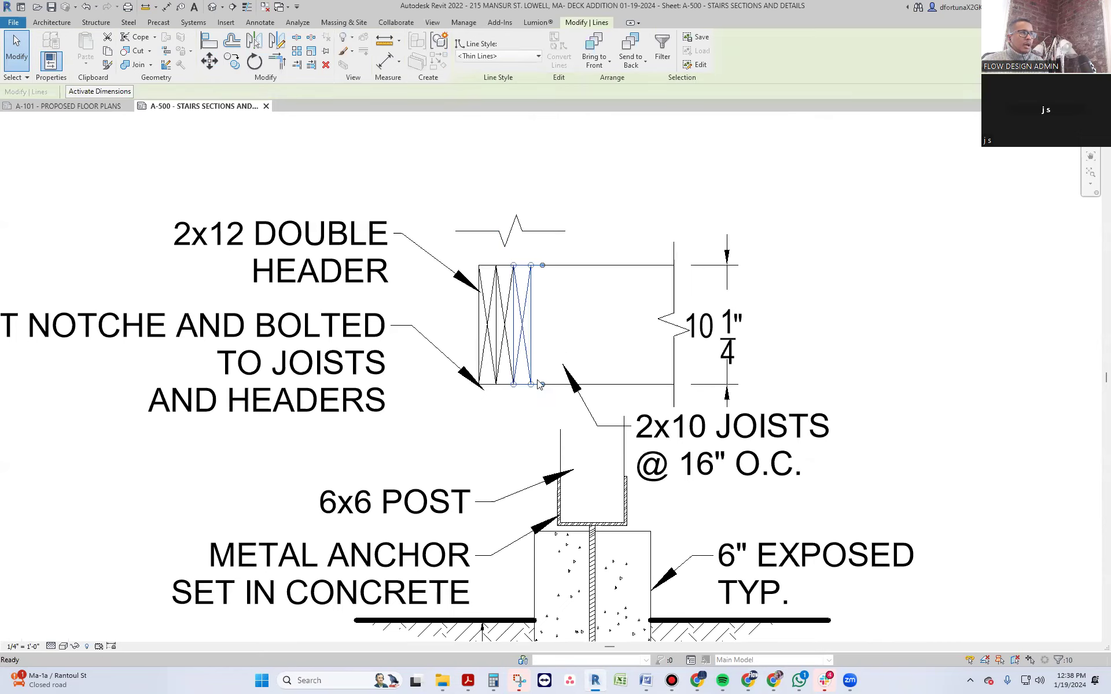
key(c)
key(o)
click(517, 272)
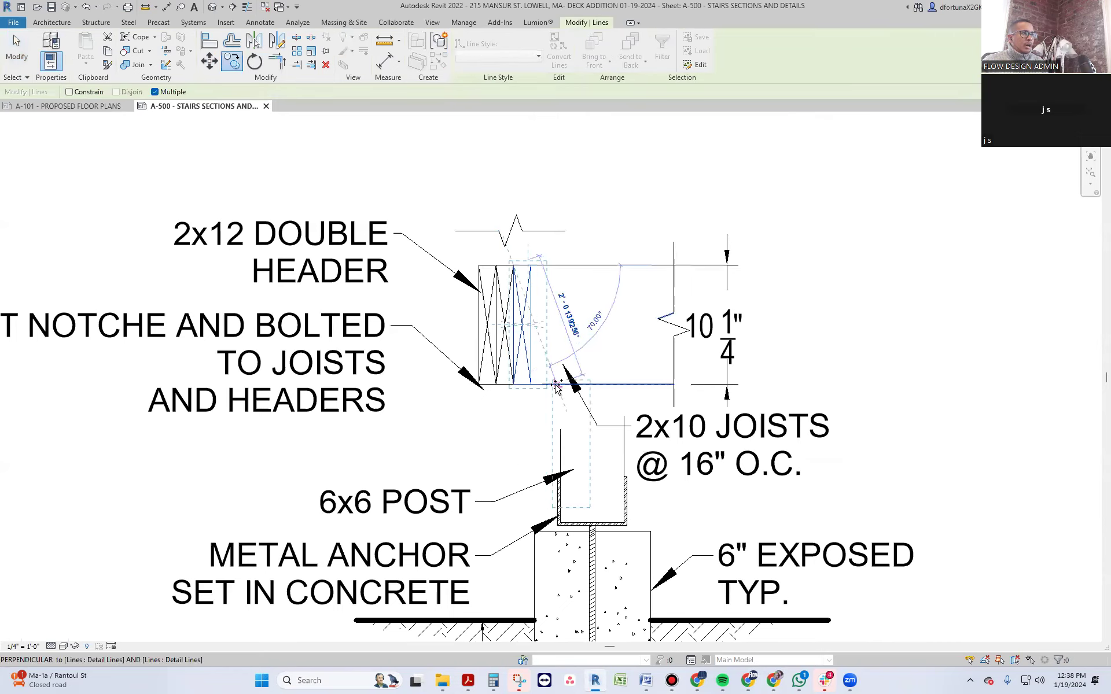
click(559, 387)
click(69, 91)
key(Escape)
key(Escape)
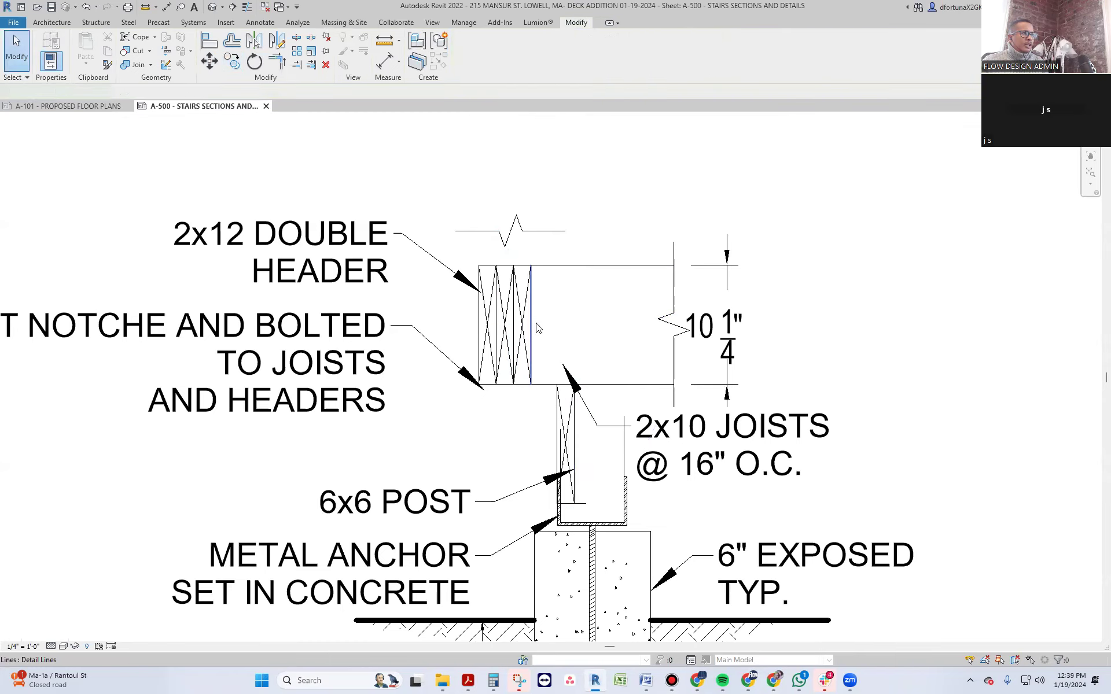
- Delete the original innermost ply's edge and cross lines, leaving two plies at the end of the joist
click(532, 315)
key(Delete)
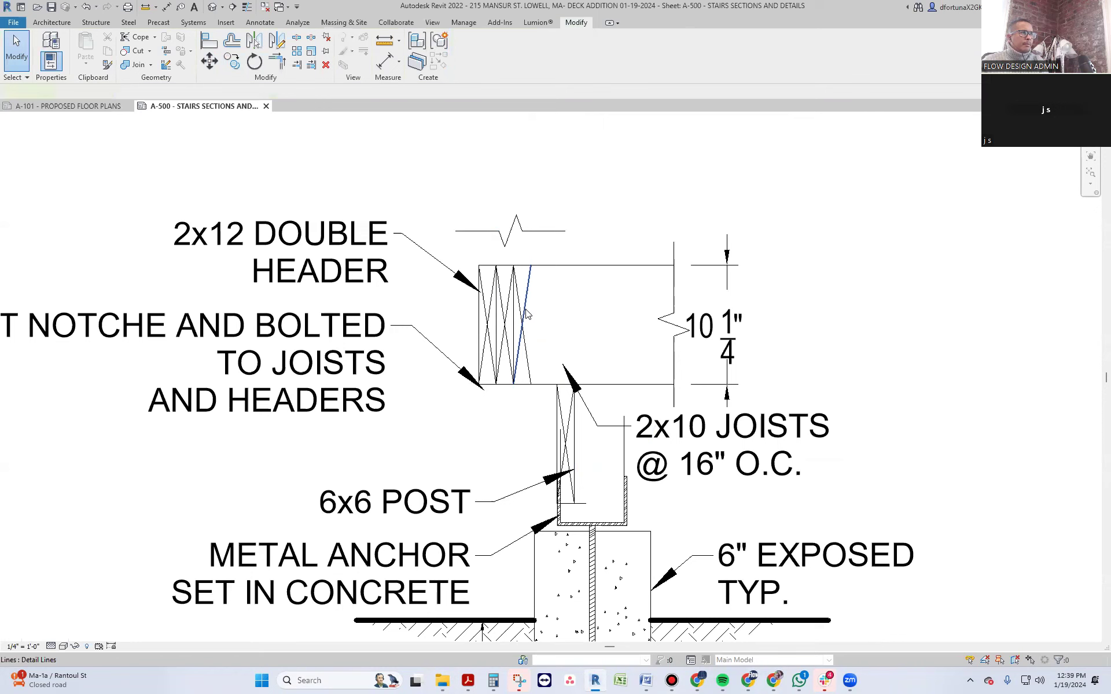
click(521, 317)
key(Delete)
- Nudge the copied beam ply below the joist slightly inward to line up with the post's outer edge
scroll(564, 431, up, 2)
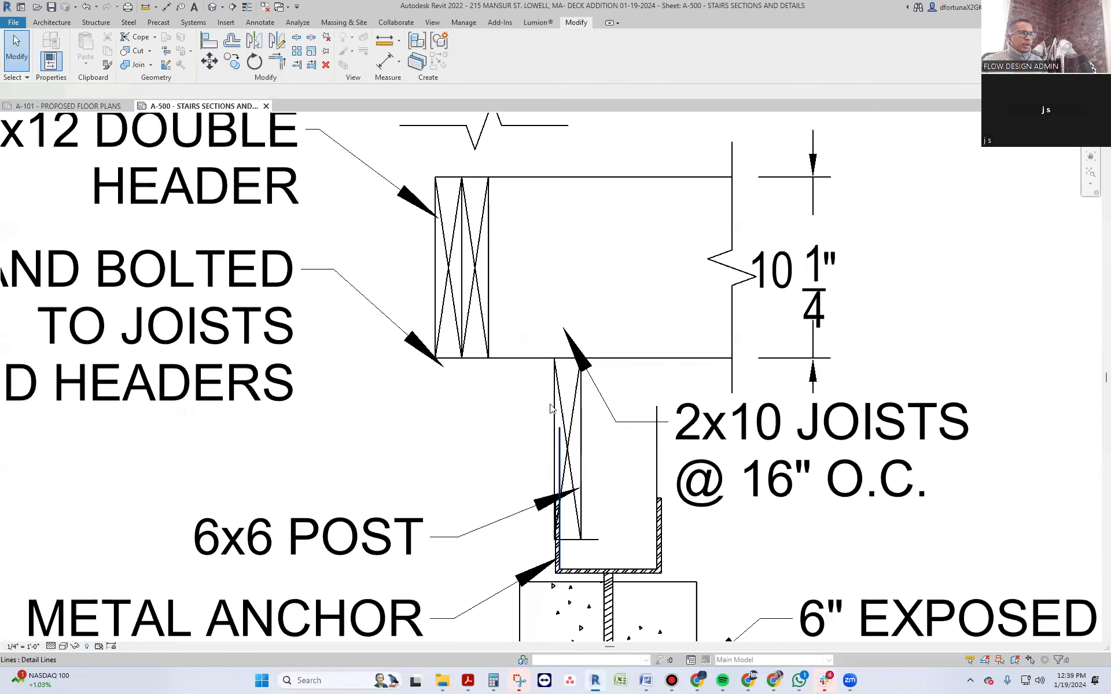
drag(532, 337, 607, 553)
key(Right)
key(Right)
key(Right)
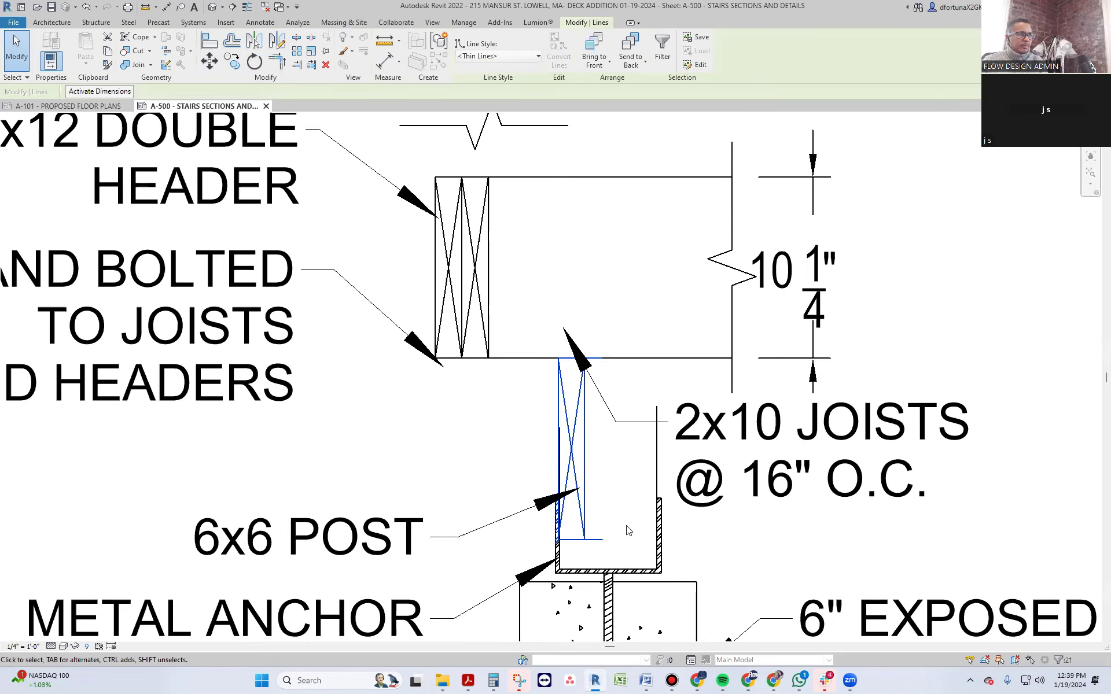
key(Escape)
scroll(628, 518, down, 4)
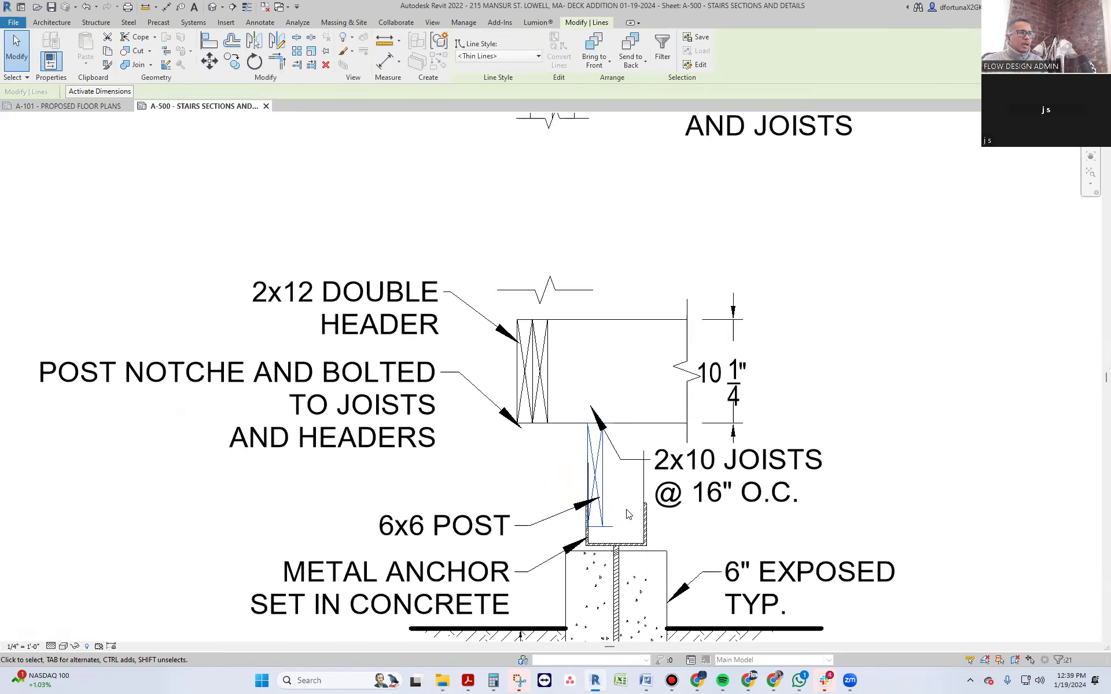
middle_drag(522, 526, 523, 445)
scroll(523, 445, down, 3)
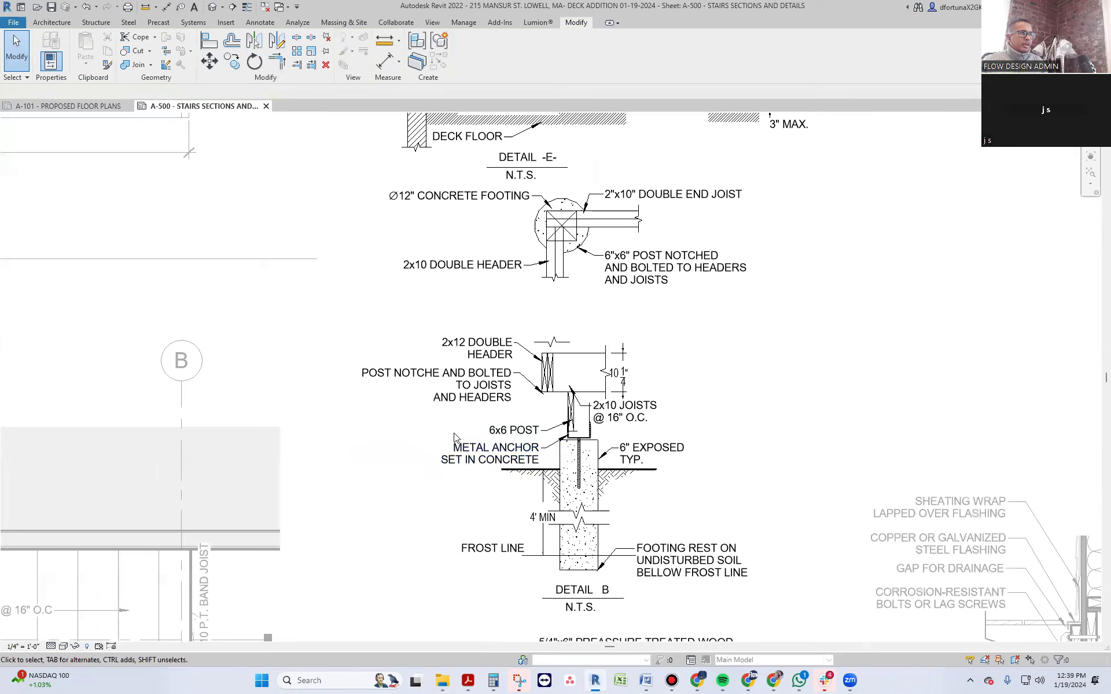
- Copy the beam ply below Detail B's joist twice, side by side, to form a three-ply beam
scroll(576, 451, up, 4)
scroll(618, 376, up, 2)
drag(575, 307, 629, 425)
scroll(618, 434, up, 1)
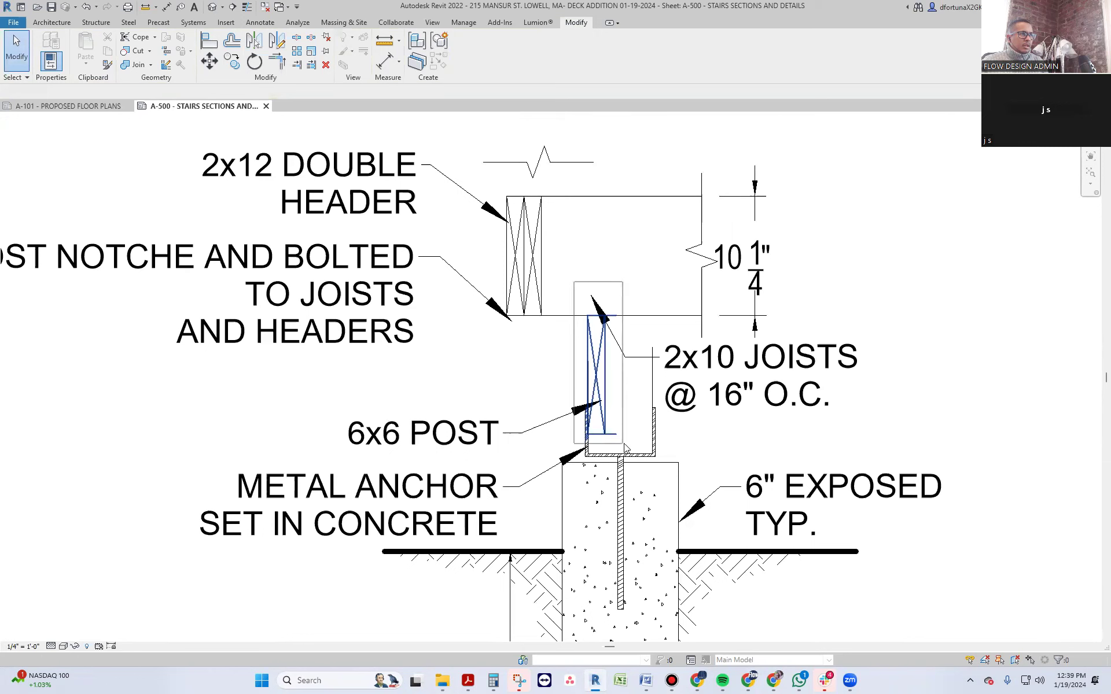
scroll(579, 396, up, 2)
mouse_move(561, 377)
mouse_down()
mouse_move(600, 460)
mouse_move(528, 429)
mouse_up()
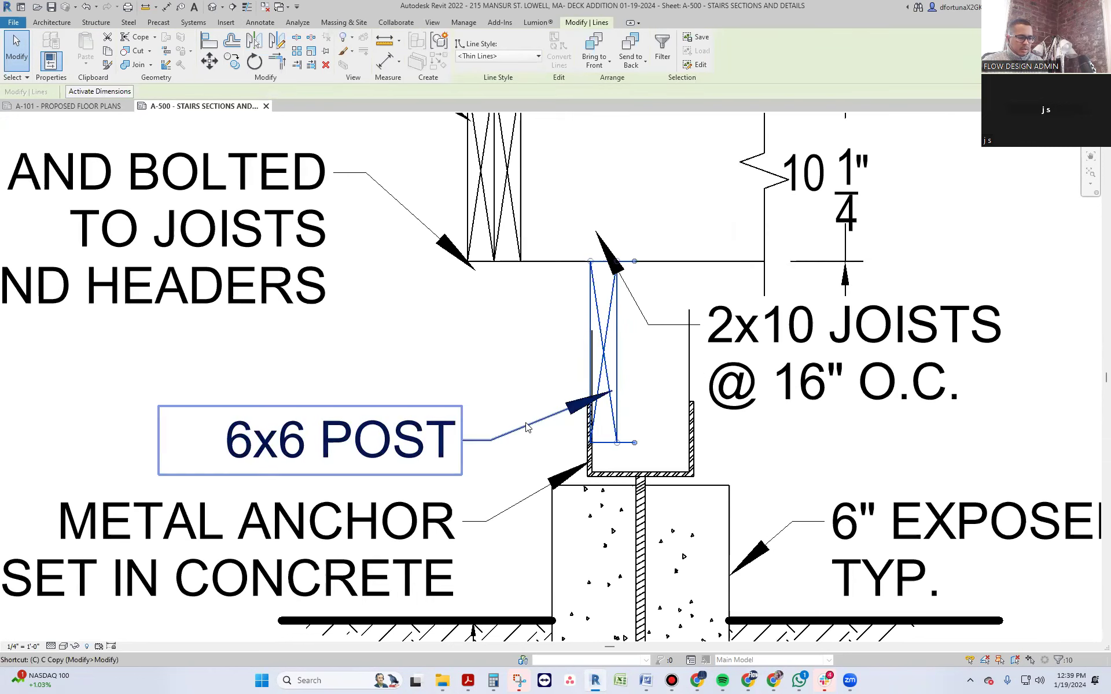
key(c)
key(o)
click(617, 262)
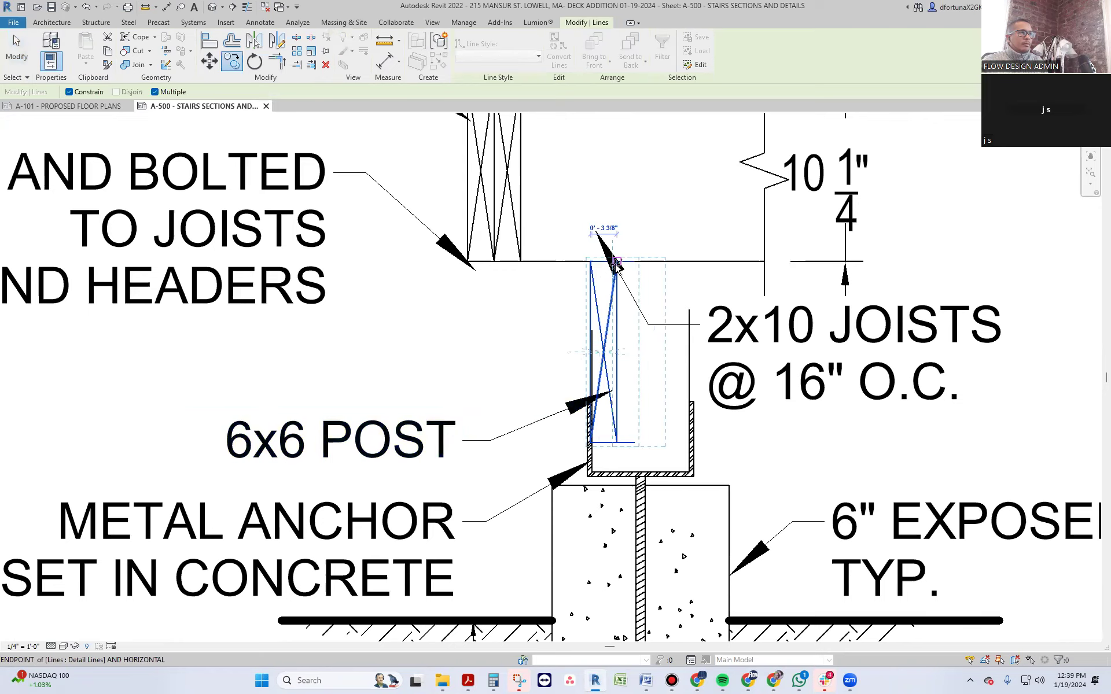
click(644, 264)
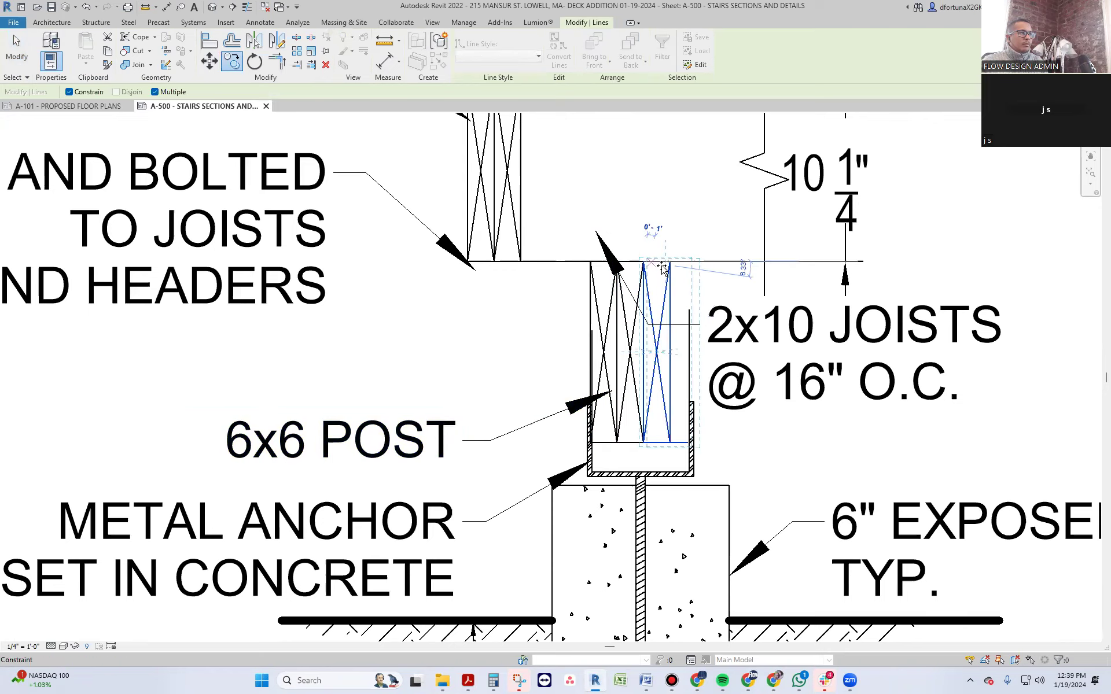
key(Escape)
key(Escape)
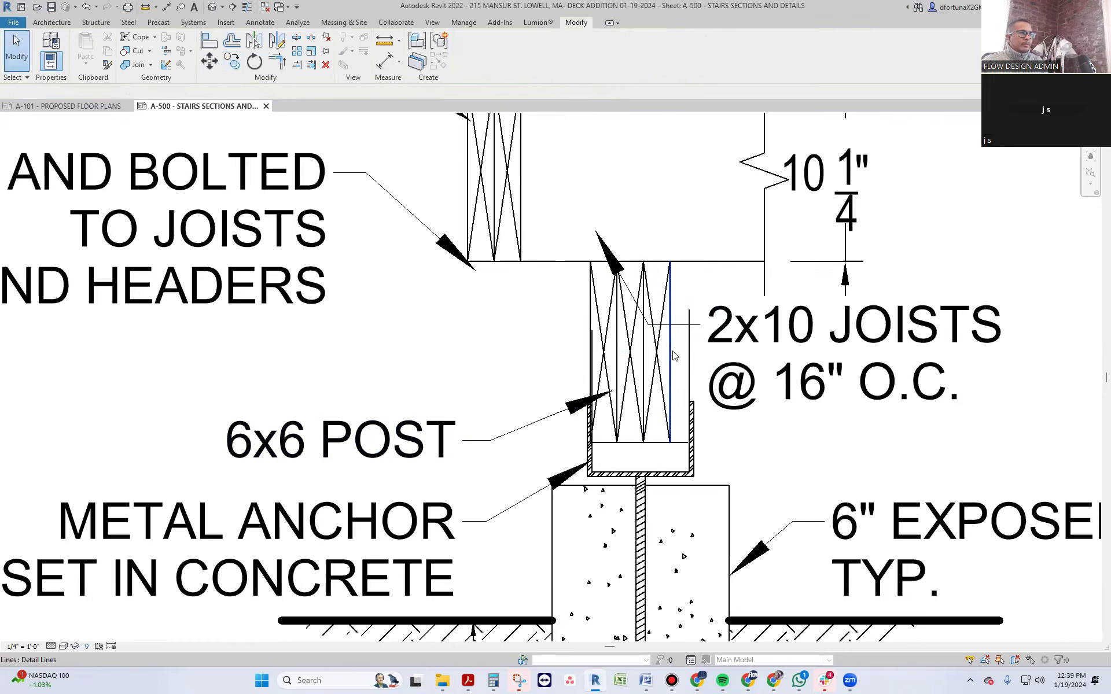
- Move the third beam ply's outer edge line outward to line up with the far edge of the post
click(671, 354)
drag(671, 354, 688, 355)
click(665, 296)
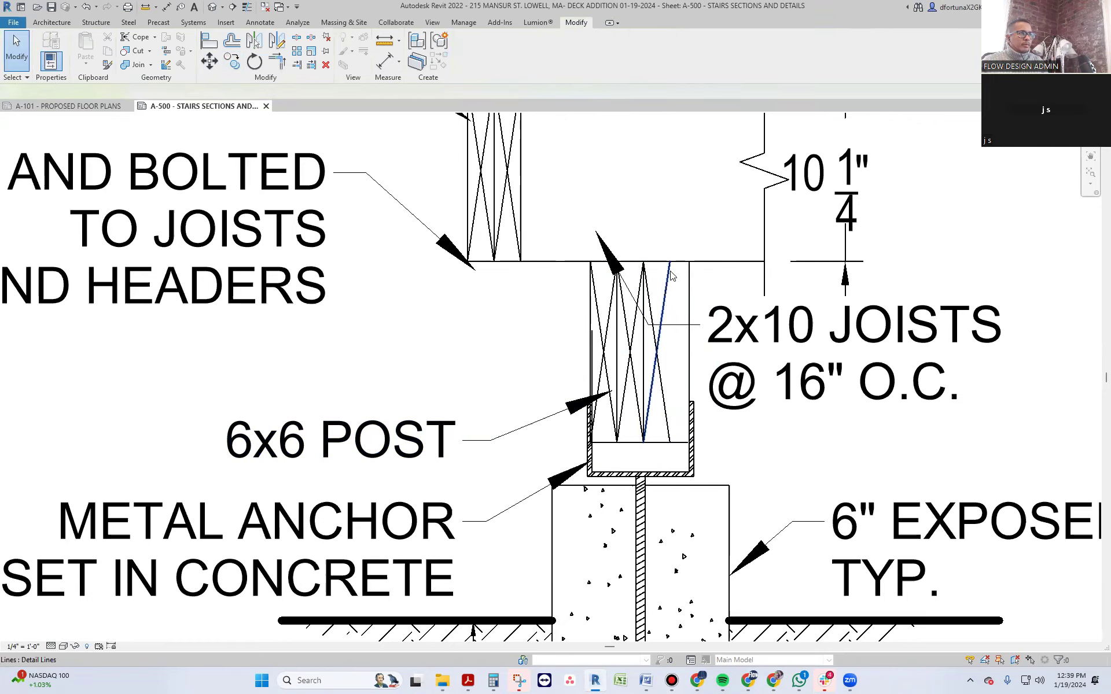
key(Escape)
scroll(659, 359, down, 1)
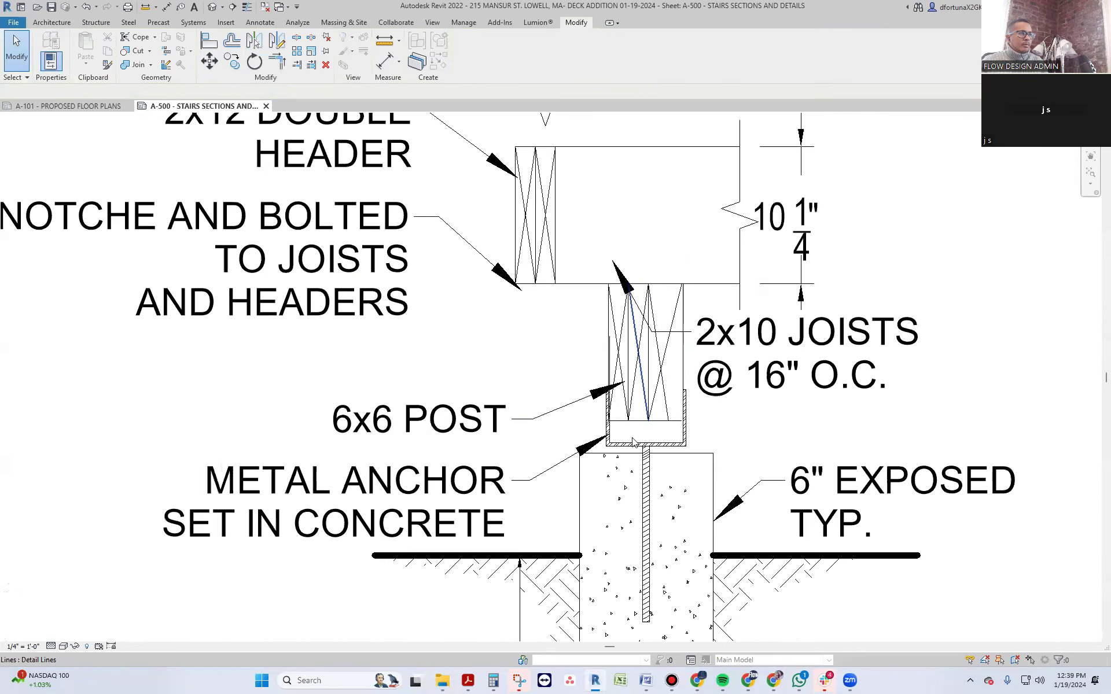
scroll(615, 440, down, 2)
scroll(611, 347, down, 1)
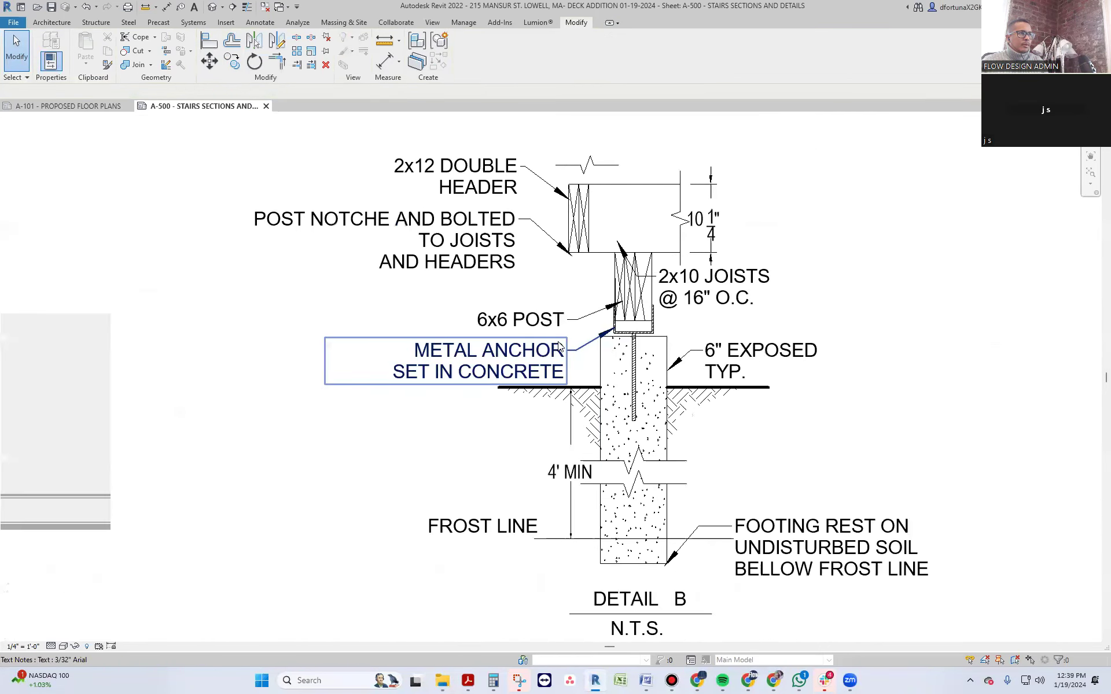
scroll(610, 347, up, 2)
scroll(610, 348, down, 2)
scroll(641, 306, up, 2)
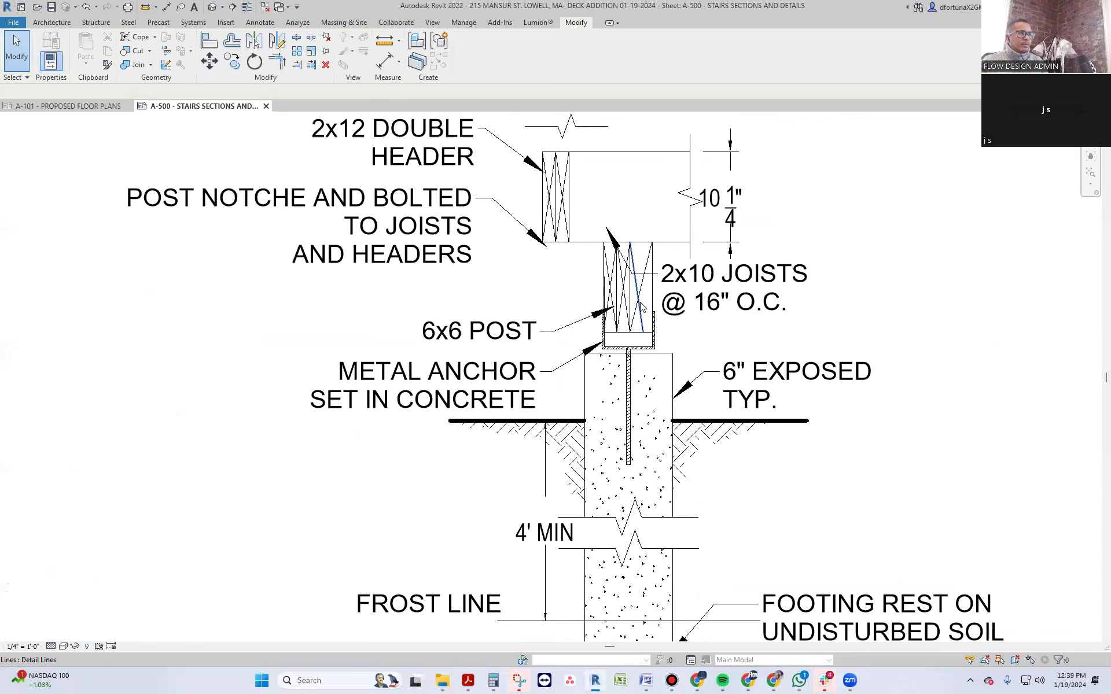
- Stretch both vertical edge lines of Detail B's post down to the top of the concrete footing
click(656, 299)
scroll(654, 331, up, 2)
drag(651, 303, 650, 364)
key(Escape)
key(Escape)
click(573, 333)
drag(575, 334, 574, 368)
key(Escape)
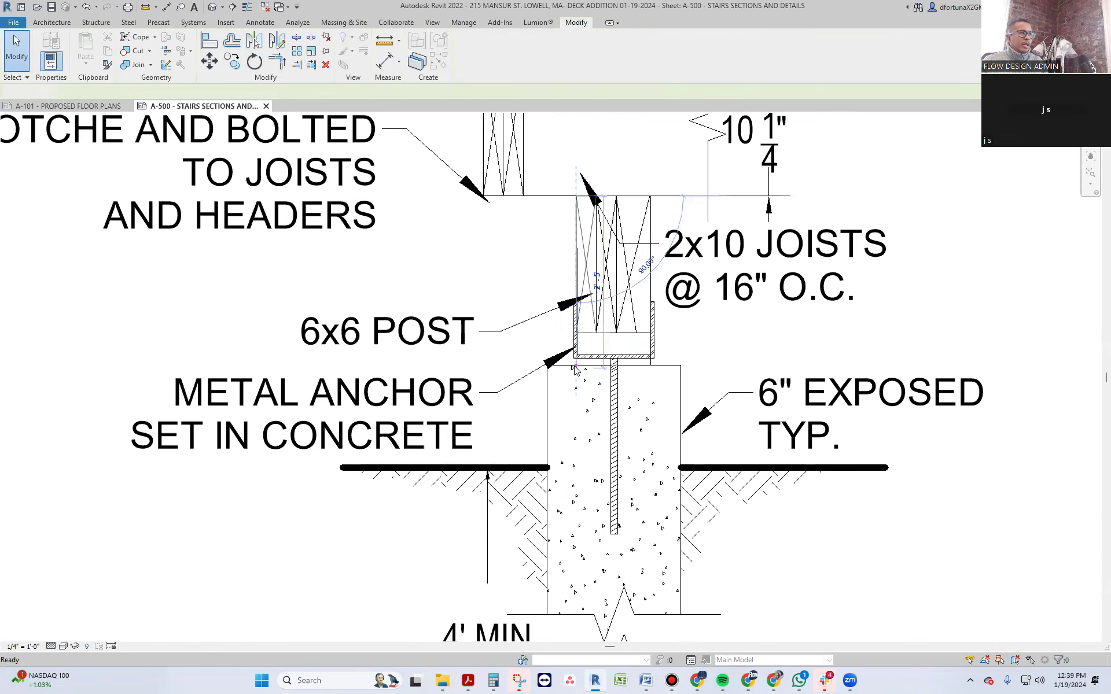
- Draw two short vertical detail lines from the top of the joist up to the break line above the header
scroll(446, 377, down, 3)
scroll(445, 377, down, 2)
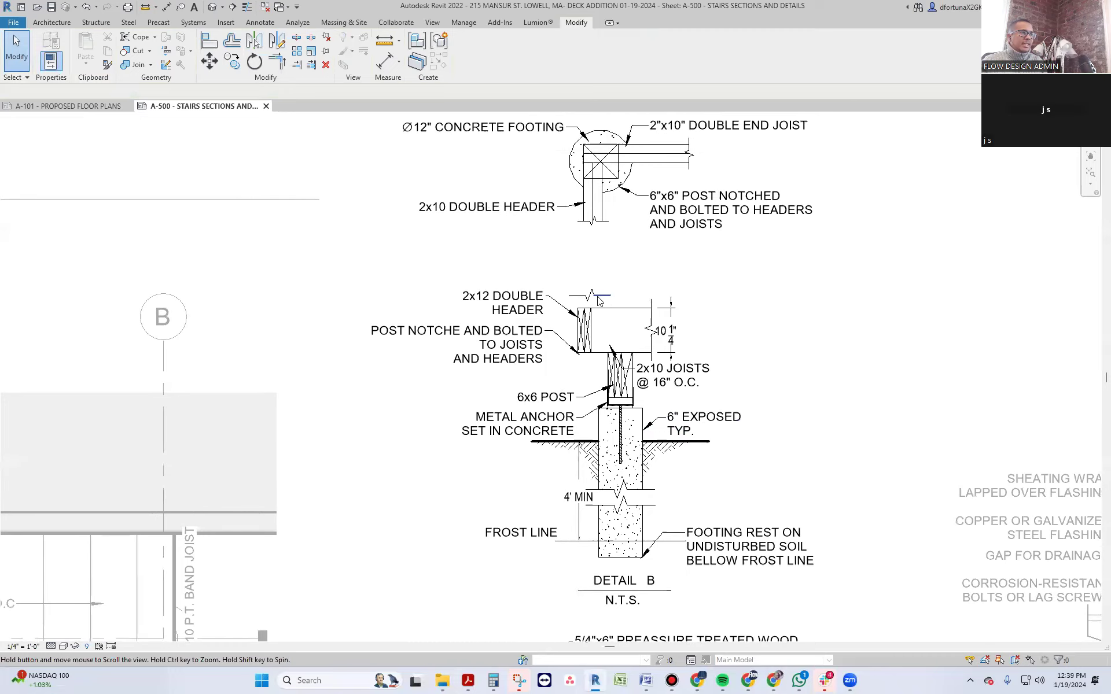
scroll(593, 258, up, 4)
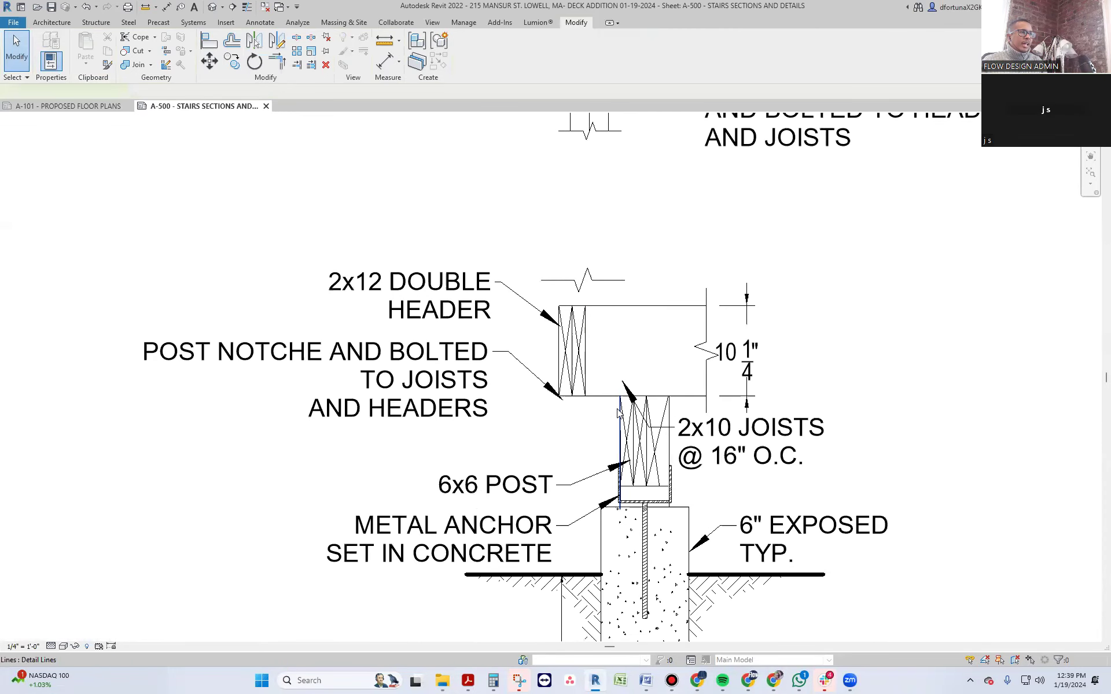
right_click(618, 412)
click(666, 212)
scroll(561, 287, up, 2)
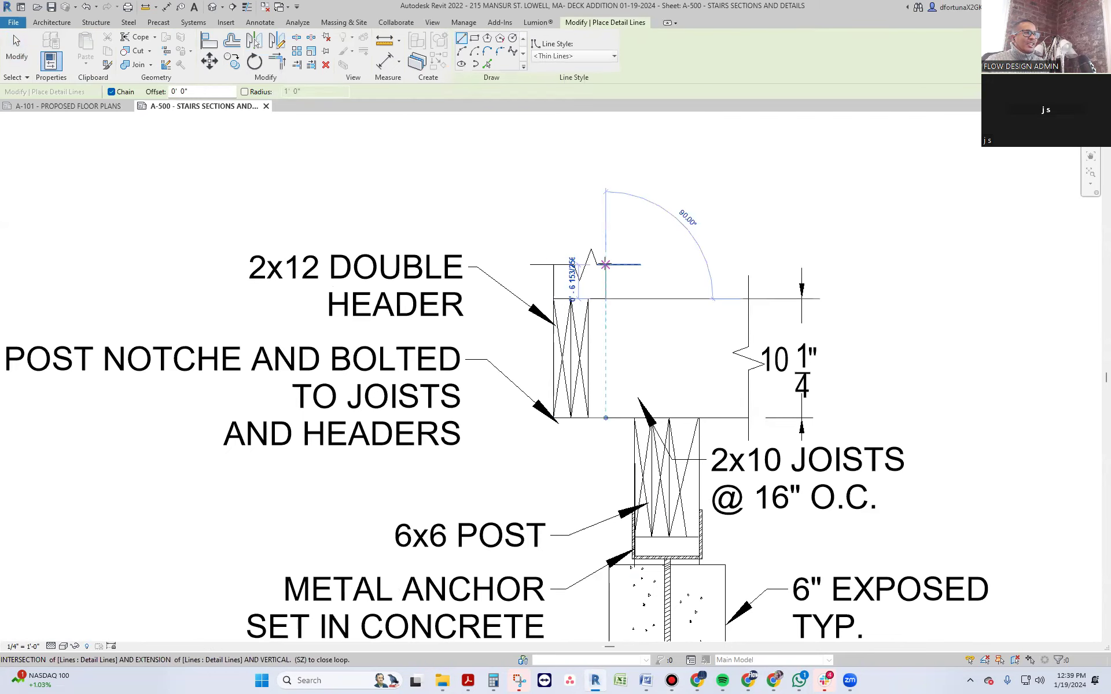
key(Escape)
key(Escape)
- Move Detail B's "2x10 JOISTS @ 16" O.C." note above the joist, with its leader pointing down into the joist
scroll(497, 328, down, 2)
scroll(496, 328, down, 1)
middle_drag(660, 411, 655, 345)
click(654, 345)
ctrl+drag(596, 315, 637, 186)
key(Escape)
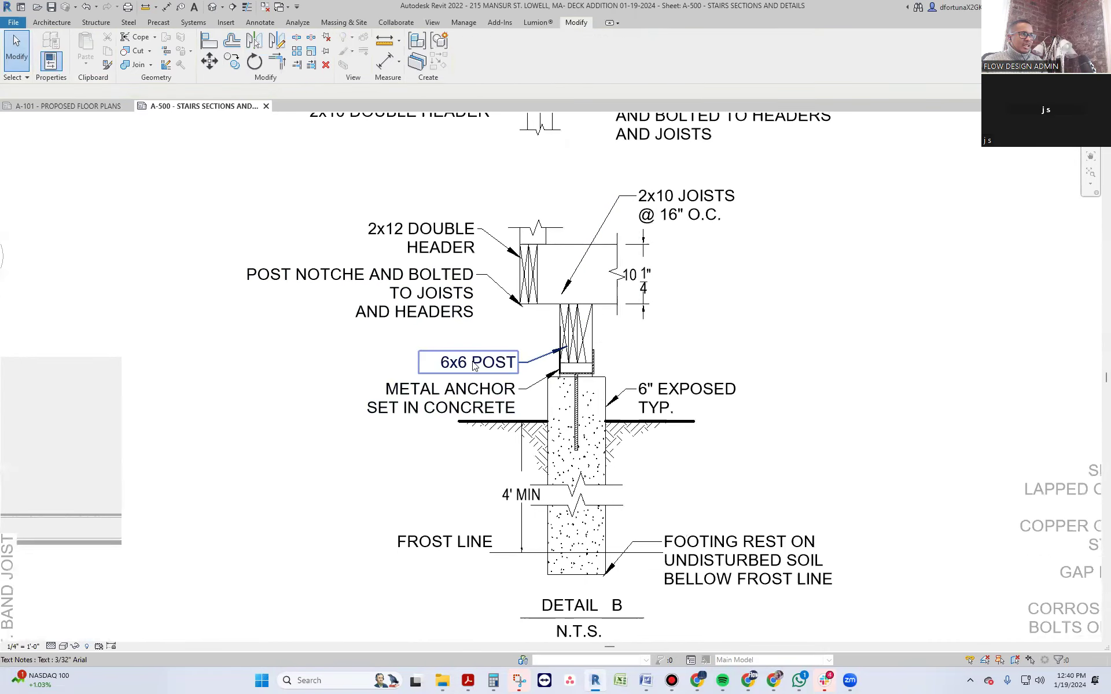
- Point the "6x6 POST" leader at the shortened post's outer edge and raise the note slightly
scroll(556, 356, up, 1)
click(556, 354)
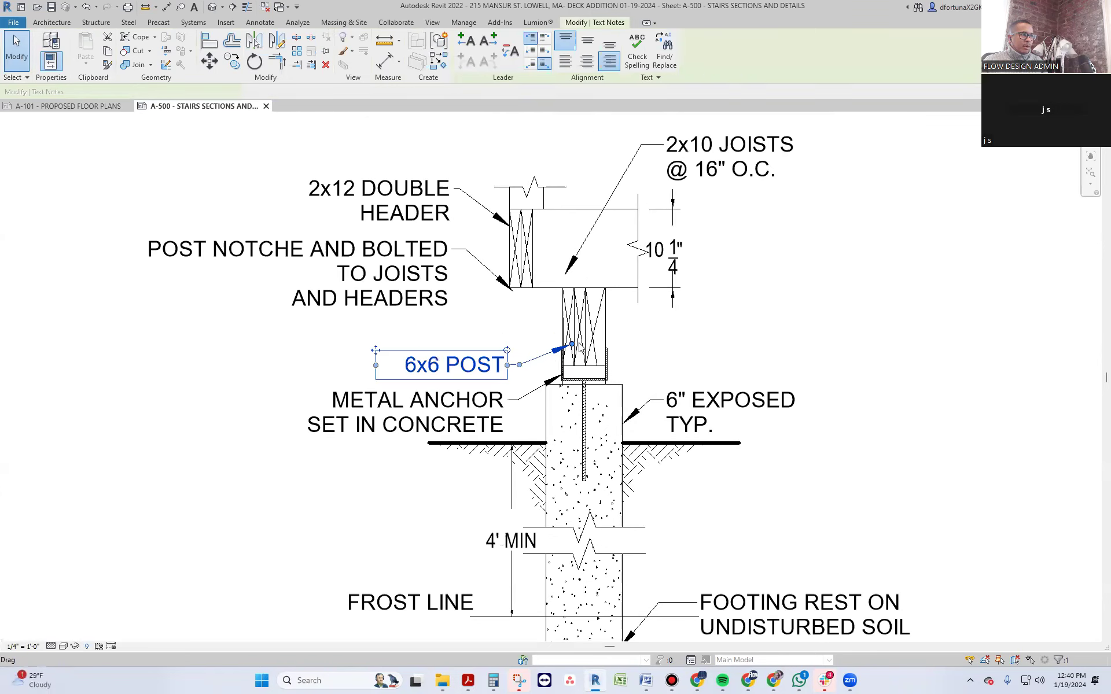
drag(570, 368, 566, 365)
drag(372, 352, 372, 332)
double_click(441, 346)
key(ctrl+a)
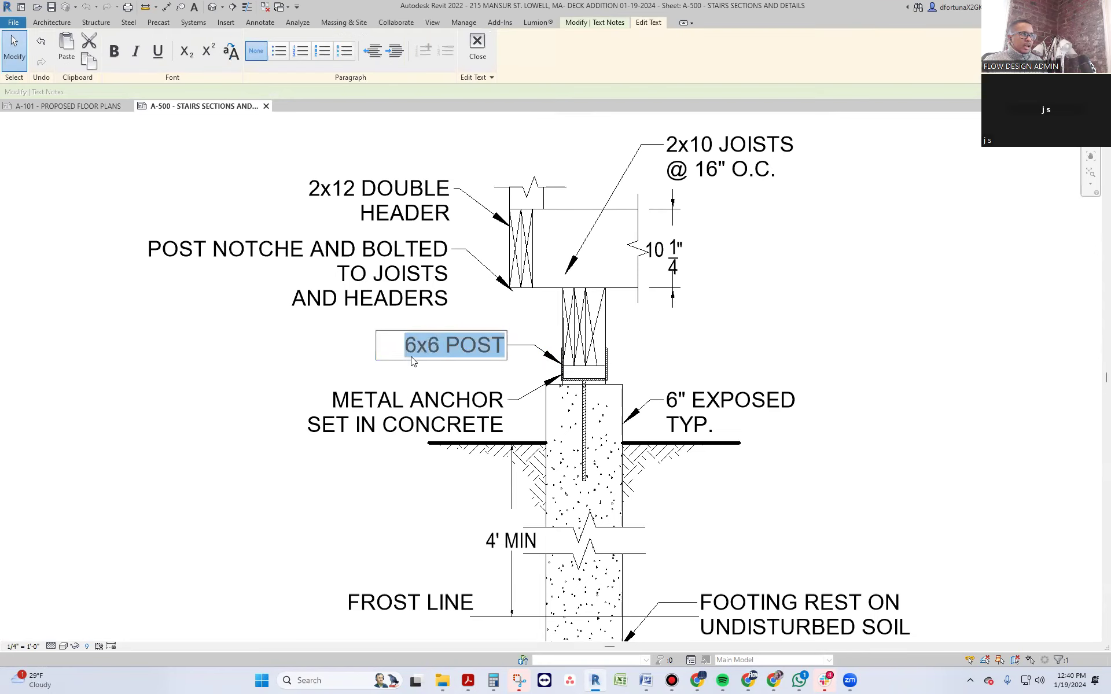
- Change Detail B's header note to "2x10 DOUBLE HEADER"
click(359, 191)
click(359, 191)
click(355, 192)
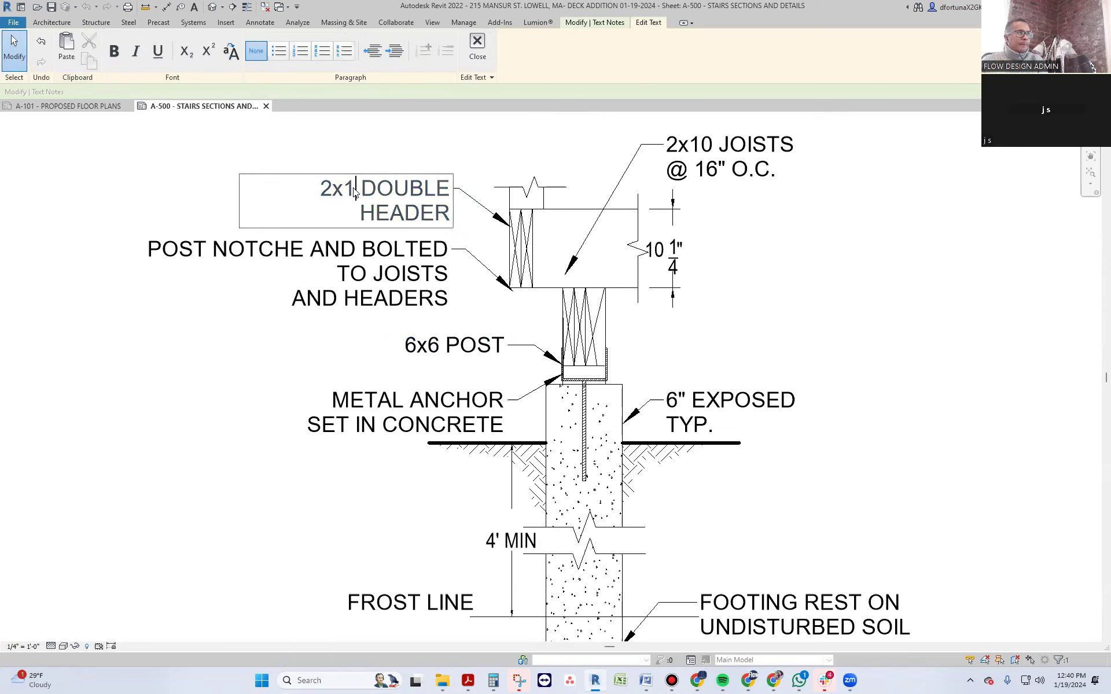
click(354, 338)
- Copy the header note to the open side of the triple beam, left-align its text and point its leader at the beam
click(396, 212)
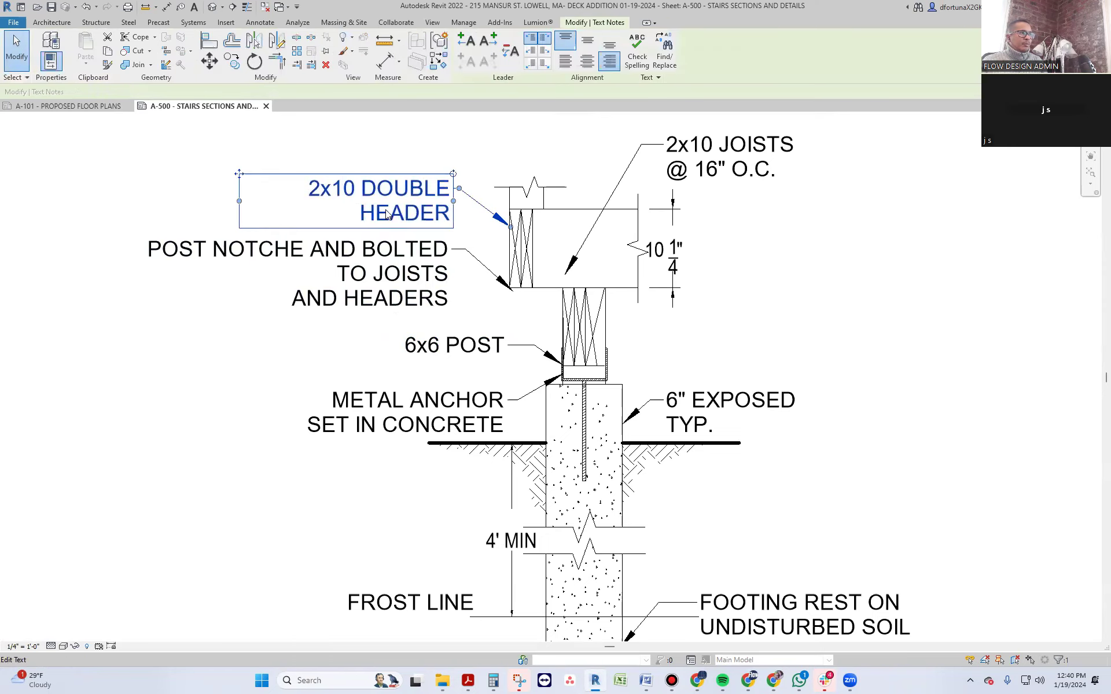
click(396, 213)
click(459, 166)
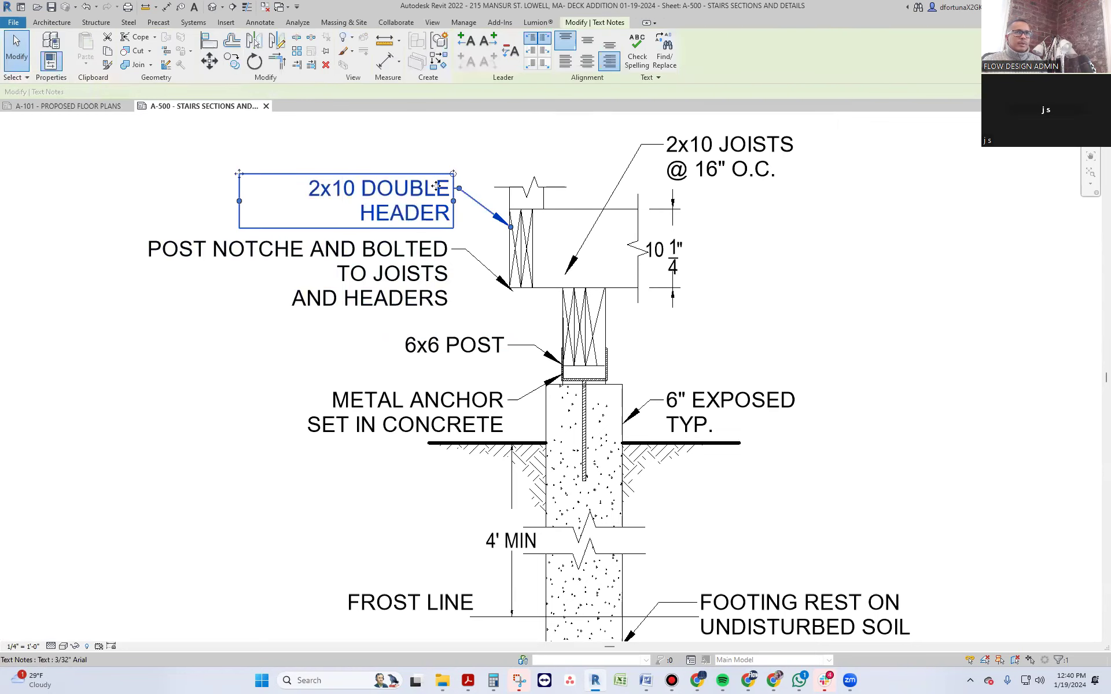
mouse_move(794, 307)
ctrl+mouse_down()
mouse_move(769, 311)
mouse_move(796, 307)
ctrl+mouse_up()
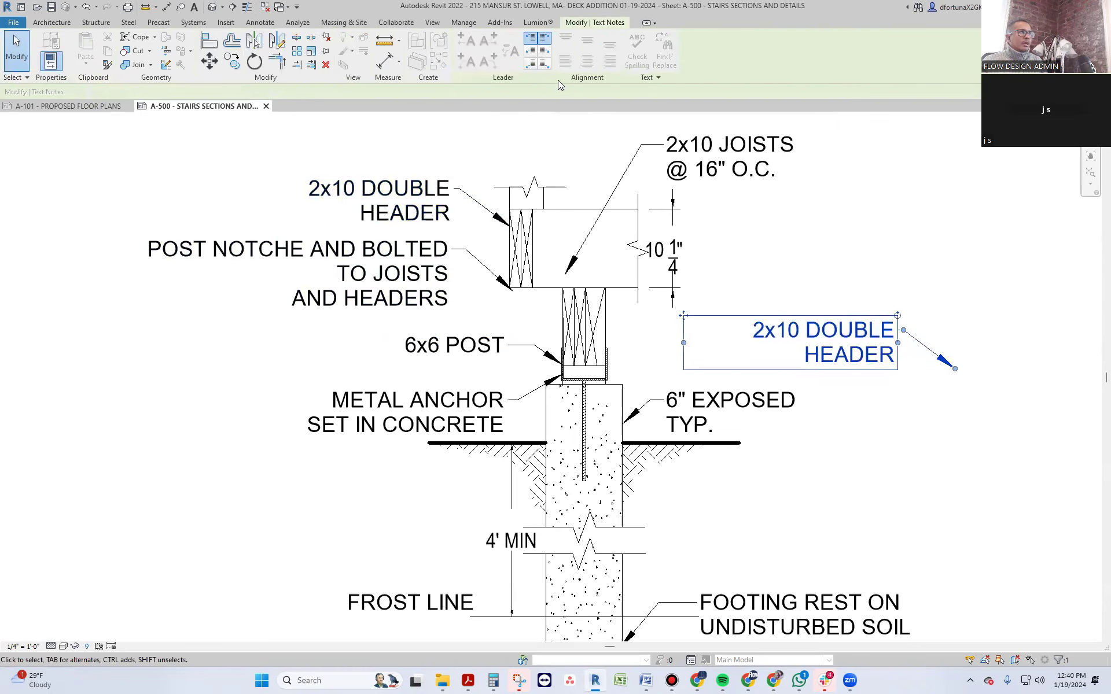
click(565, 63)
drag(955, 368, 599, 326)
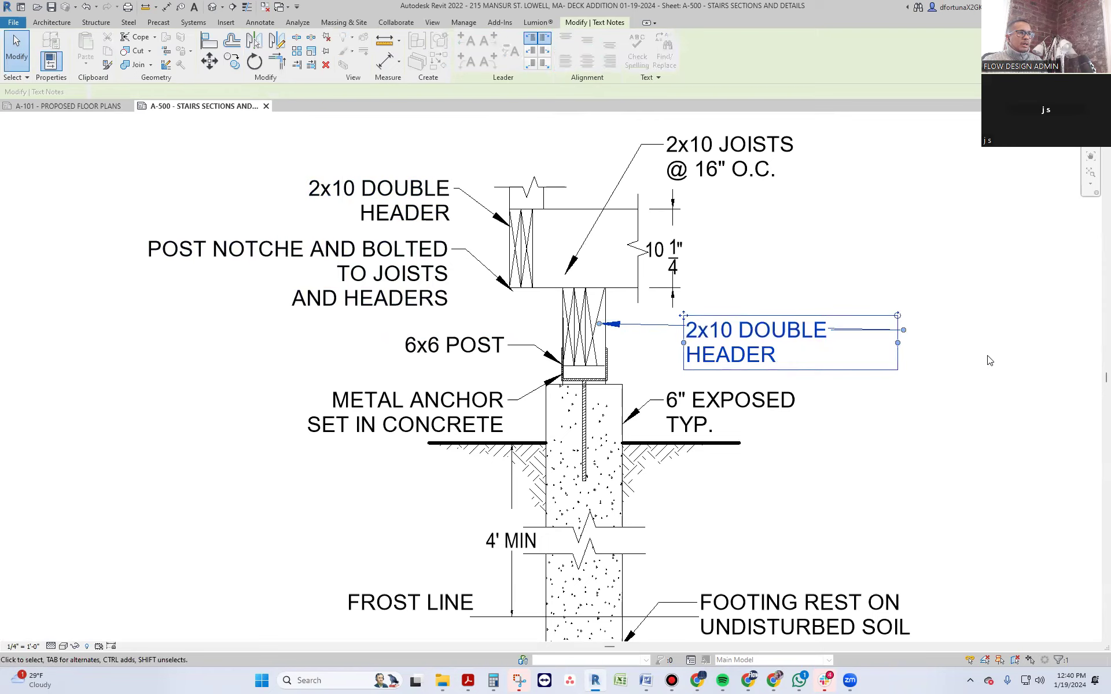
- Rewrite the copied note as "(3) P.T. 2x12 BEAM"
double_click(712, 335)
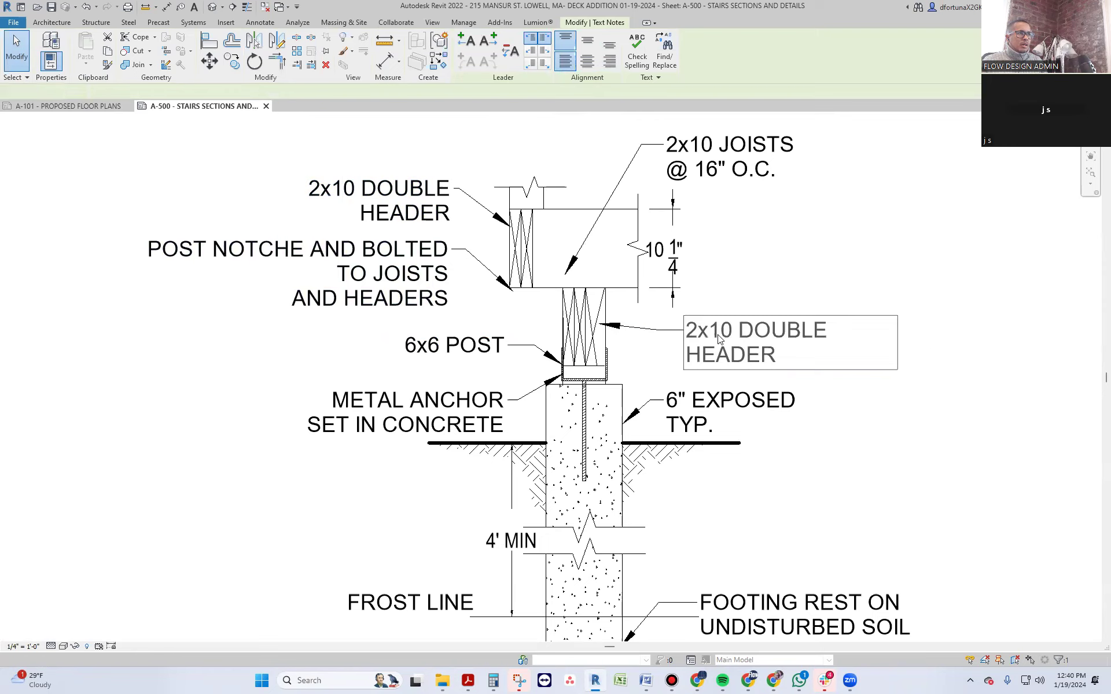
key(BackSpace)
text(2)
drag(777, 354, 690, 355)
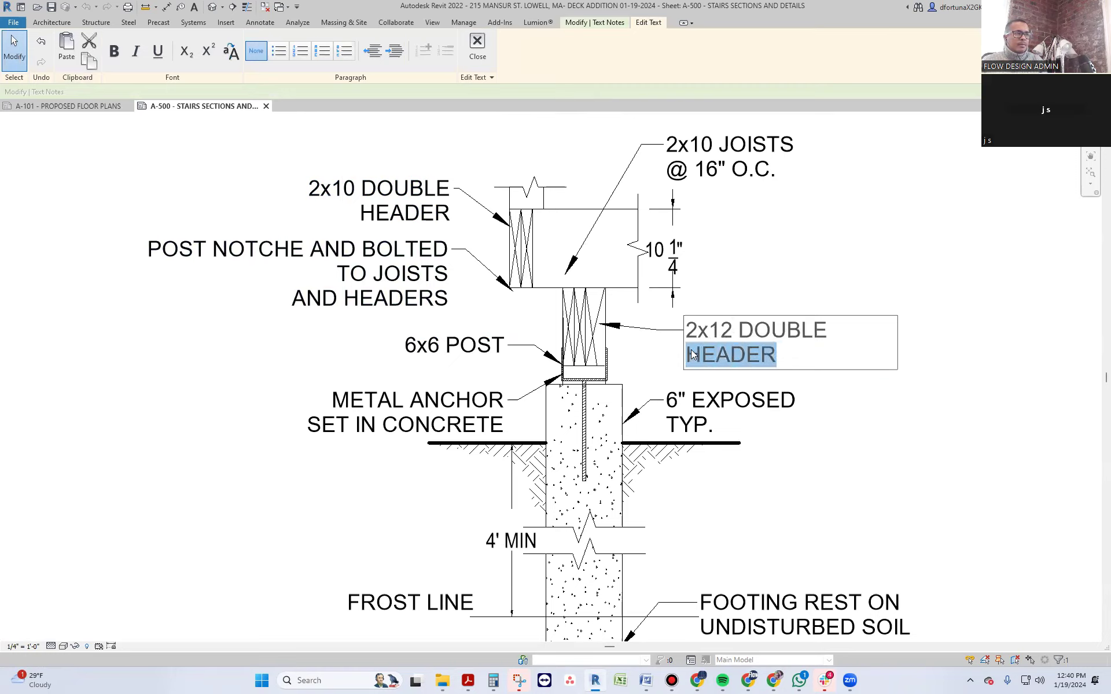
drag(829, 331, 753, 331)
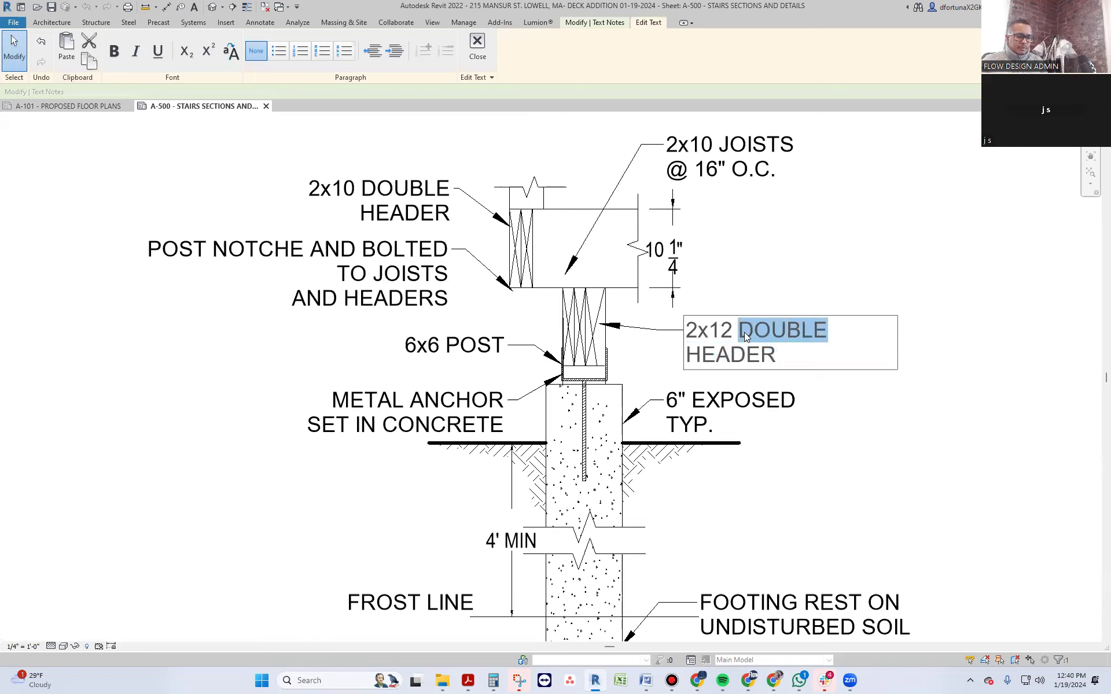
key(BackSpace)
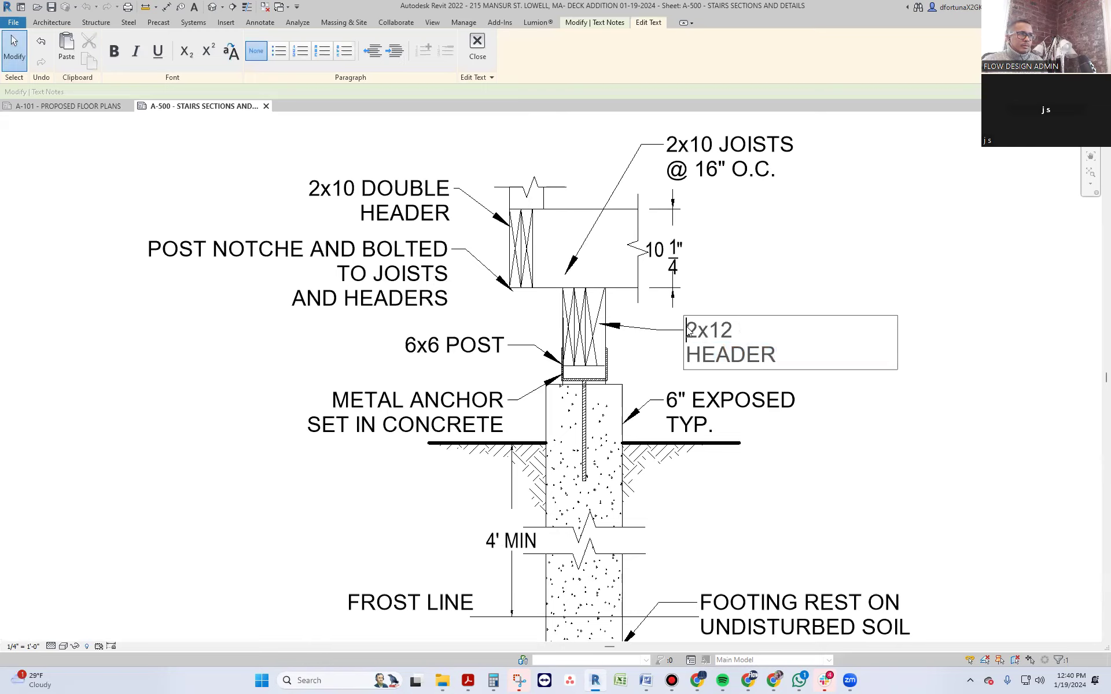
text(3))
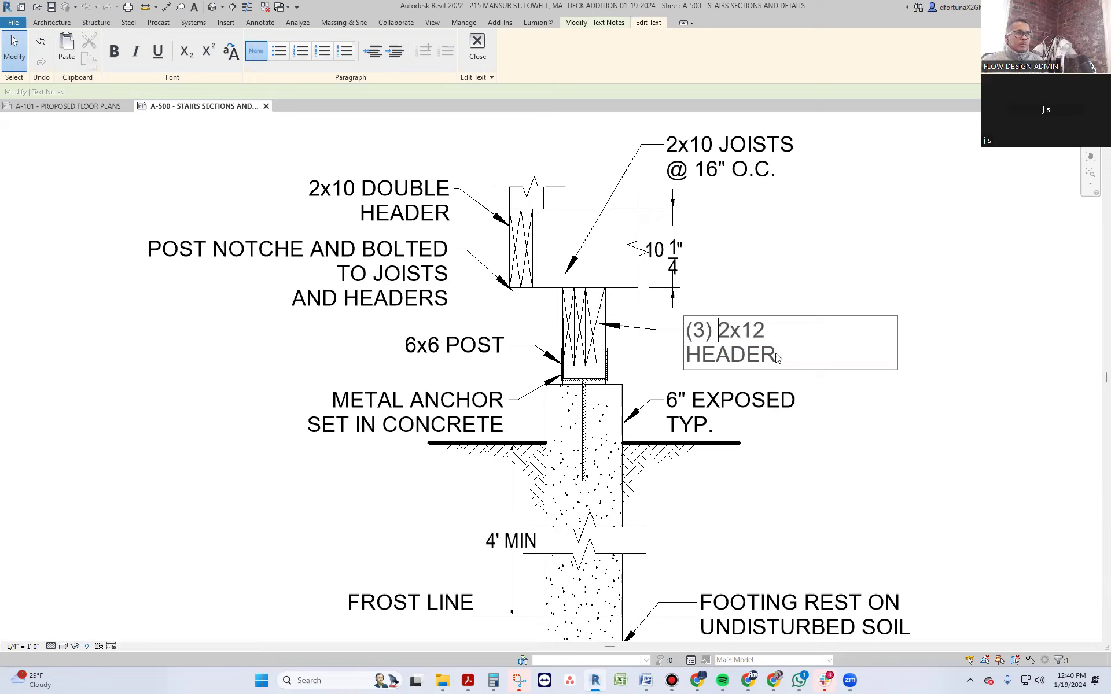
drag(775, 356, 671, 348)
key(BackSpace)
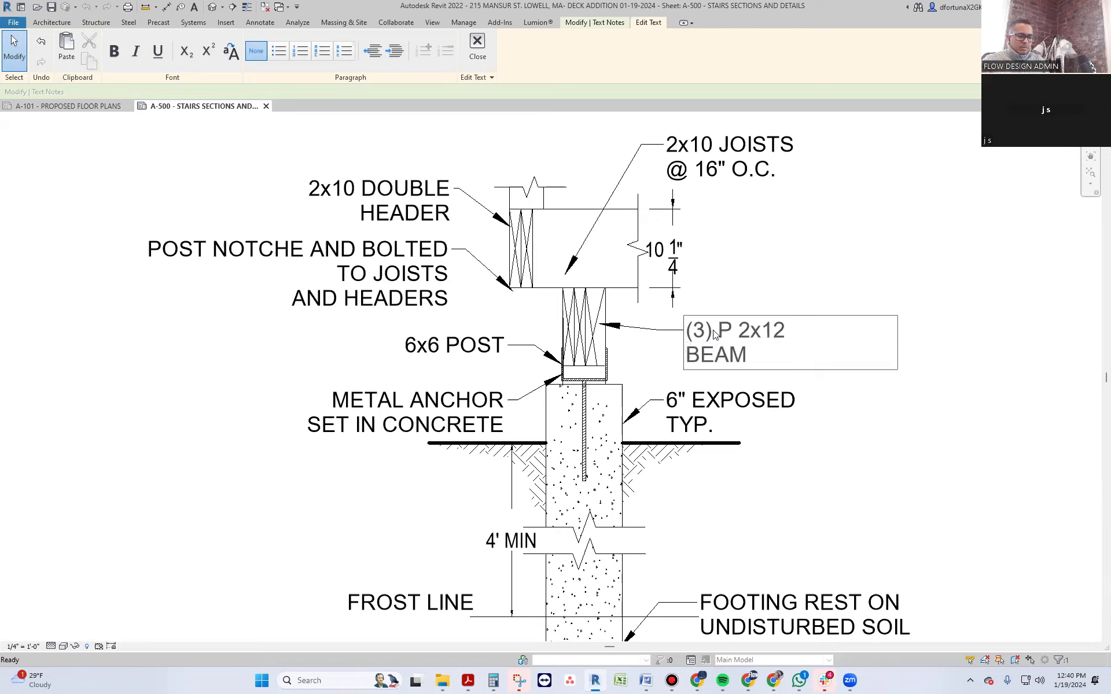
click(739, 184)
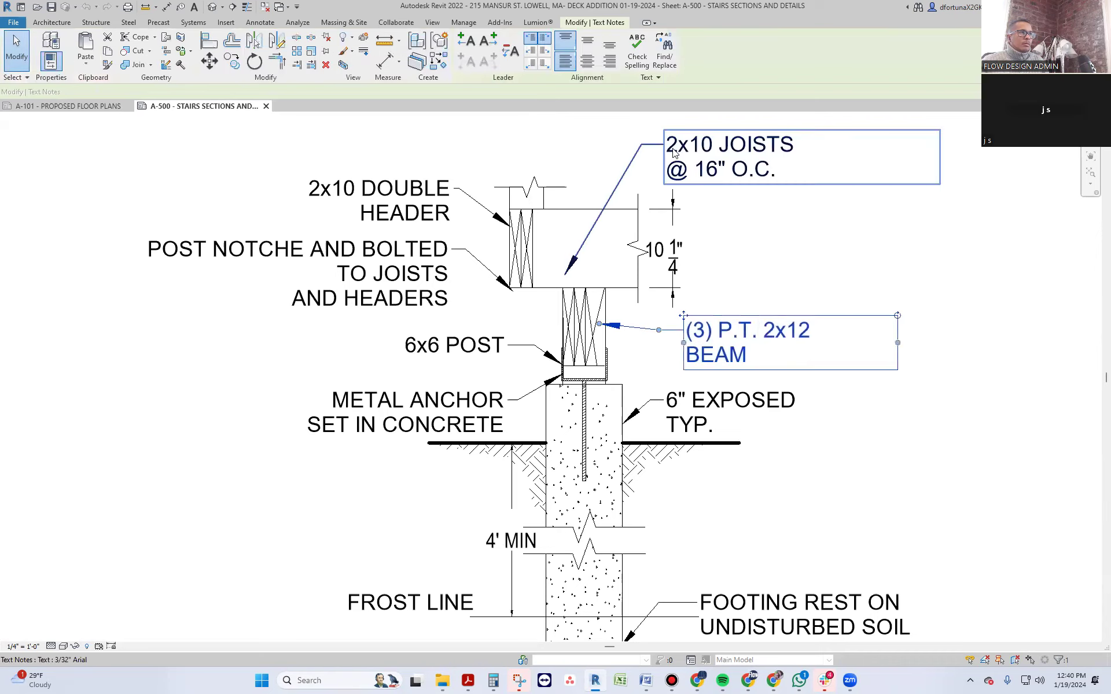
- Add the prefix "P.T." to Detail B's 2x10 joists note and 2x10 double header note
click(674, 148)
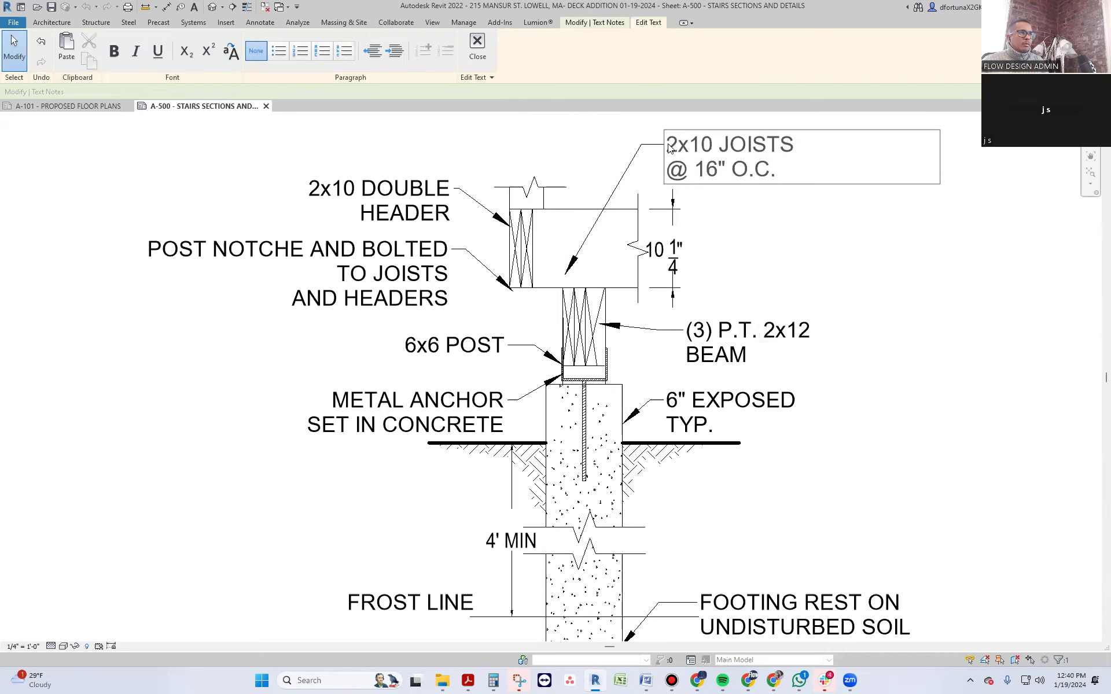
text(P.T.)
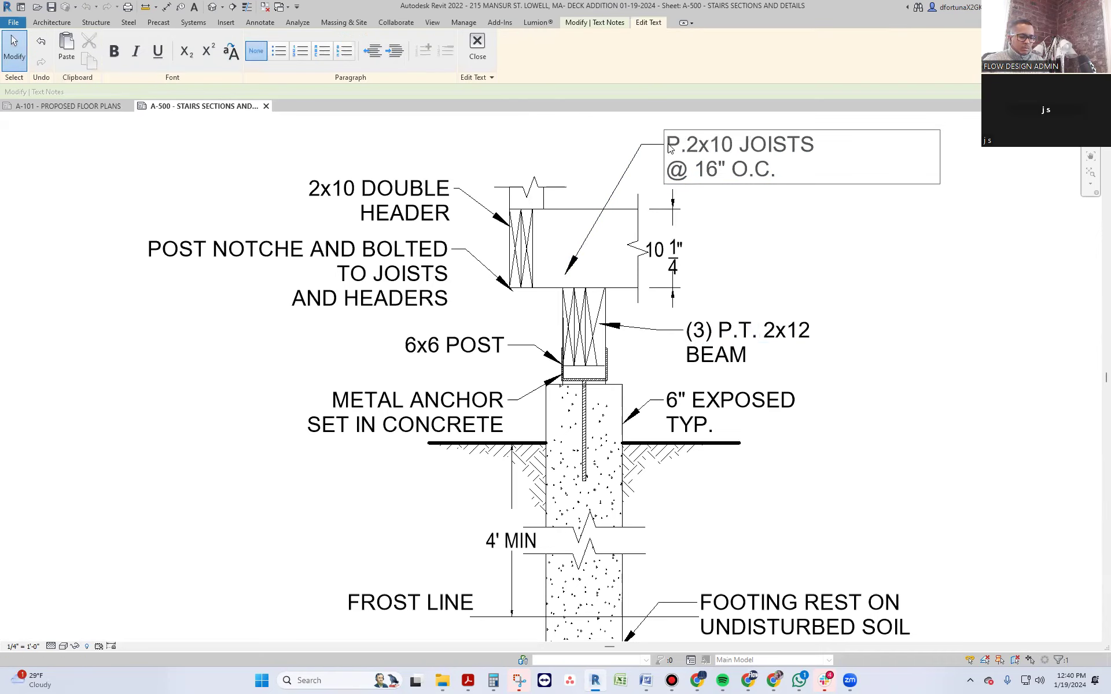
click(311, 215)
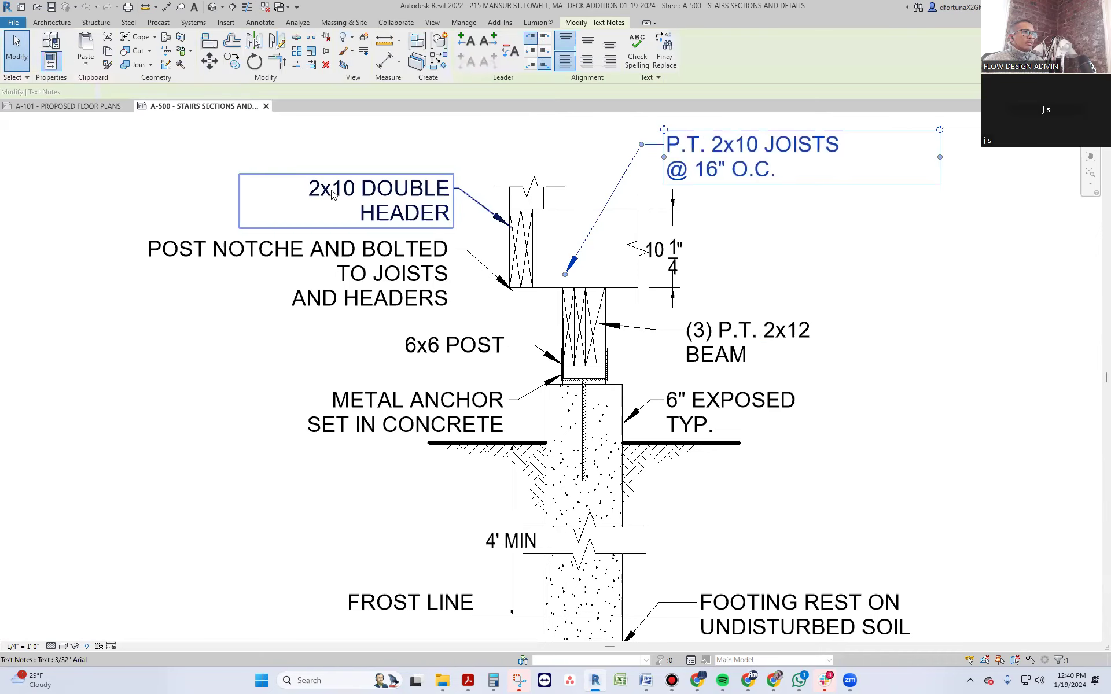
click(312, 193)
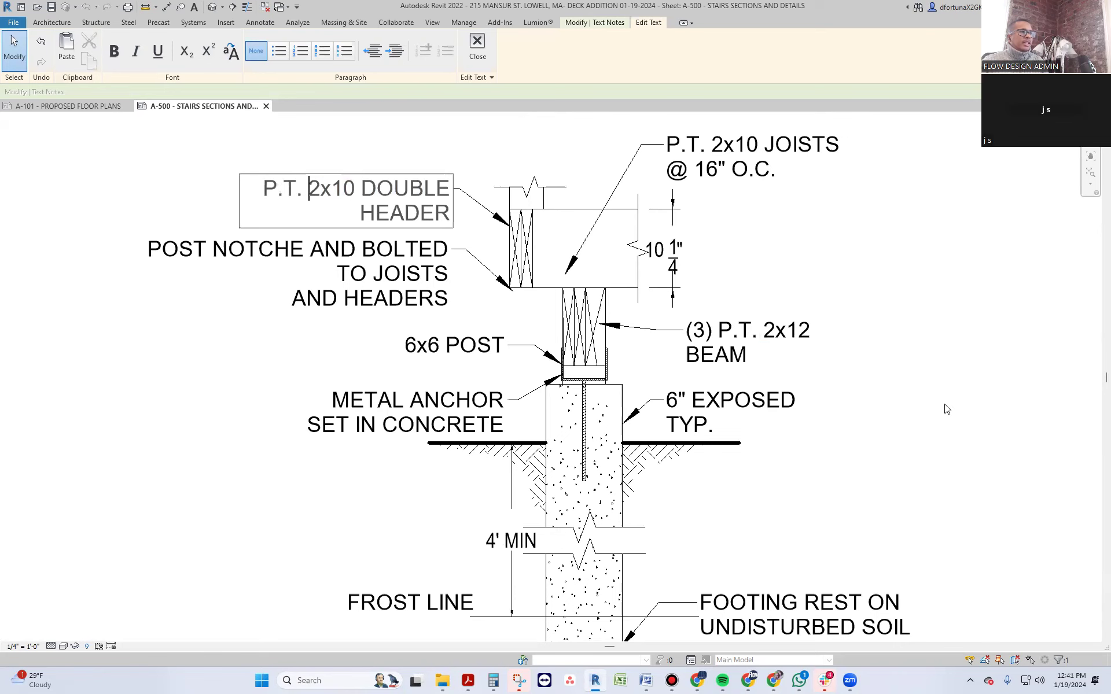
click(894, 440)
click(890, 483)
- Add an aligned dimension above Detail B between the double header's outer face and the anchor rod set in the concrete footing
scroll(890, 478, down, 2)
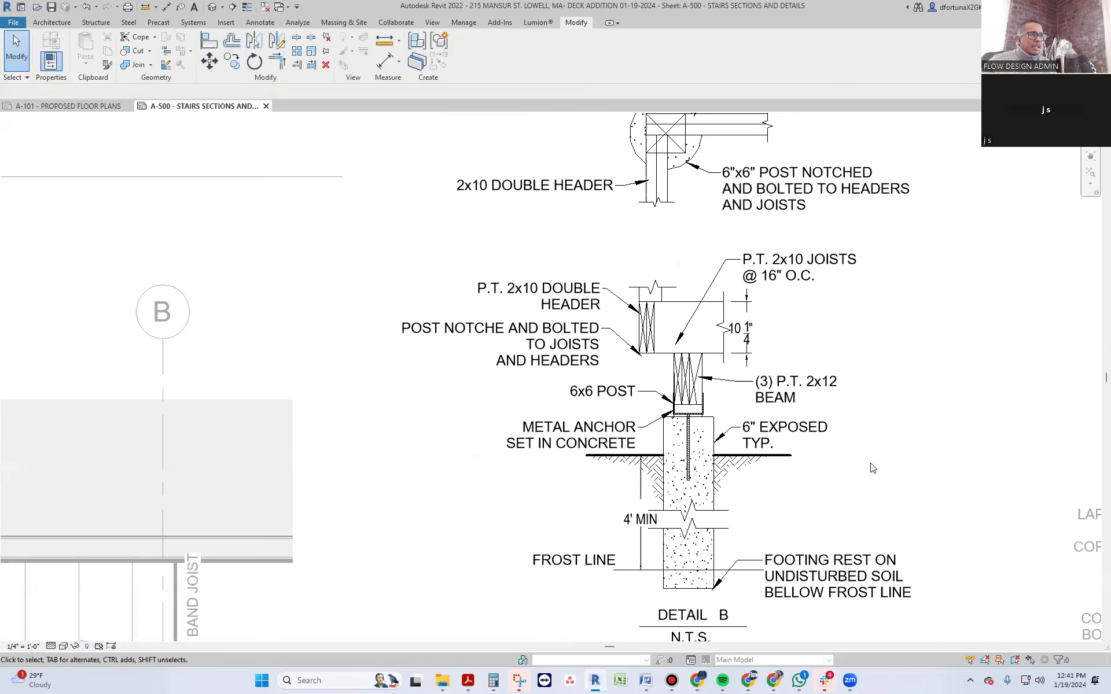
scroll(781, 382, up, 2)
key(d)
key(i)
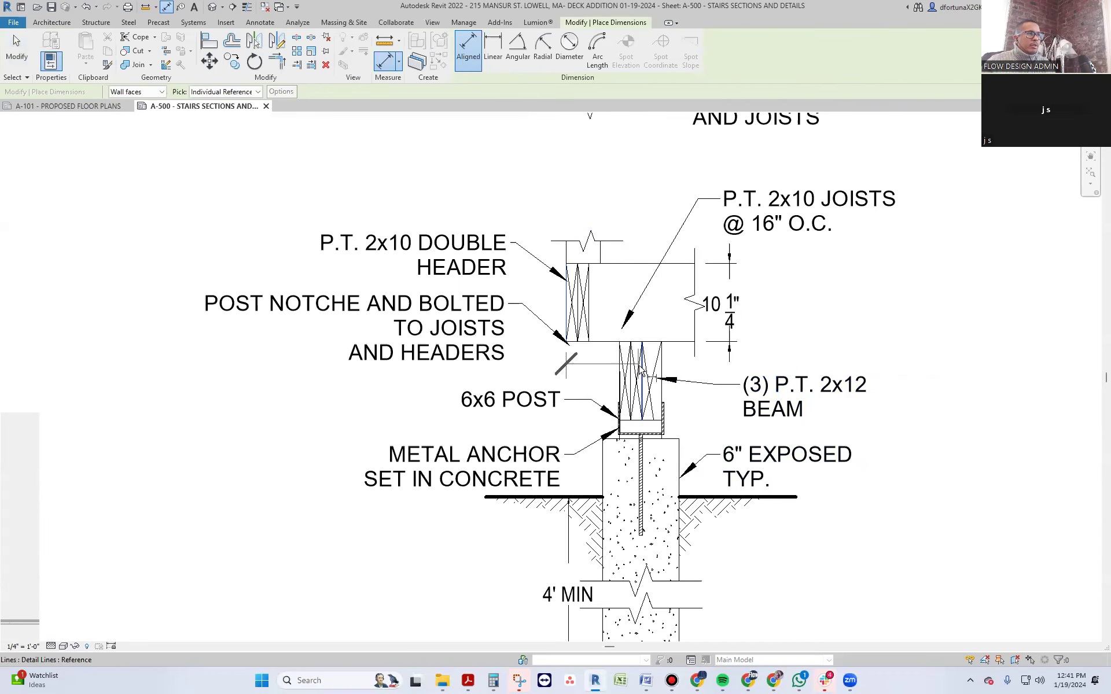
scroll(635, 538, up, 3)
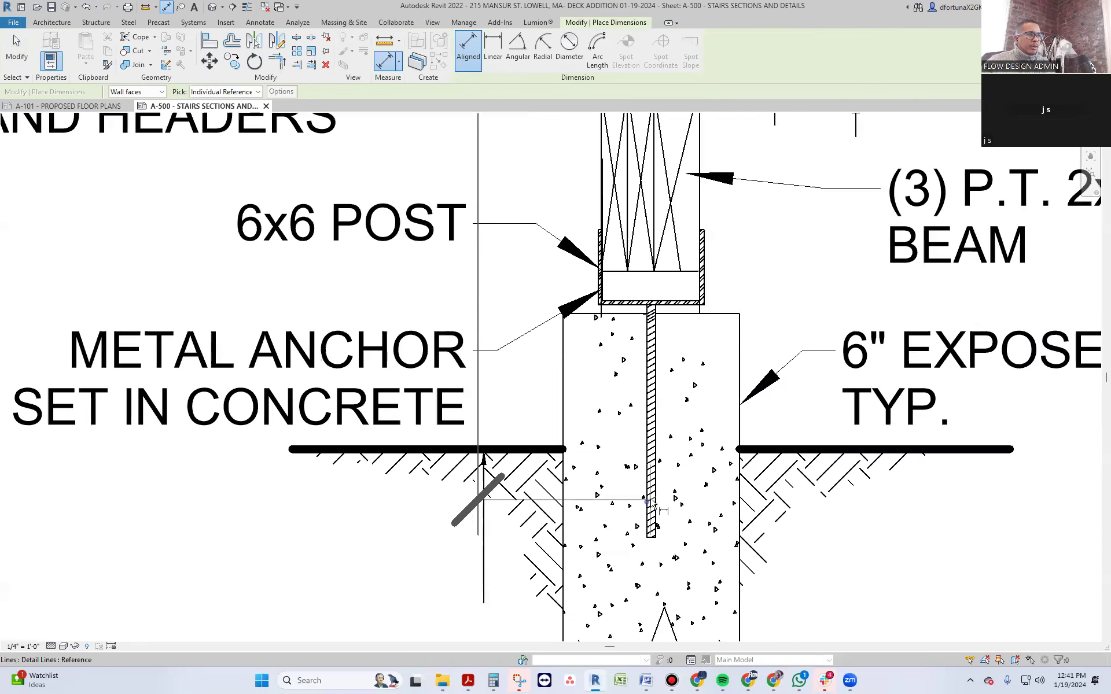
scroll(631, 220, down, 2)
scroll(582, 382, up, 2)
click(566, 178)
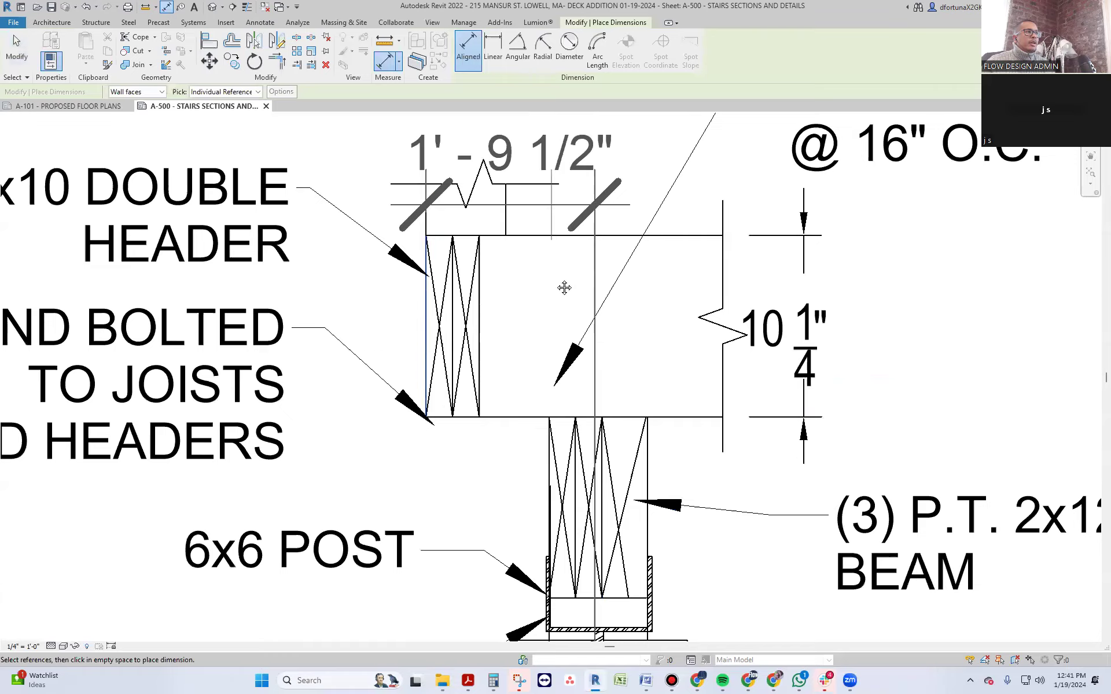
scroll(566, 258, up, 3)
key(Escape)
- Replace the new dimension's value with the text "1' - 0" OVERHANG"
double_click(523, 206)
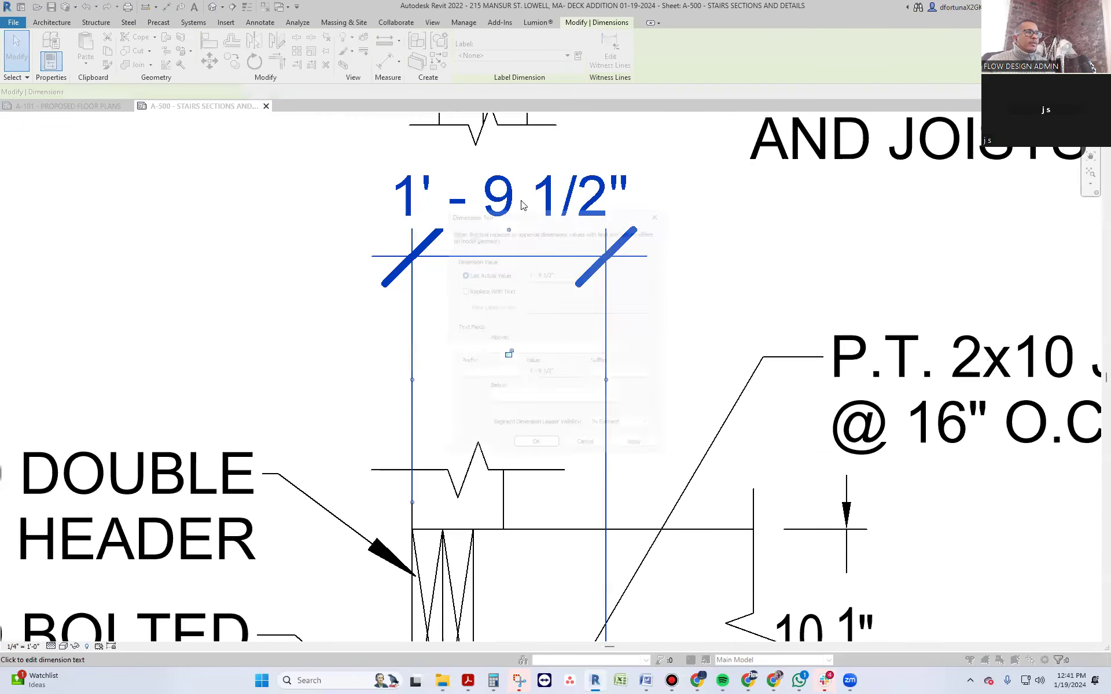
click(476, 286)
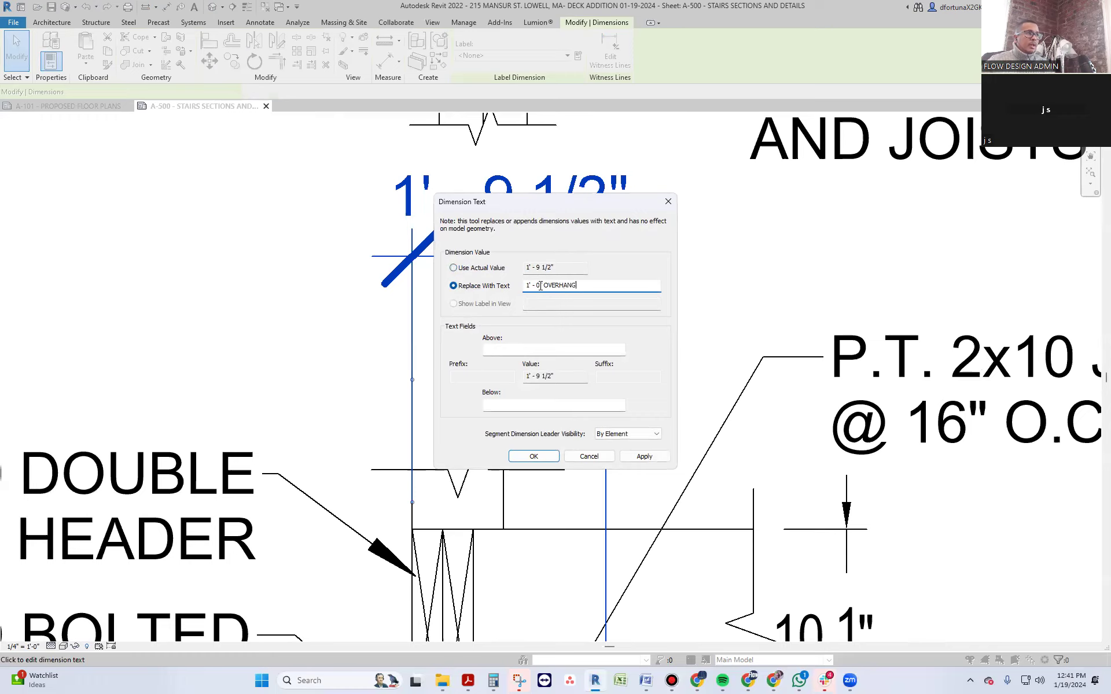
click(534, 456)
scroll(539, 460, down, 5)
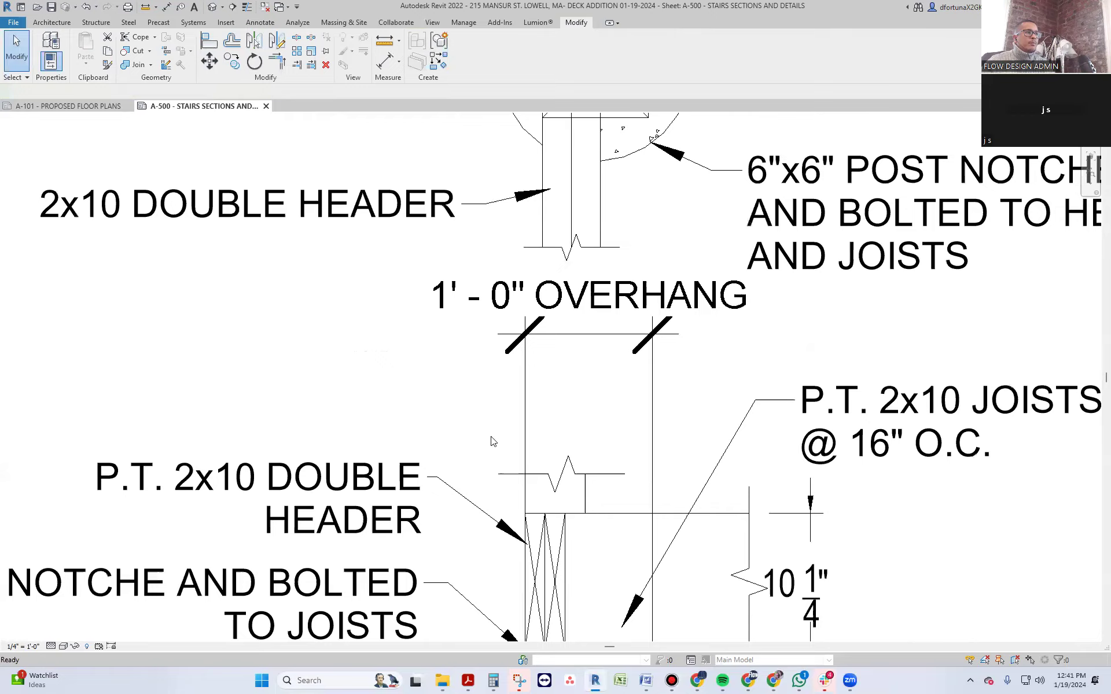
scroll(538, 461, down, 4)
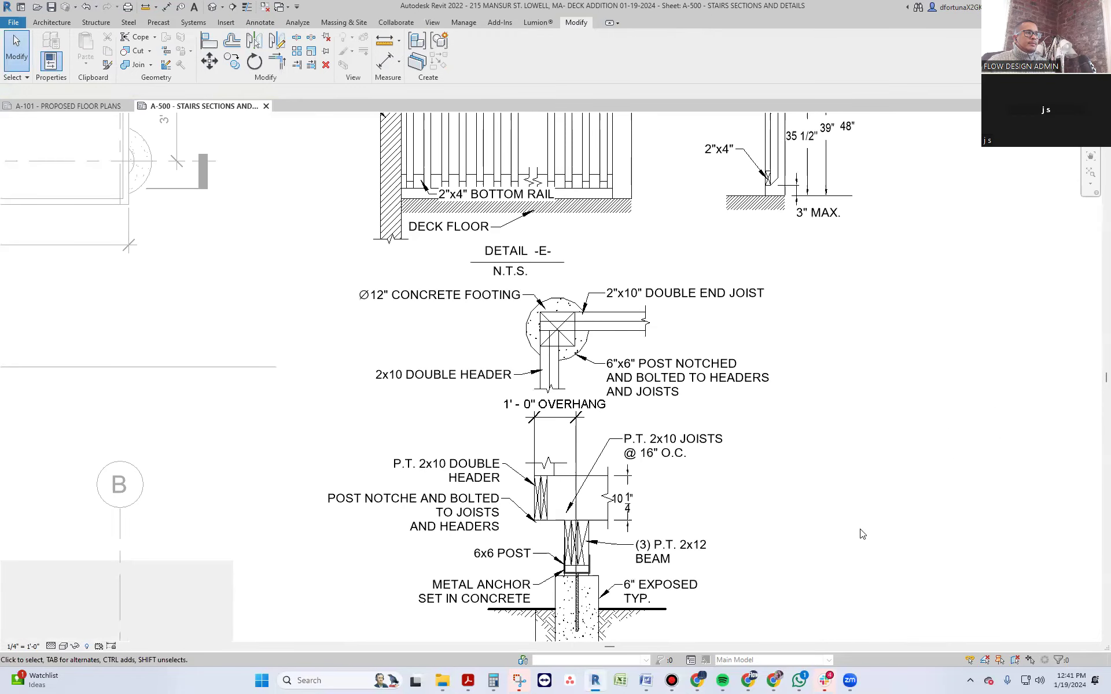
- Try to hide the categories of the footing plan detail above Detail B in the view, and undo it
scroll(863, 534, down, 2)
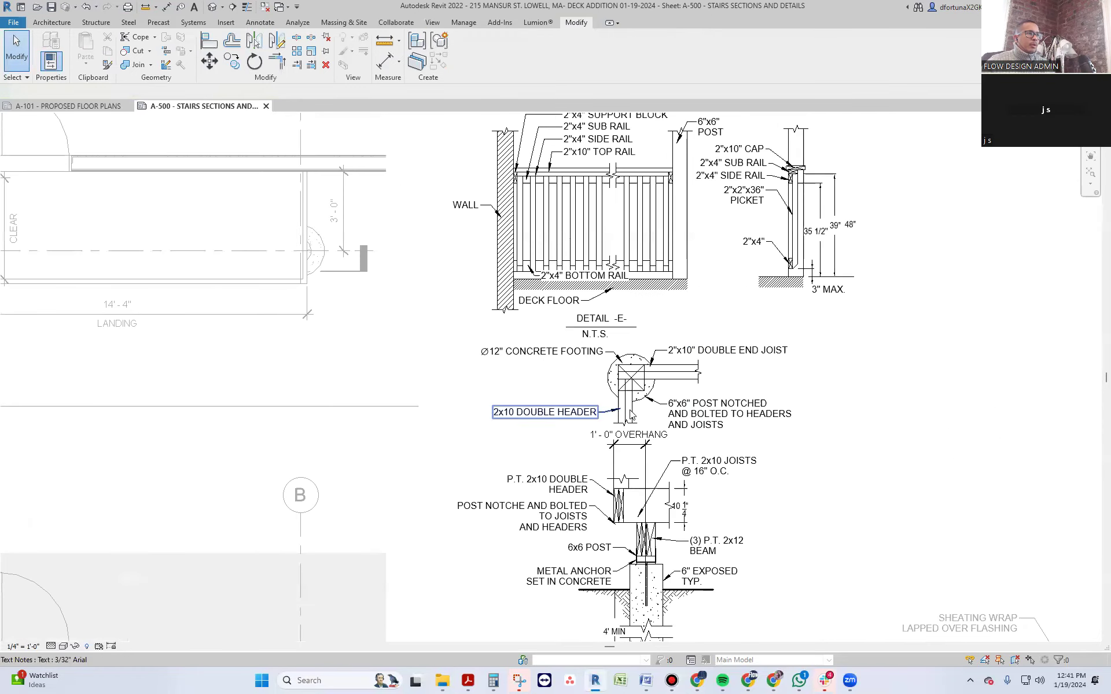
middle_drag(825, 475, 770, 458)
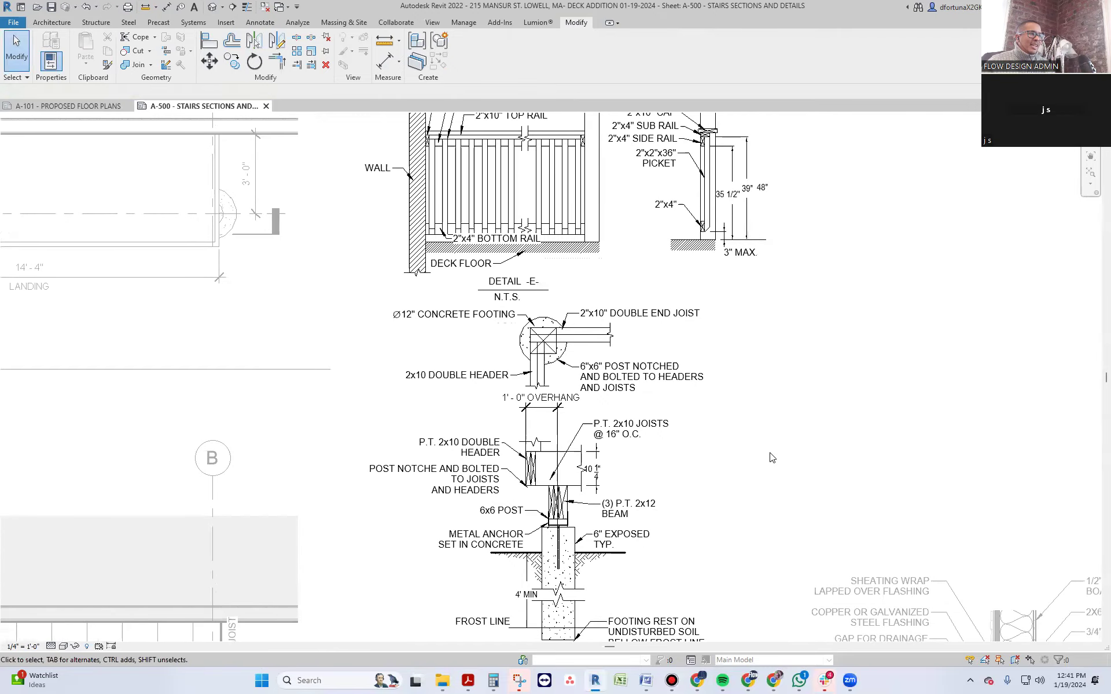
scroll(408, 353, up, 2)
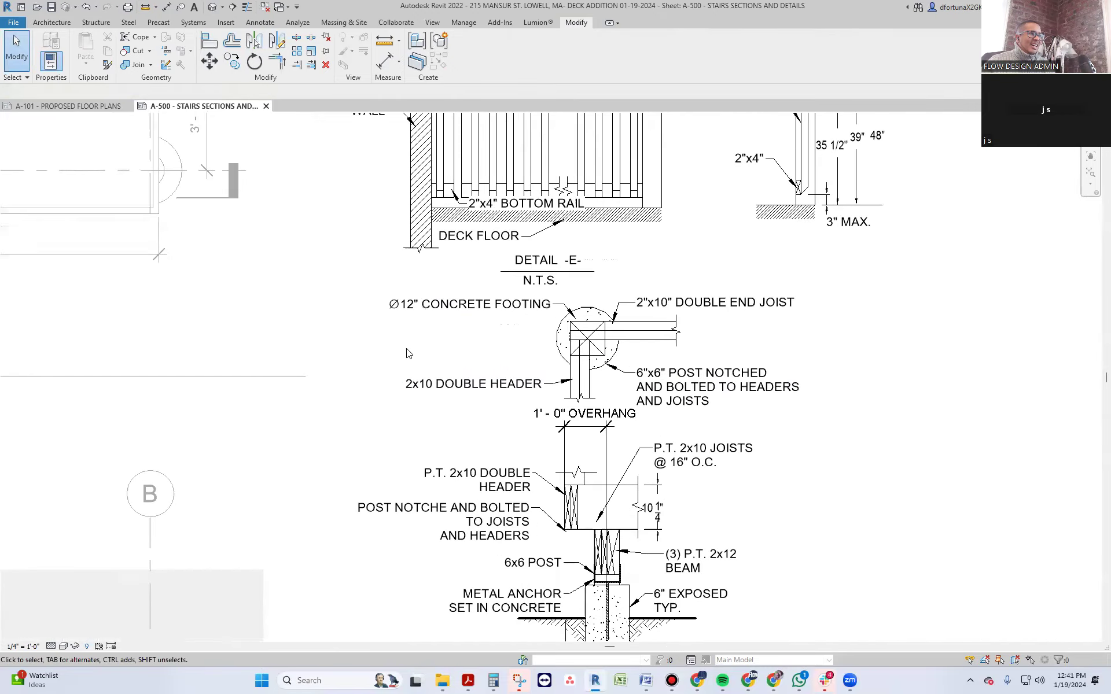
drag(359, 283, 877, 417)
right_click(715, 381)
mouse_move(790, 158)
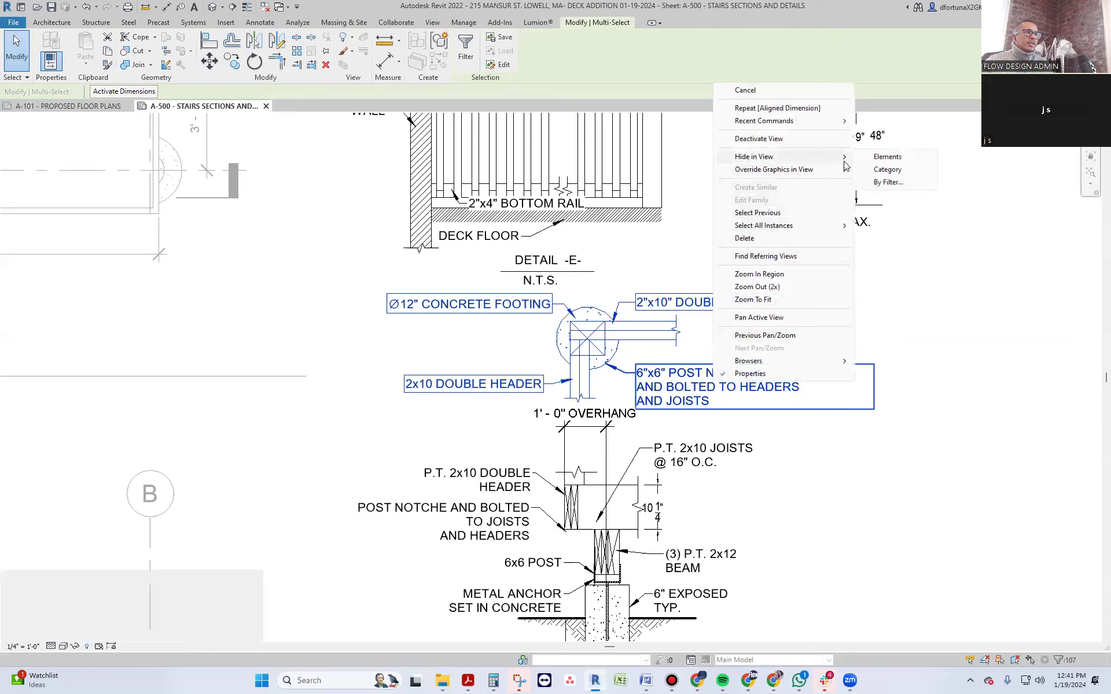
click(888, 169)
key(ctrl+z)
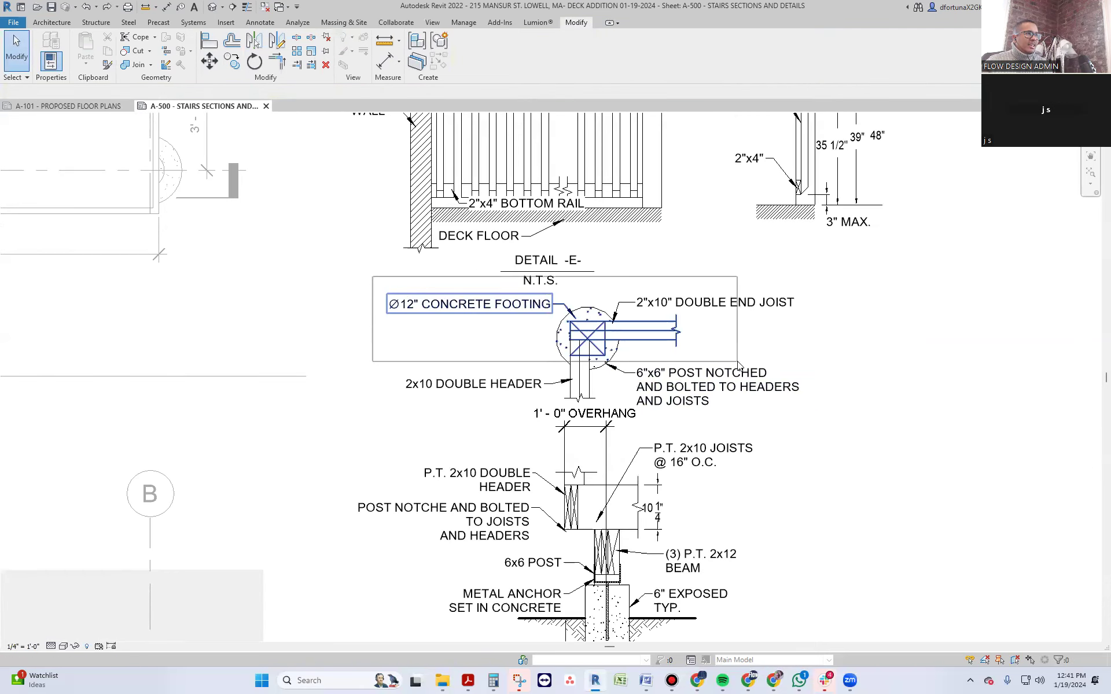
- Hide the footing plan detail's concrete footing note, post square and double end joist lines in the view by element
right_click(619, 324)
mouse_move(674, 426)
click(796, 420)
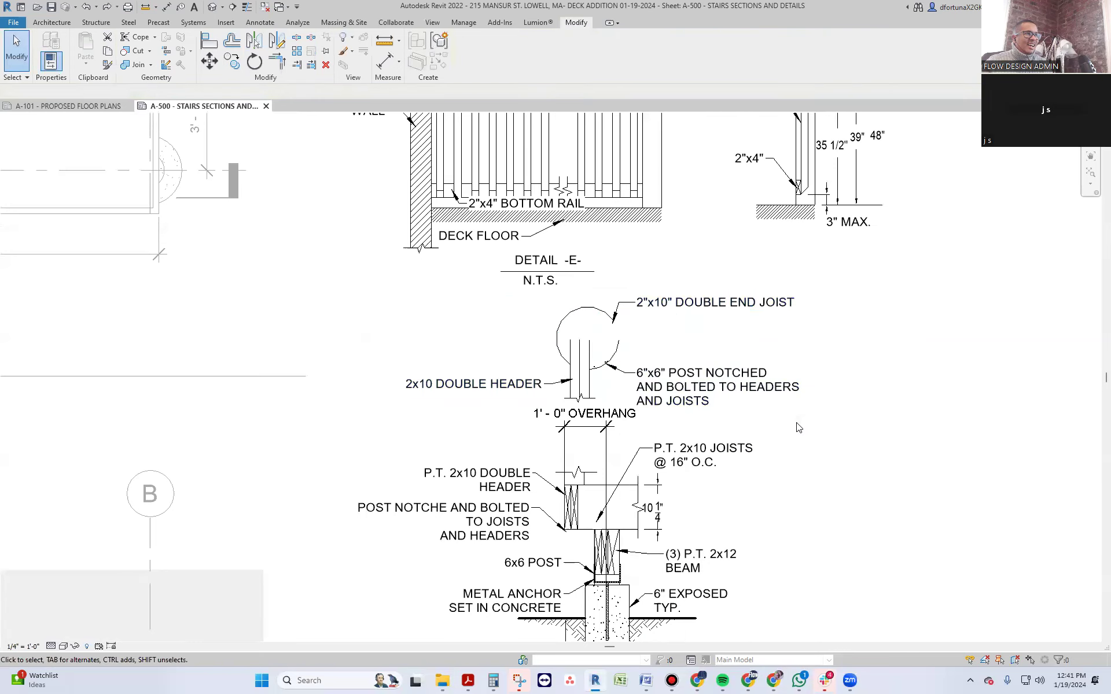
- Delete the footing plan detail's remaining double end joist, notched post and double header notes, along with its leftover linework
click(695, 308)
key(Delete)
click(718, 386)
key(Delete)
drag(337, 298, 724, 418)
key(Delete)
scroll(778, 382, down, 2)
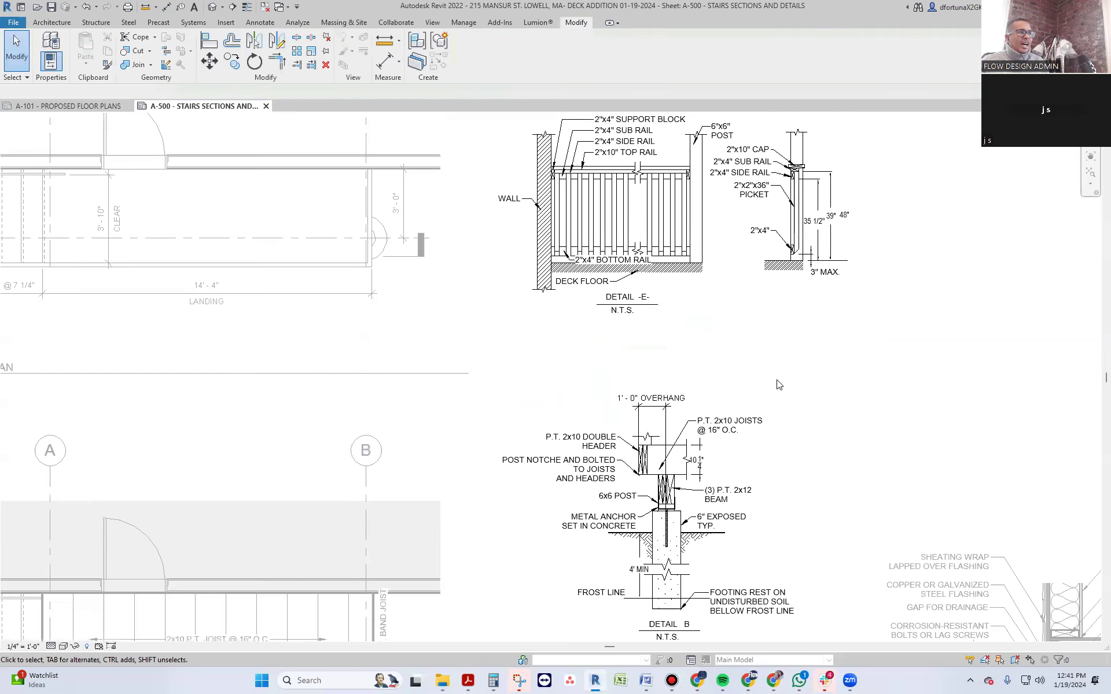
- Stop editing inside the Railing and Deck Details viewport and return to the A-500 sheet
scroll(778, 385, down, 4)
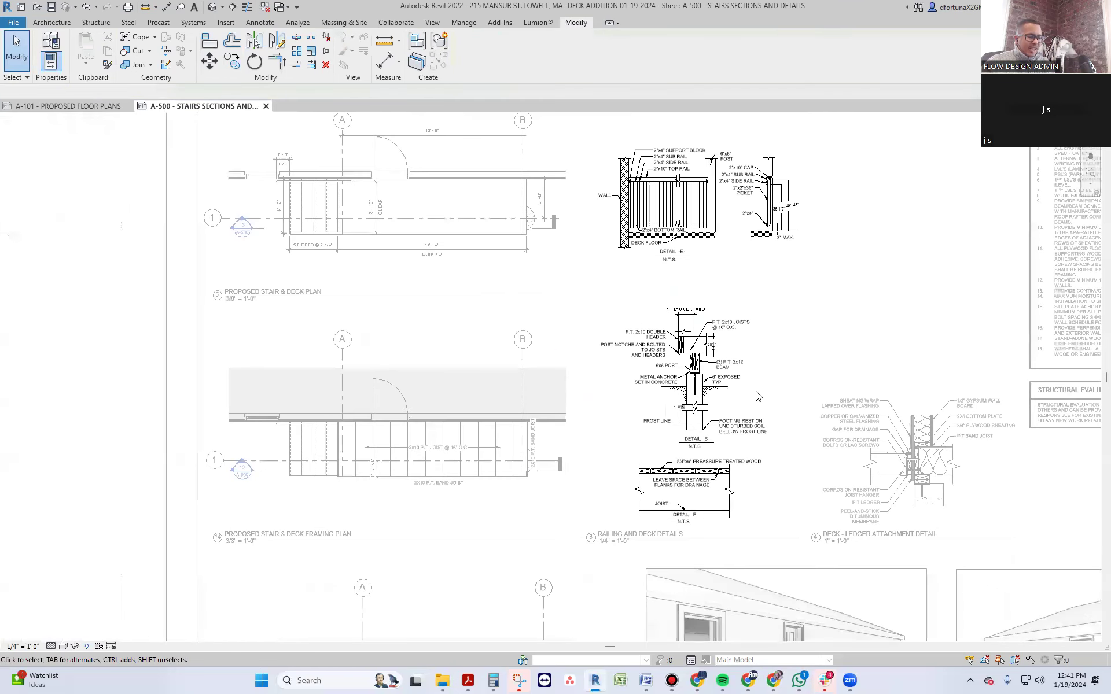
click(738, 462)
scroll(734, 481, down, 2)
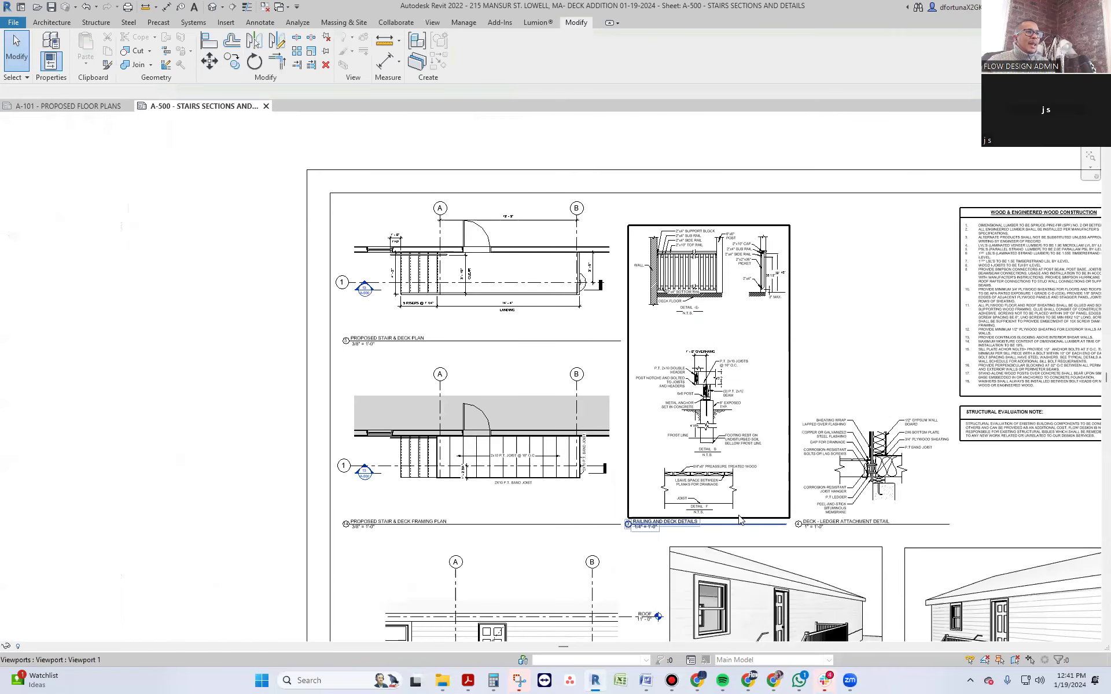
scroll(743, 515, down, 3)
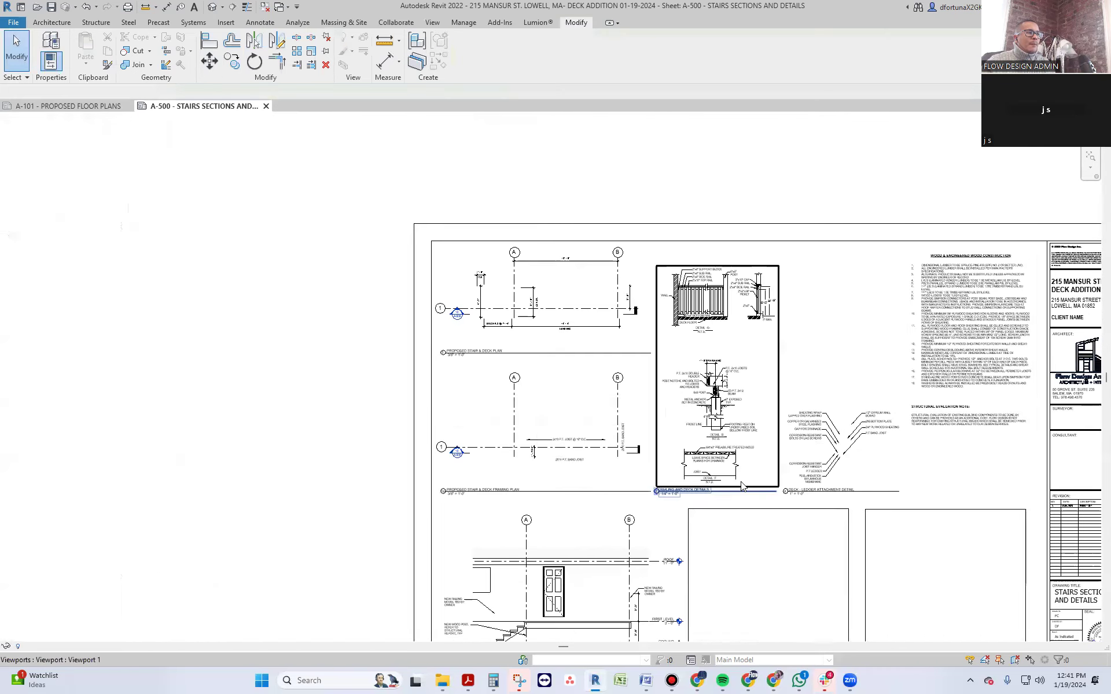
- Set the date in the A-500 title block to 01.19.2024
middle_drag(691, 533, 675, 440)
middle_drag(674, 511, 613, 513)
scroll(993, 541, up, 5)
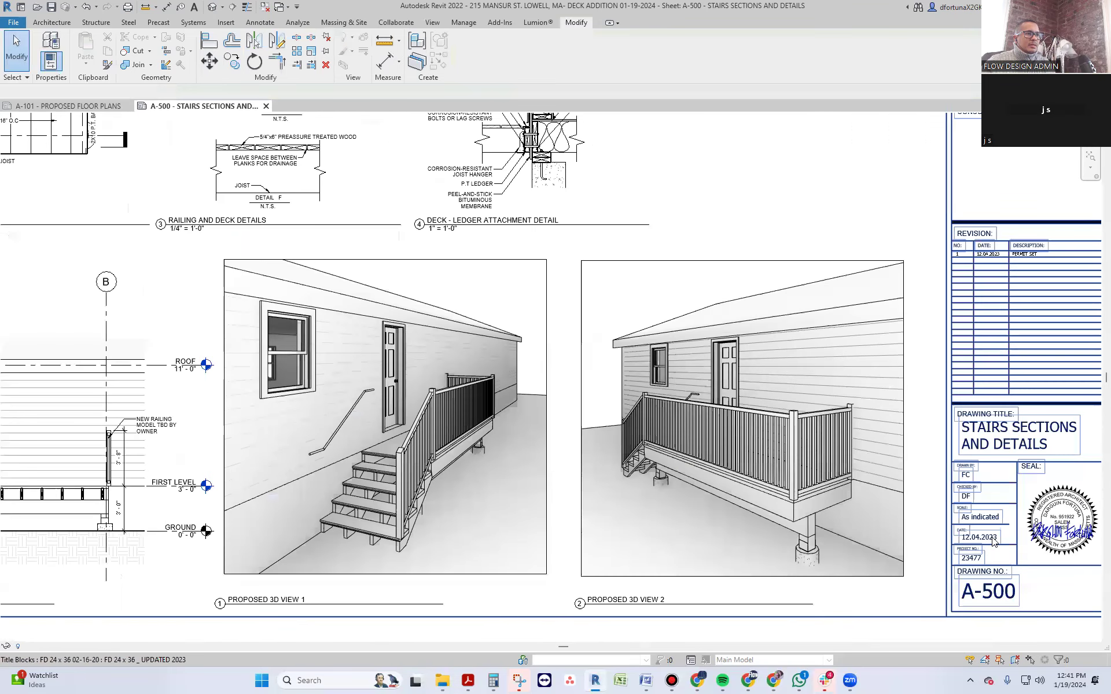
click(993, 538)
click(993, 539)
text(01.19.2)
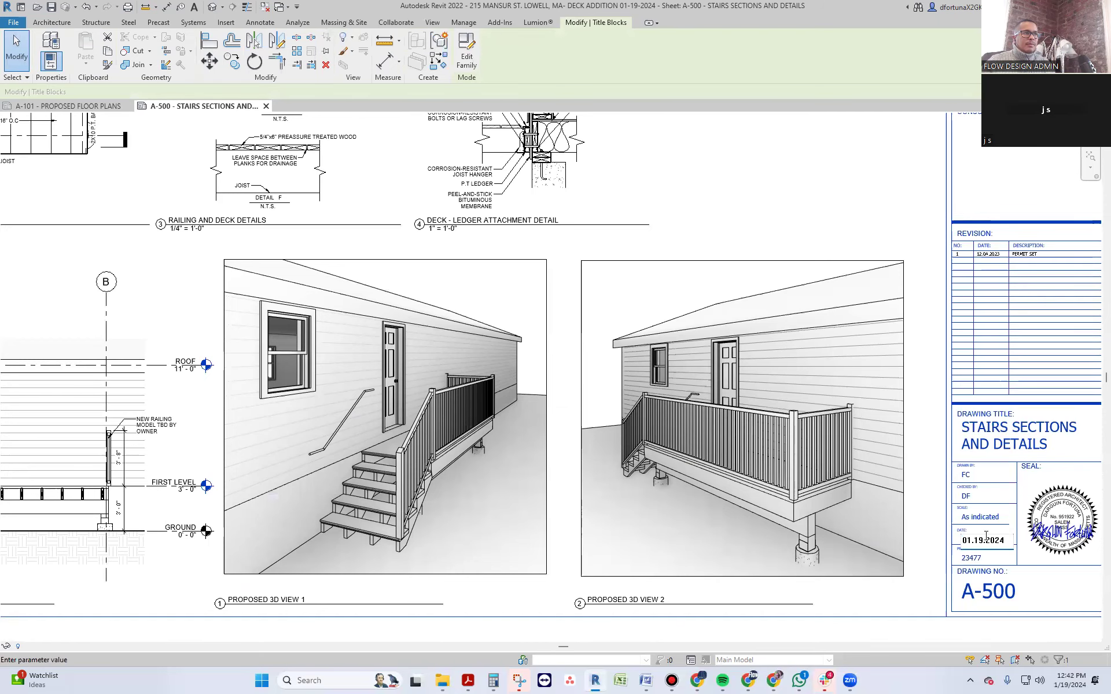
click(931, 461)
scroll(931, 461, down, 2)
key(Escape)
scroll(931, 461, down, 1)
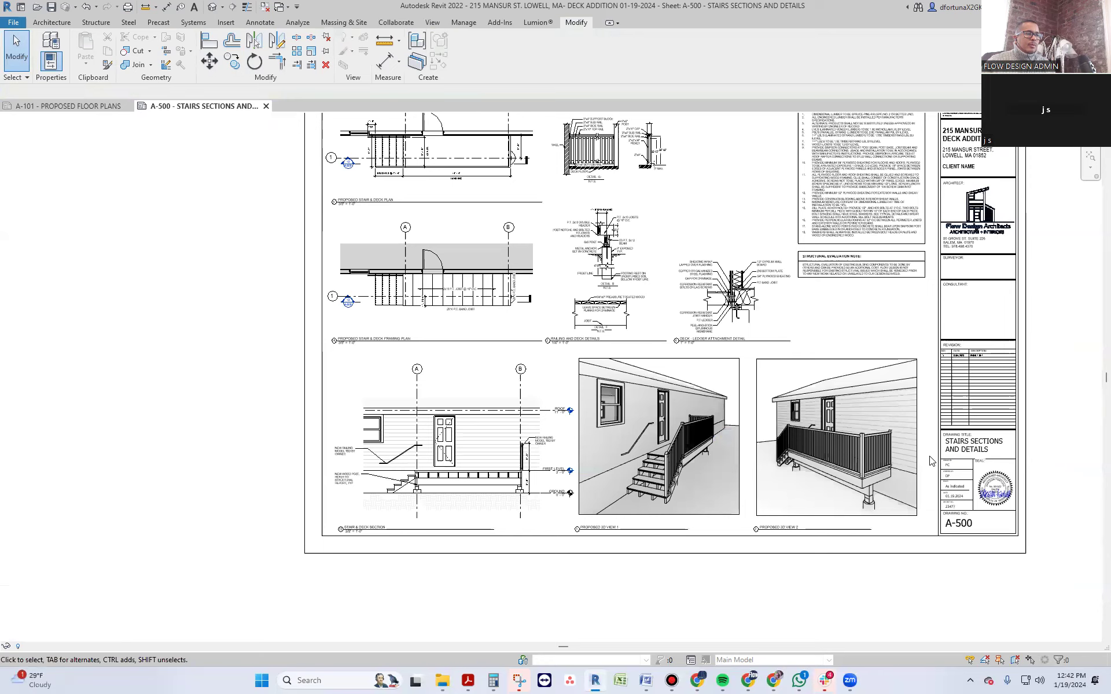
scroll(932, 461, down, 1)
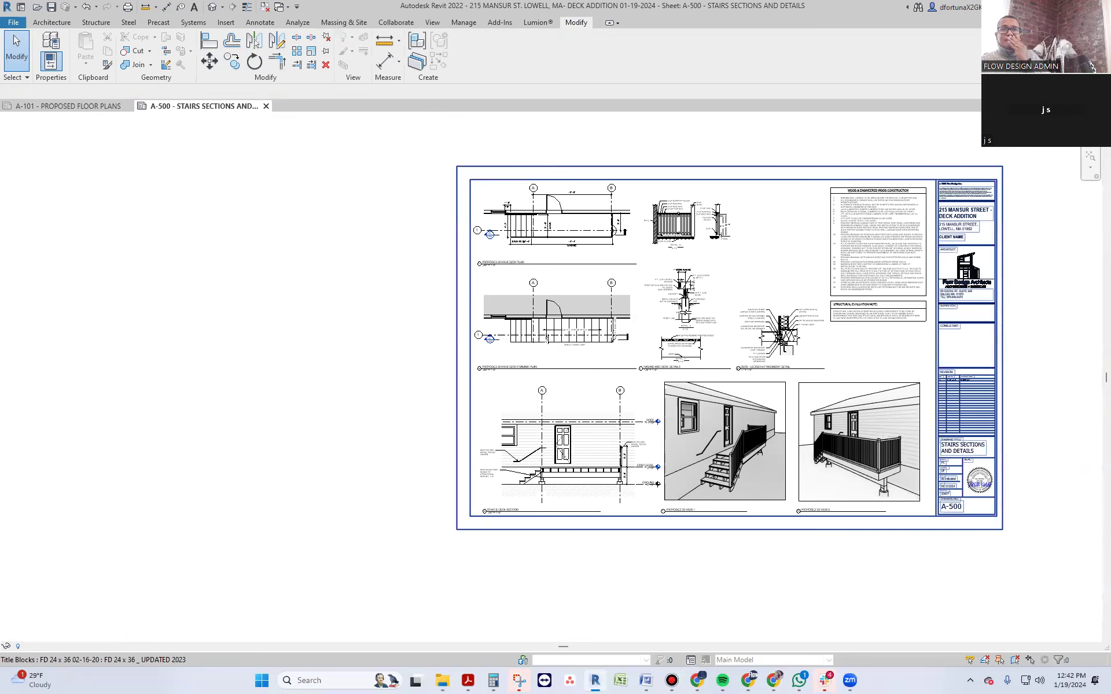
- Close the AEX-100, AEX-101, AD-101 and A-500 sheets, keeping only A-101 - Proposed Floor Plans open
key(ctrl+Tab)
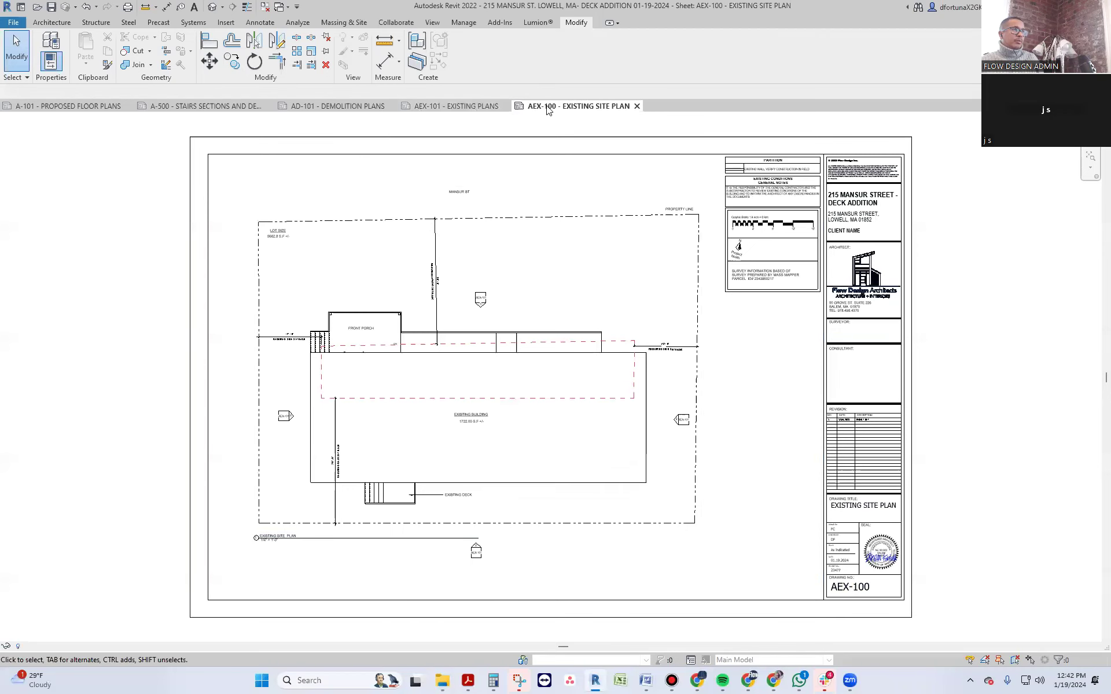
click(637, 106)
click(511, 106)
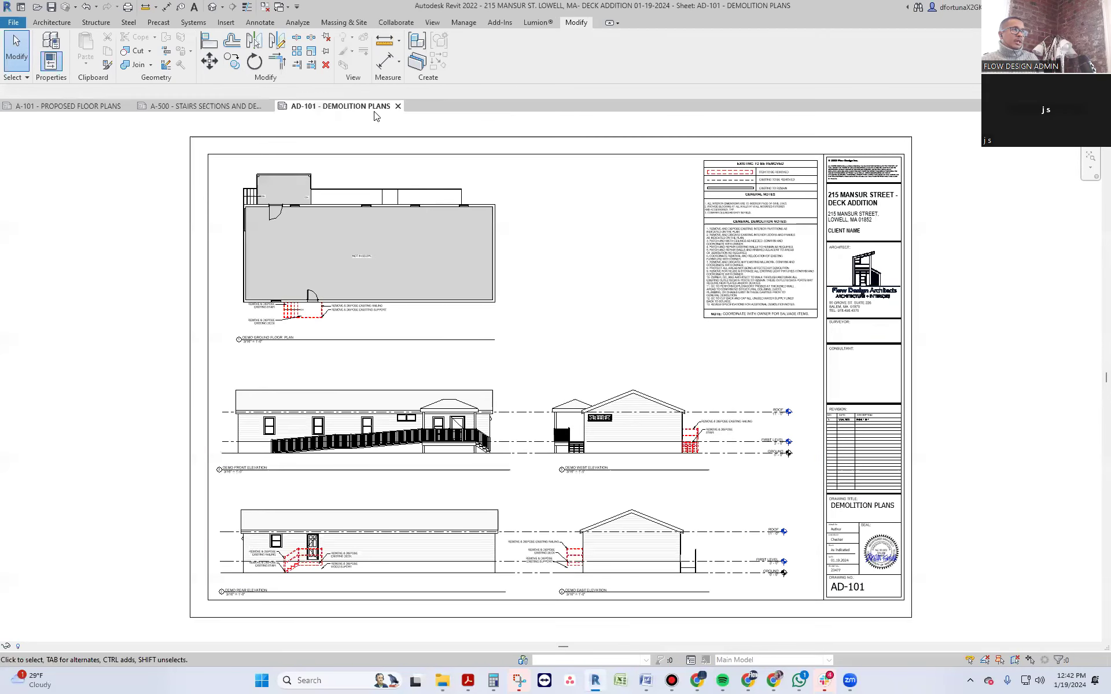
click(398, 106)
click(270, 106)
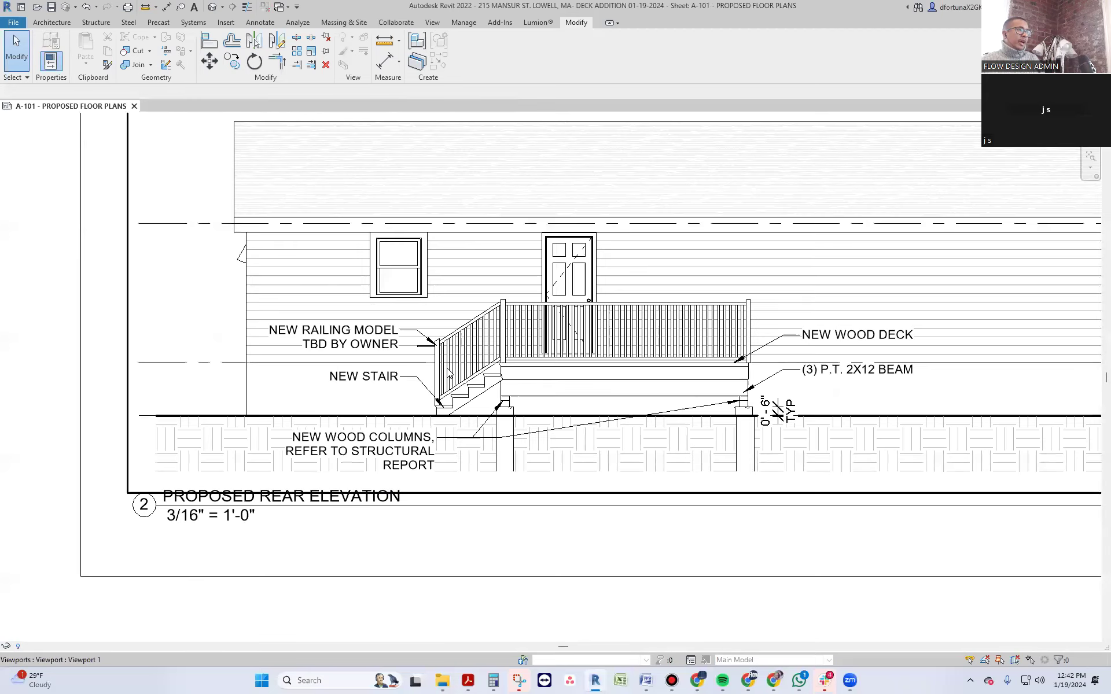
- Save the project over its existing 01-19-2024 project file in the PERMIT SET & REVIT FILE 12-05-2023 folder, accepting the file save options
click(13, 23)
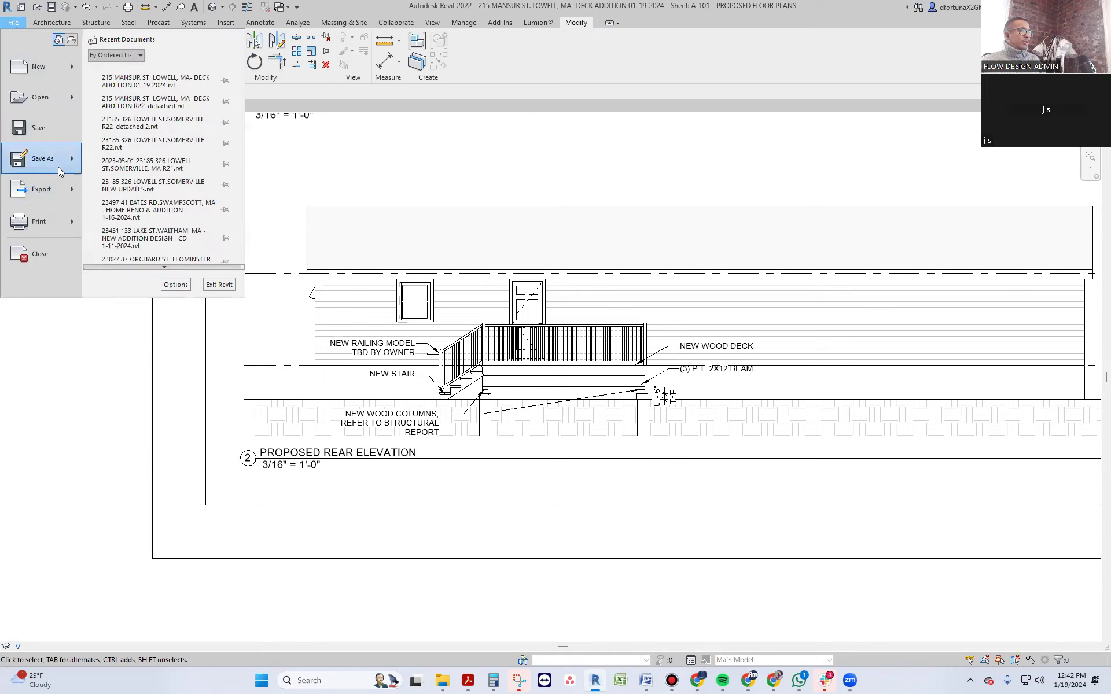
mouse_move(58, 170)
click(132, 125)
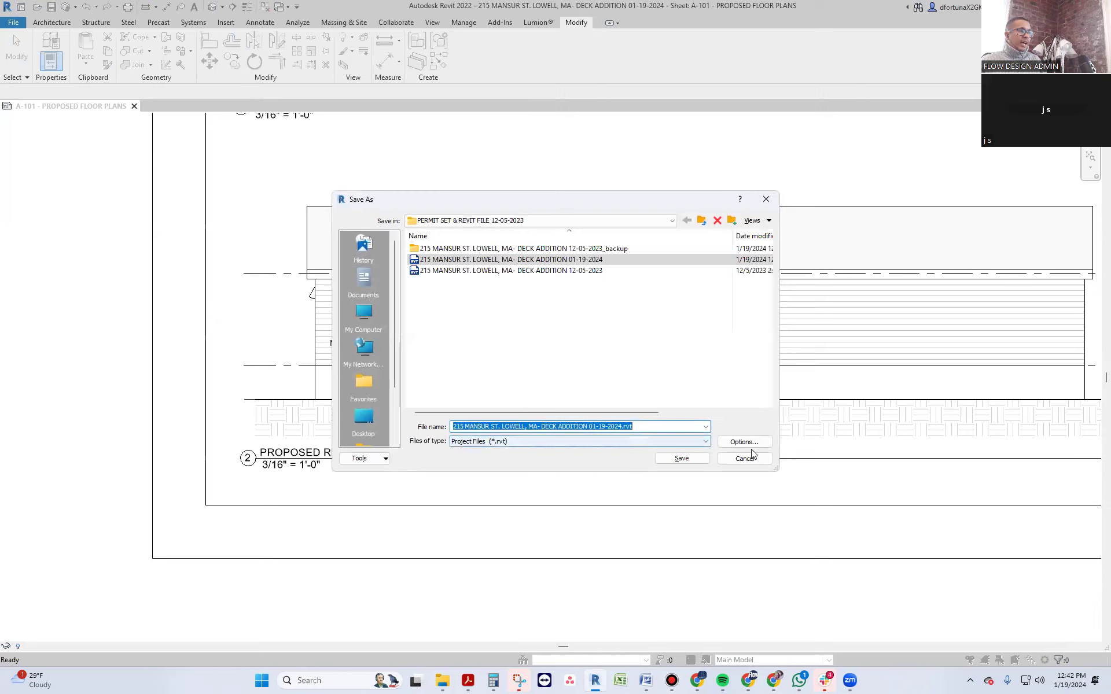
click(733, 442)
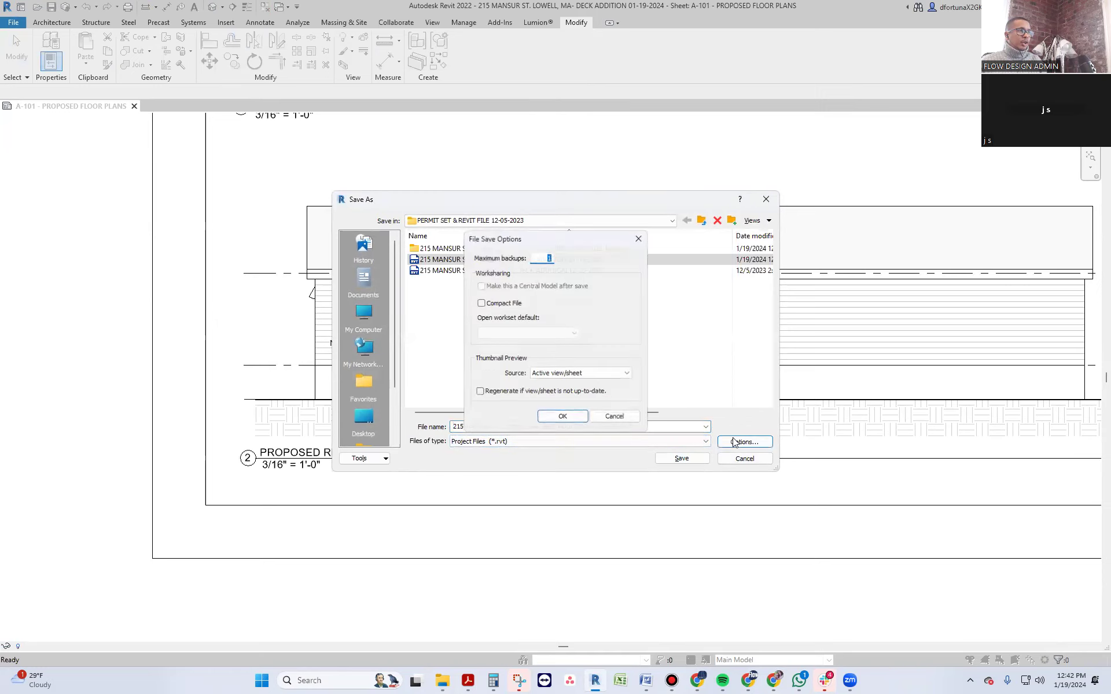
key(Return)
click(687, 460)
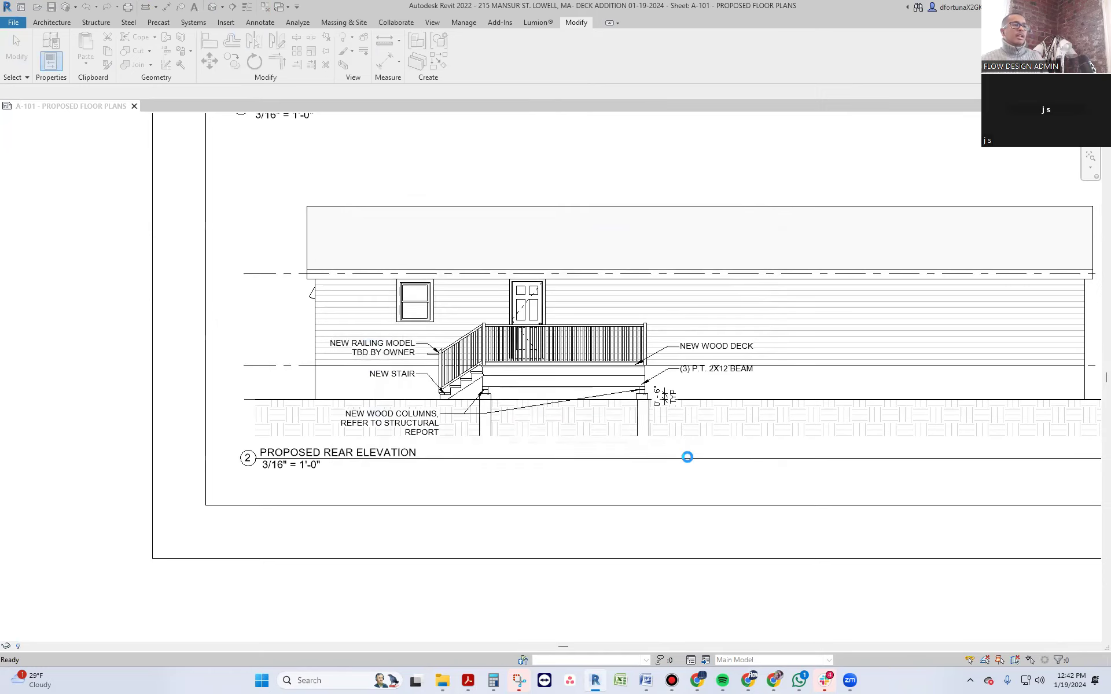